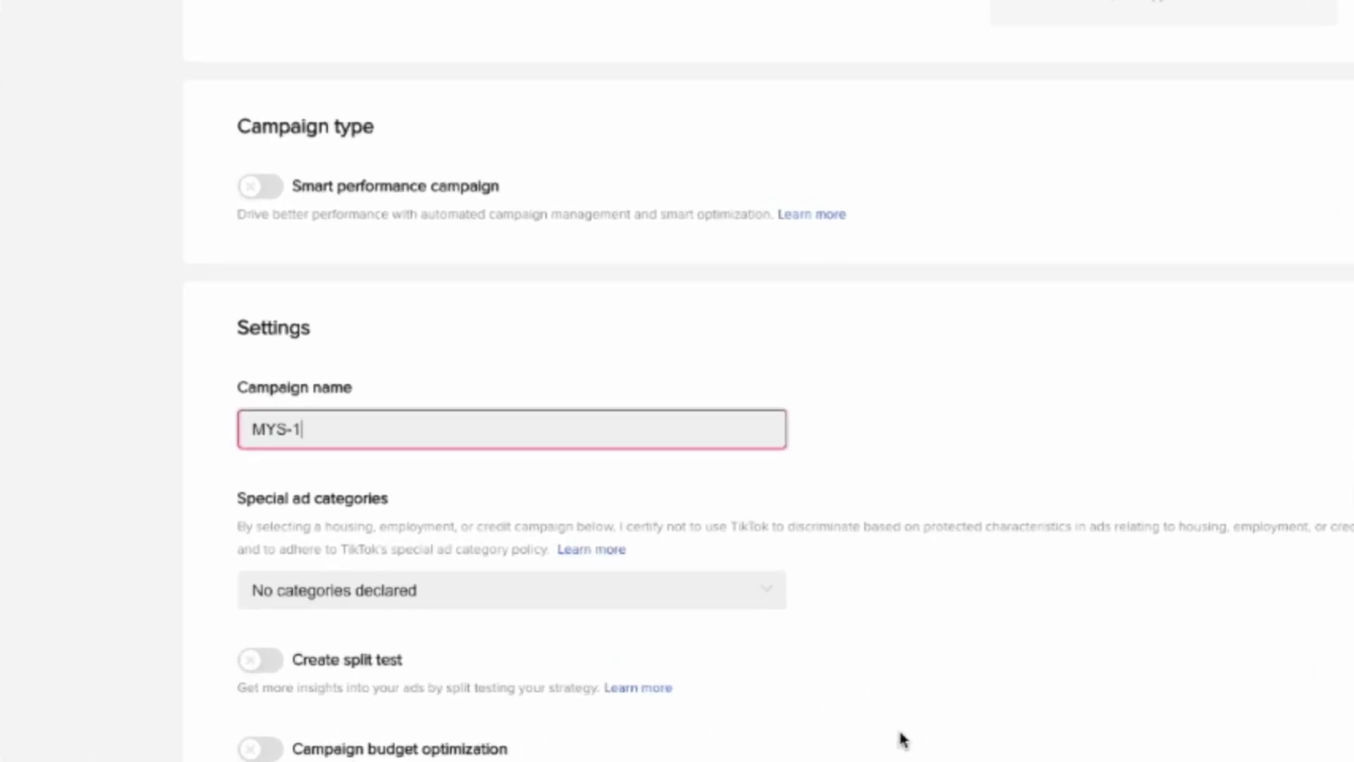
Enable campaign budget optimization for the MYS-1 campaign with a daily budget of 100 USD and continue to the ad group settings
{"action": "left_click", "coordinate": [900, 732]}
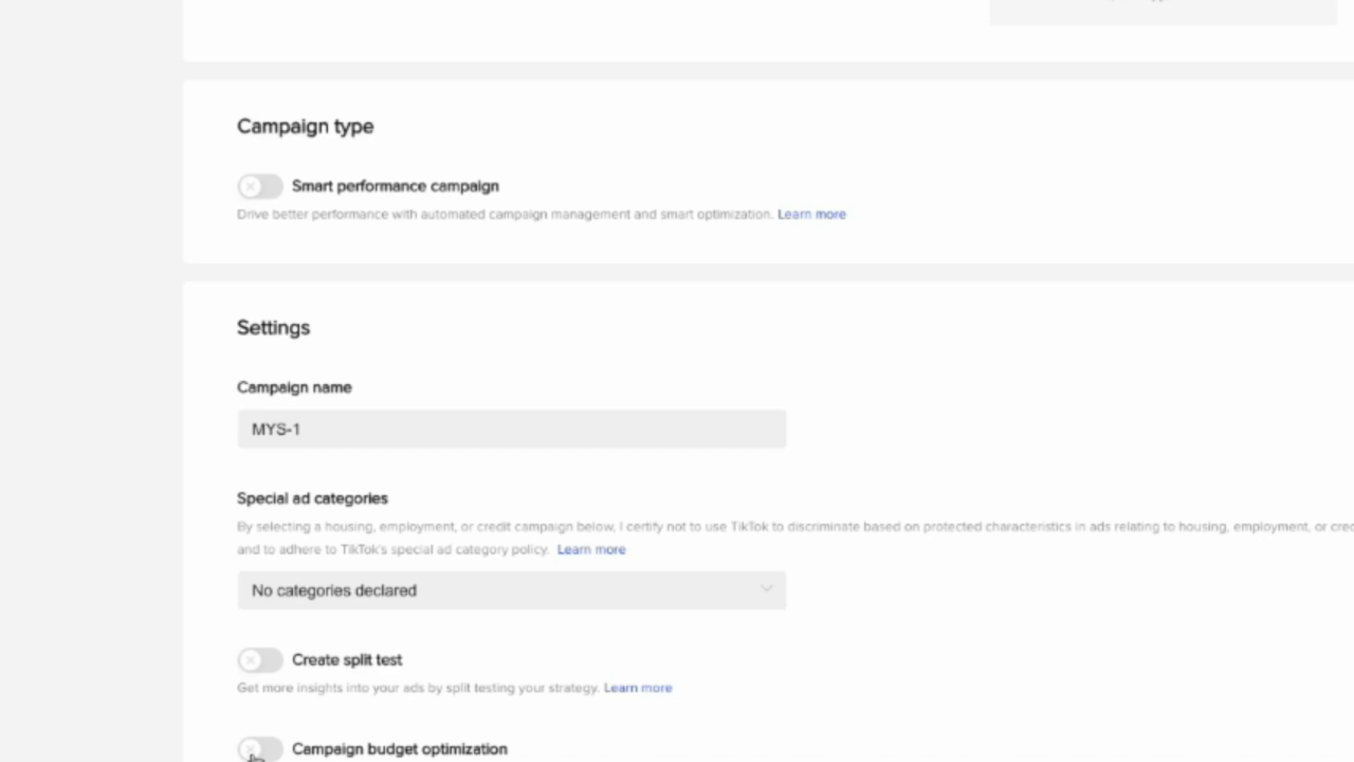
{"action": "left_click", "coordinate": [257, 749]}
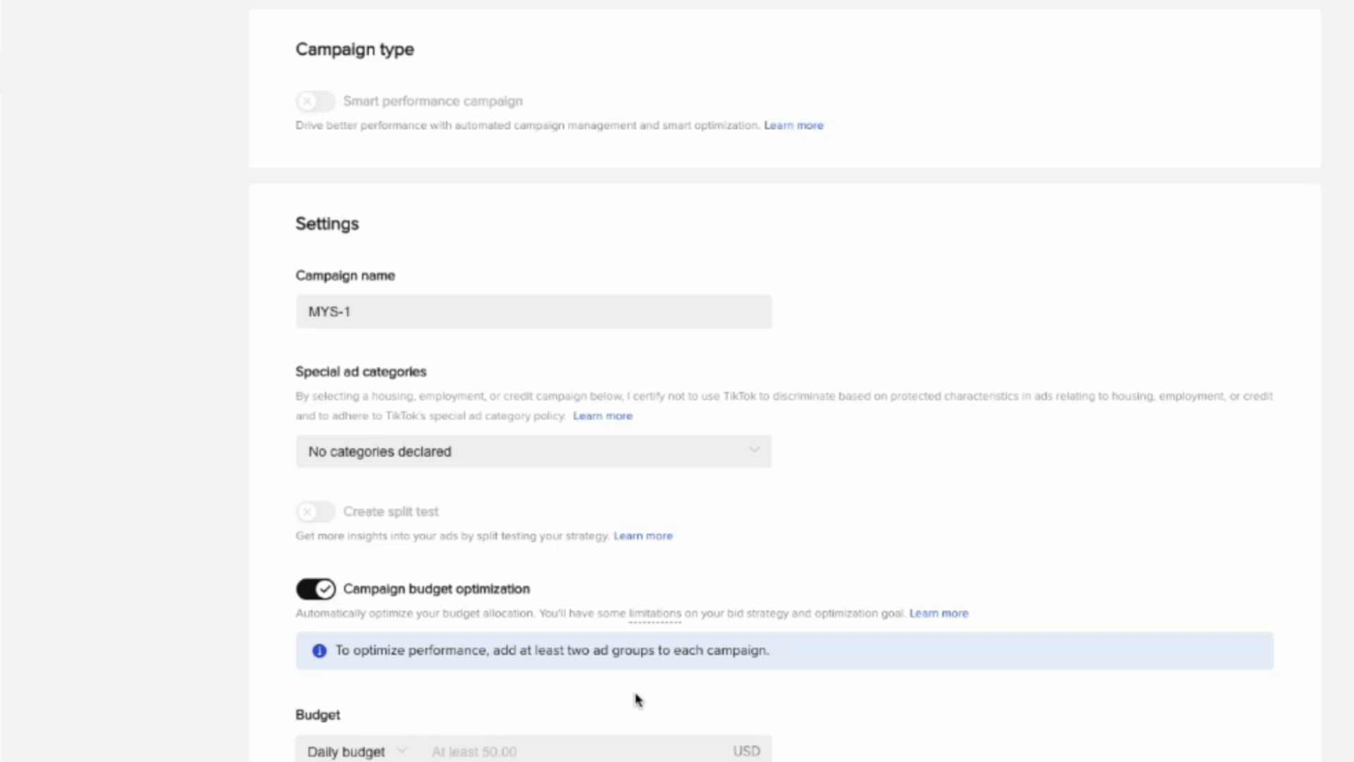
{"action": "left_click", "coordinate": [543, 750]}
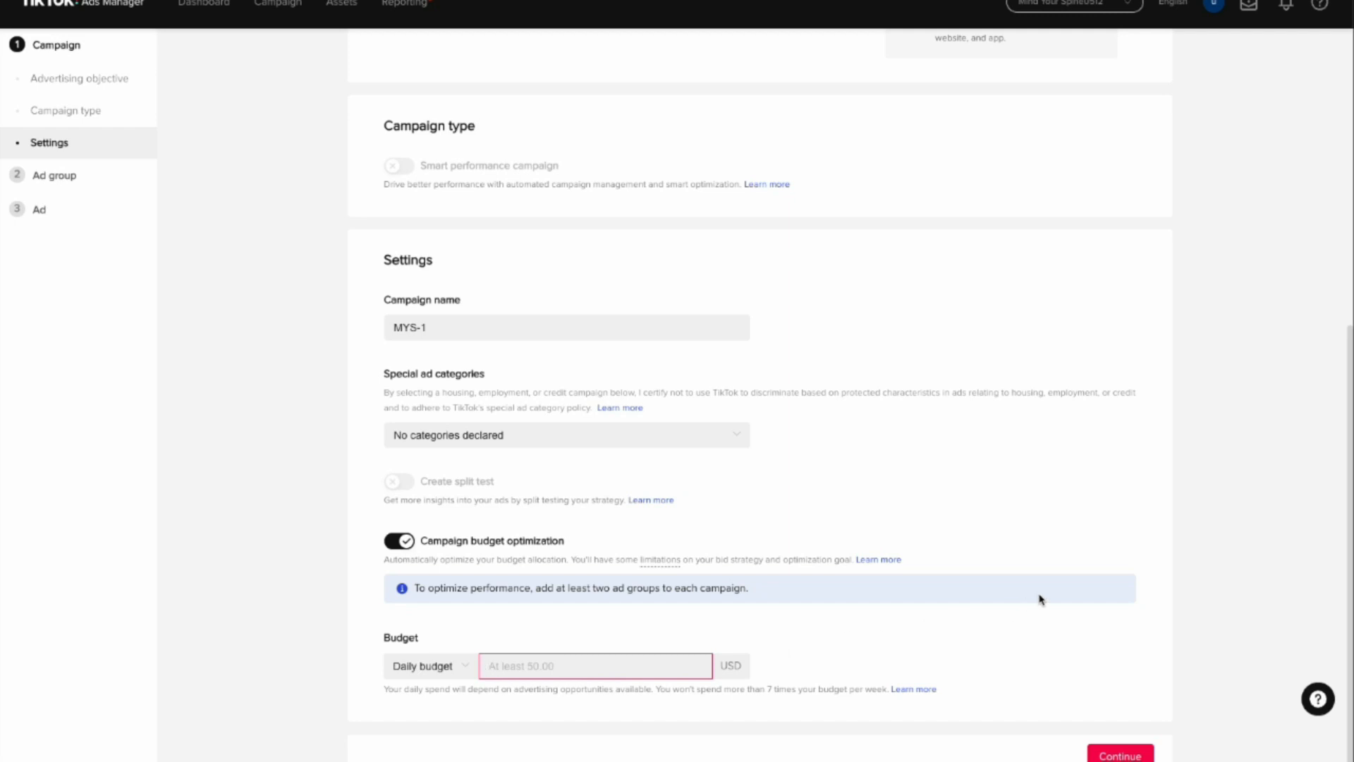
{"action": "type", "text": "100"}
{"action": "left_click", "coordinate": [1151, 754]}
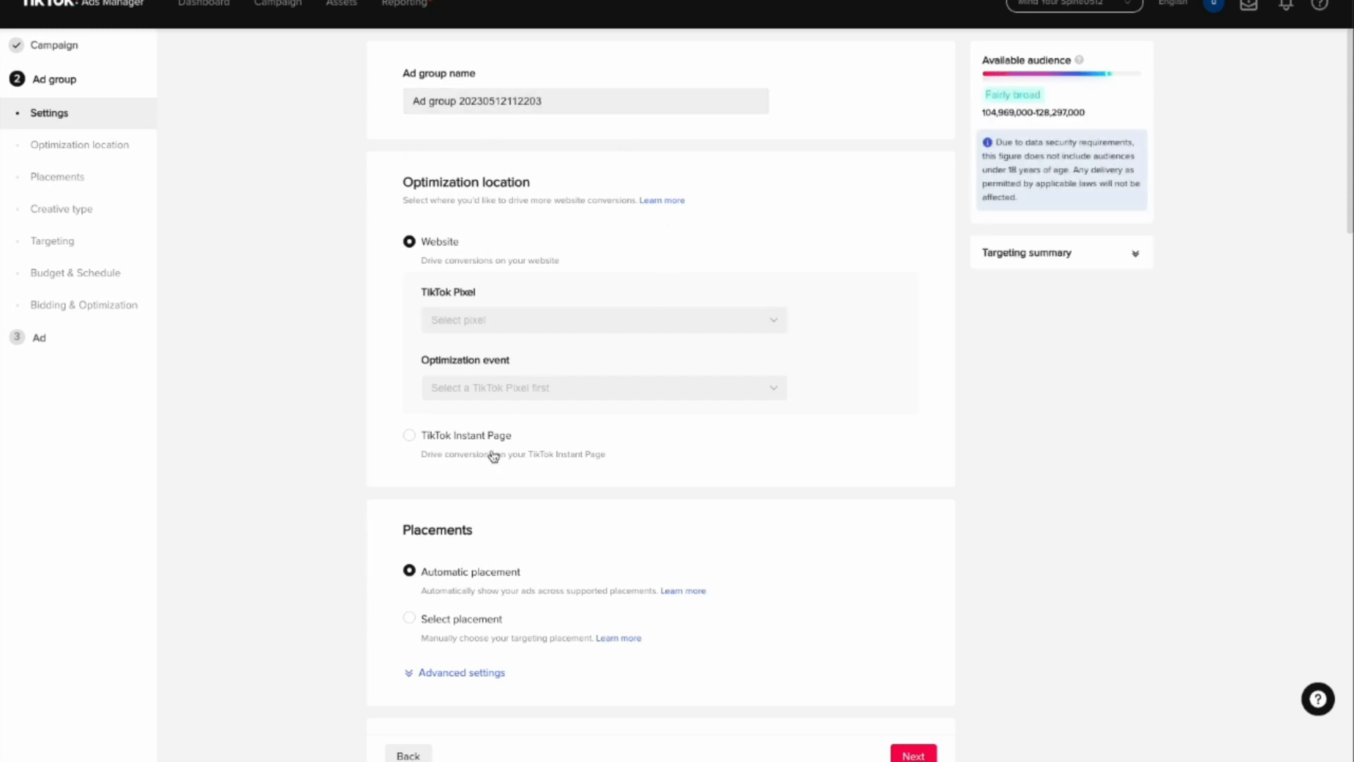
Rename the ad group as Ad1
{"action": "left_click", "coordinate": [463, 104]}
{"action": "triple_click", "coordinate": [463, 105]}
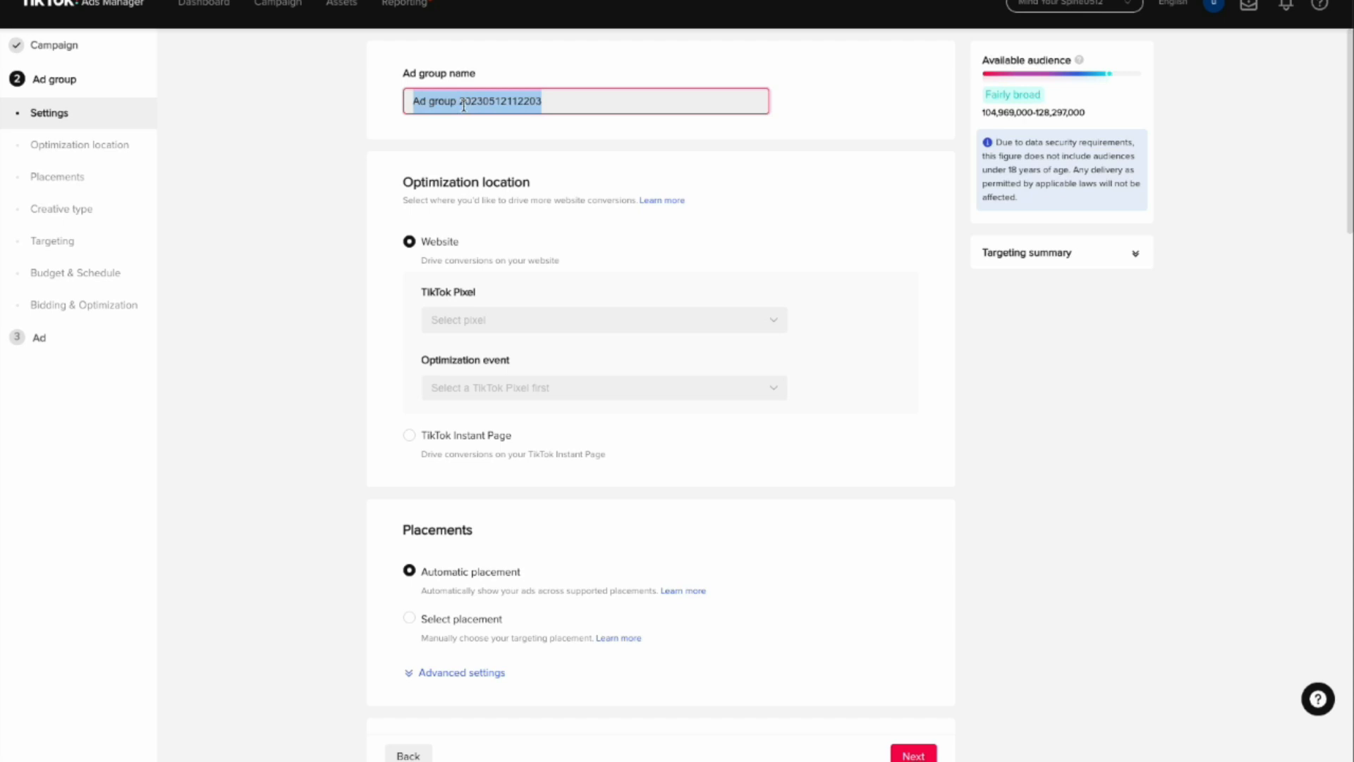
{"action": "type", "text": "Ad1"}
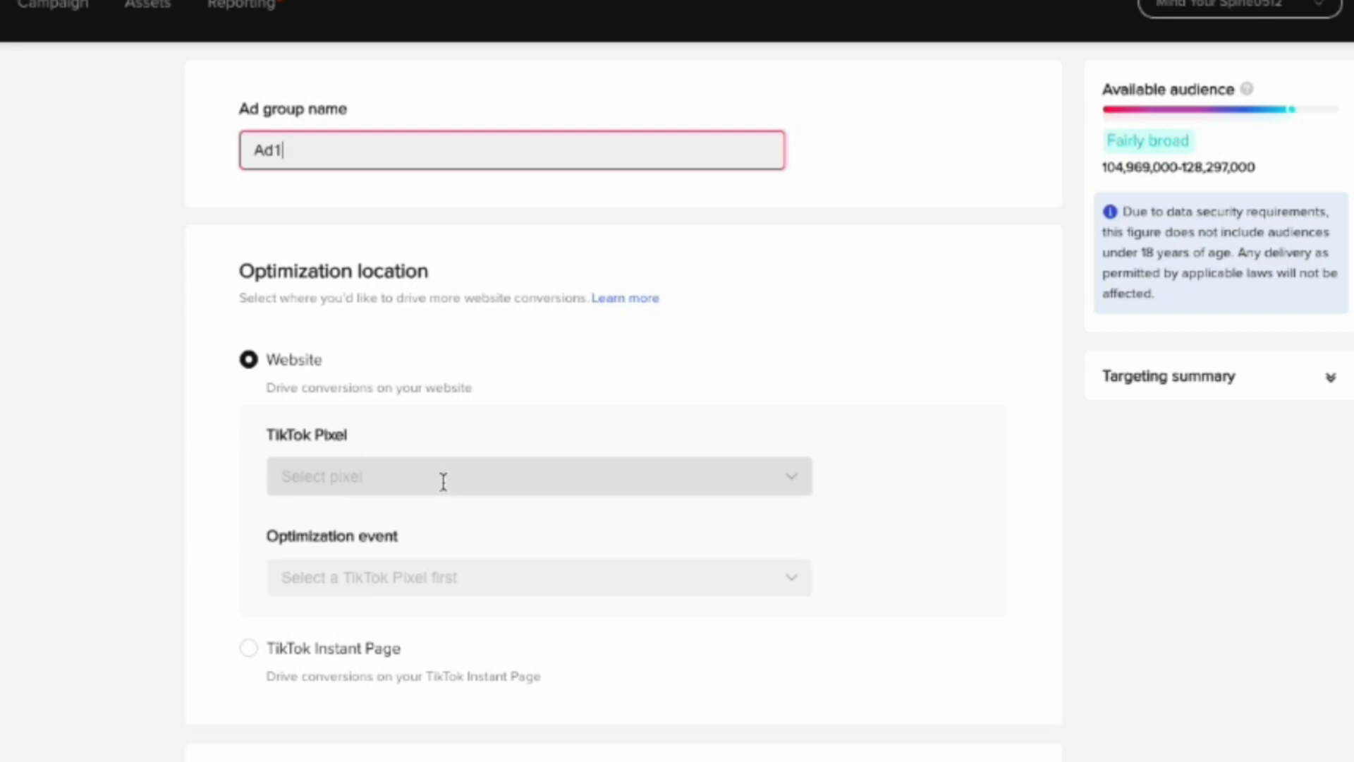
Start creating a new pixel for the website conversions, named MYS, with TikTok Pixel as the connection method
{"action": "left_click", "coordinate": [446, 477]}
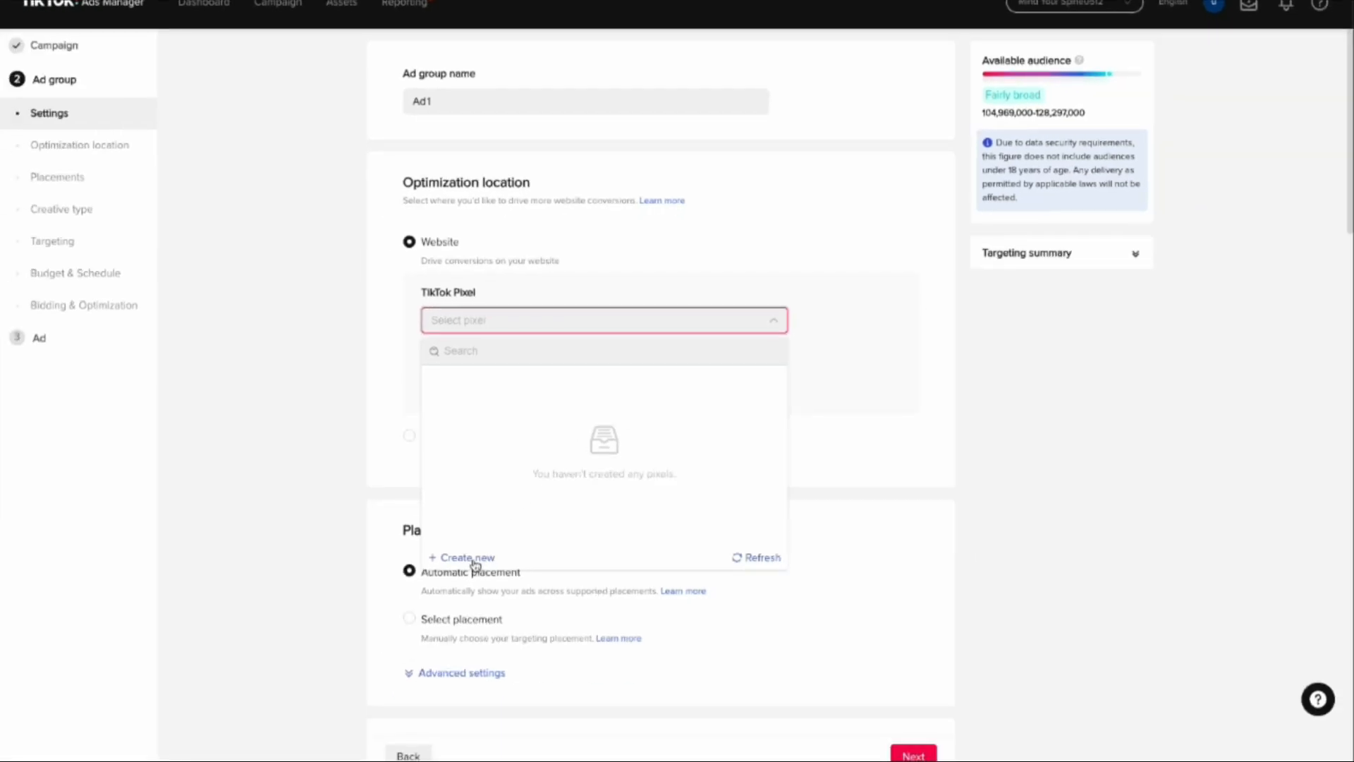
{"action": "left_click", "coordinate": [473, 561]}
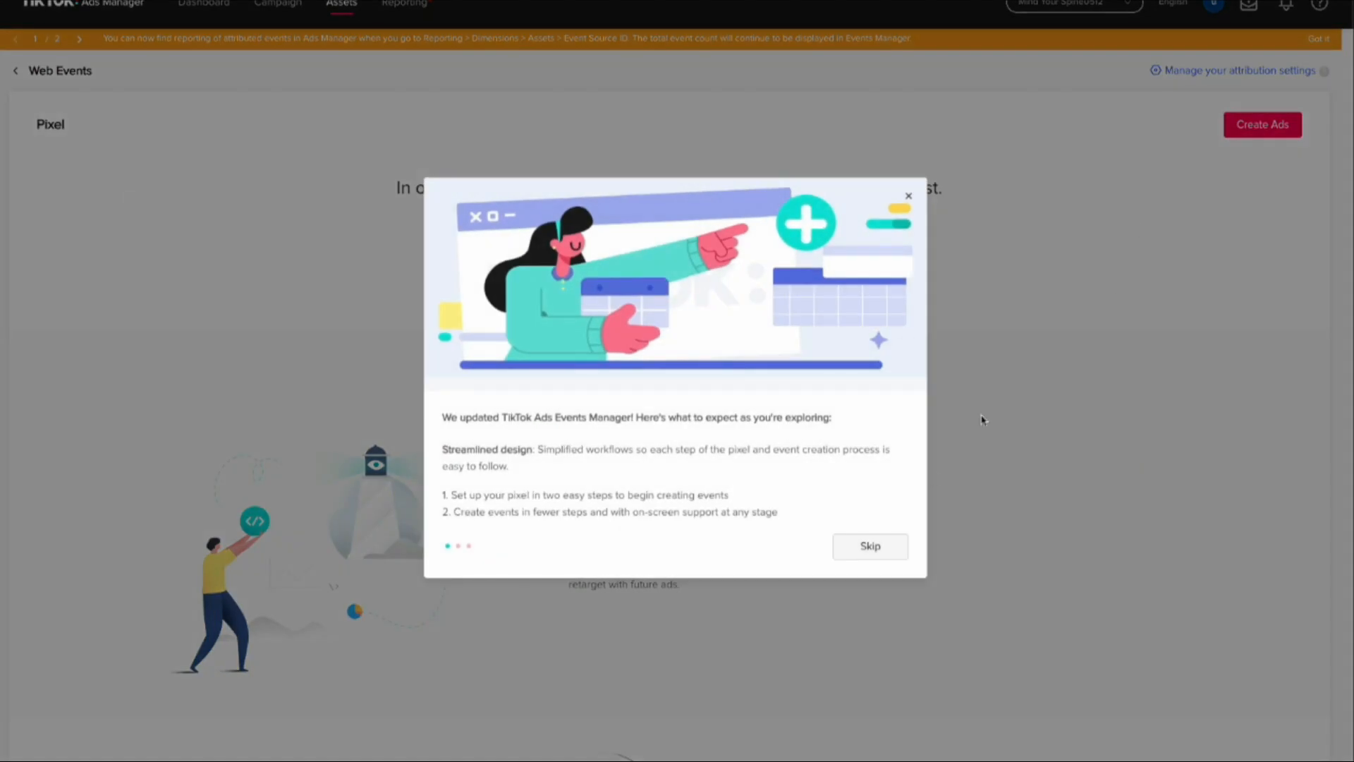
{"action": "left_click", "coordinate": [877, 551]}
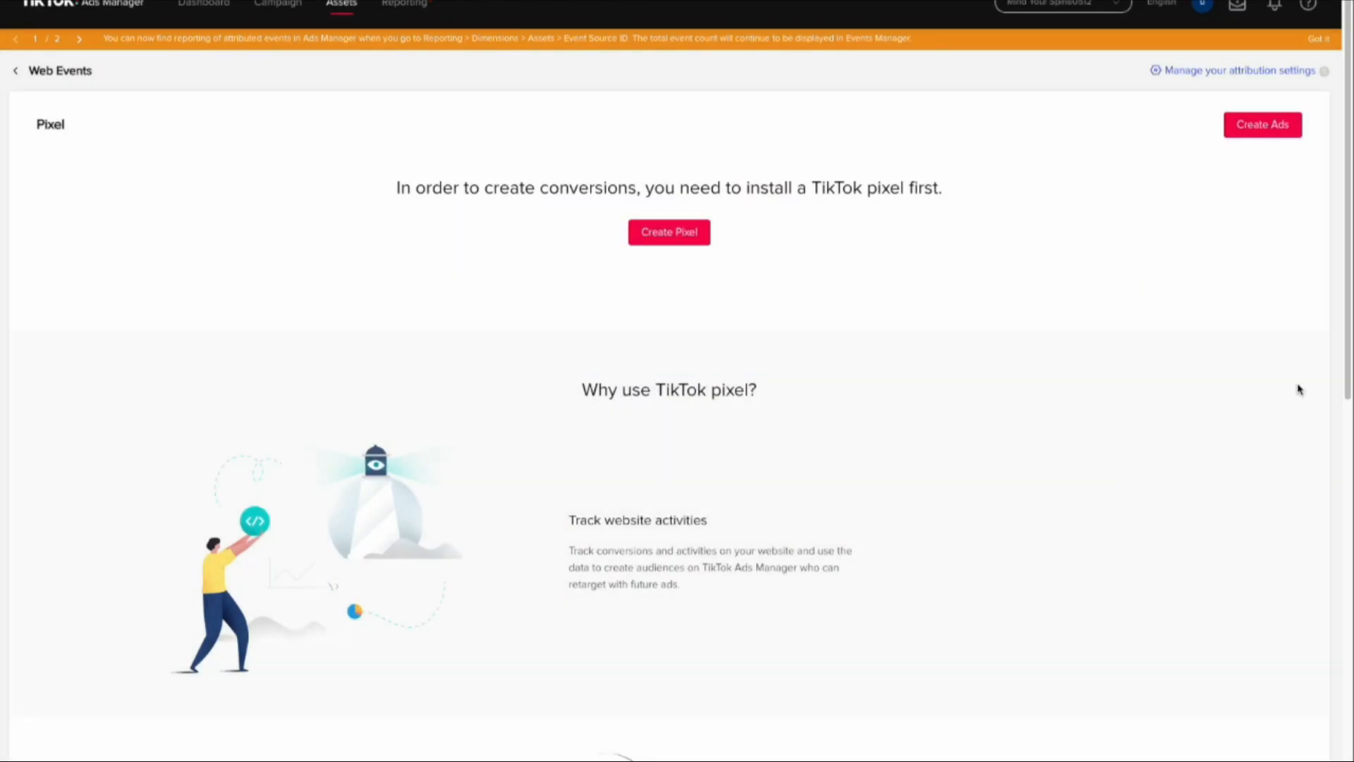
{"action": "left_click", "coordinate": [666, 242]}
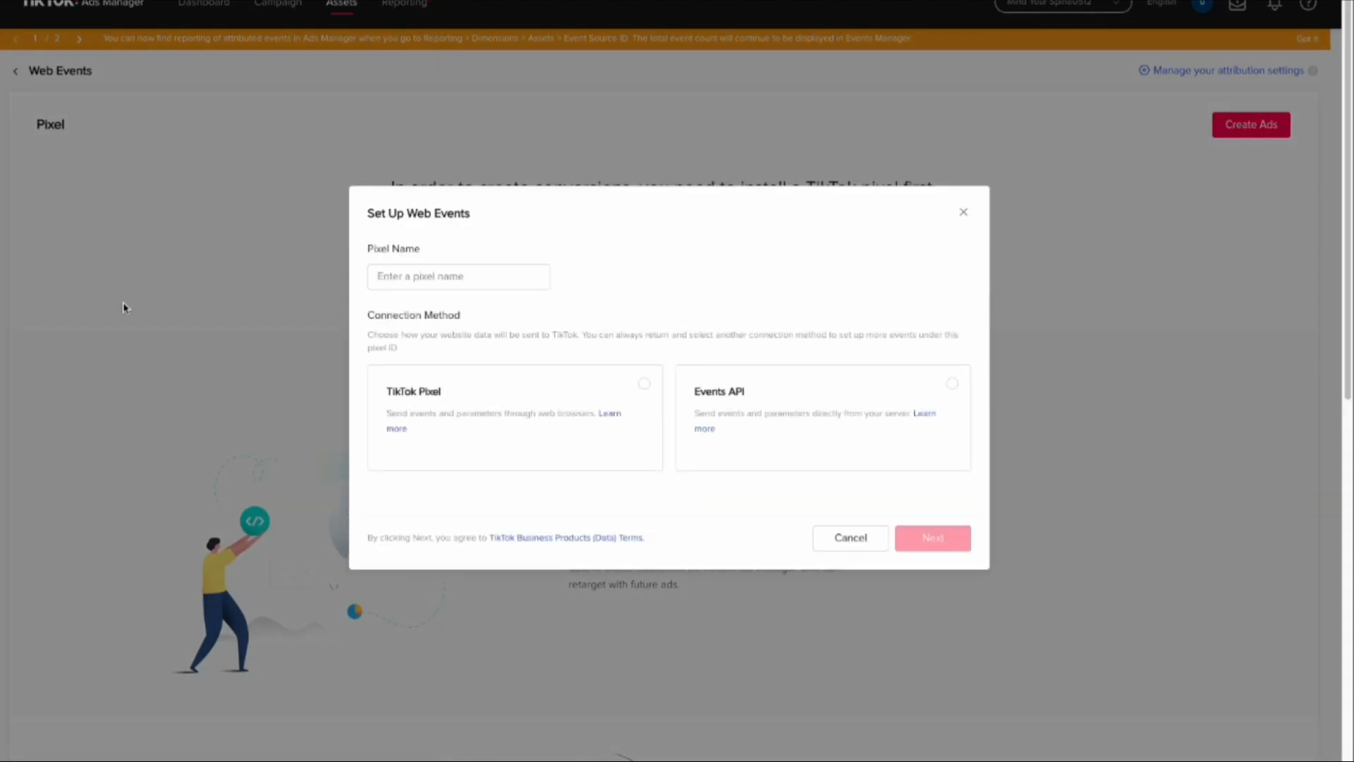
{"action": "type", "text": "MY"}
{"action": "type", "text": "a"}
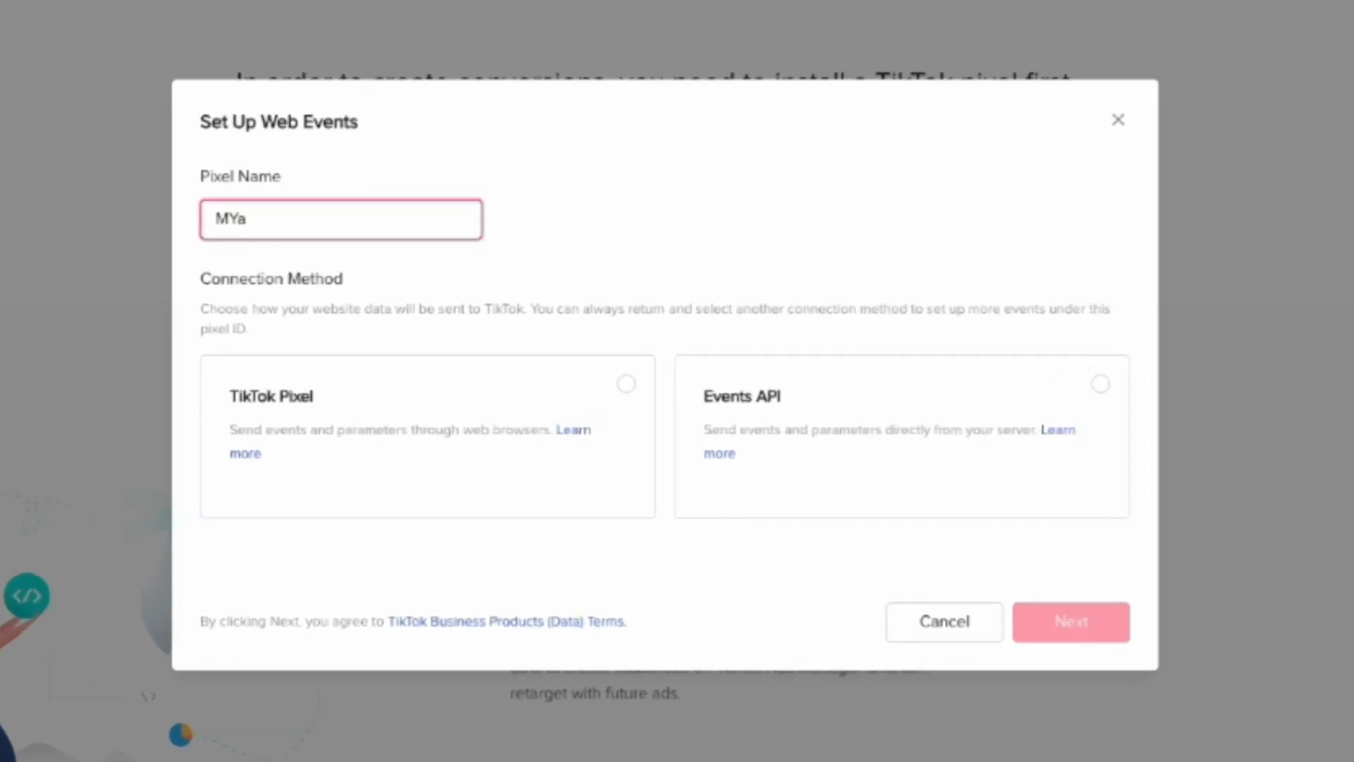
{"action": "key", "text": "BackSpace"}
{"action": "type", "text": "S"}
{"action": "left_click", "coordinate": [562, 429]}
{"action": "left_click", "coordinate": [1107, 635]}
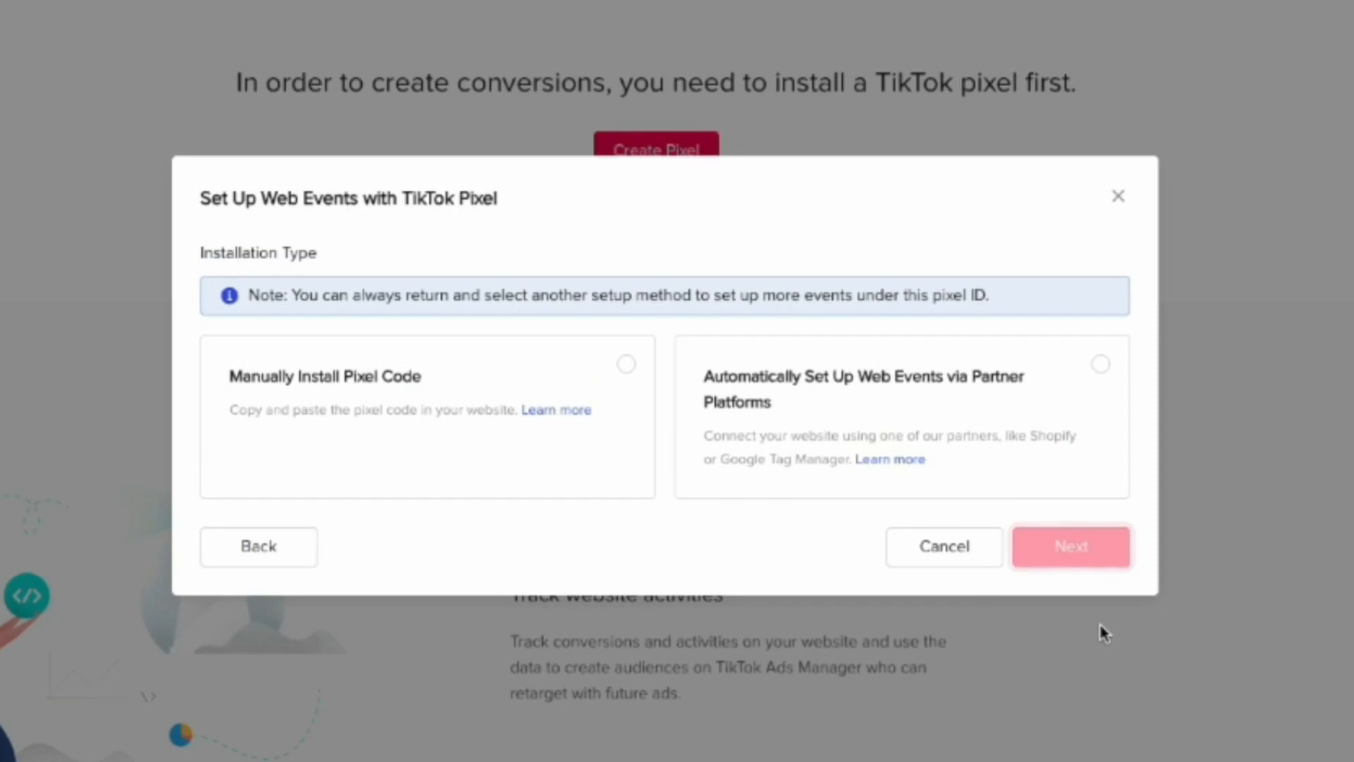
Choose automatic web event setup via partner platforms, select Shopify as the platform, and finish creating the pixel
{"action": "left_click", "coordinate": [902, 437]}
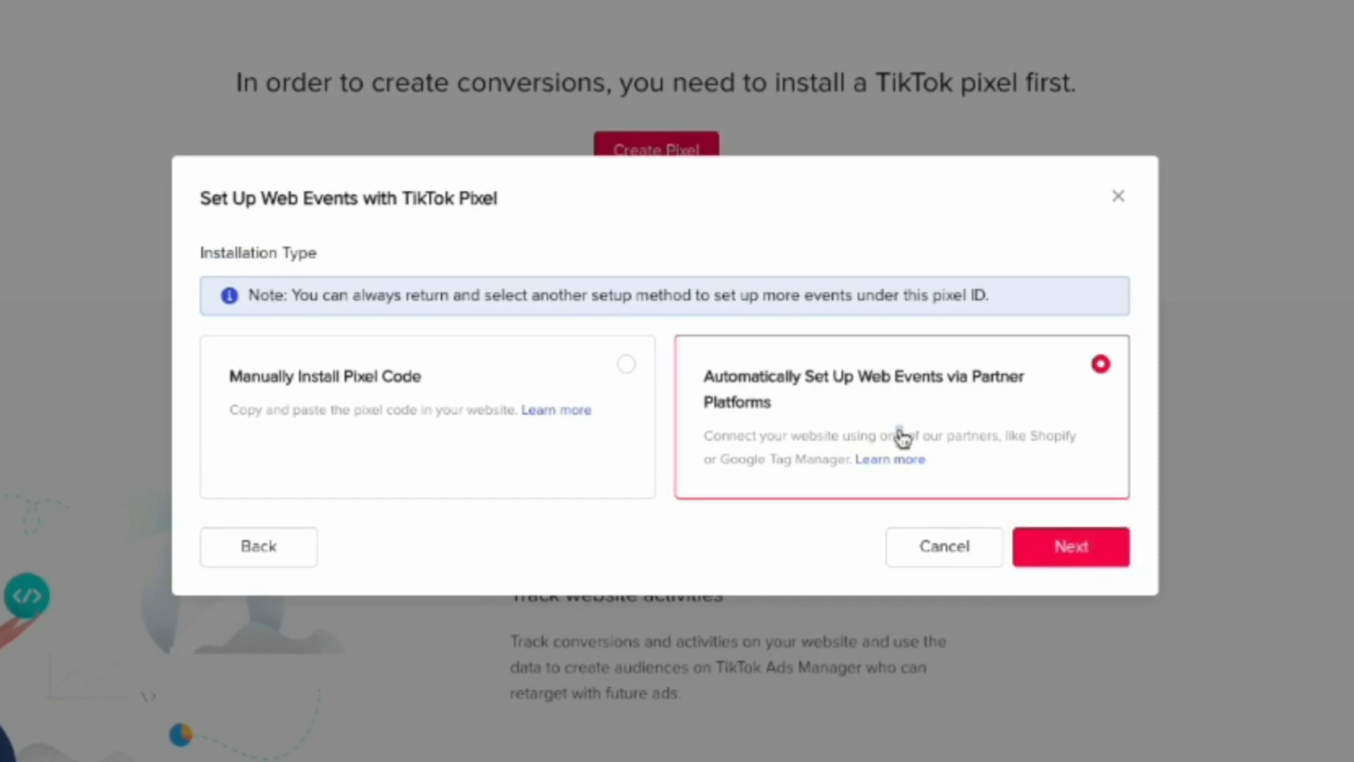
{"action": "left_click", "coordinate": [1109, 562]}
{"action": "left_click", "coordinate": [254, 330]}
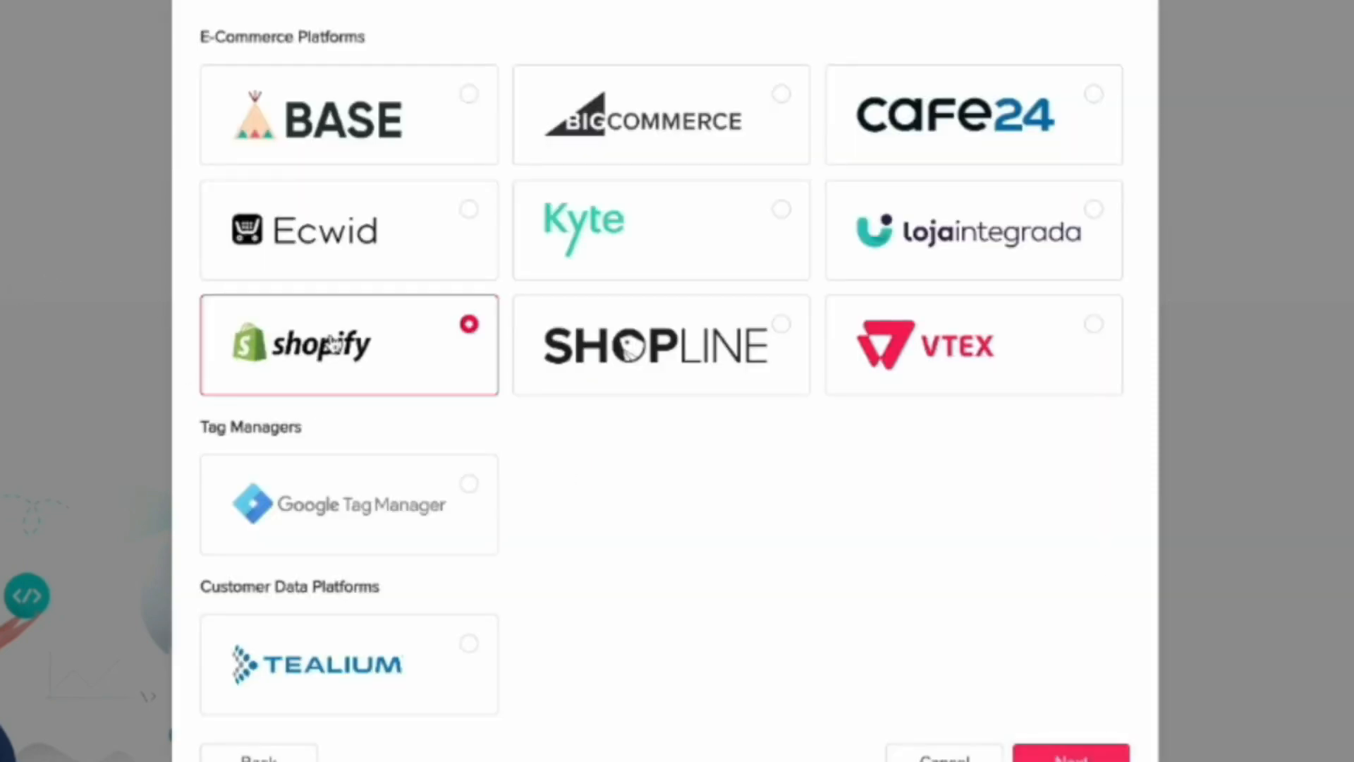
{"action": "left_click", "coordinate": [1116, 753]}
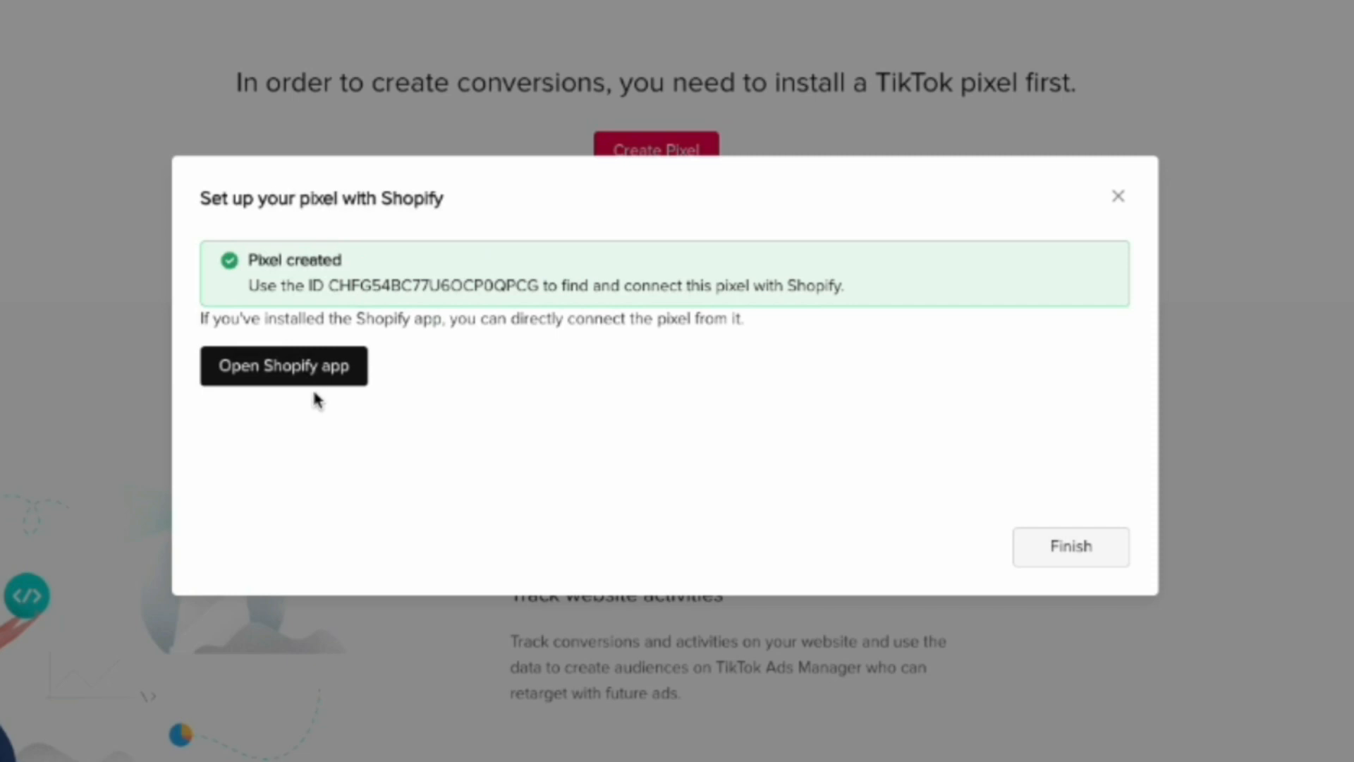
{"action": "left_click", "coordinate": [1051, 550]}
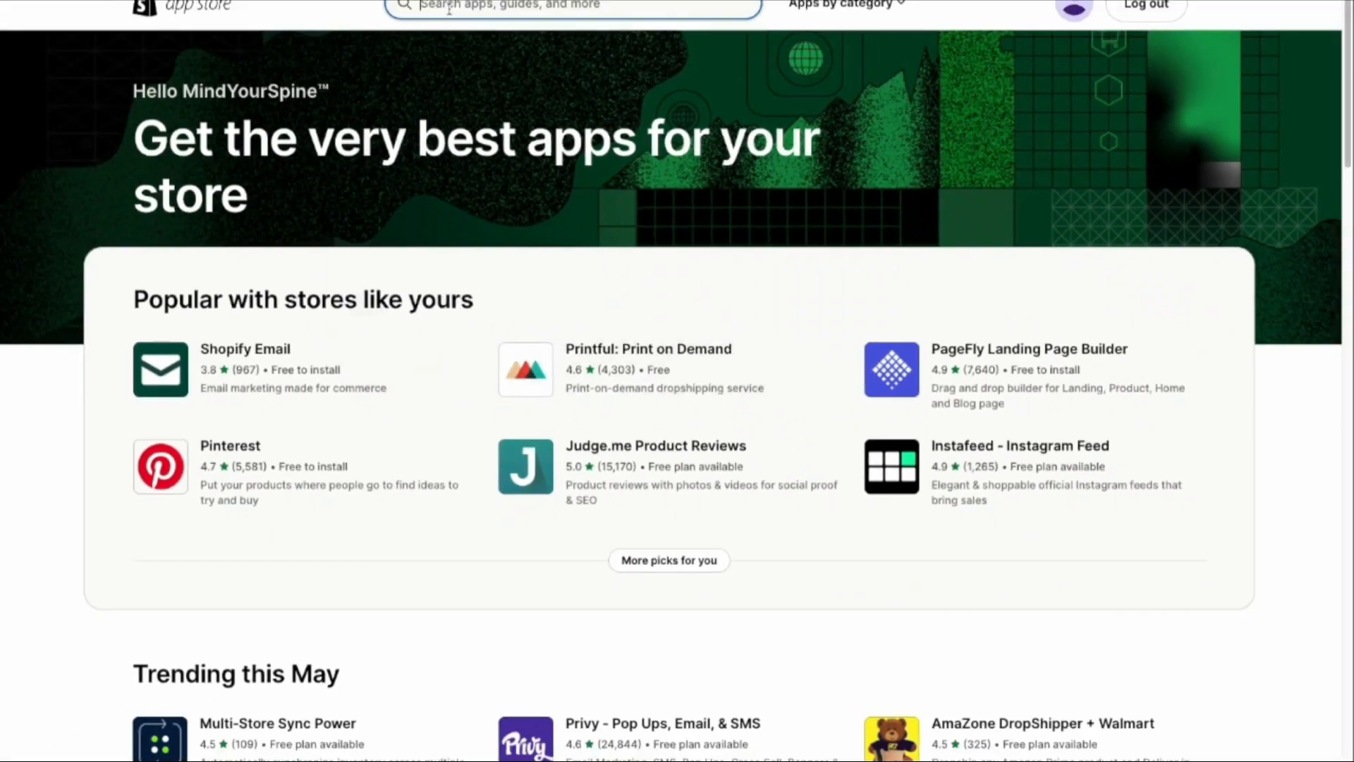
Search the Shopify App Store for tiktok and open the installed TikTok app in the Shopify admin
{"action": "left_click", "coordinate": [450, 7]}
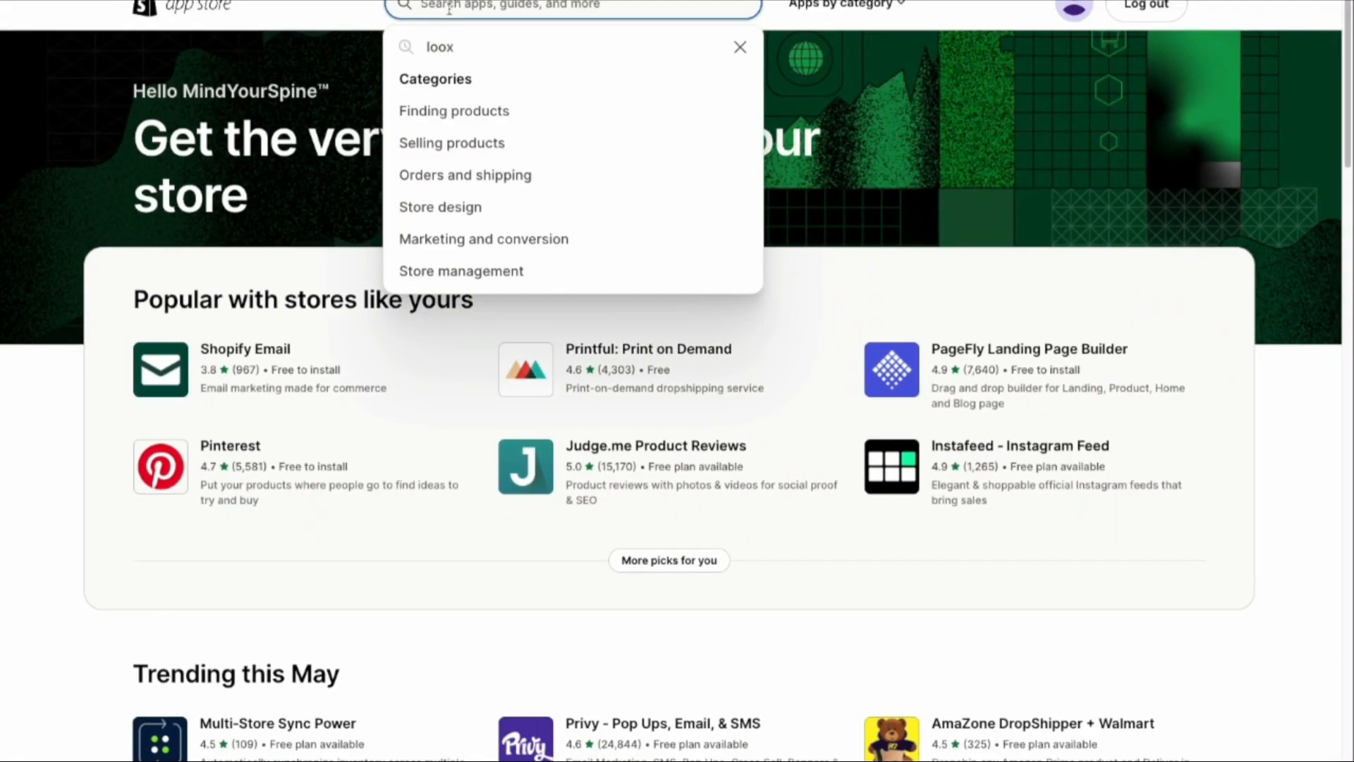
{"action": "type", "text": "tikt"}
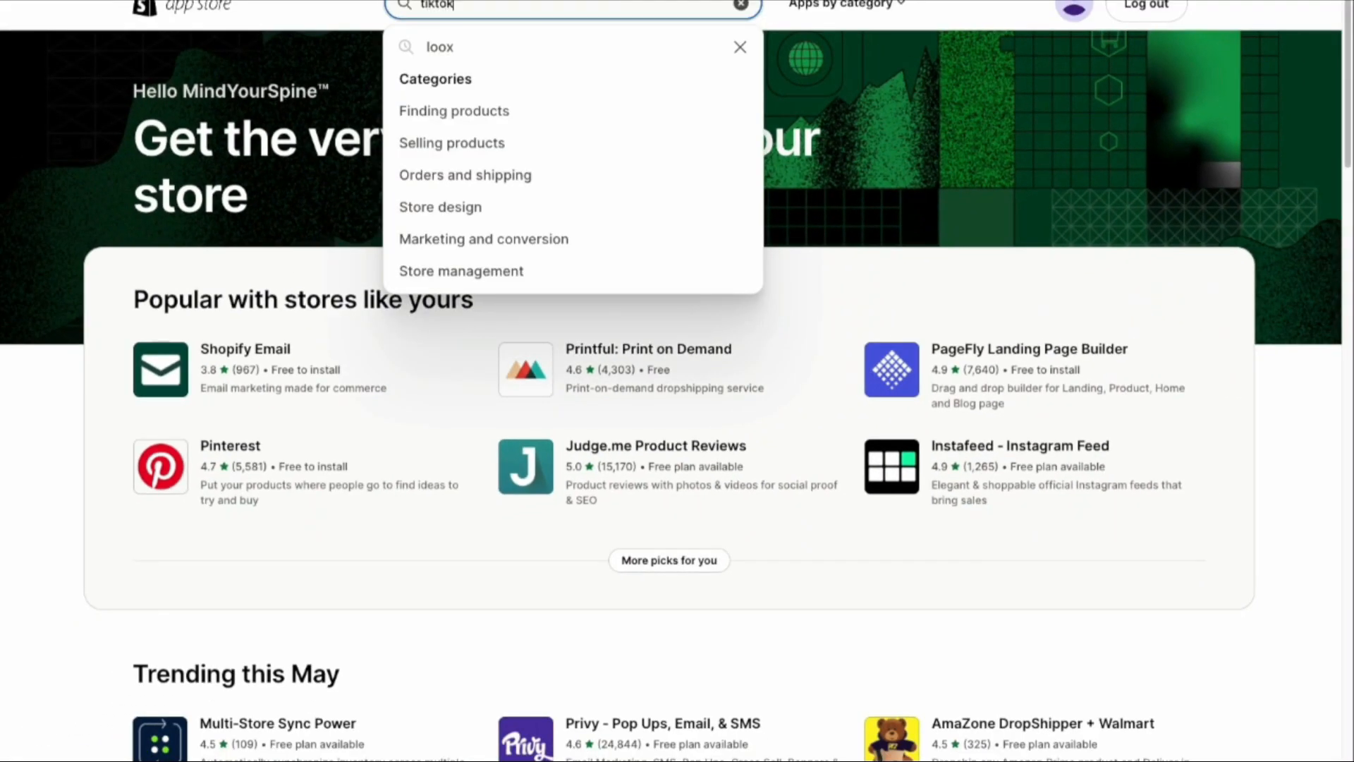
{"action": "type", "text": "ok"}
{"action": "key", "text": "Return"}
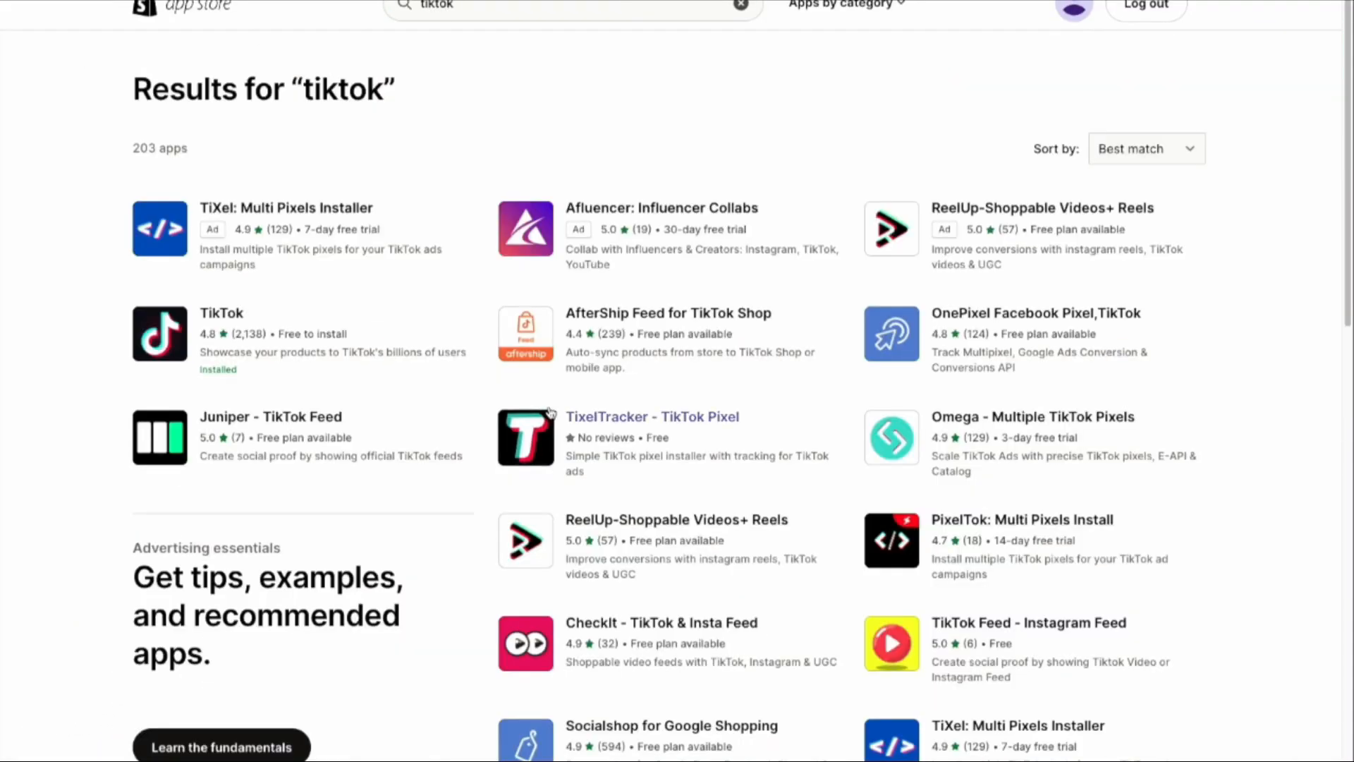
{"action": "left_click", "coordinate": [222, 321]}
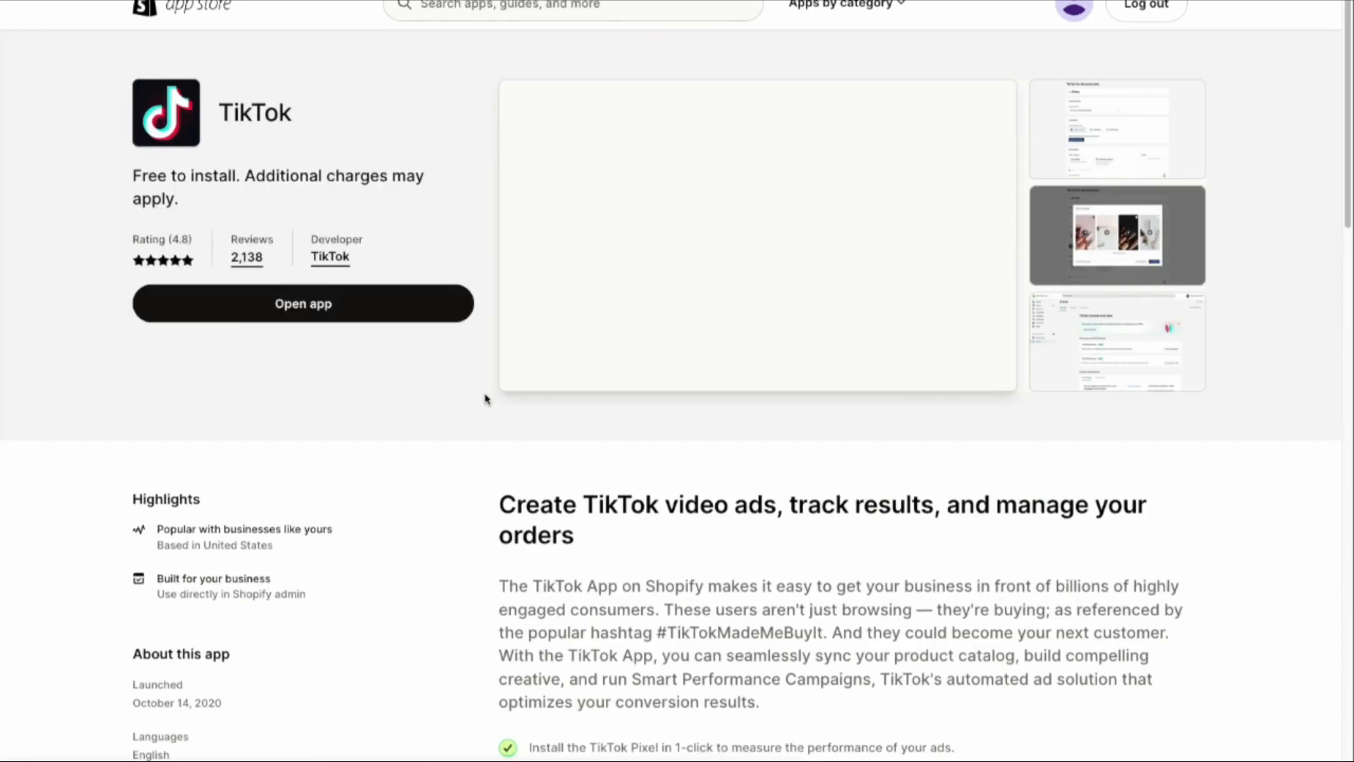
{"action": "left_click", "coordinate": [292, 309]}
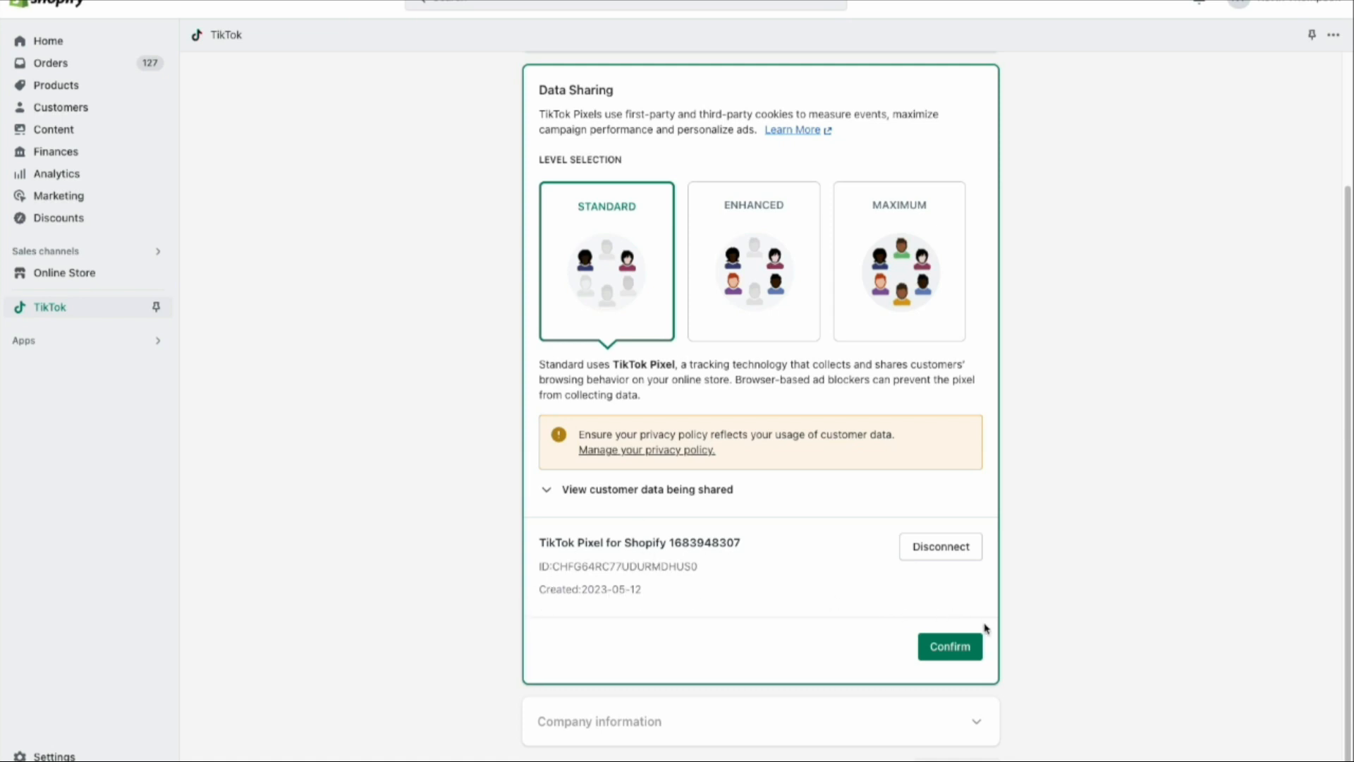
Complete the TikTok marketing setup in Shopify with Standard data sharing and the company information
{"action": "left_click", "coordinate": [943, 648]}
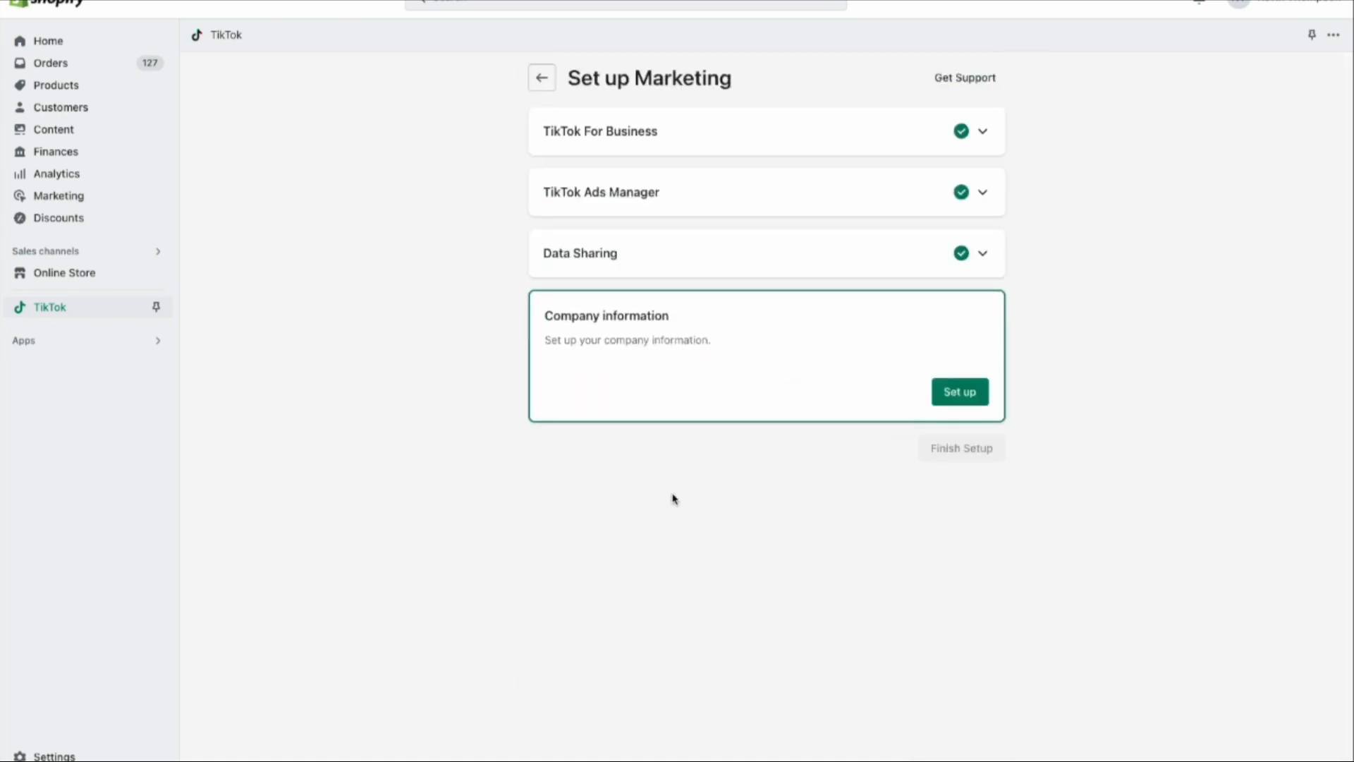
{"action": "left_click", "coordinate": [925, 392]}
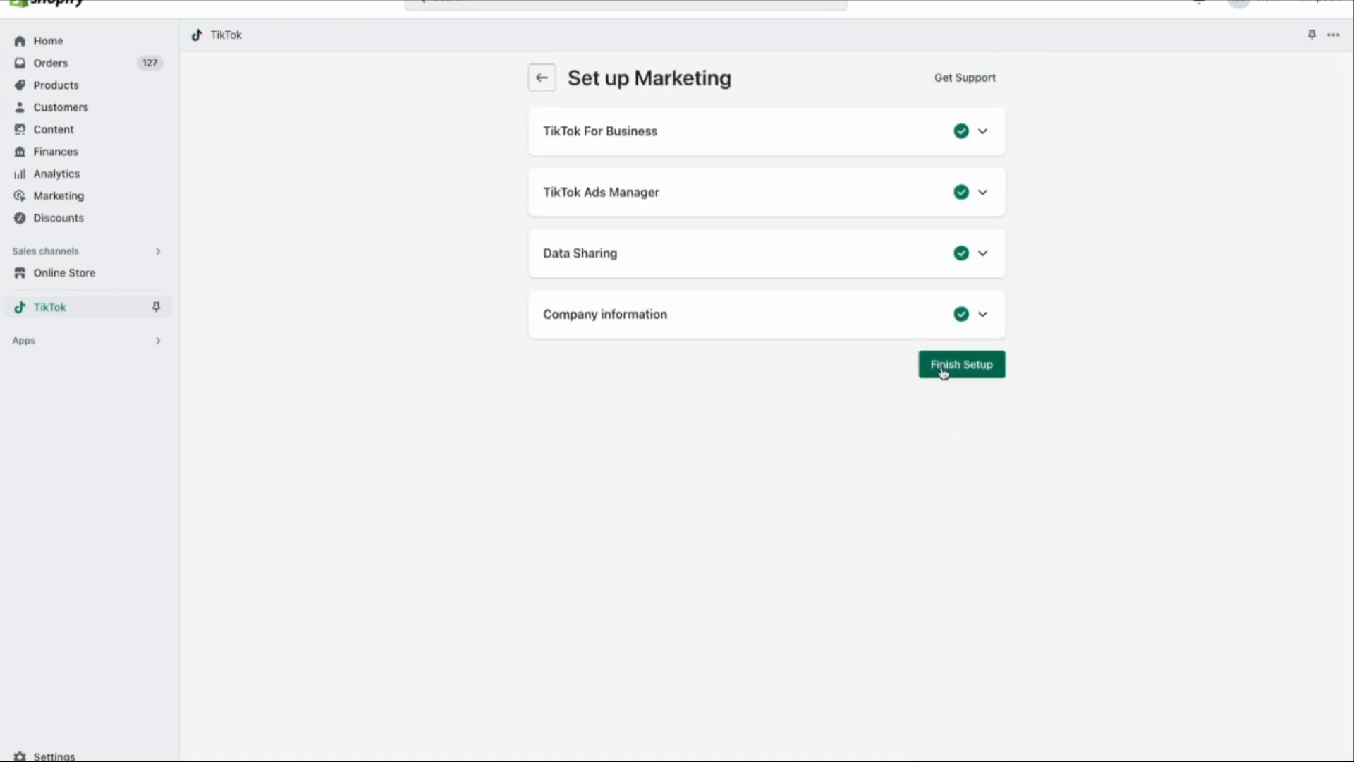
{"action": "right_click", "coordinate": [945, 373]}
{"action": "left_click", "coordinate": [933, 367]}
{"action": "left_click", "coordinate": [933, 367]}
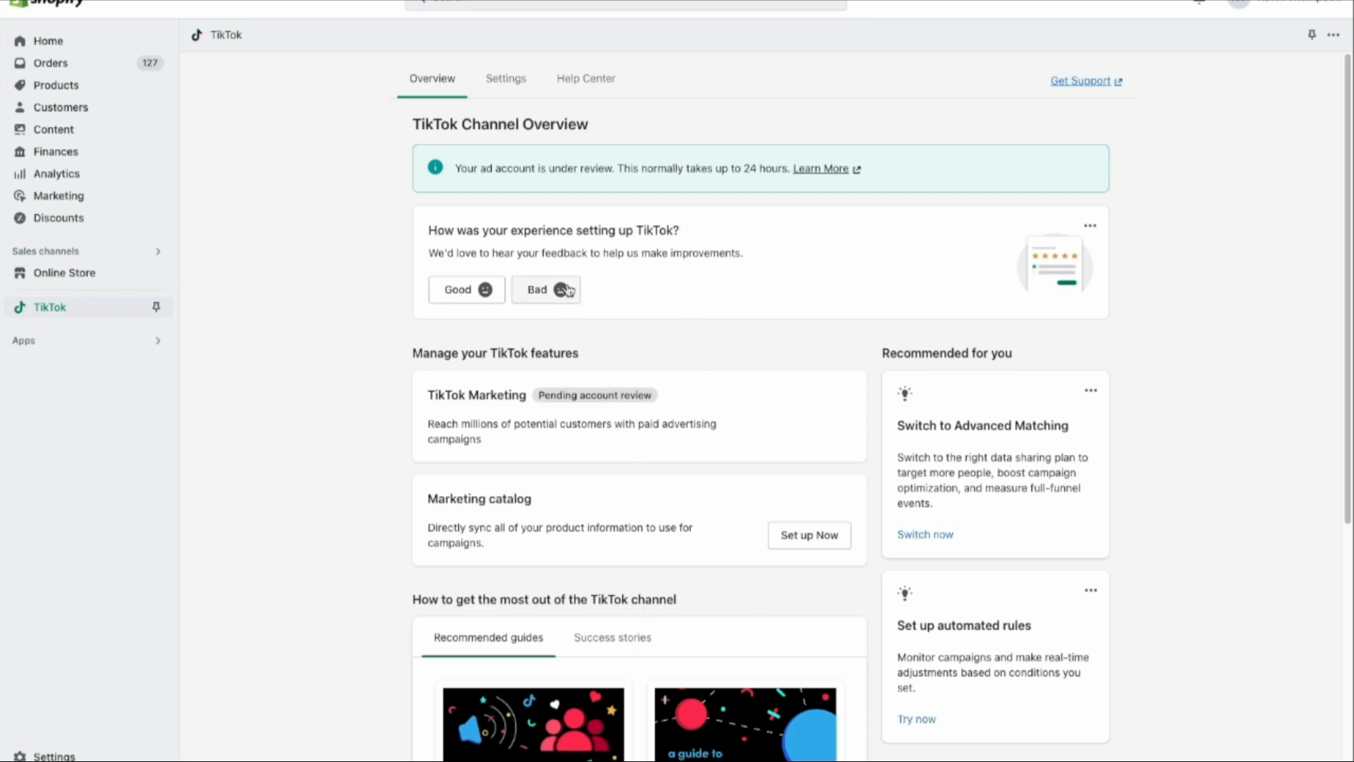
{"action": "scroll", "coordinate": [750, 501], "scroll_direction": "down", "scroll_amount": 5}
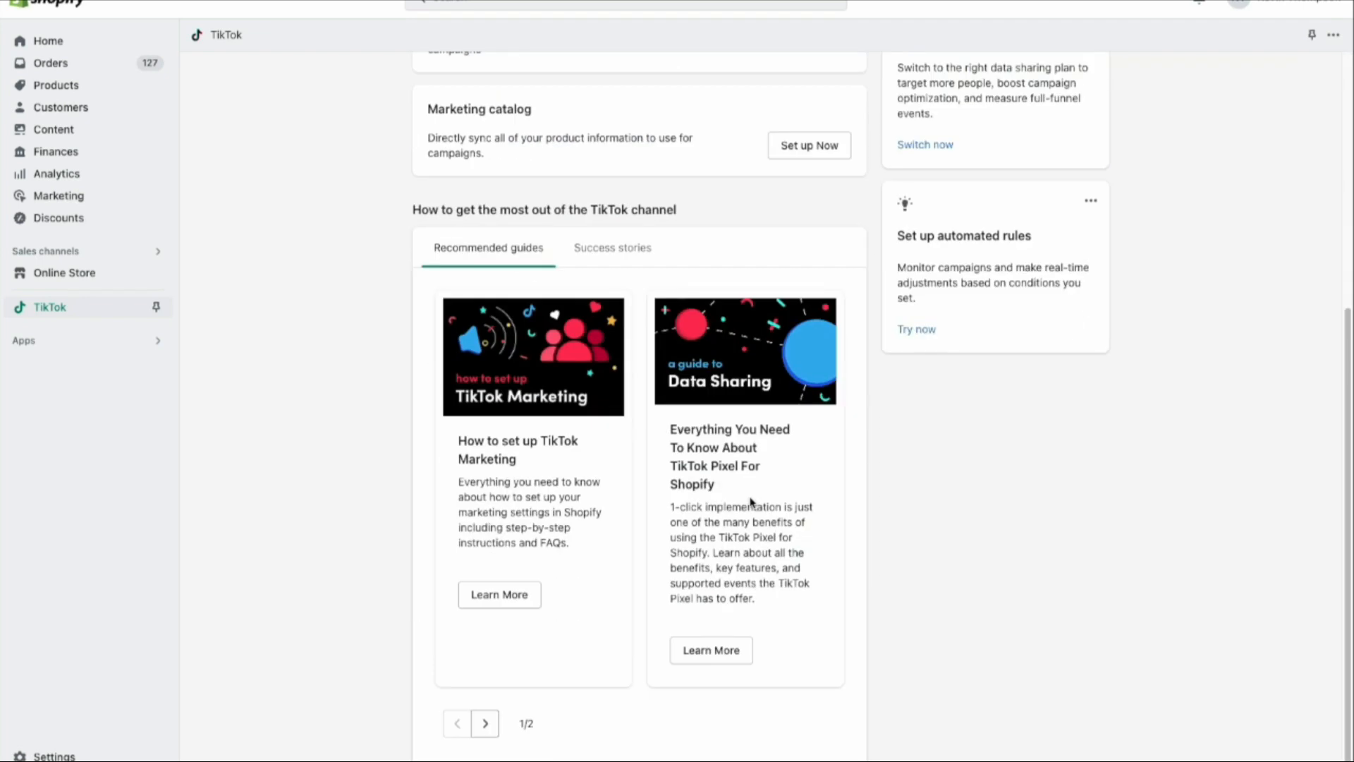
{"action": "scroll", "coordinate": [804, 502], "scroll_direction": "up", "scroll_amount": 5}
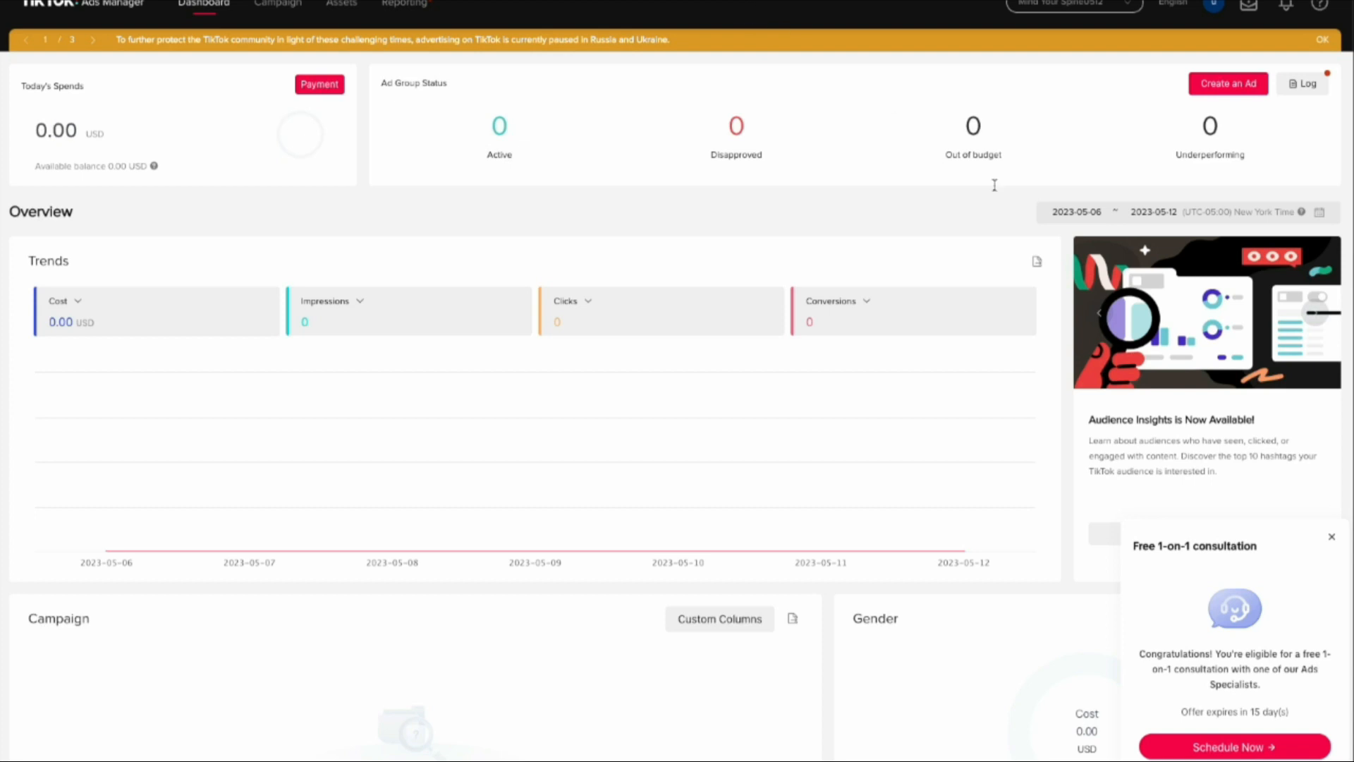
In TikTok Ads Manager, dismiss the pop-ups, add a balance of 100 USD to the account and proceed with the payment
{"action": "left_click", "coordinate": [1331, 537]}
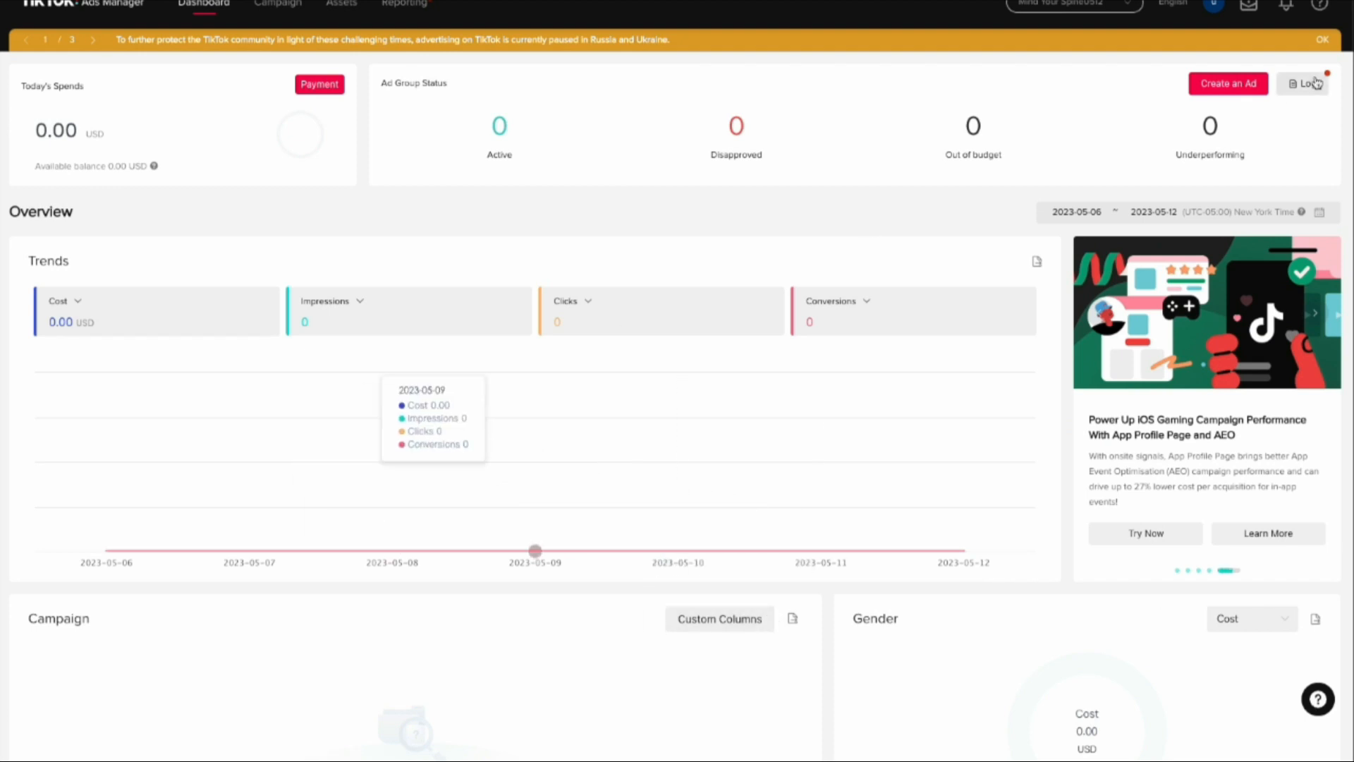
{"action": "left_click", "coordinate": [332, 86]}
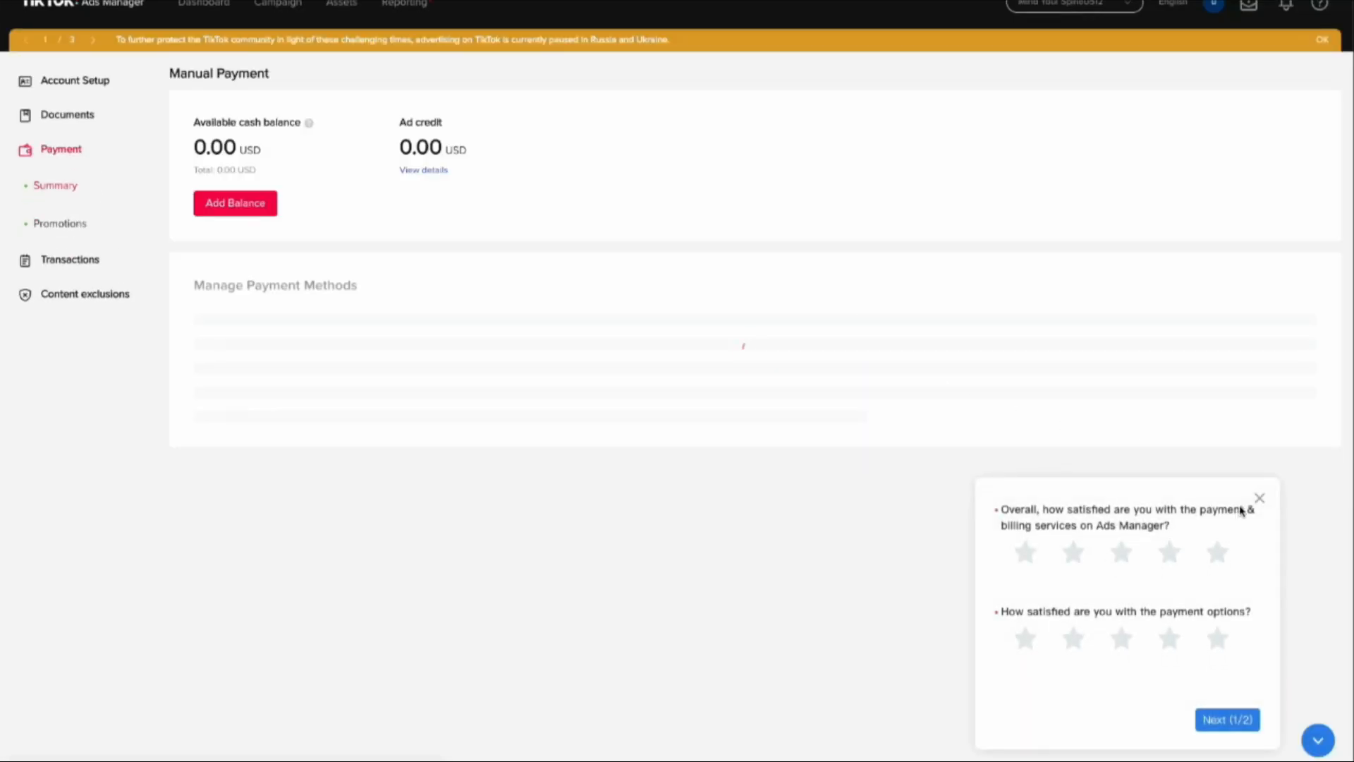
{"action": "left_click", "coordinate": [1256, 501]}
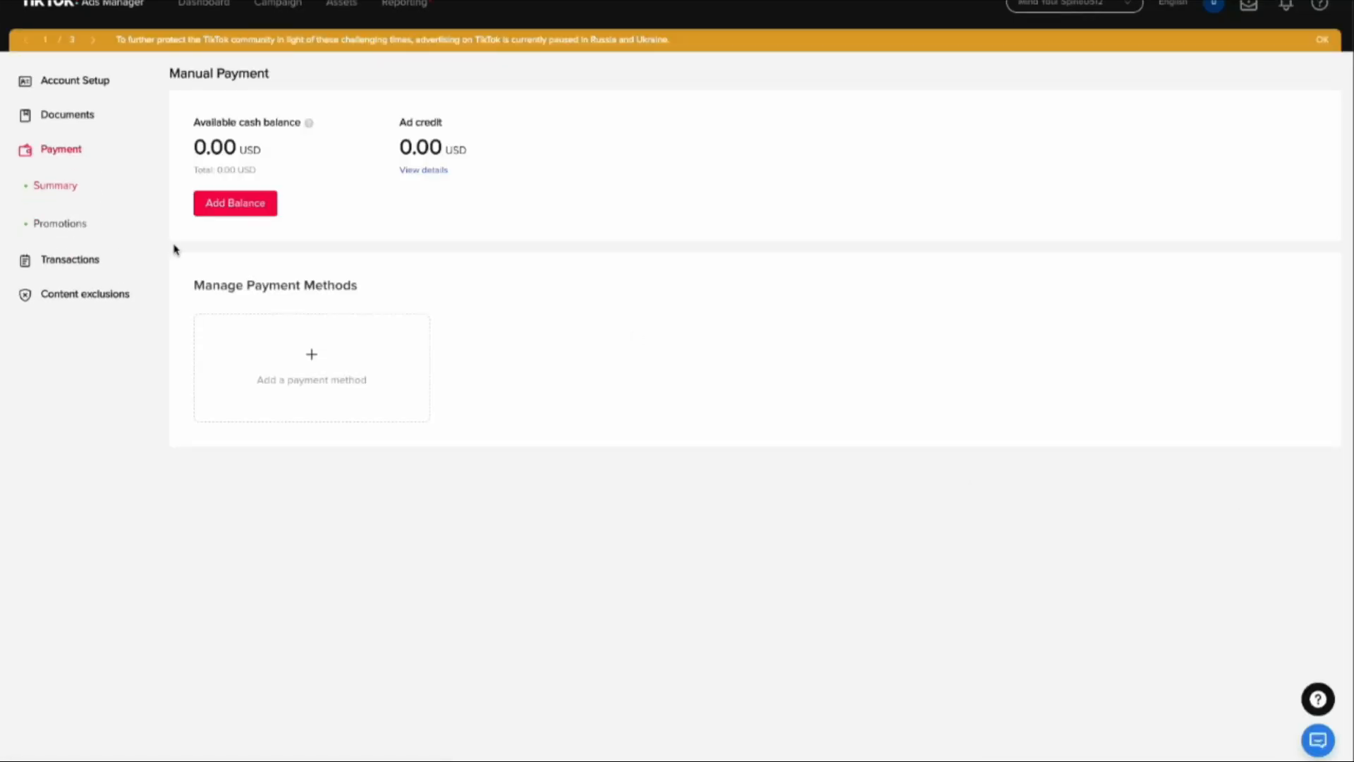
{"action": "left_click", "coordinate": [229, 203]}
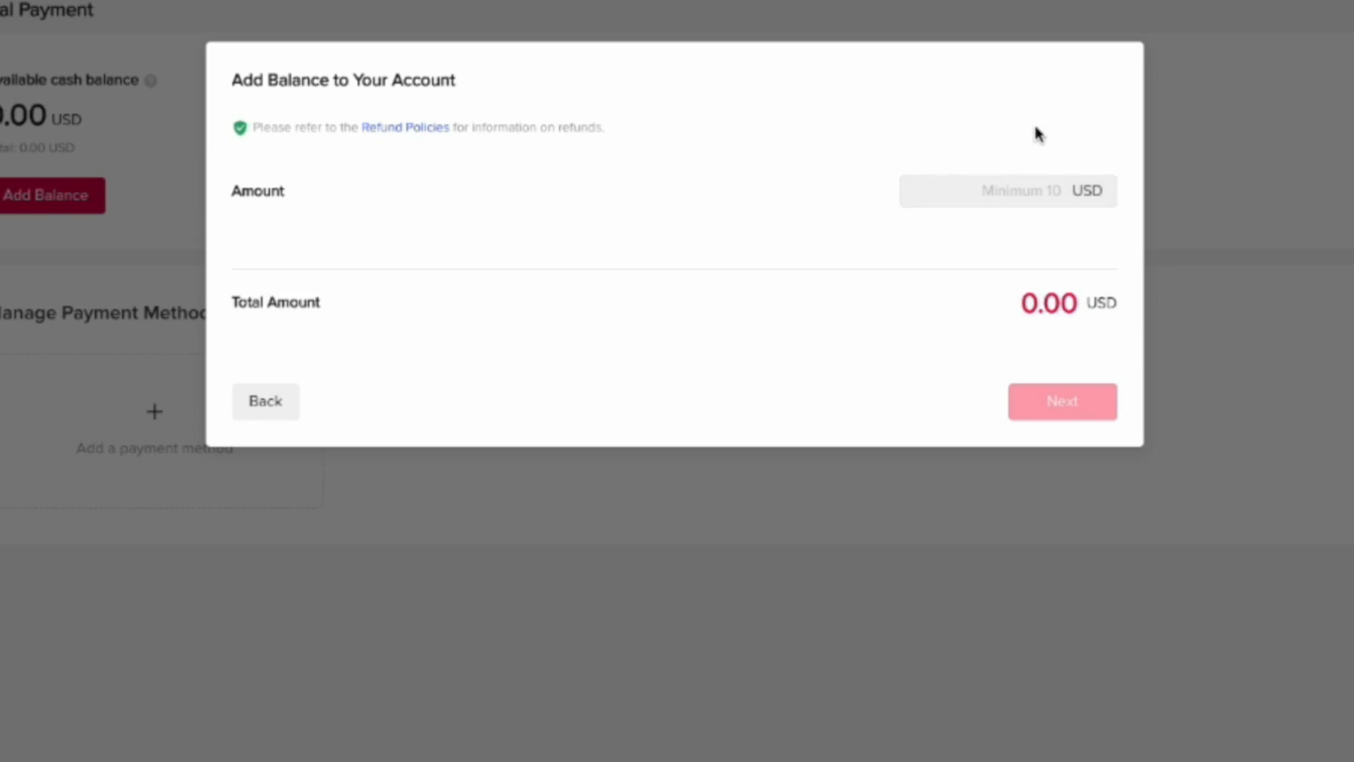
{"action": "left_click", "coordinate": [1059, 188]}
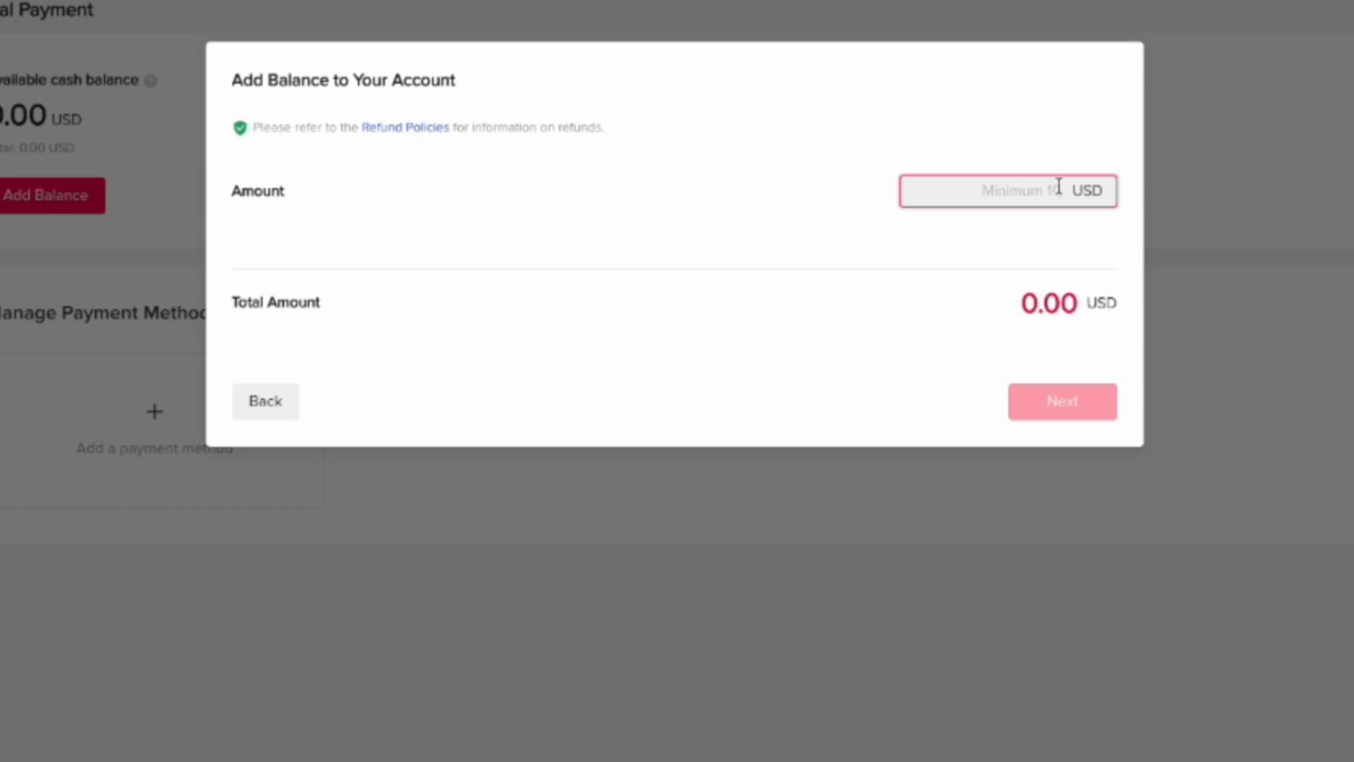
{"action": "type", "text": "100"}
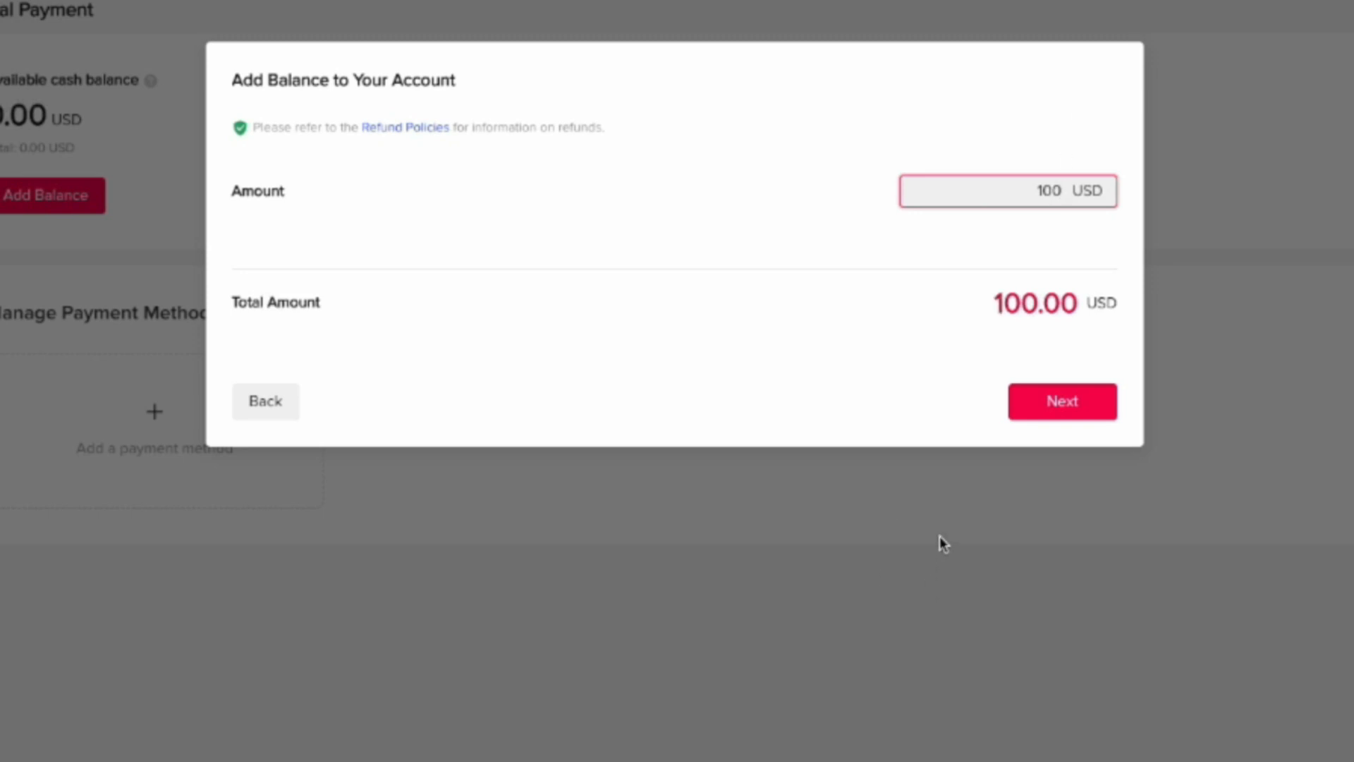
{"action": "left_click", "coordinate": [1035, 413]}
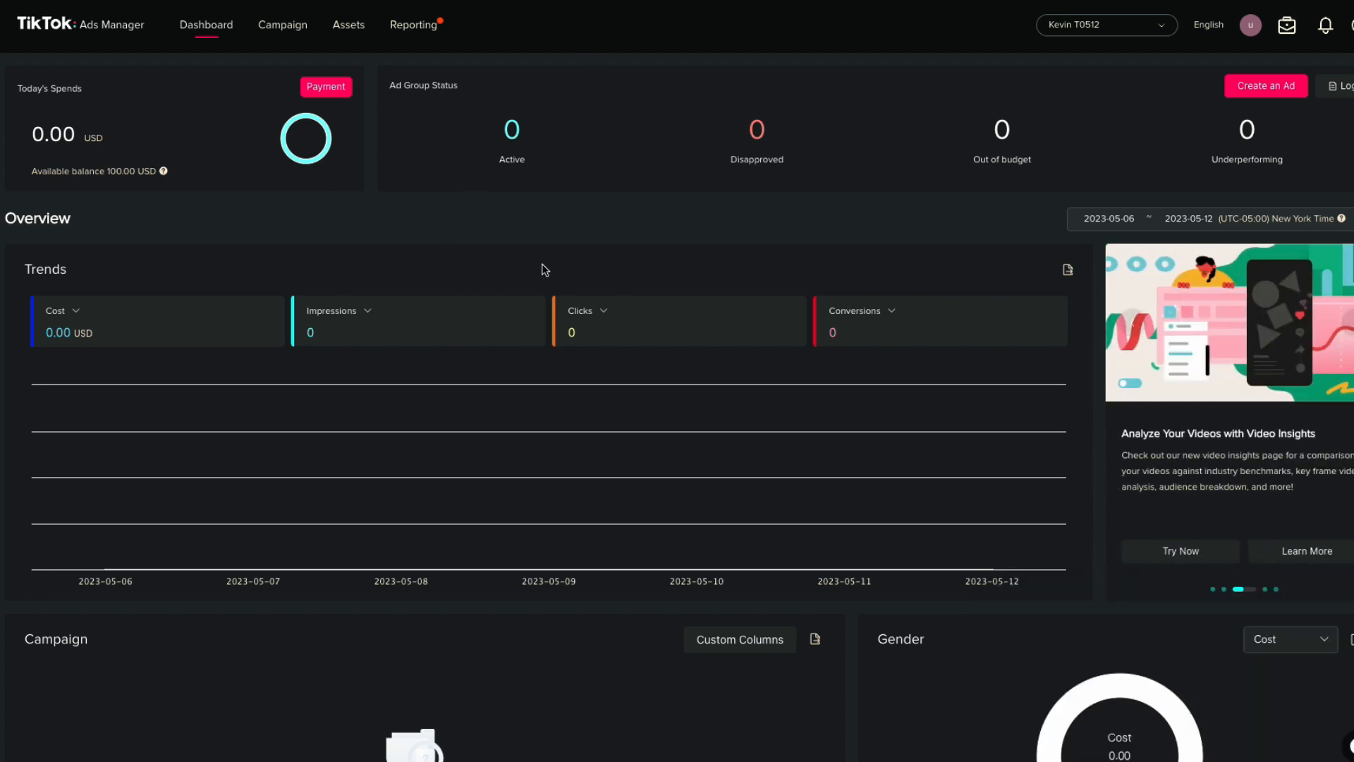
Create a new campaign in Custom Mode with Website conversions as the advertising objective
{"action": "left_click", "coordinate": [289, 28]}
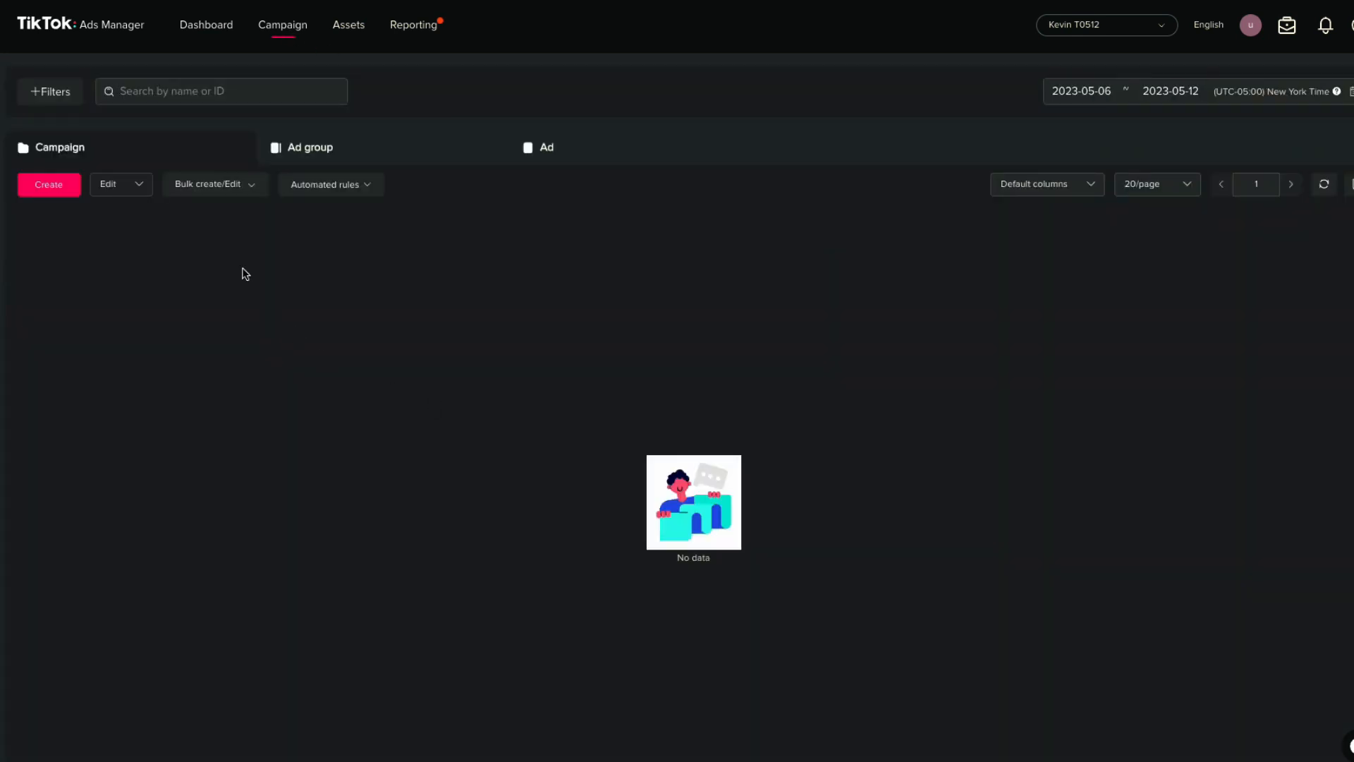
{"action": "left_click", "coordinate": [48, 242]}
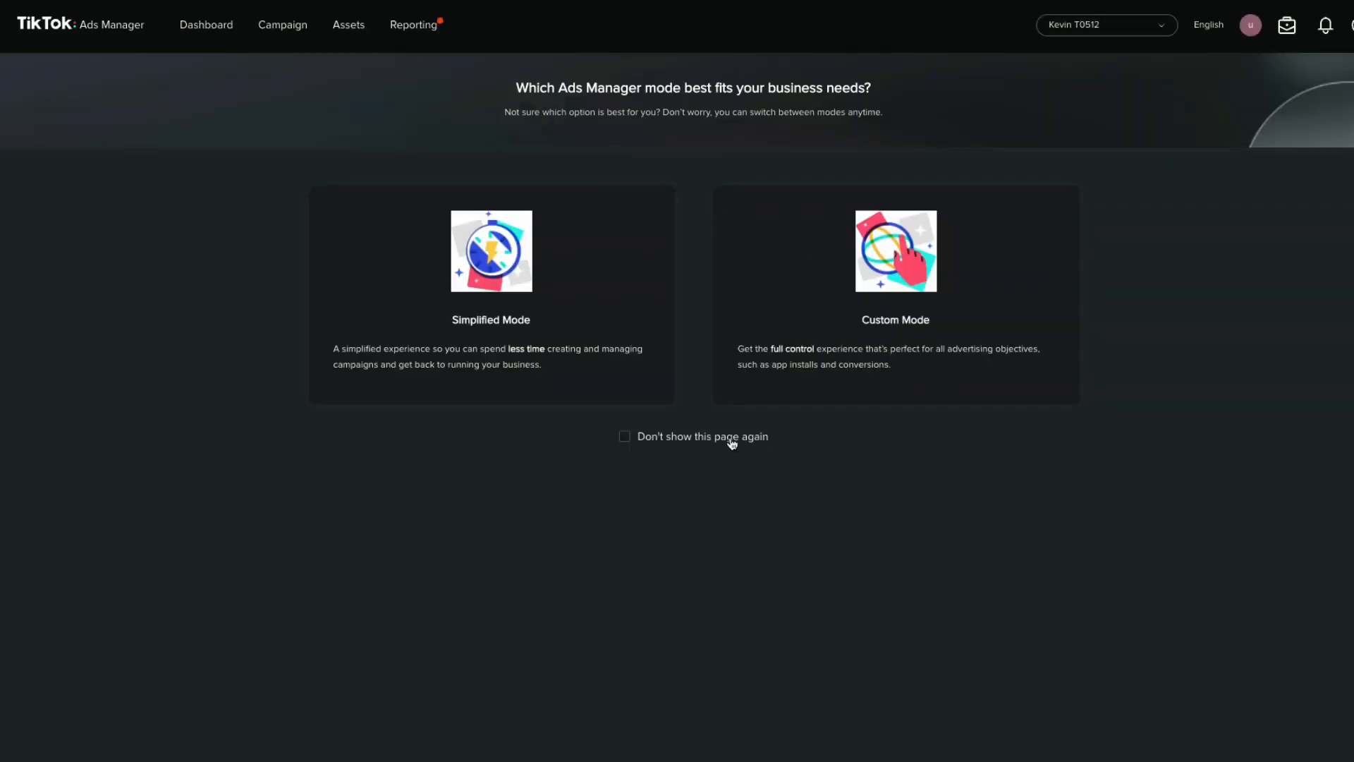
{"action": "left_click", "coordinate": [924, 293]}
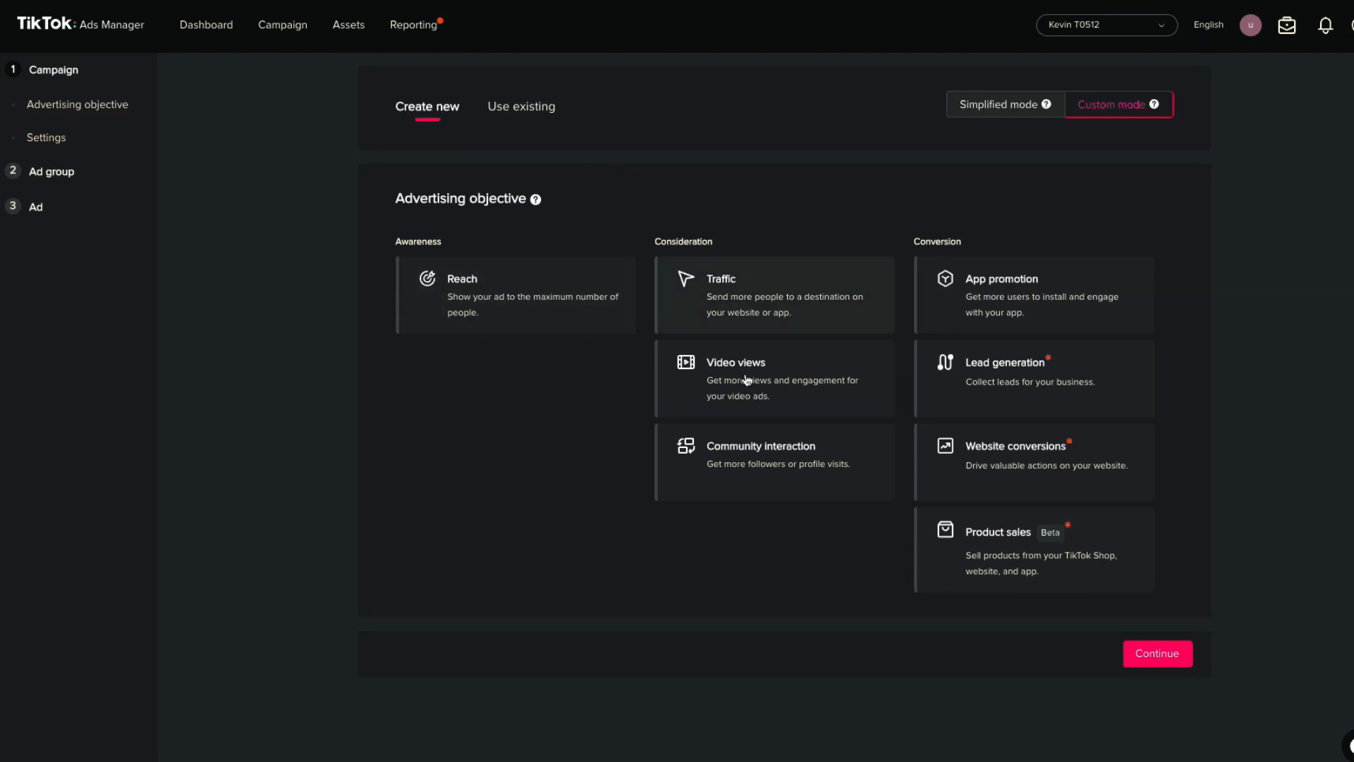
{"action": "left_click", "coordinate": [1065, 471]}
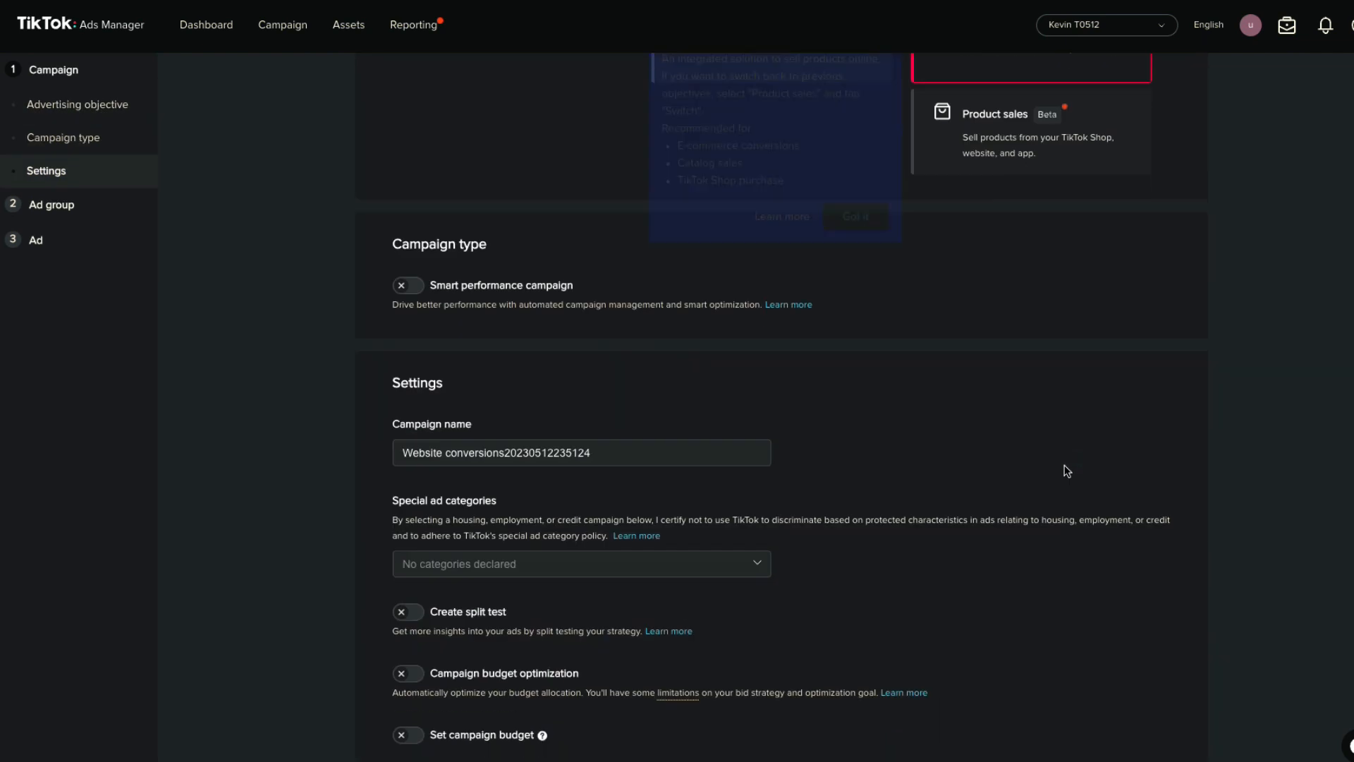
Name the campaign MYS1, turn on campaign budget optimization with a daily budget of 100 USD, and continue to the ad group
{"action": "triple_click", "coordinate": [527, 460]}
{"action": "type", "text": "MYS1"}
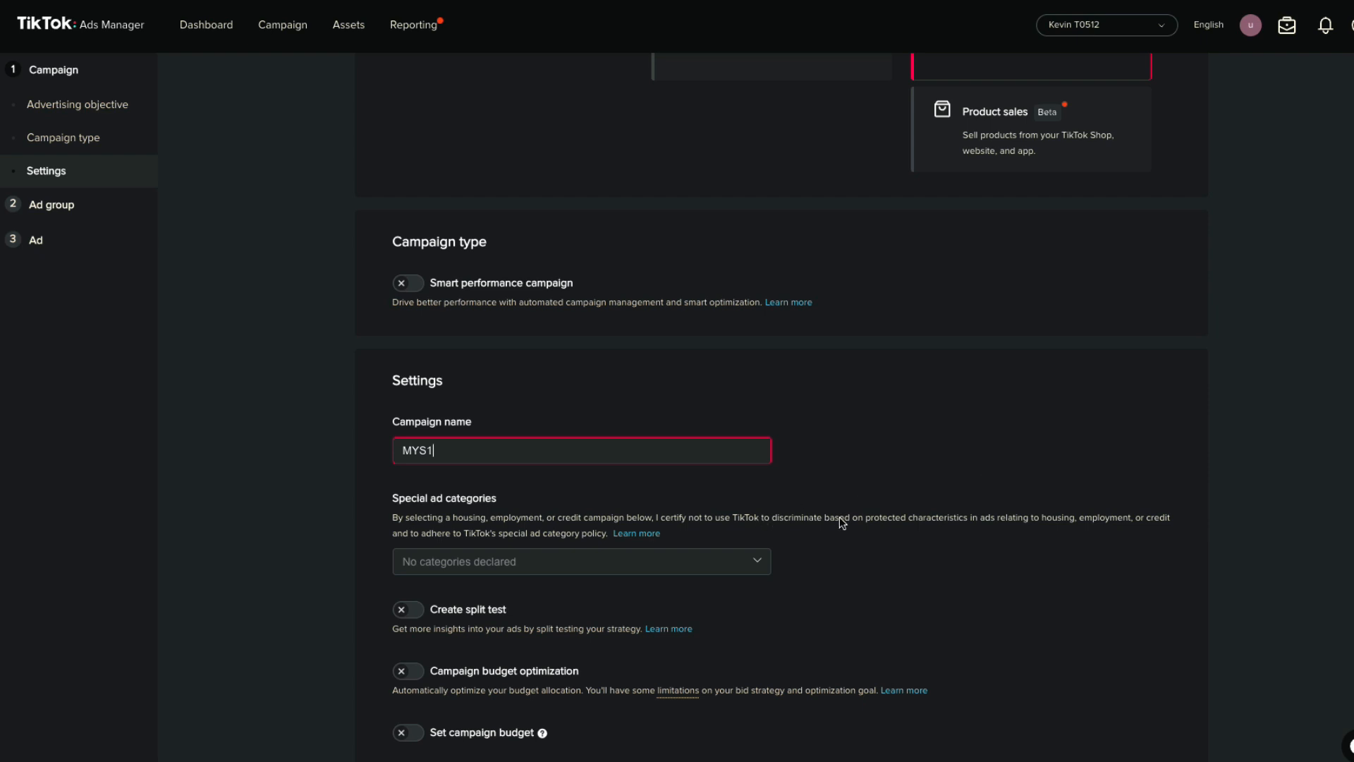
{"action": "left_click", "coordinate": [413, 672]}
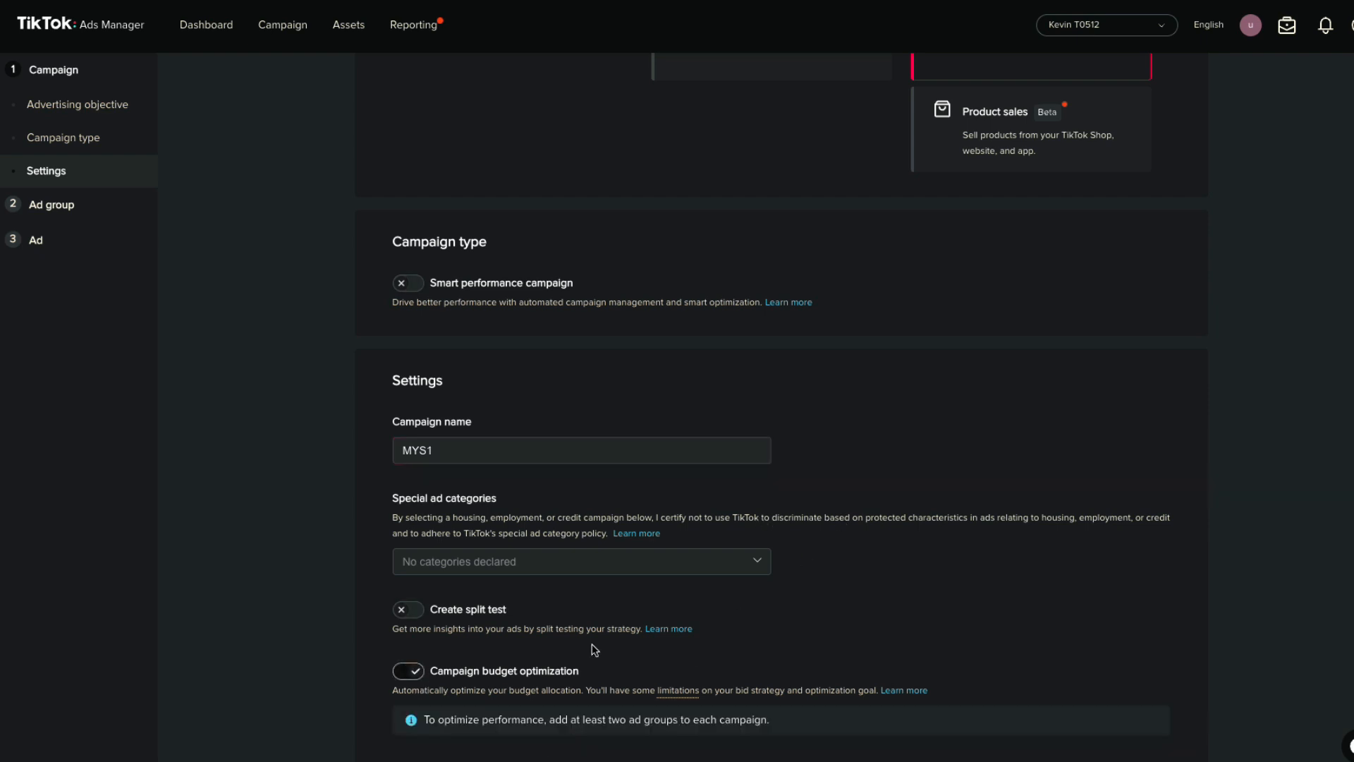
{"action": "scroll", "coordinate": [635, 641], "scroll_direction": "down", "scroll_amount": 1}
{"action": "left_click", "coordinate": [552, 711]}
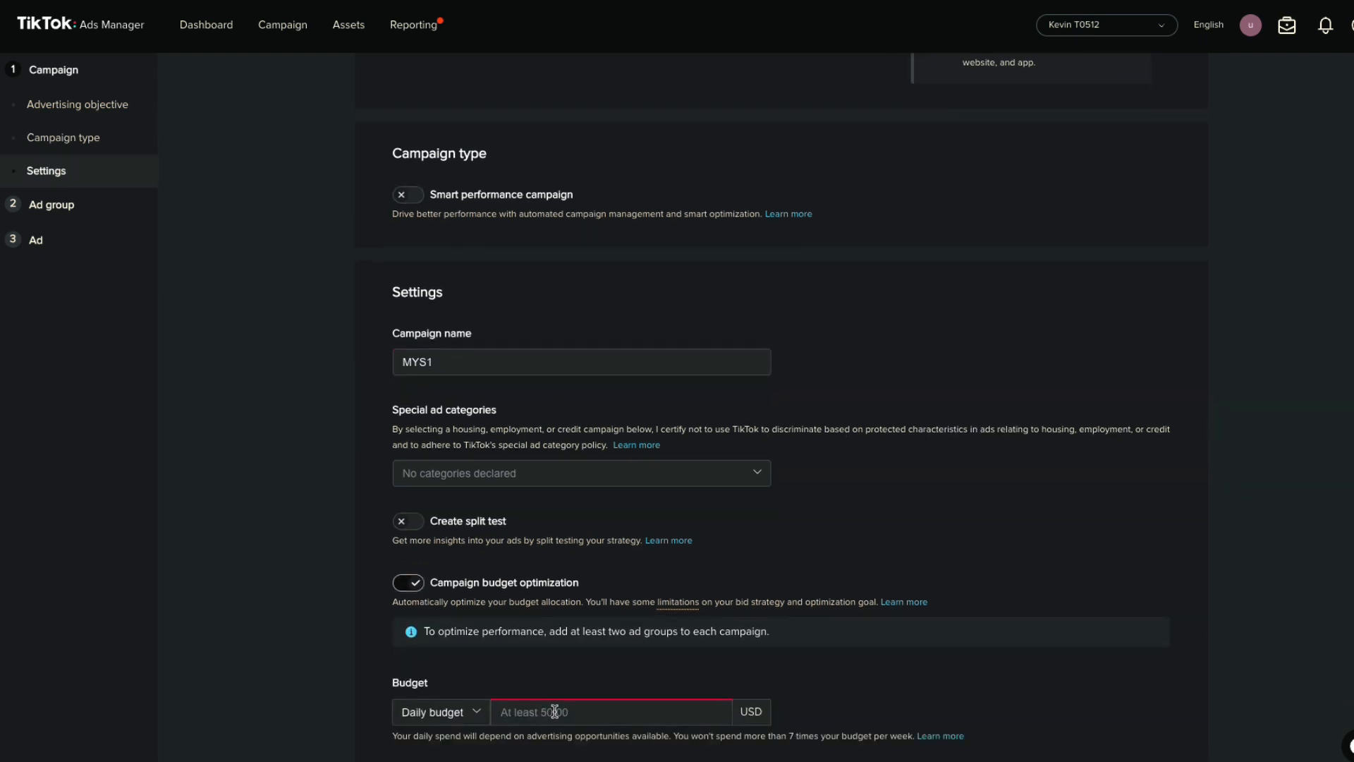
{"action": "type", "text": "100"}
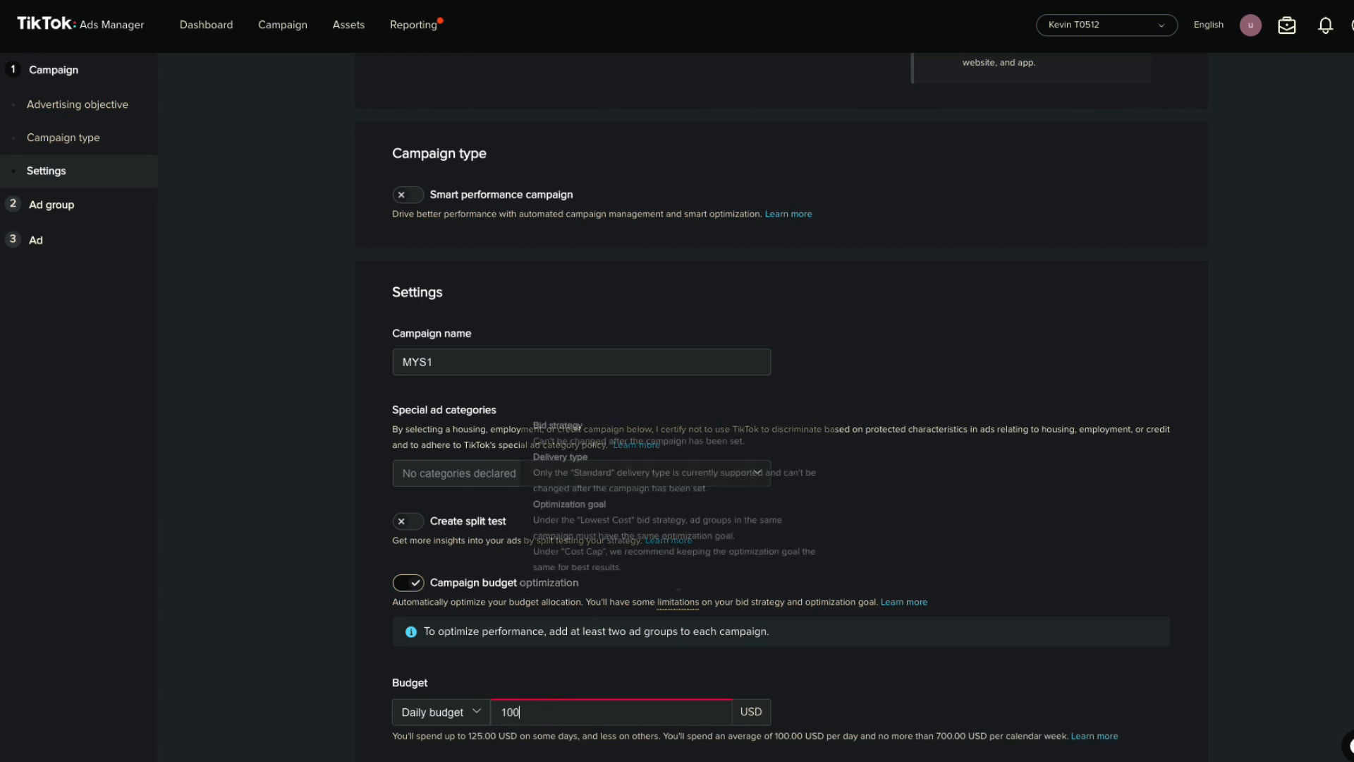
{"action": "left_click", "coordinate": [839, 521]}
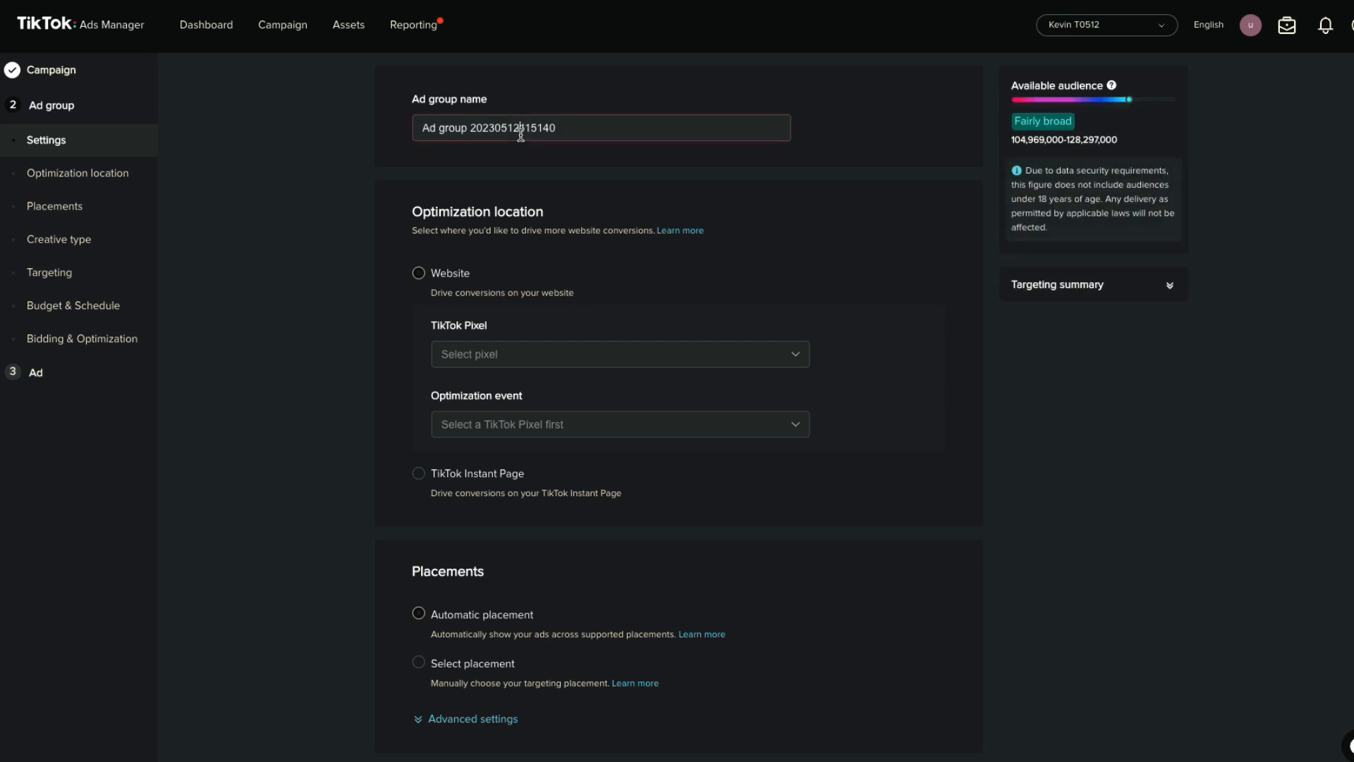
Rename the ad group as Ad Group1
{"action": "triple_click", "coordinate": [521, 134]}
{"action": "type", "text": "My"}
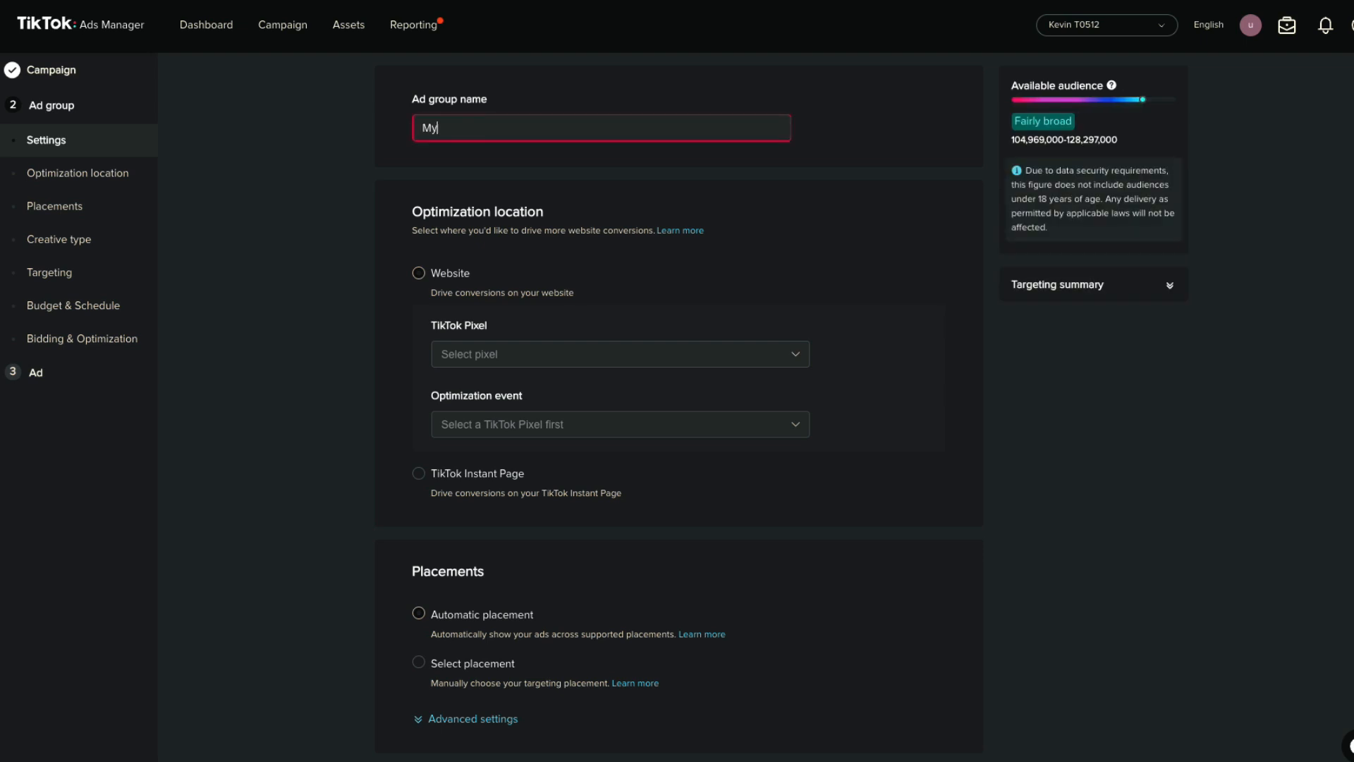
{"action": "key", "text": "BackSpace"}
{"action": "type", "text": "Ad Group1"}
Start a new pixel from the ad group's pixel selection, name it MYS and use TikTok Pixel as the connection method
{"action": "left_click", "coordinate": [512, 363]}
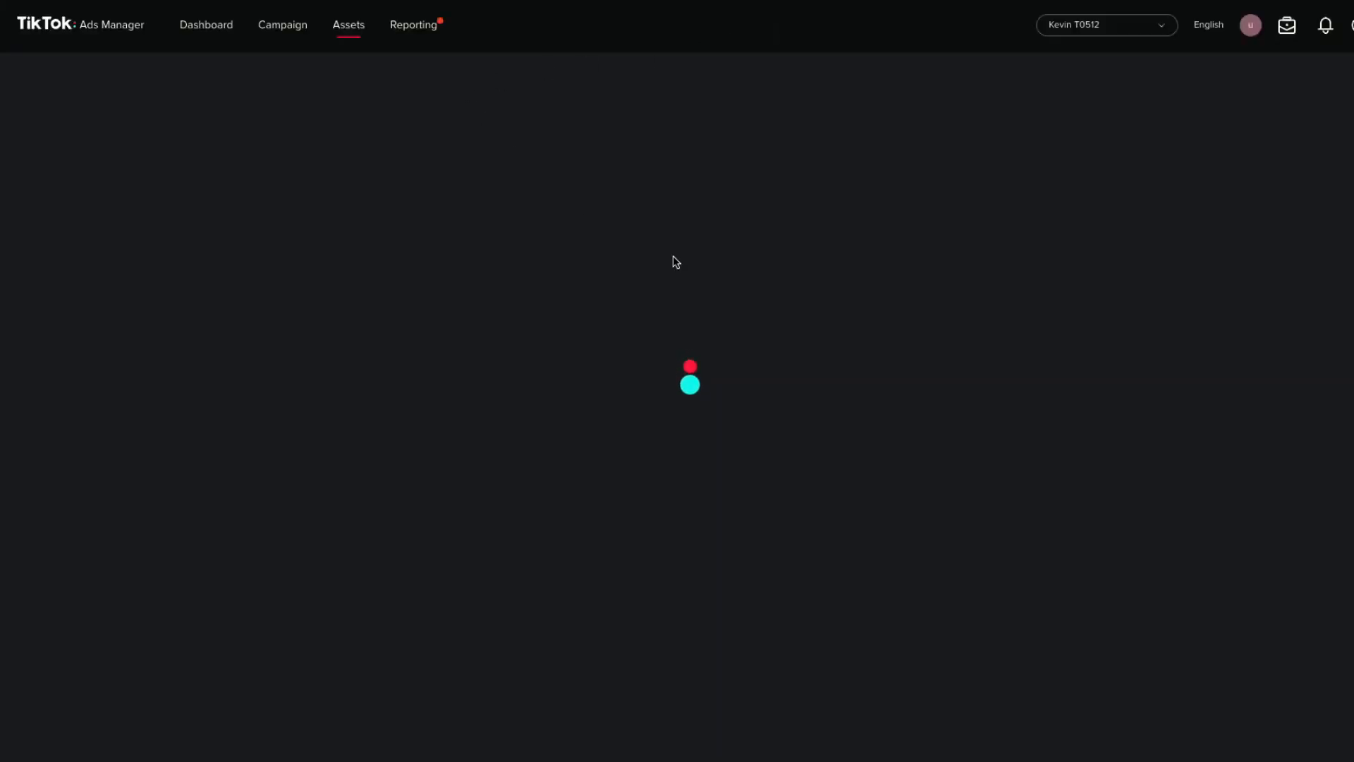
{"action": "left_click", "coordinate": [707, 275]}
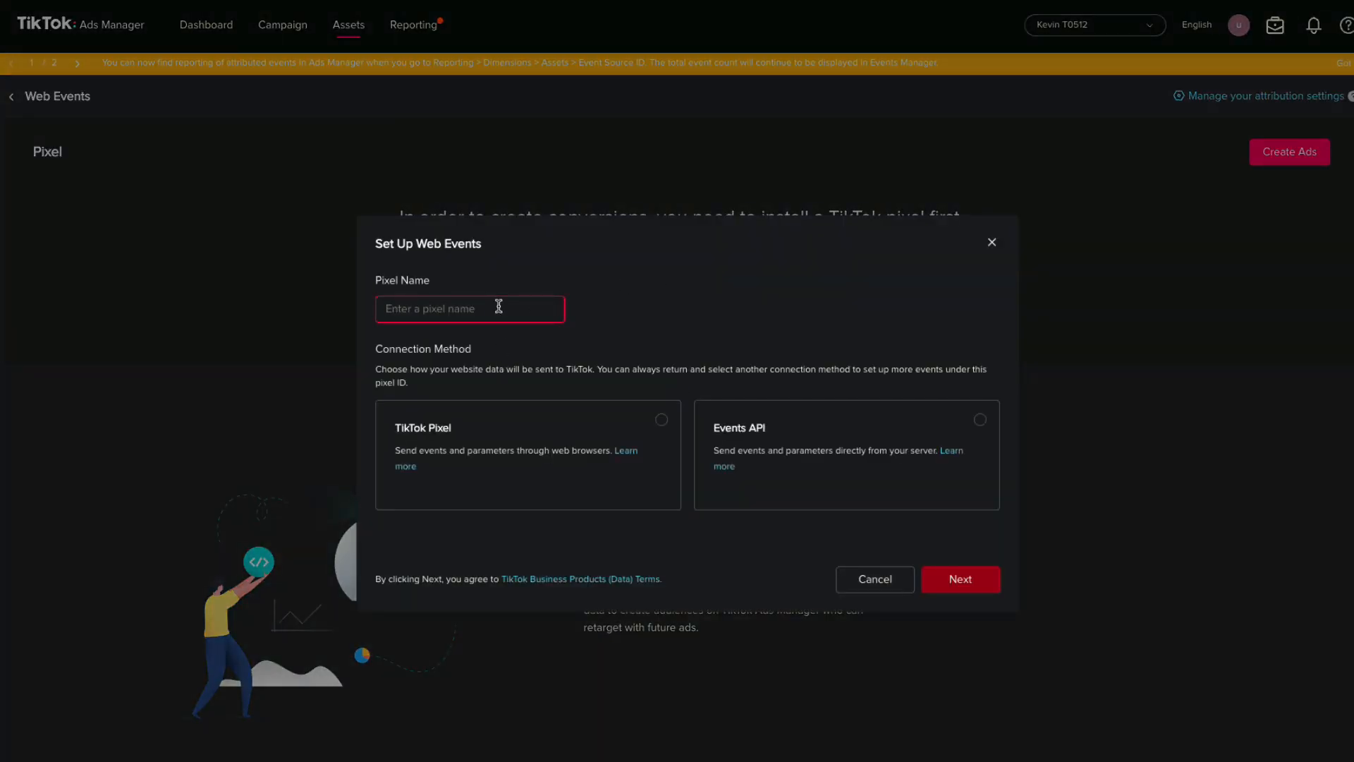
{"action": "type", "text": "MYS"}
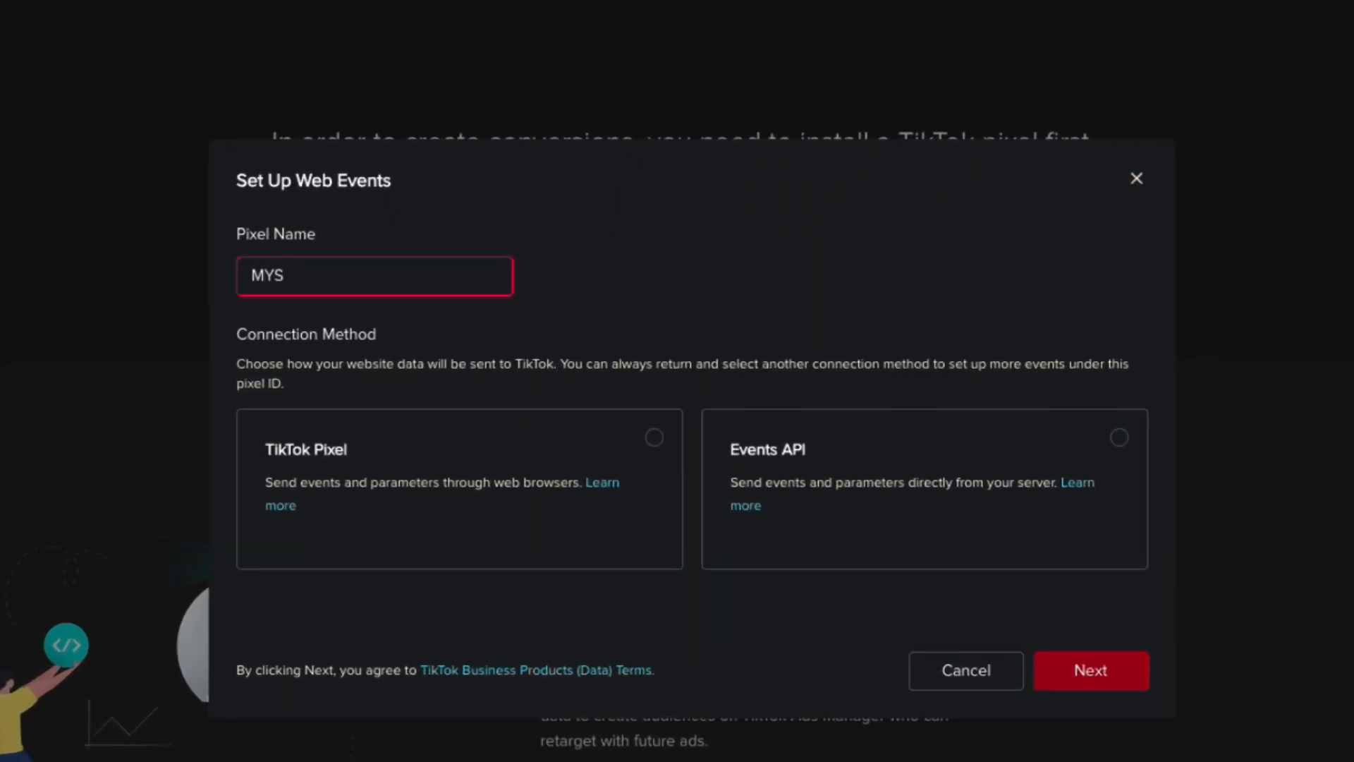
{"action": "left_click", "coordinate": [478, 482]}
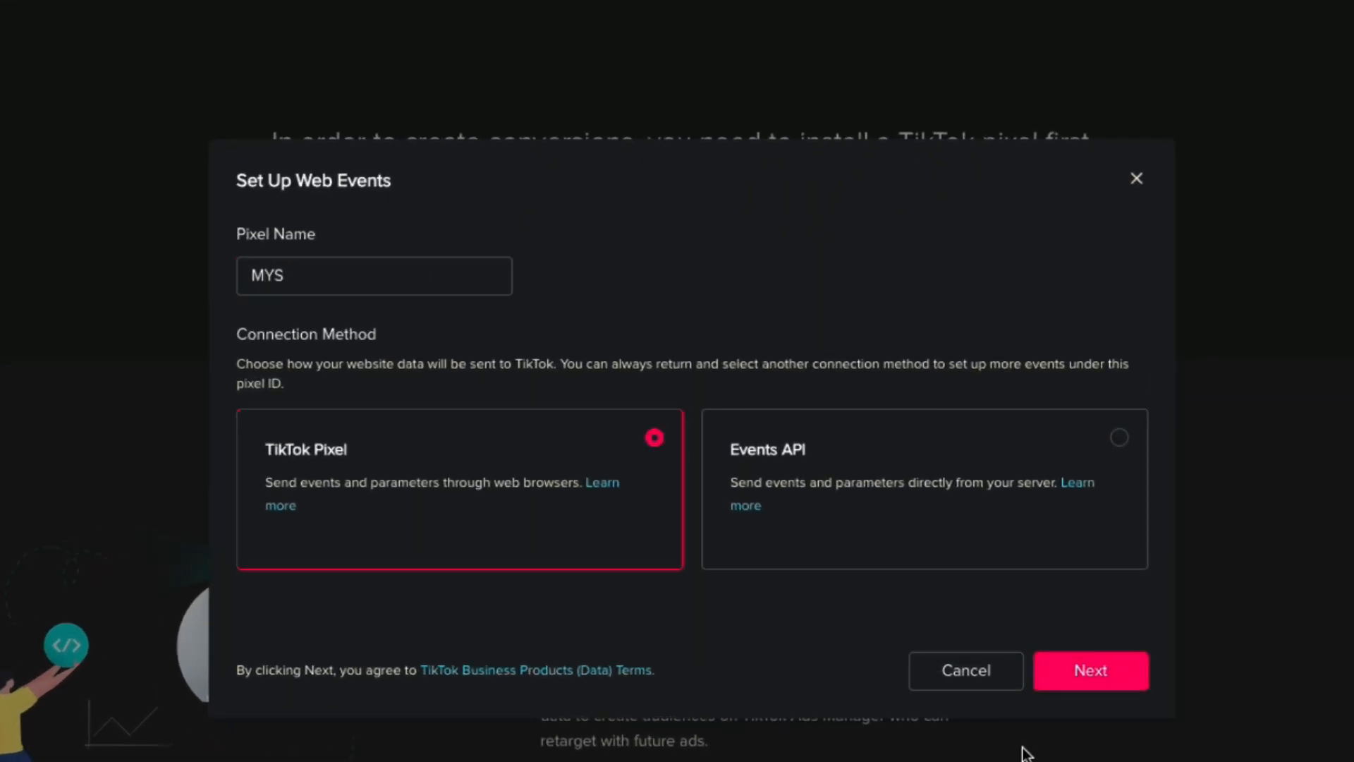
{"action": "left_click", "coordinate": [1117, 687]}
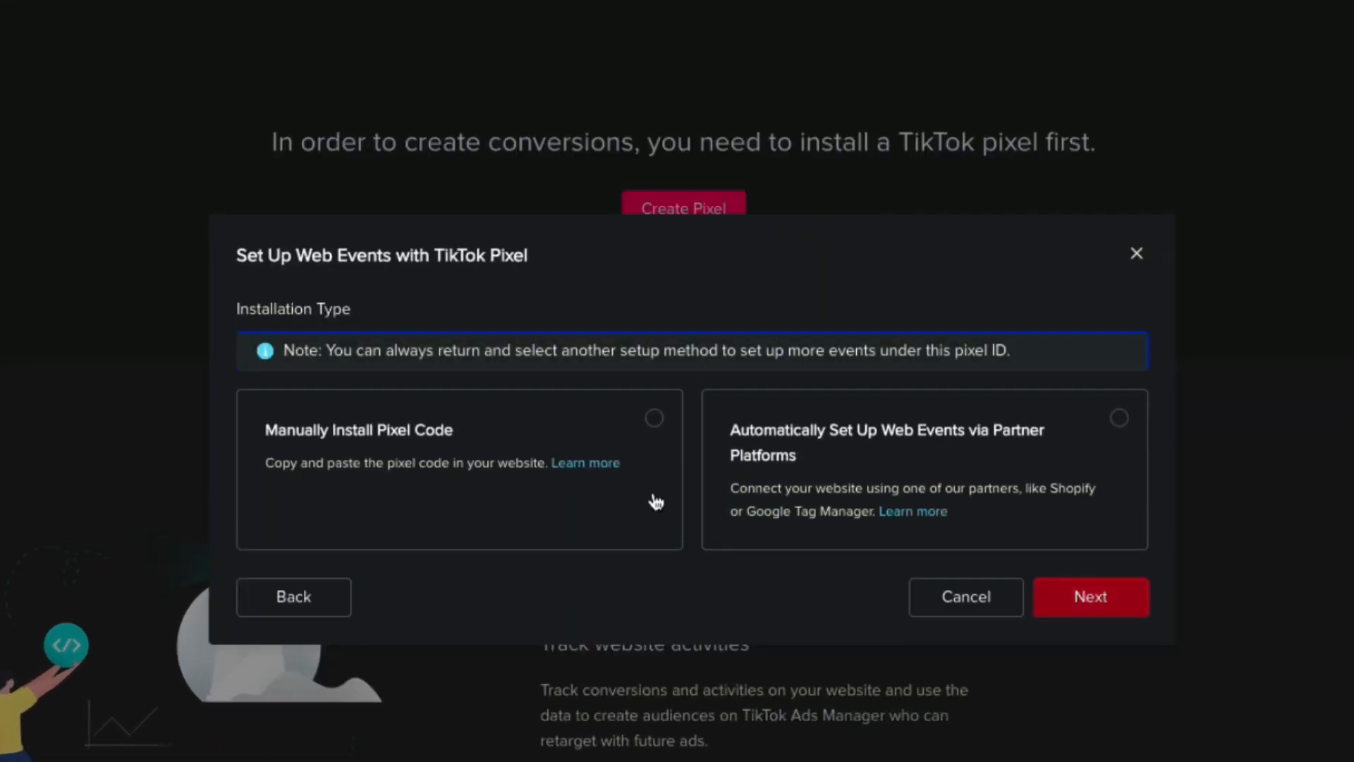
Set the MYS pixel's installation to automatic web events via partner platforms, with Shopify as the partner
{"action": "left_click", "coordinate": [971, 480]}
{"action": "left_click", "coordinate": [1090, 598]}
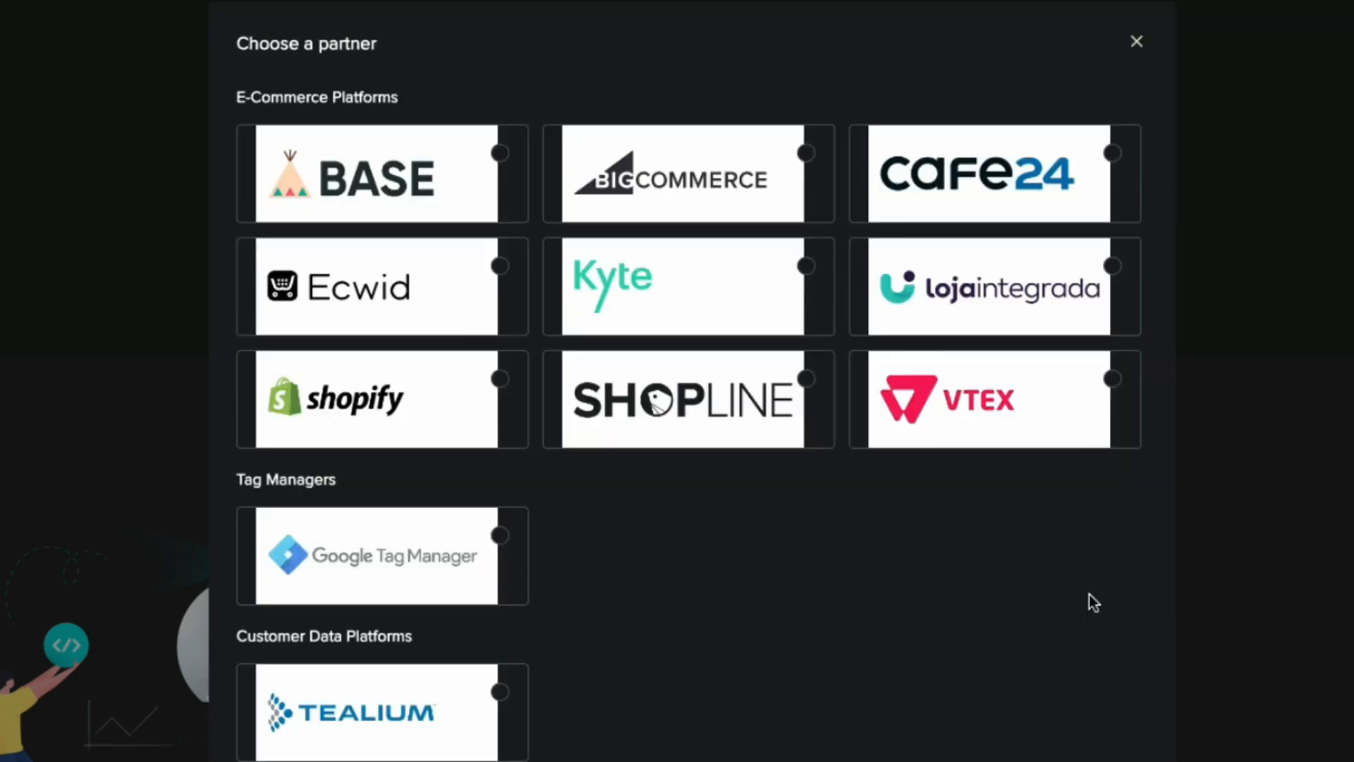
{"action": "left_click", "coordinate": [471, 393]}
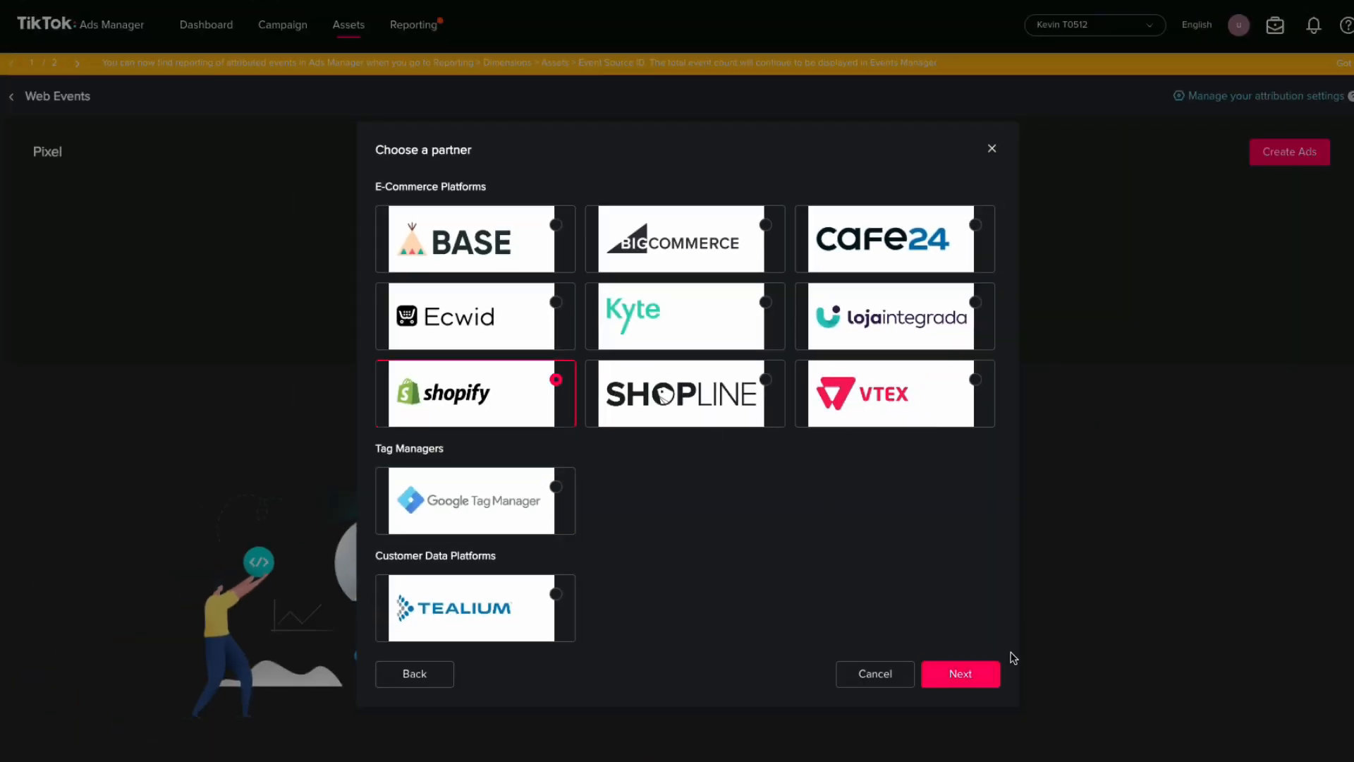
{"action": "left_click", "coordinate": [968, 669]}
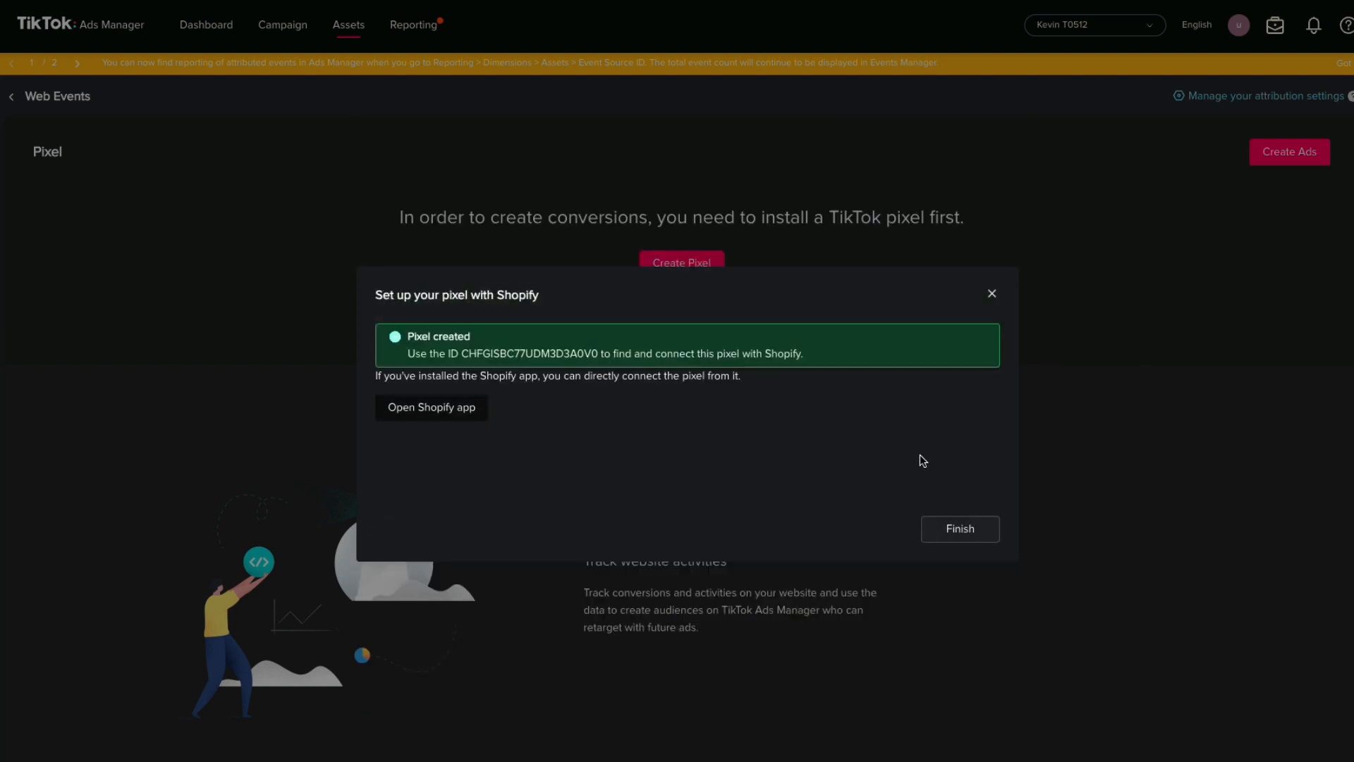
Highlight the new pixel's full ID in the Shopify setup dialog
{"action": "left_click_drag", "start_coordinate": [594, 350], "coordinate": [465, 352]}
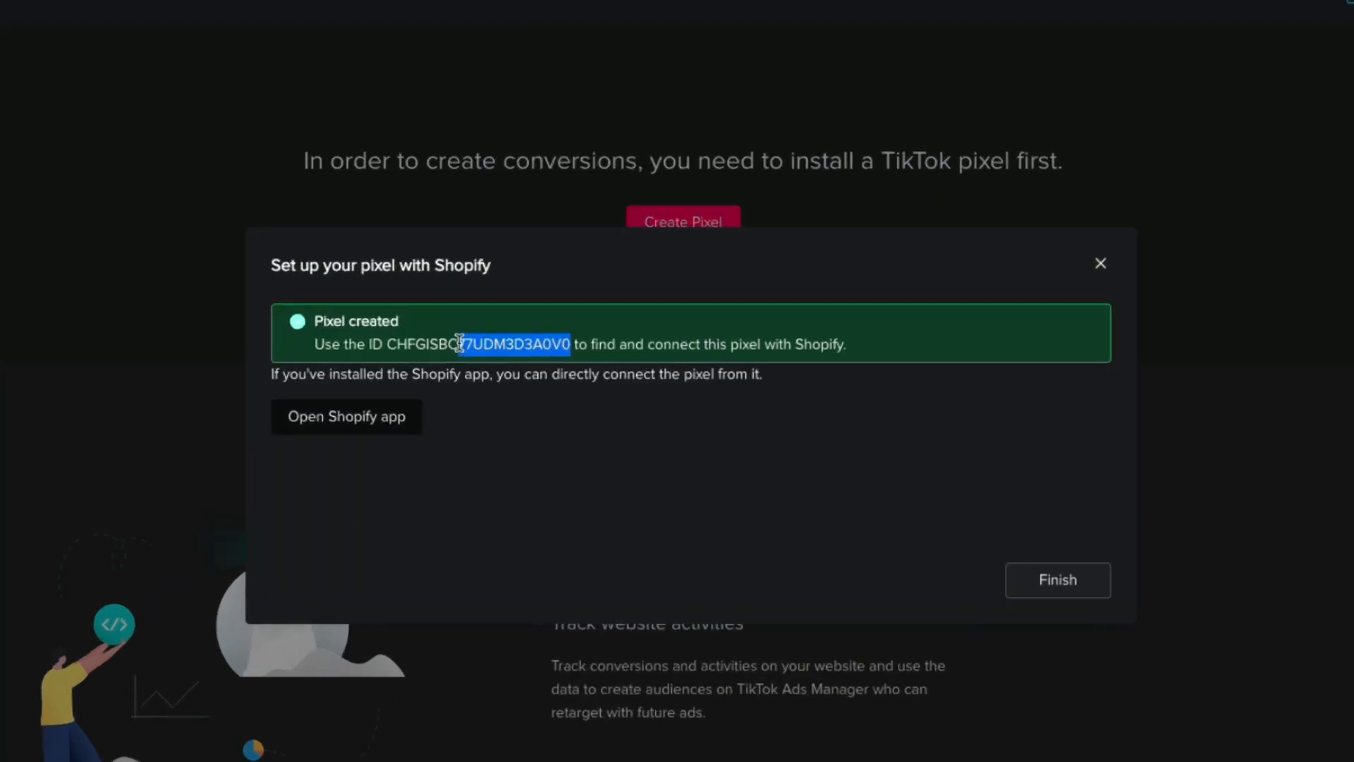
{"action": "left_click_drag", "start_coordinate": [305, 330], "coordinate": [294, 332]}
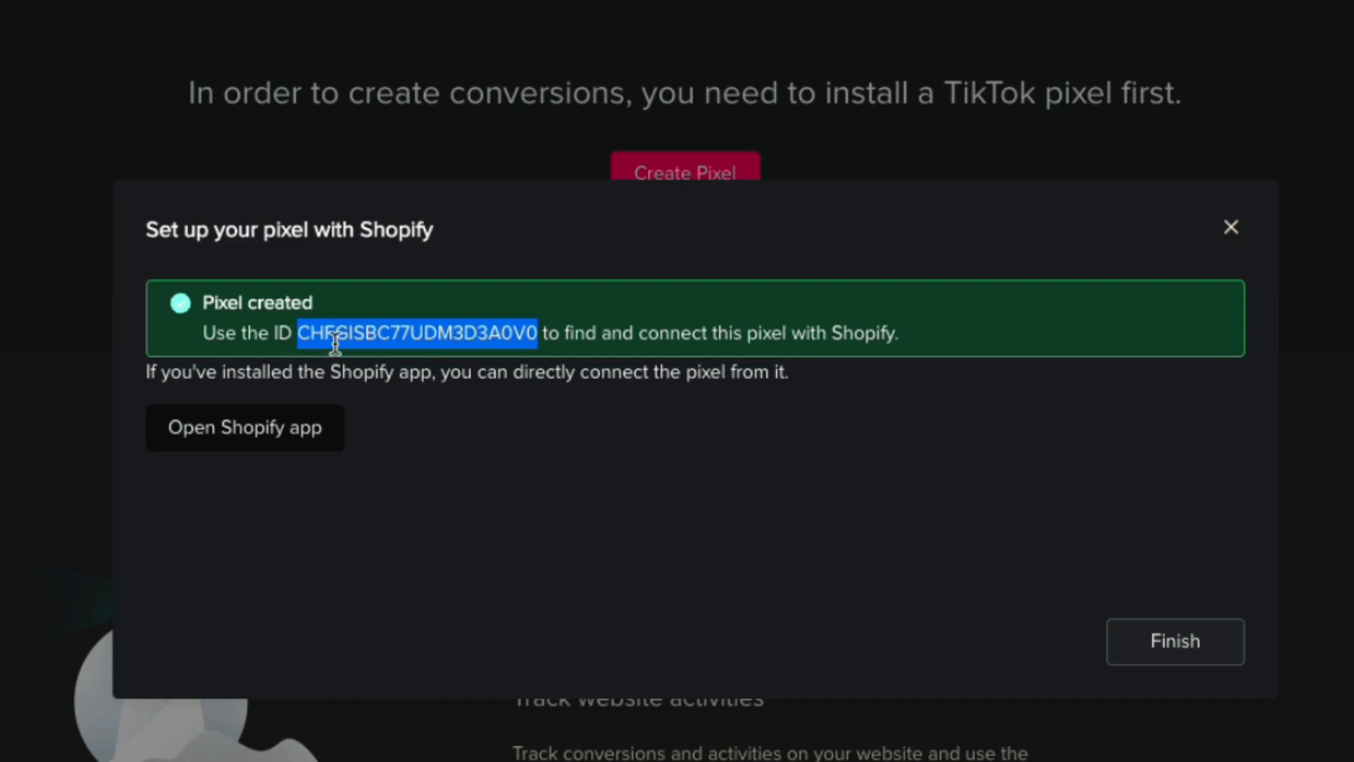
{"action": "left_click", "coordinate": [797, 493]}
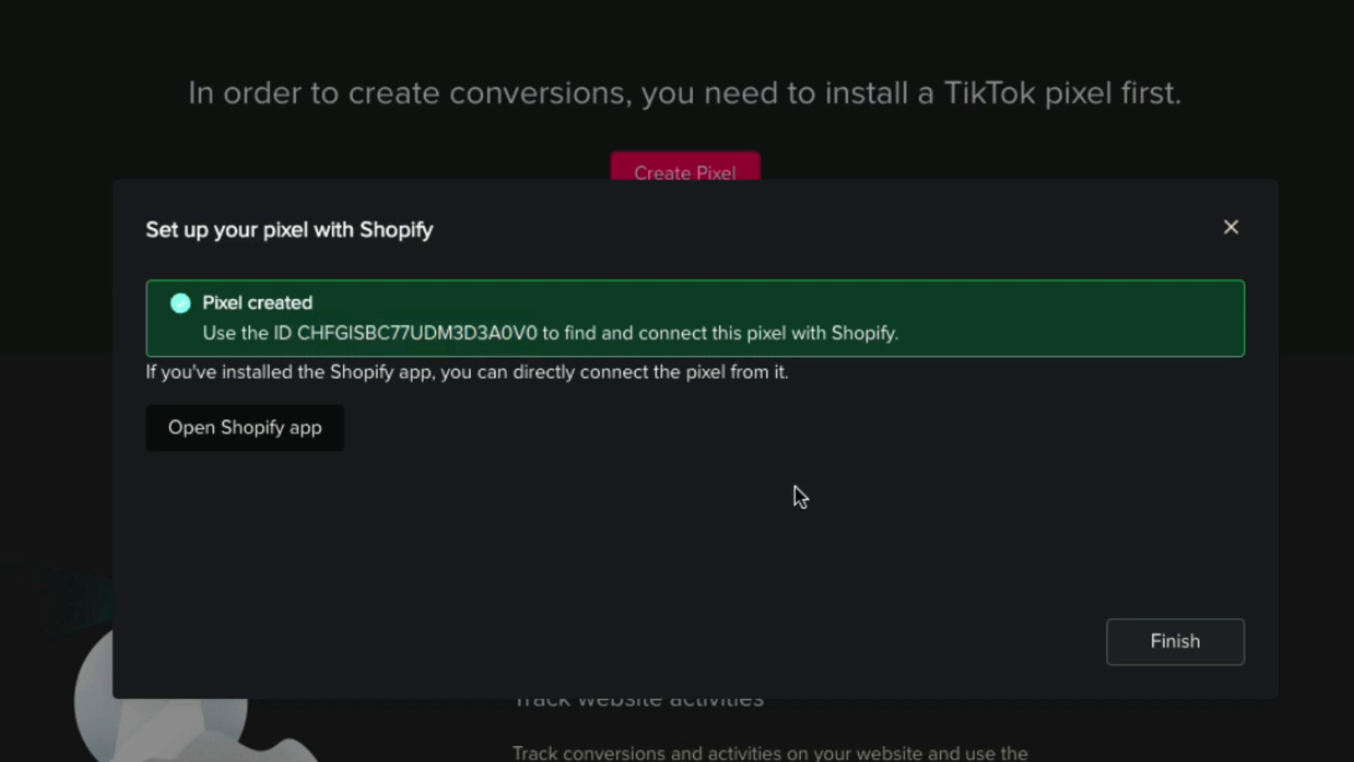
Find the TikTok app in the Shopify App Store, open it for the store and choose a different account
{"action": "left_click", "coordinate": [308, 441]}
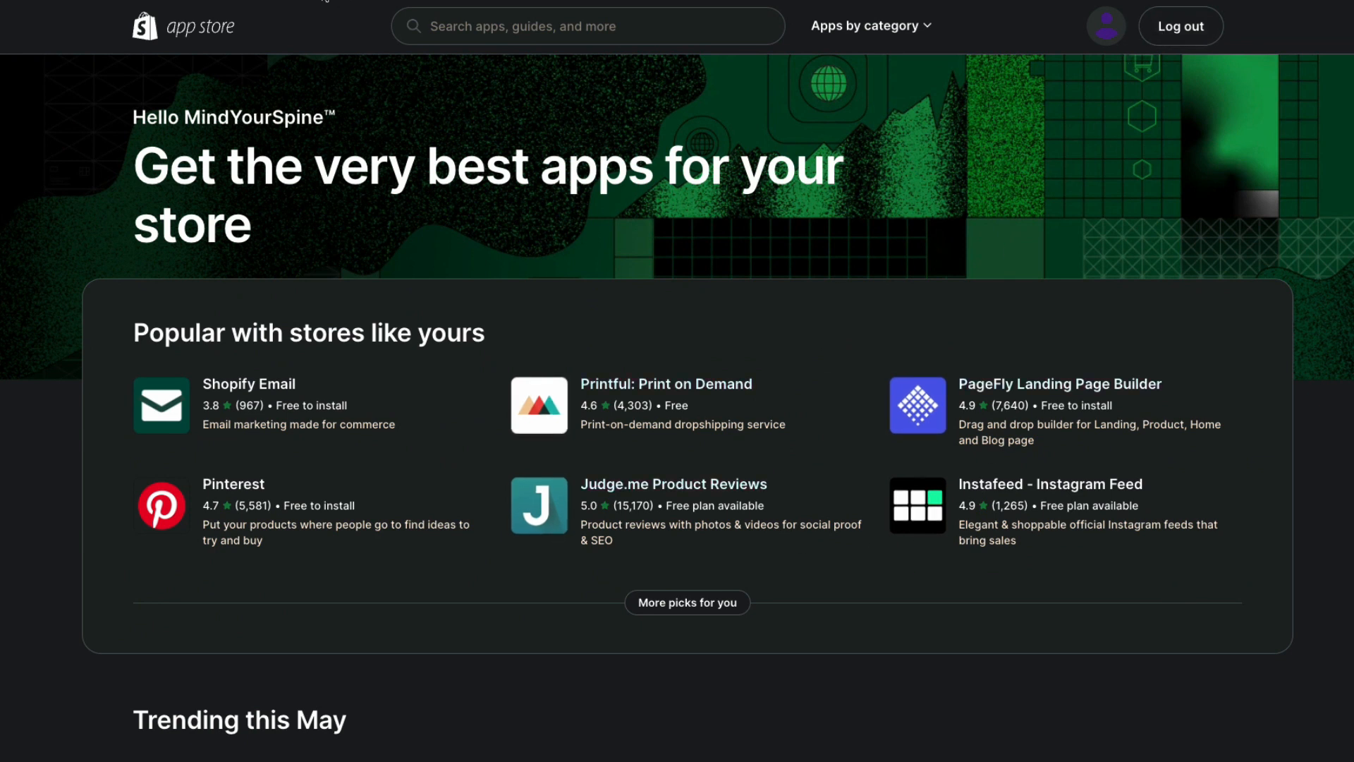
{"action": "left_click", "coordinate": [474, 26]}
{"action": "left_click", "coordinate": [520, 62]}
{"action": "left_click", "coordinate": [290, 382]}
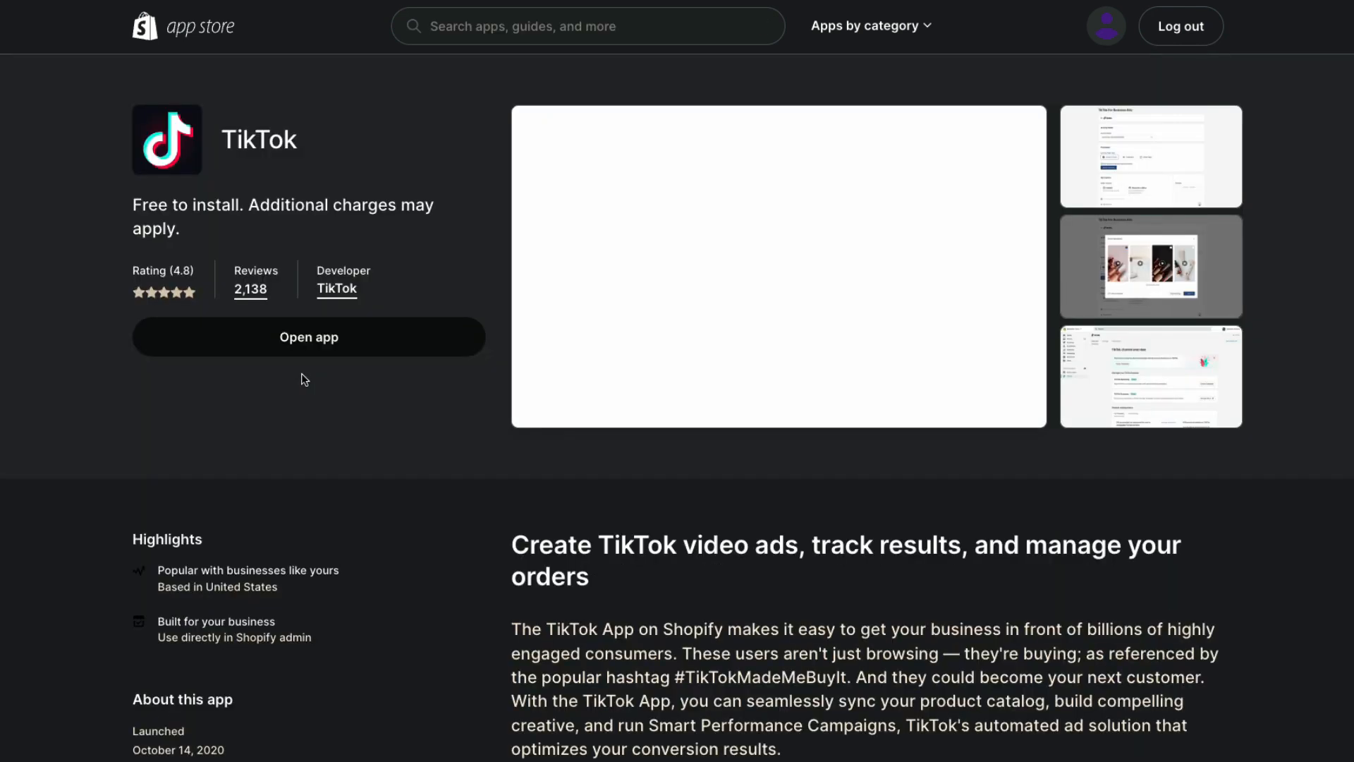
{"action": "left_click", "coordinate": [402, 351]}
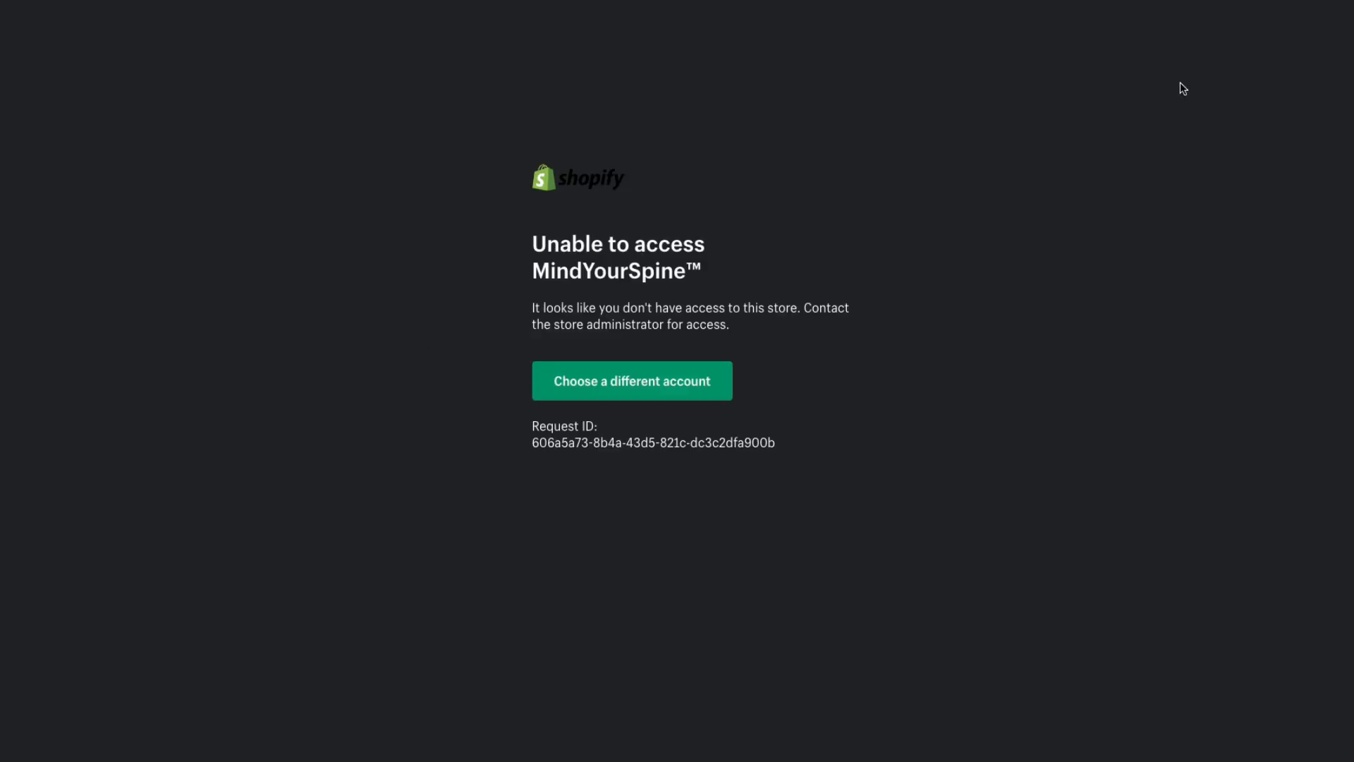
{"action": "left_click", "coordinate": [718, 396]}
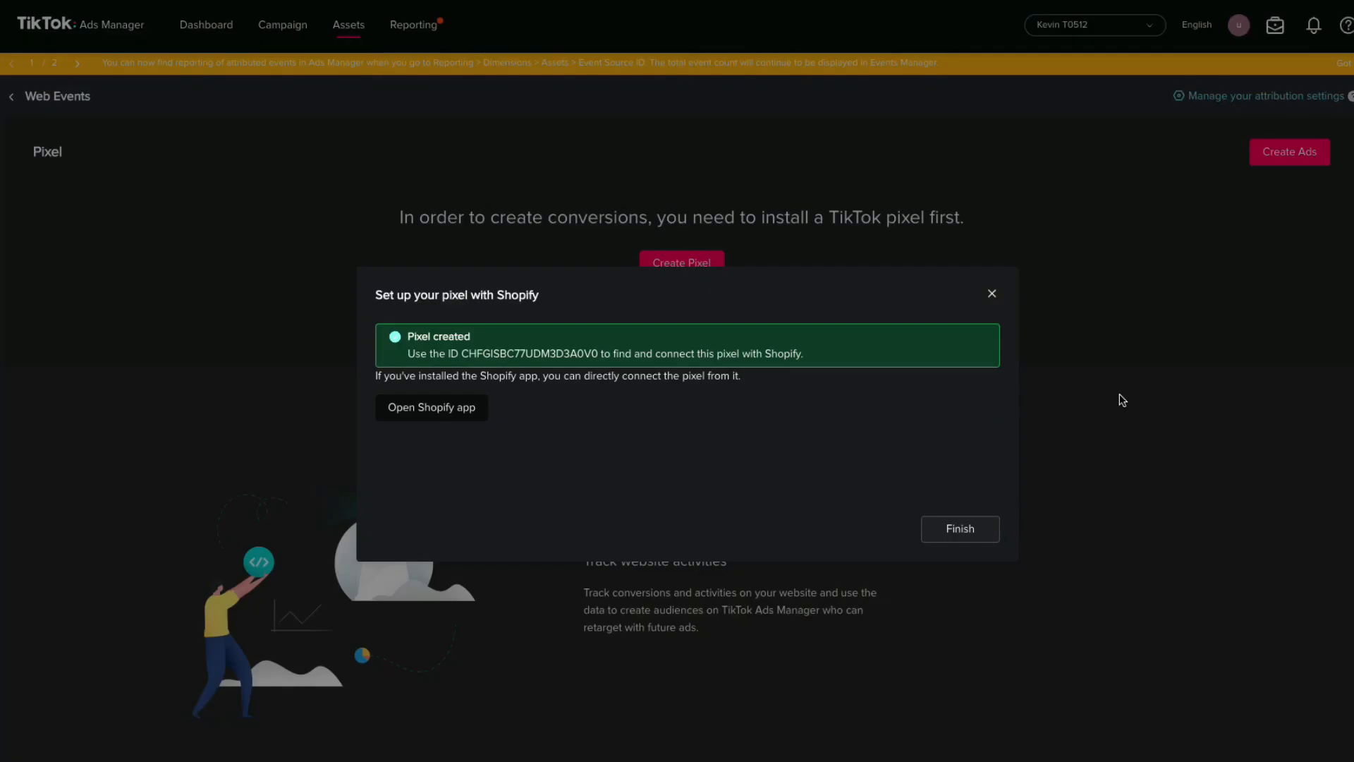
Finish the pixel setup by confirming it is set up in Shopify, and select email for the identity verification
{"action": "left_click", "coordinate": [964, 522]}
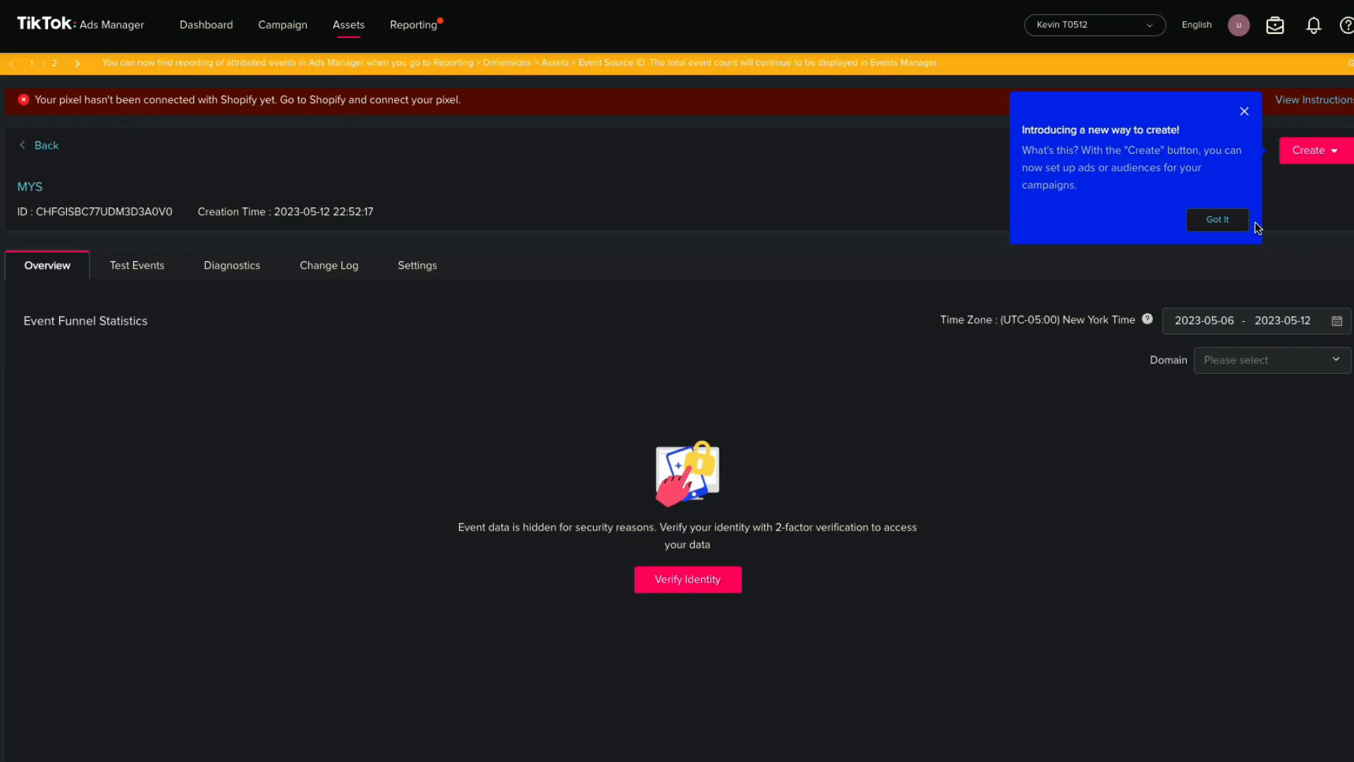
{"action": "left_click", "coordinate": [1215, 219]}
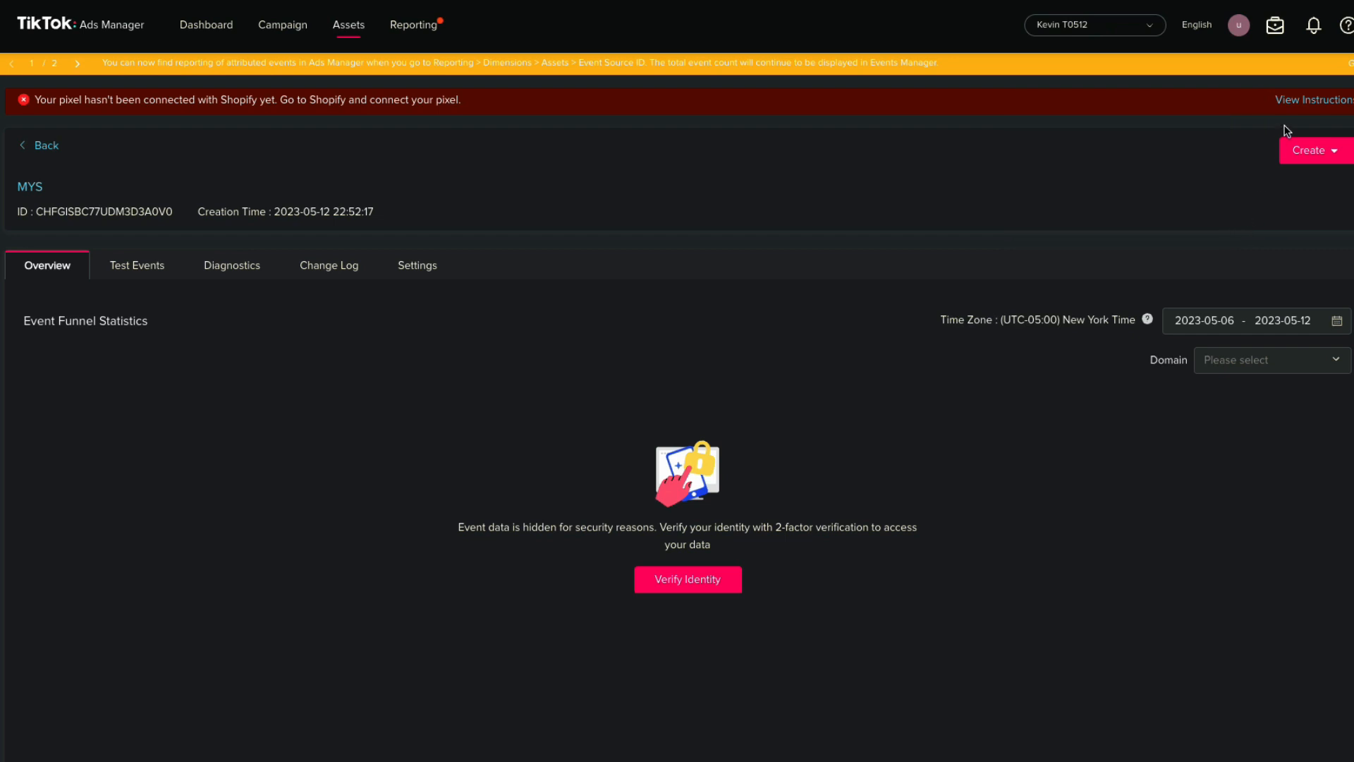
{"action": "left_click", "coordinate": [1319, 103]}
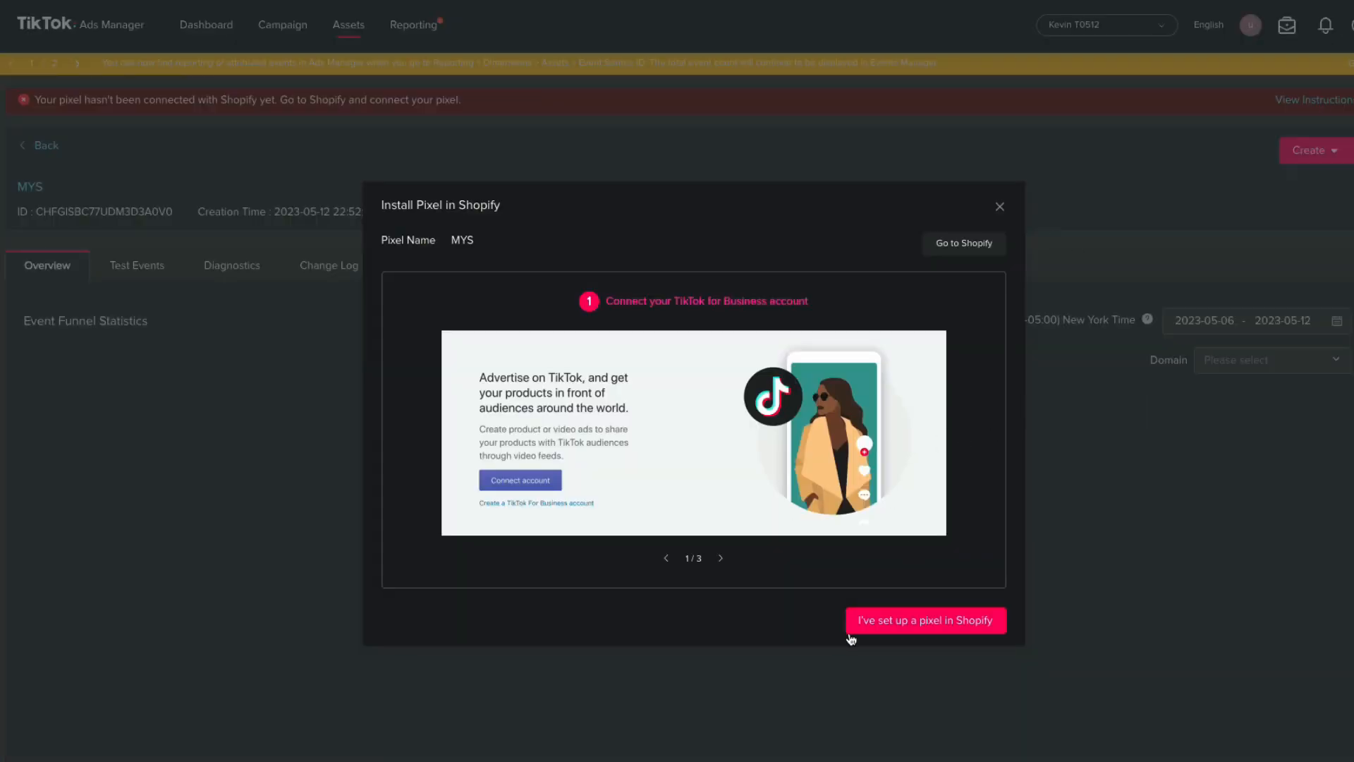
{"action": "left_click", "coordinate": [909, 627]}
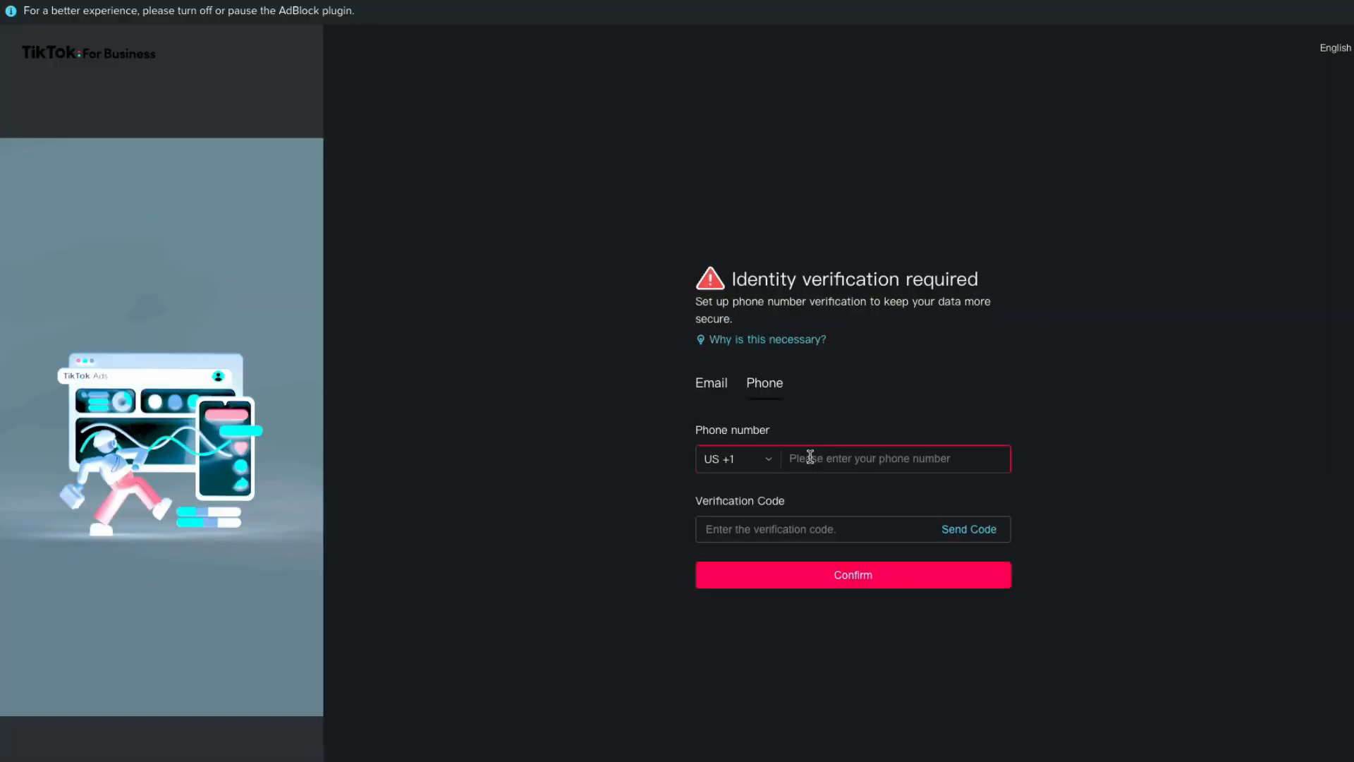
{"action": "left_click", "coordinate": [711, 382]}
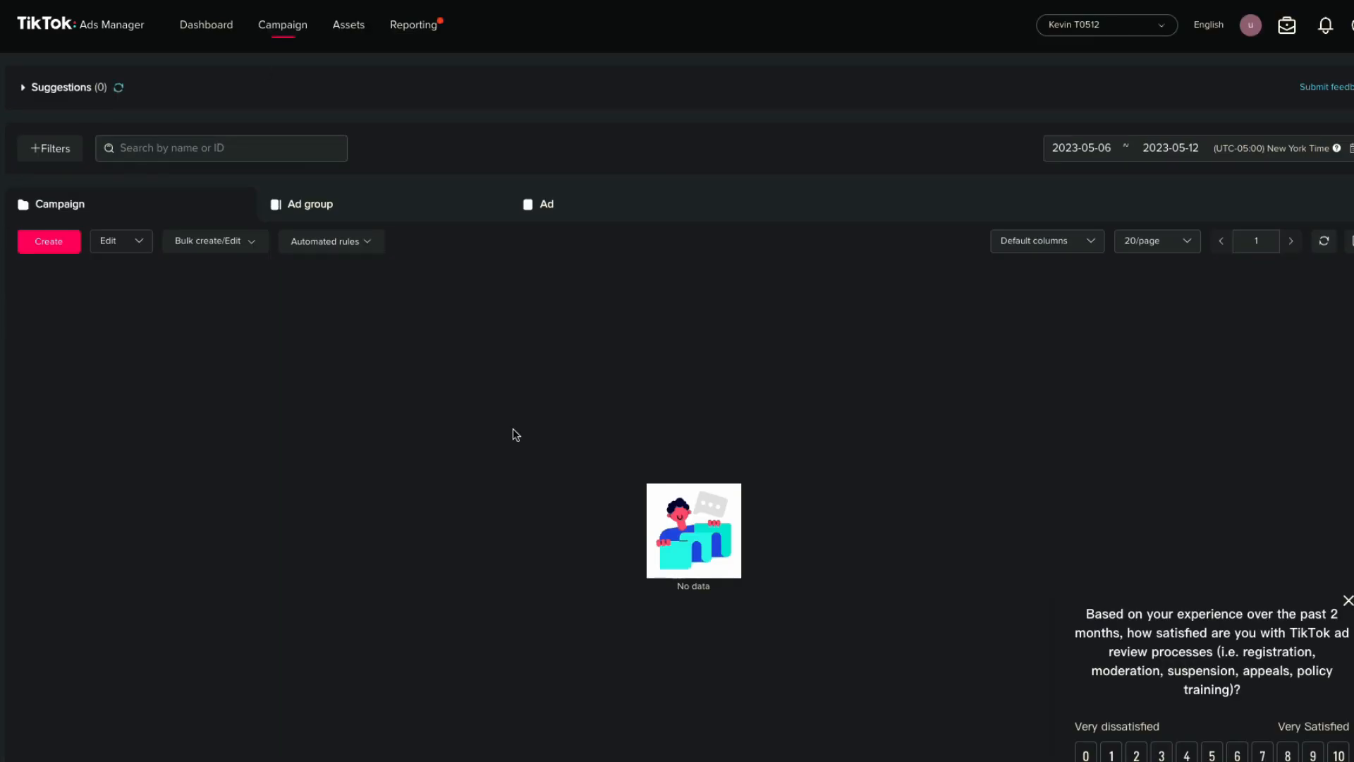
Dismiss the survey, resume campaign creation from the last edits and continue to the ad group settings
{"action": "left_click", "coordinate": [1343, 603]}
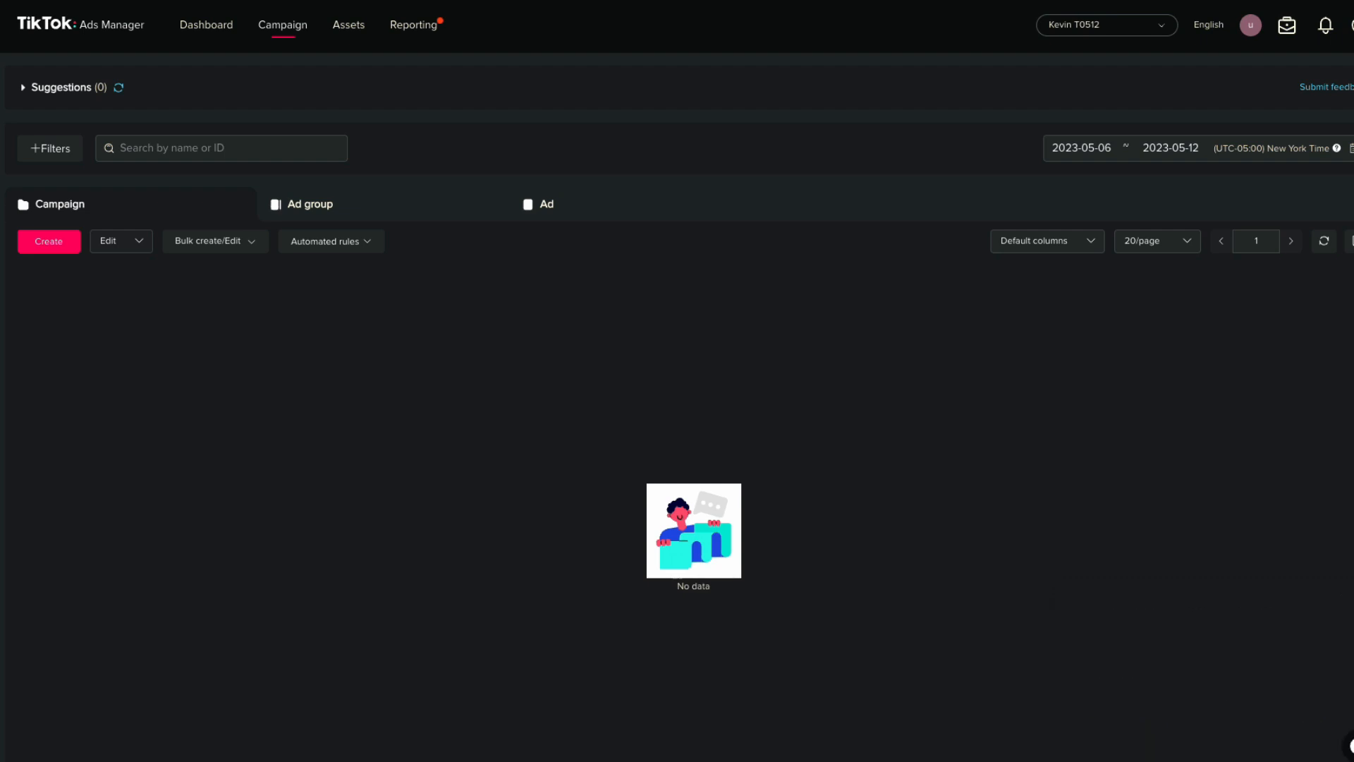
{"action": "left_click", "coordinate": [56, 244]}
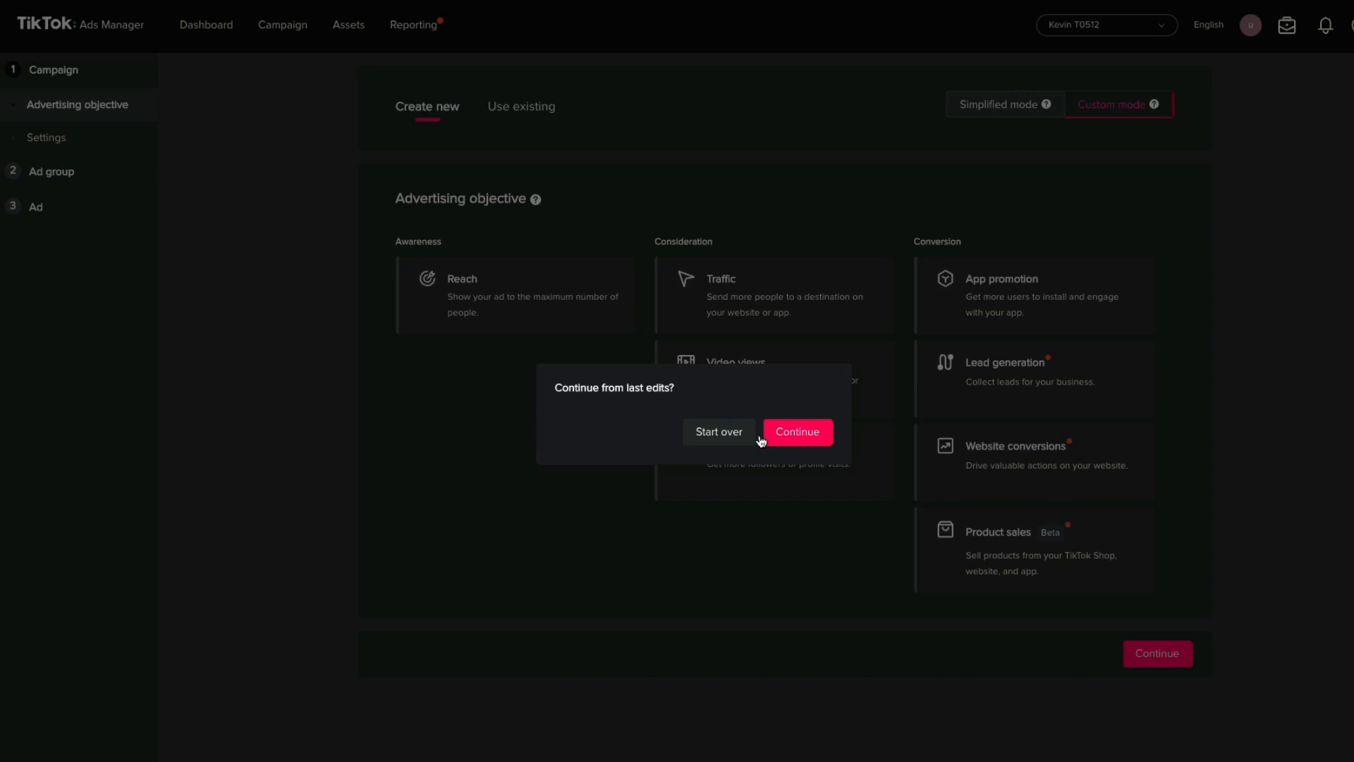
{"action": "left_click", "coordinate": [793, 441]}
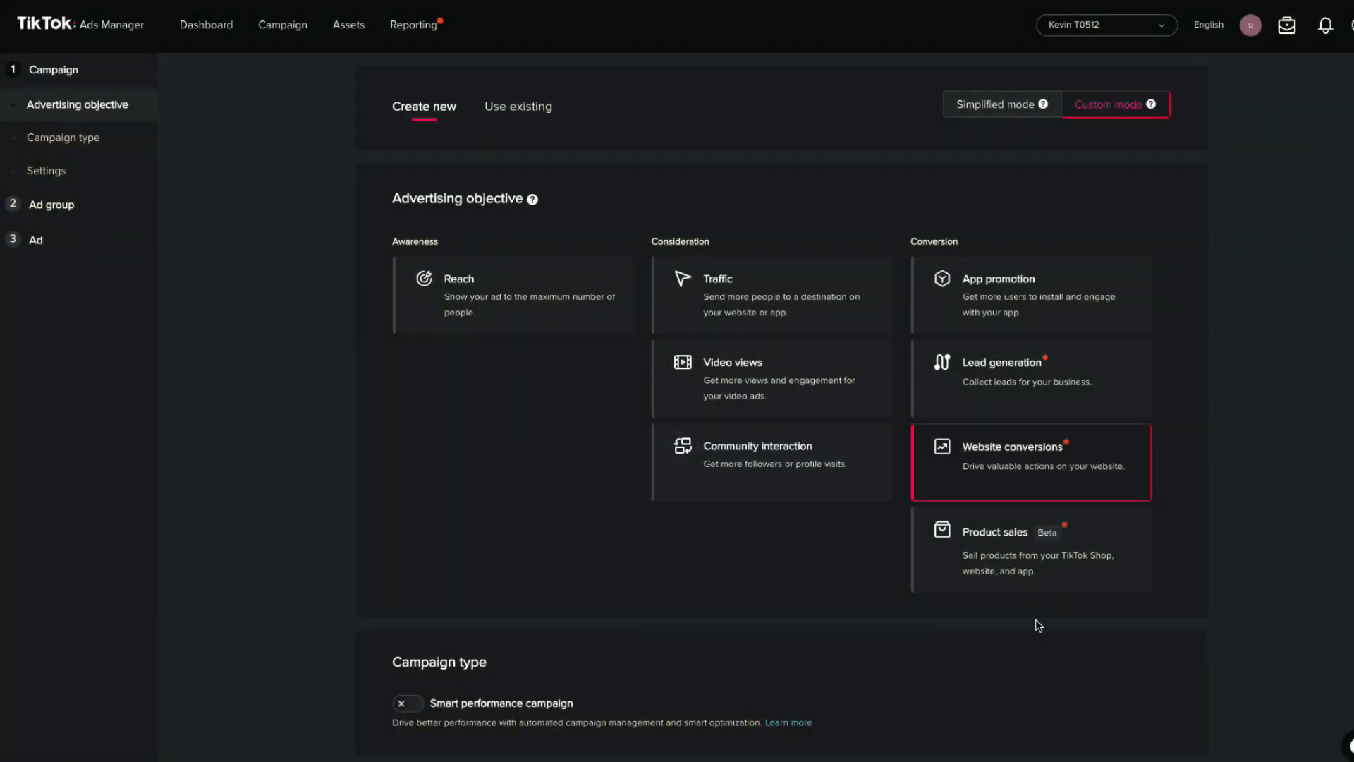
{"action": "scroll", "coordinate": [1114, 758], "scroll_direction": "down", "scroll_amount": 7}
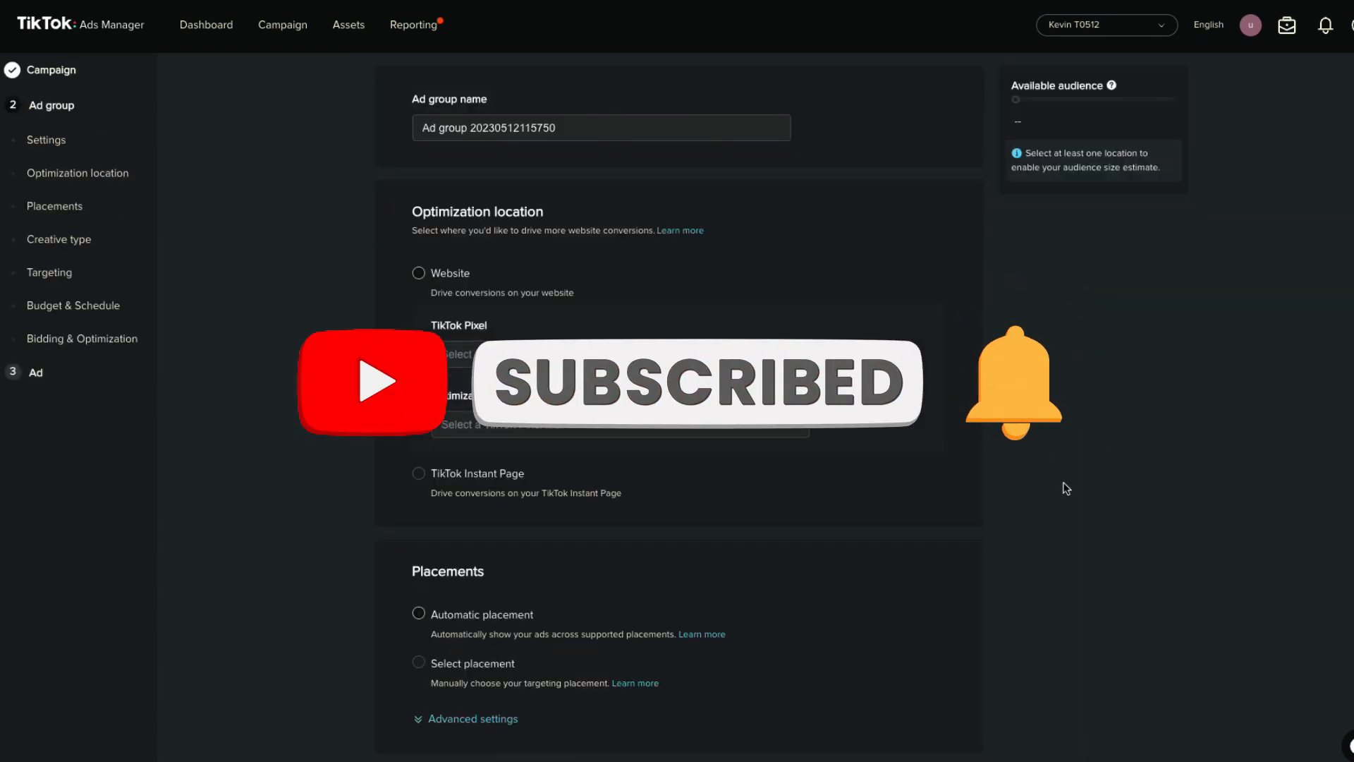
Rename the ad group to "Ad group 1" and select the MYS pixel for website conversions
{"action": "double_click", "coordinate": [502, 133]}
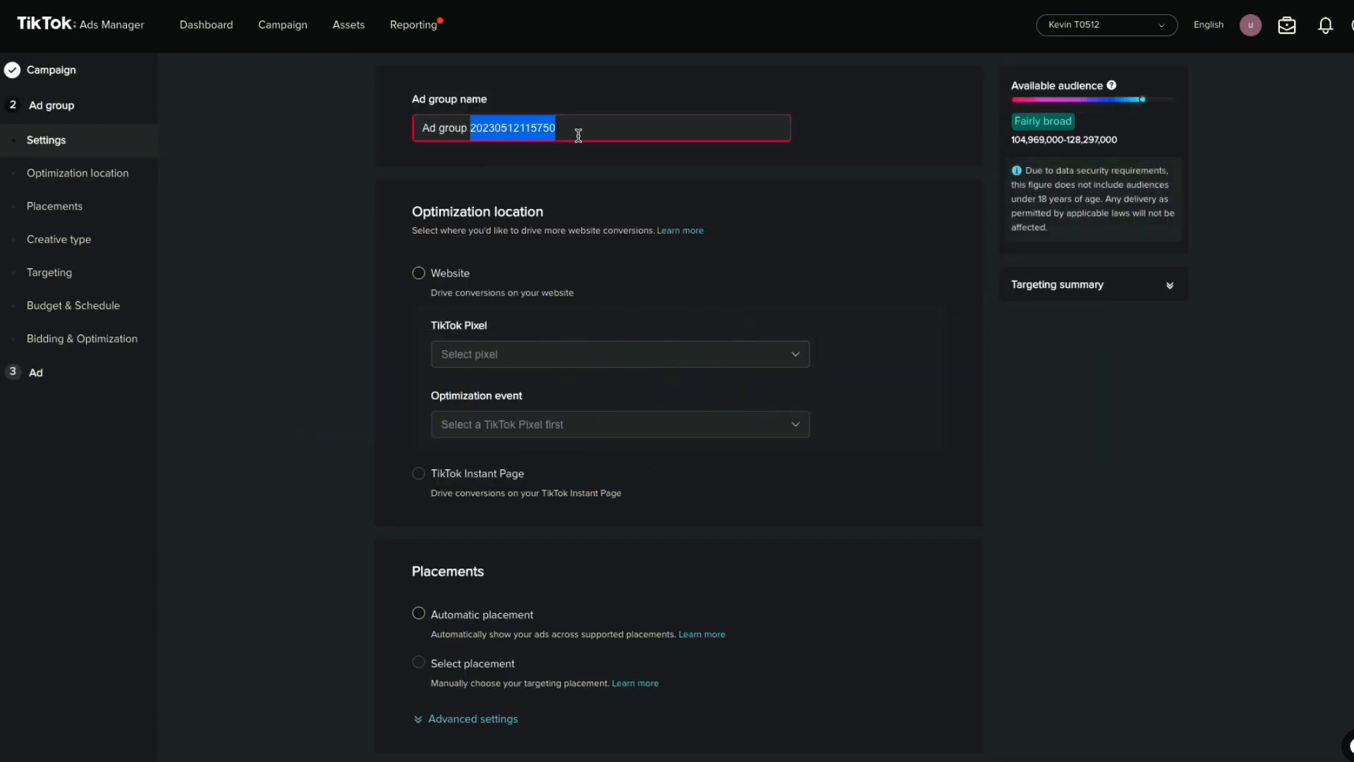
{"action": "type", "text": "1"}
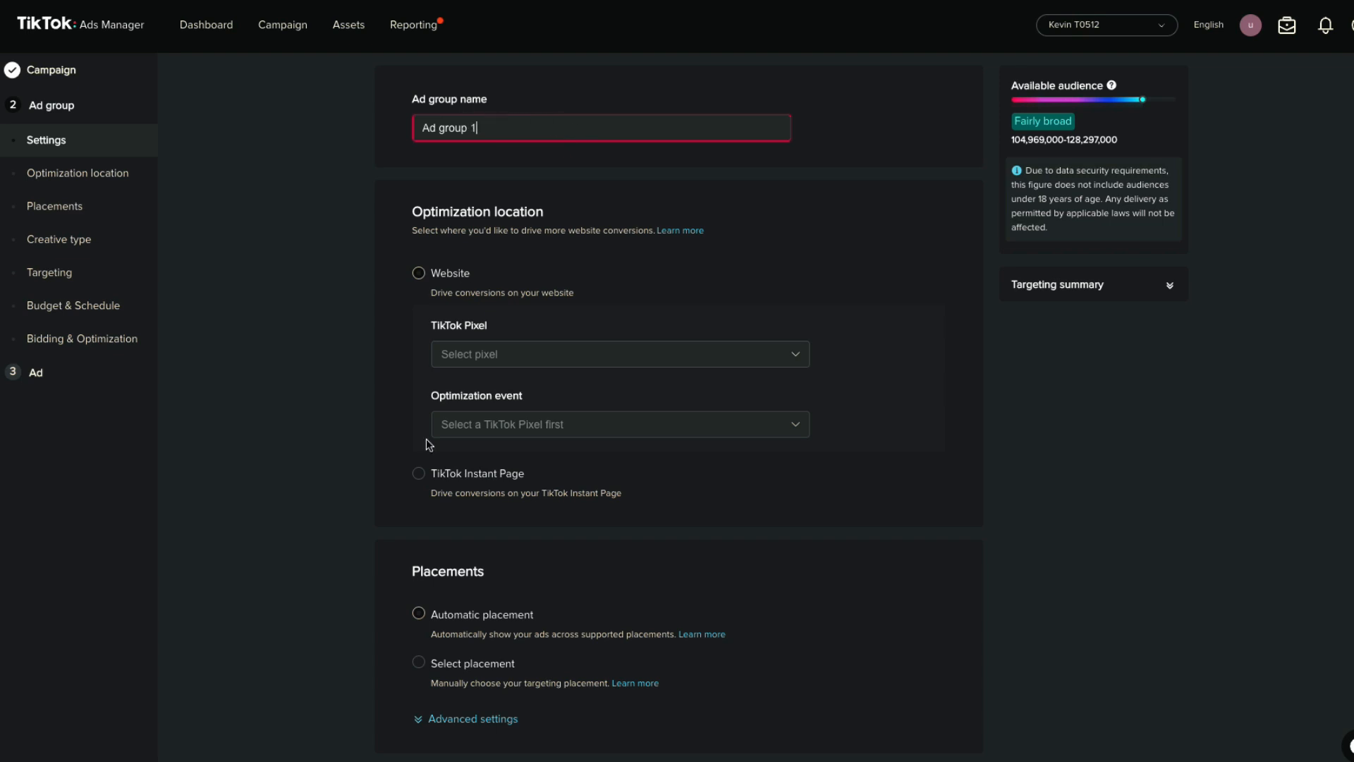
{"action": "left_click", "coordinate": [475, 353]}
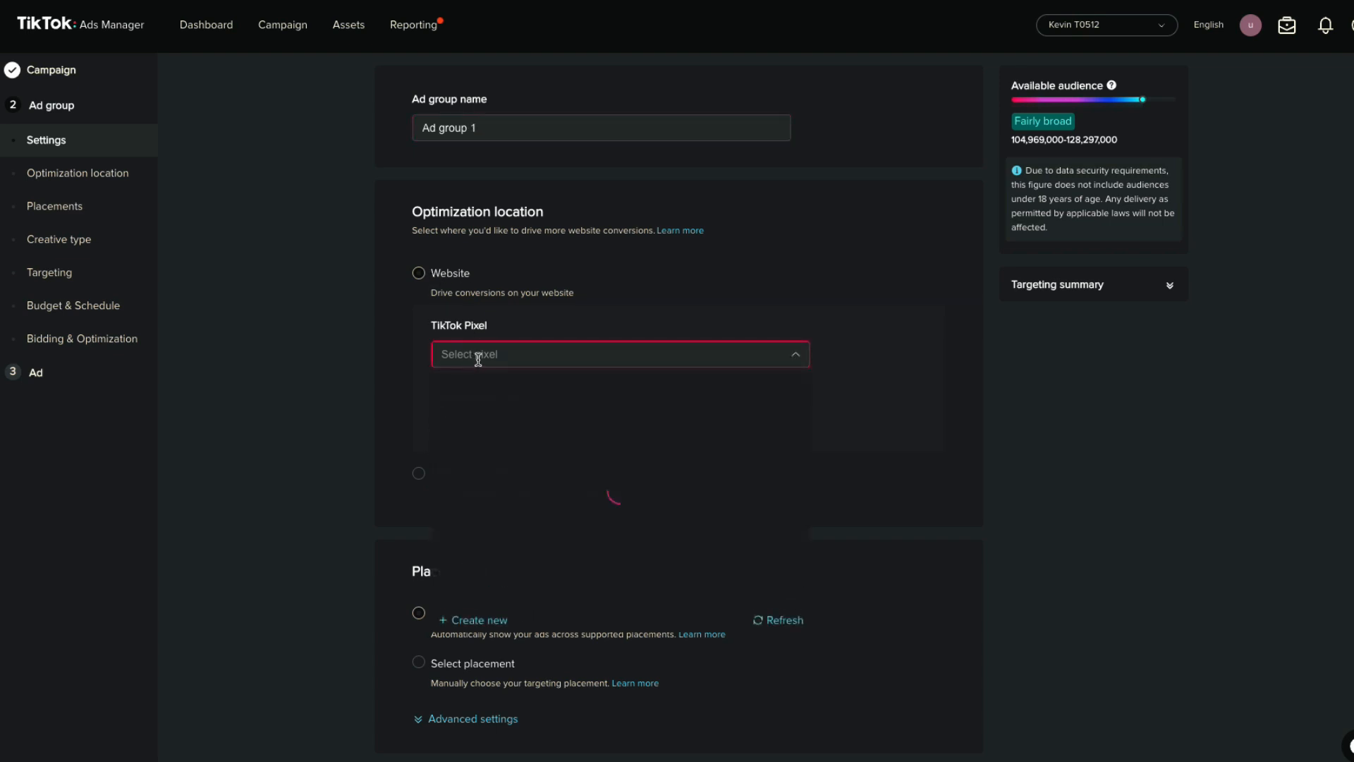
{"action": "left_click", "coordinate": [511, 431]}
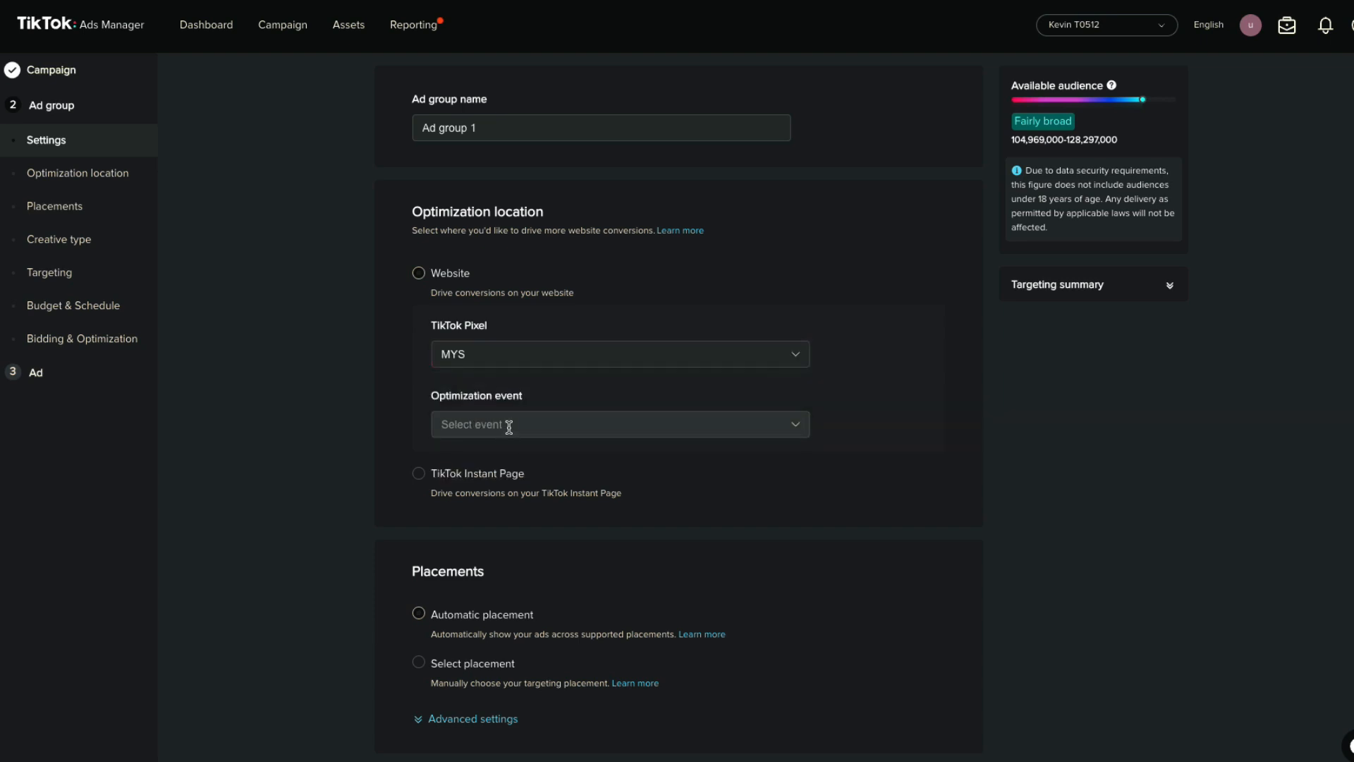
Set the pixel's optimization event to Complete Payment
{"action": "left_click", "coordinate": [514, 423]}
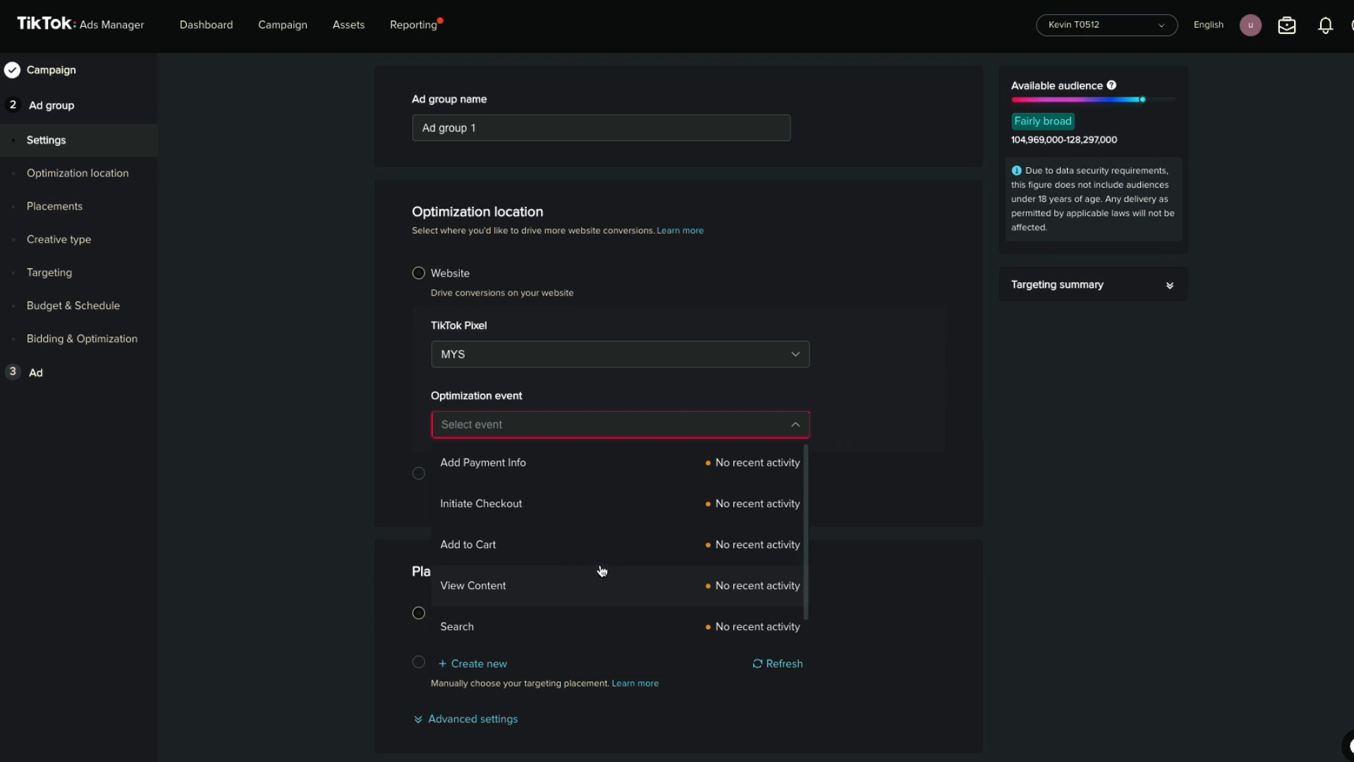
{"action": "scroll", "coordinate": [601, 571], "scroll_direction": "down", "scroll_amount": 5}
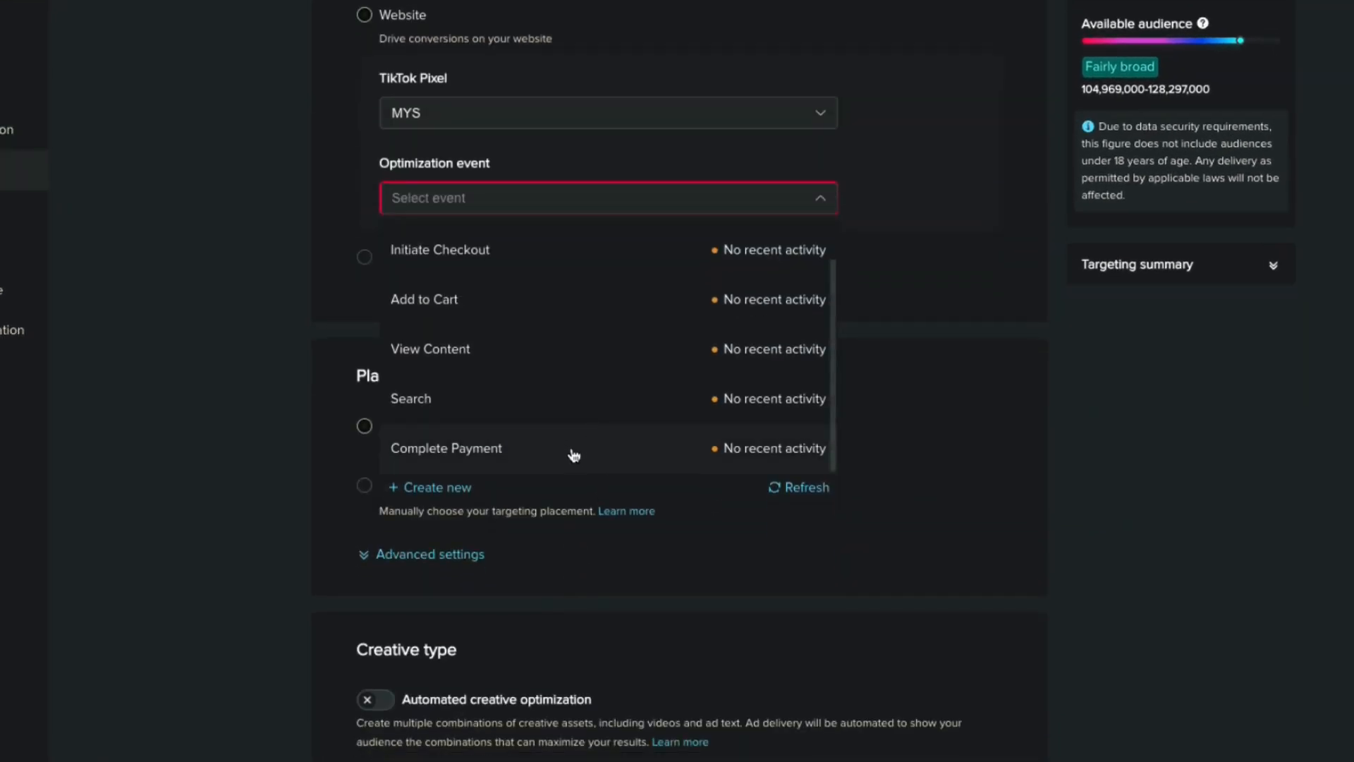
{"action": "left_click", "coordinate": [573, 455]}
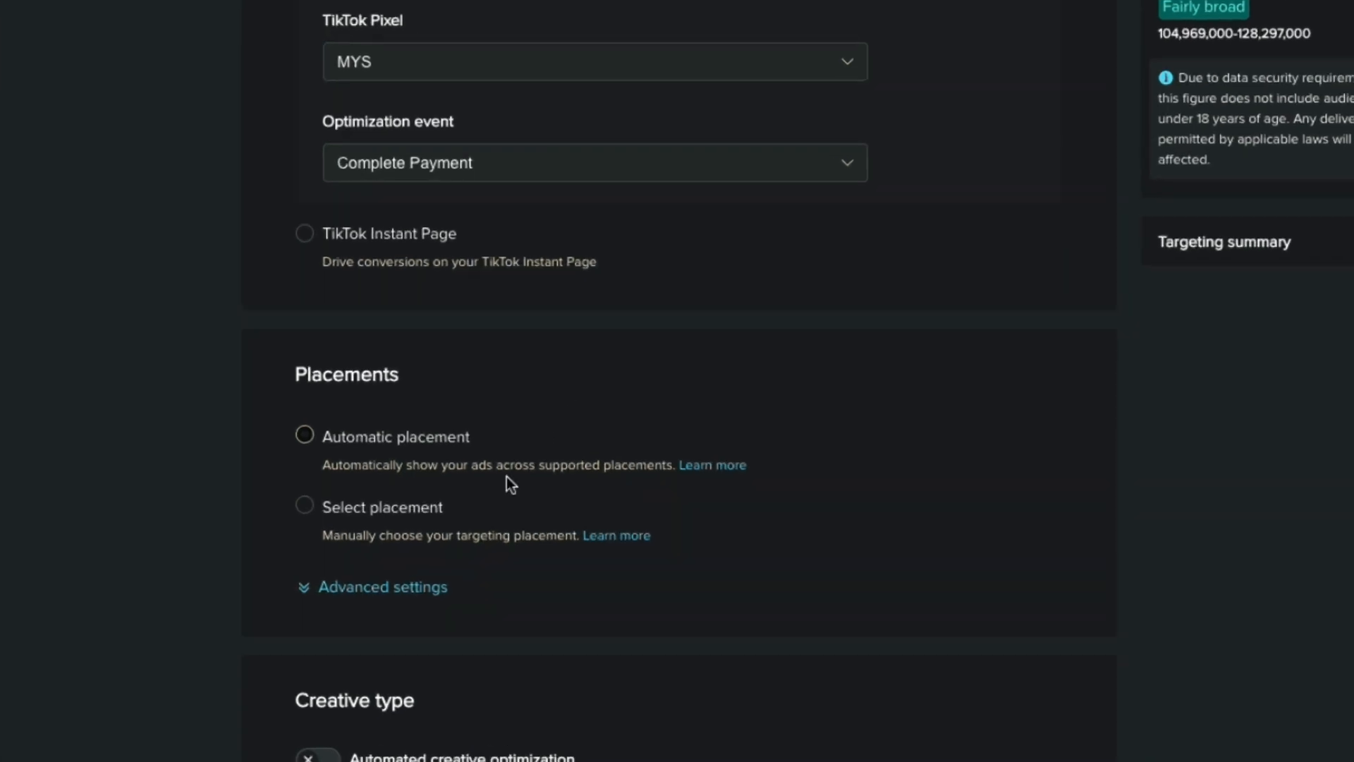
Switch the ad group to manually selected placements and exclude Pangle, keeping only TikTok
{"action": "left_click", "coordinate": [357, 513]}
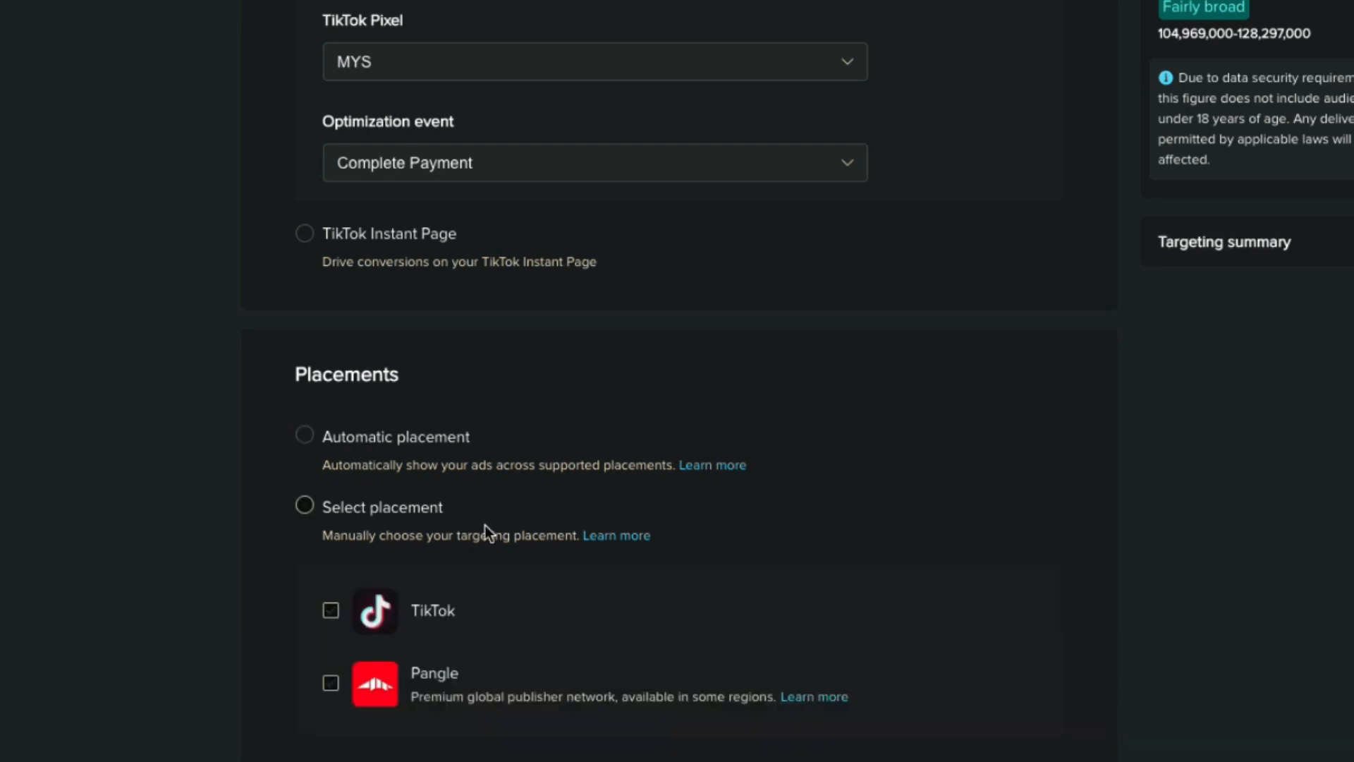
{"action": "left_click", "coordinate": [330, 682]}
{"action": "scroll", "coordinate": [663, 691], "scroll_direction": "down", "scroll_amount": 2}
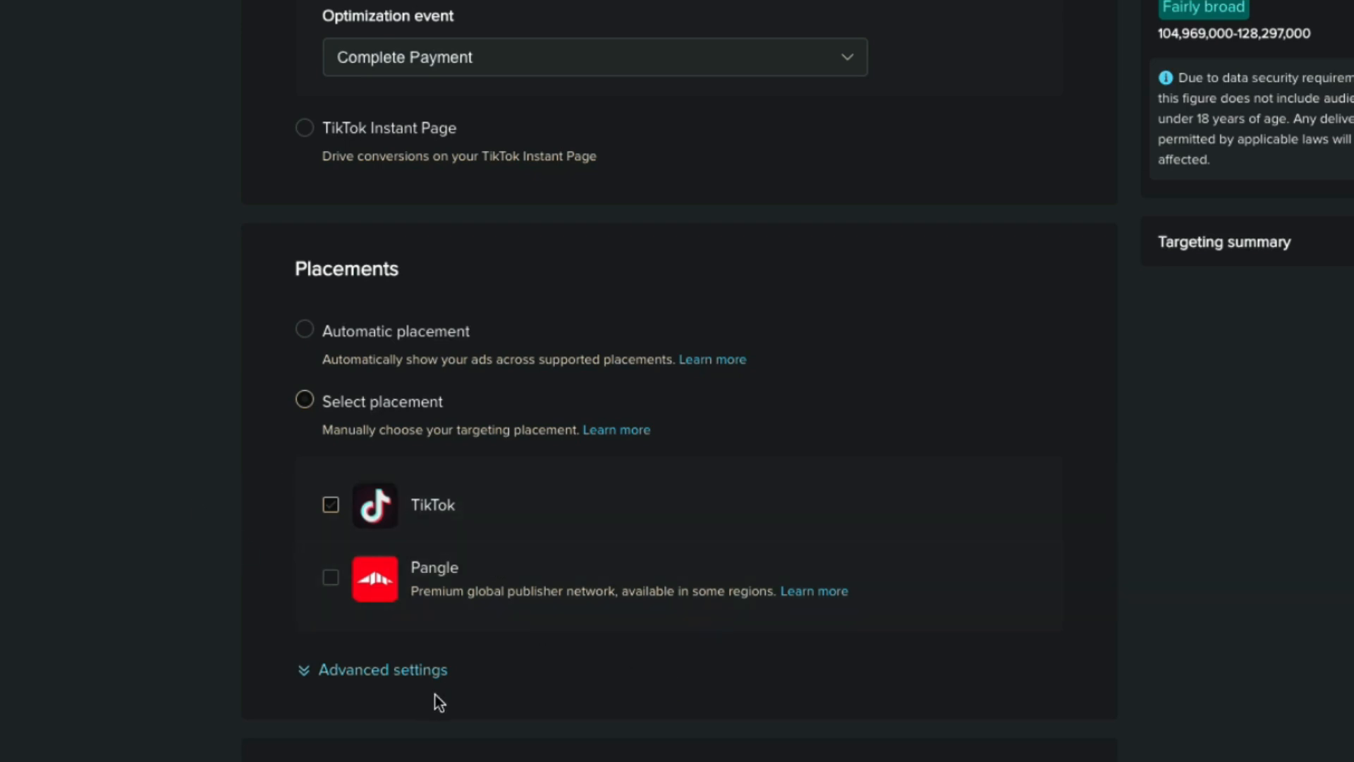
Add Canada to the targeted locations alongside the United States
{"action": "scroll", "coordinate": [573, 656], "scroll_direction": "down", "scroll_amount": 1}
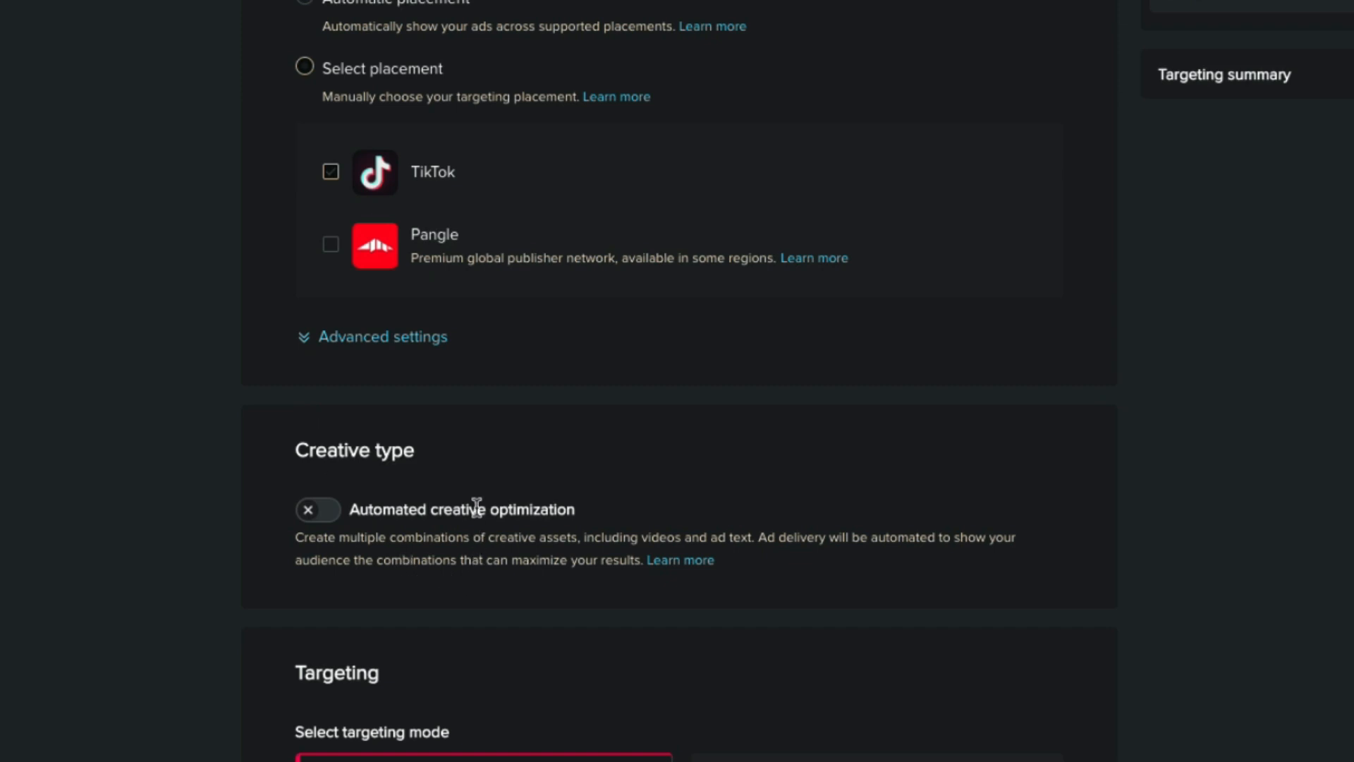
{"action": "scroll", "coordinate": [482, 513], "scroll_direction": "down", "scroll_amount": 1}
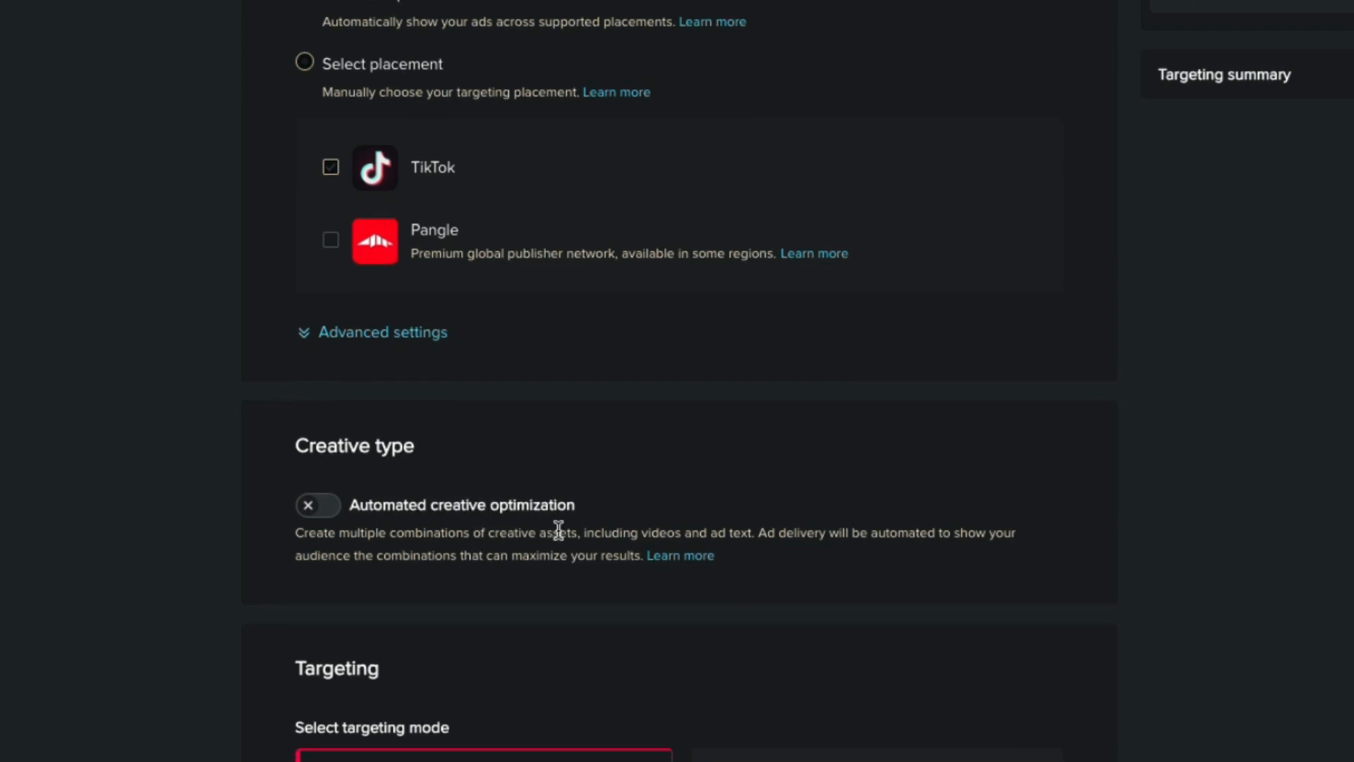
{"action": "scroll", "coordinate": [561, 531], "scroll_direction": "down", "scroll_amount": 7}
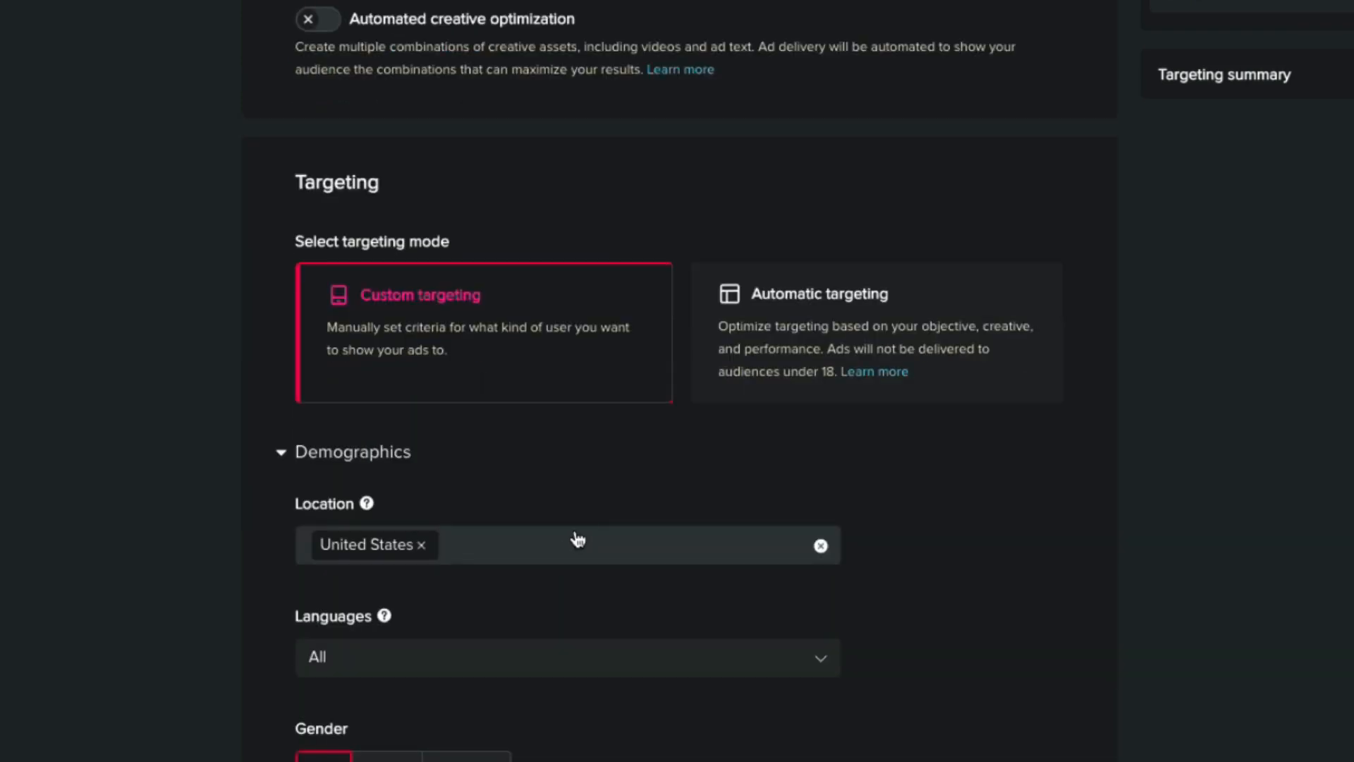
{"action": "scroll", "coordinate": [576, 539], "scroll_direction": "up", "scroll_amount": 5}
{"action": "scroll", "coordinate": [710, 259], "scroll_direction": "down", "scroll_amount": 12}
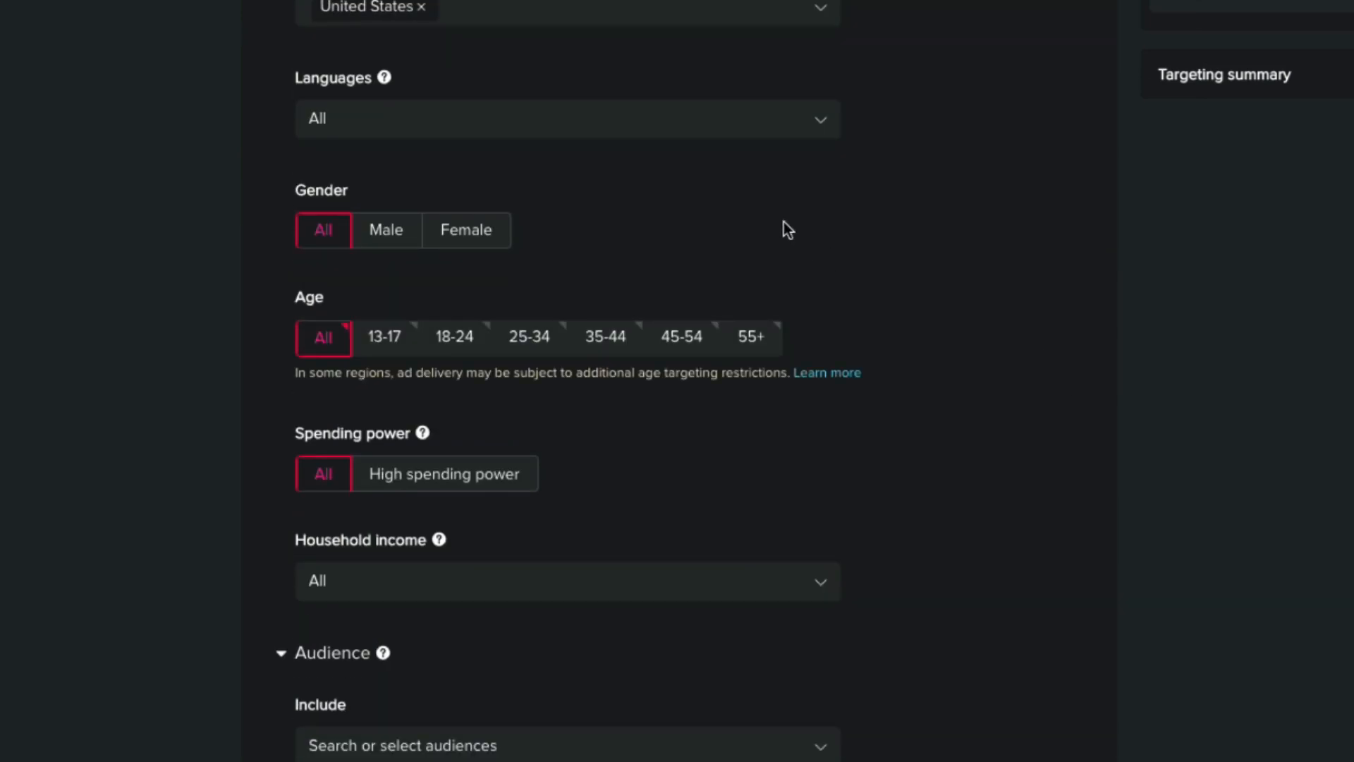
{"action": "left_click", "coordinate": [530, 17]}
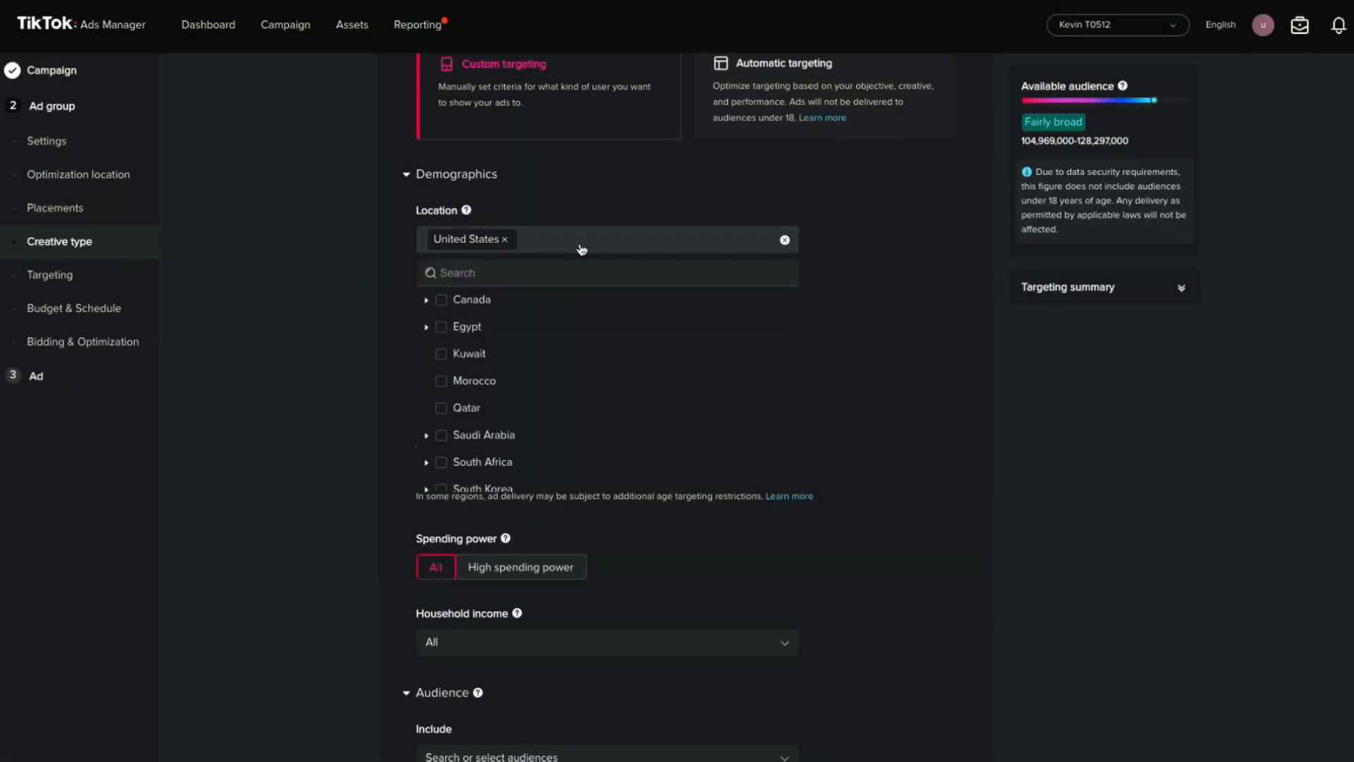
{"action": "left_click", "coordinate": [452, 304]}
{"action": "left_click", "coordinate": [923, 339]}
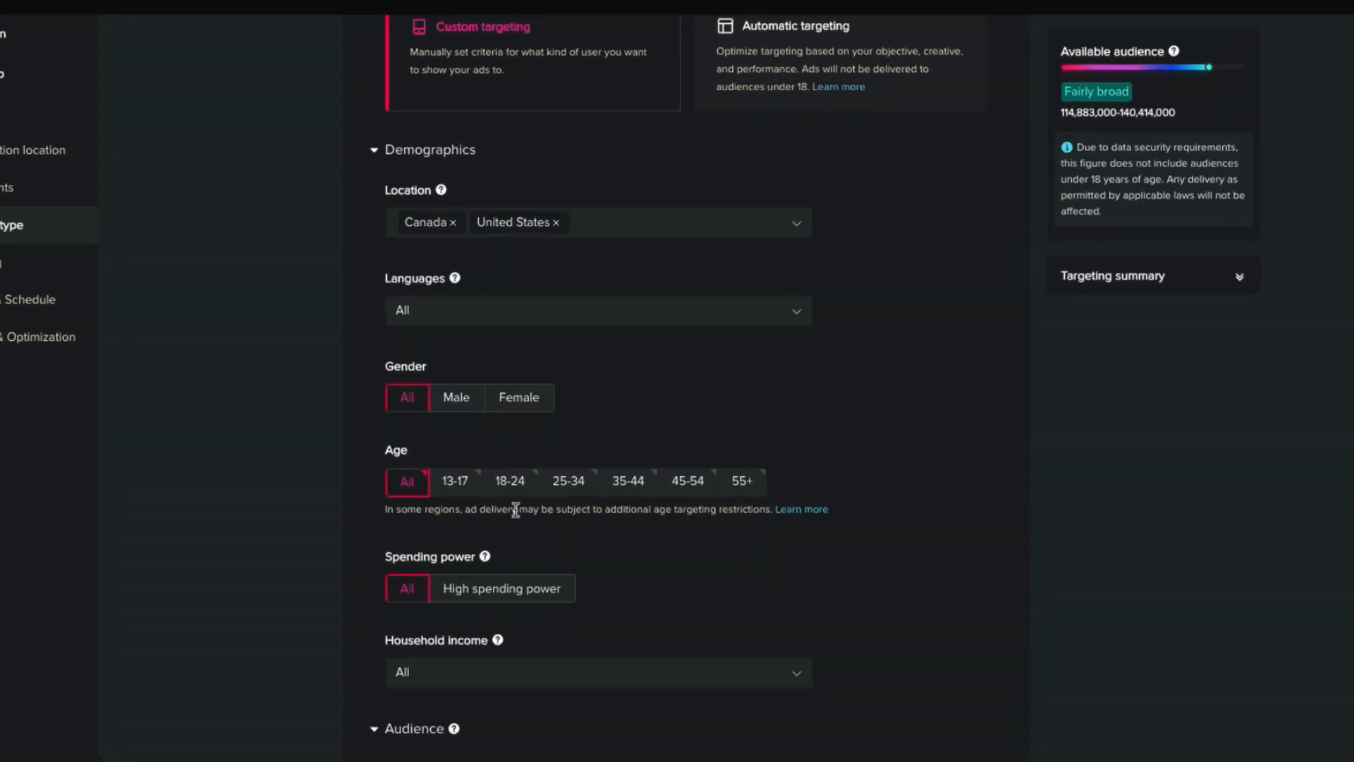
Target the age groups 18-24, 25-34, 35-44, 45-54 and 55+, leaving out 13-17
{"action": "left_click", "coordinate": [481, 513]}
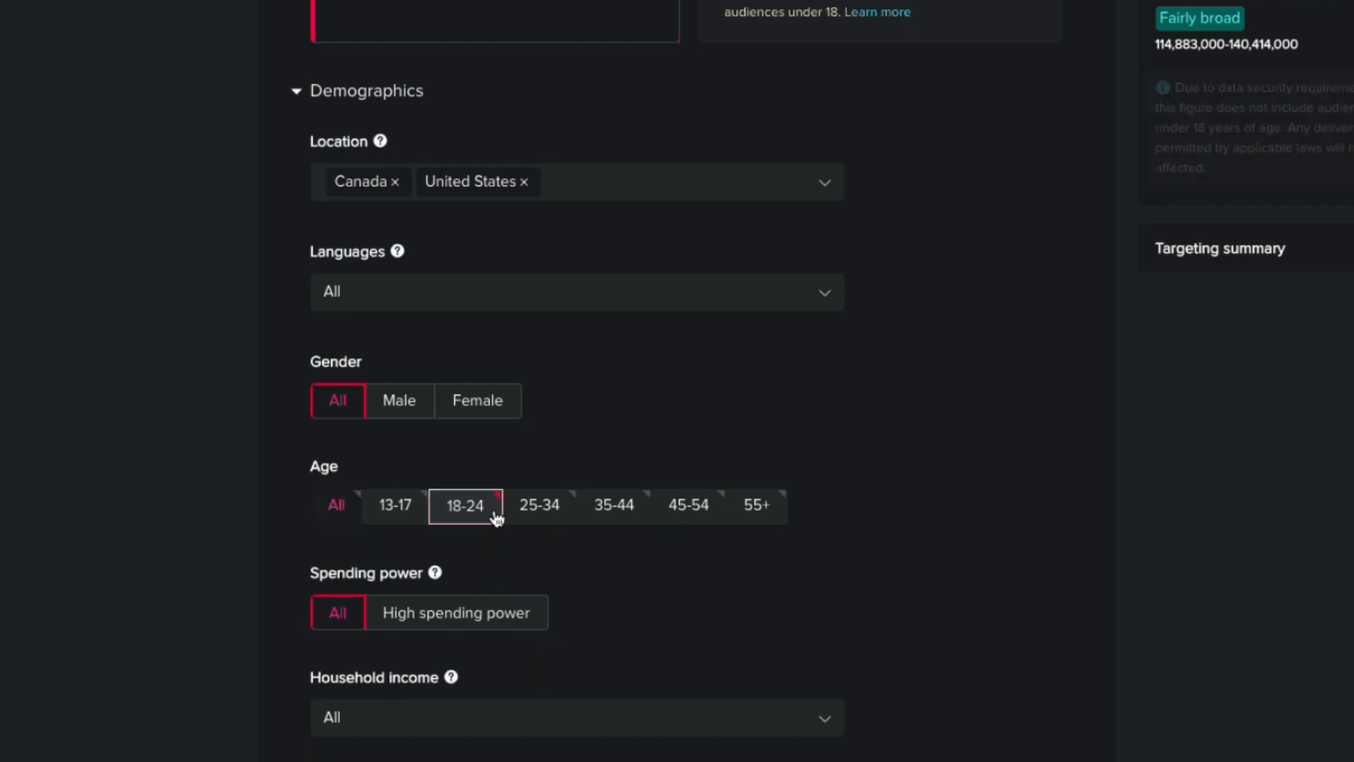
{"action": "left_click", "coordinate": [549, 515]}
{"action": "left_click", "coordinate": [631, 517]}
{"action": "left_click", "coordinate": [709, 513]}
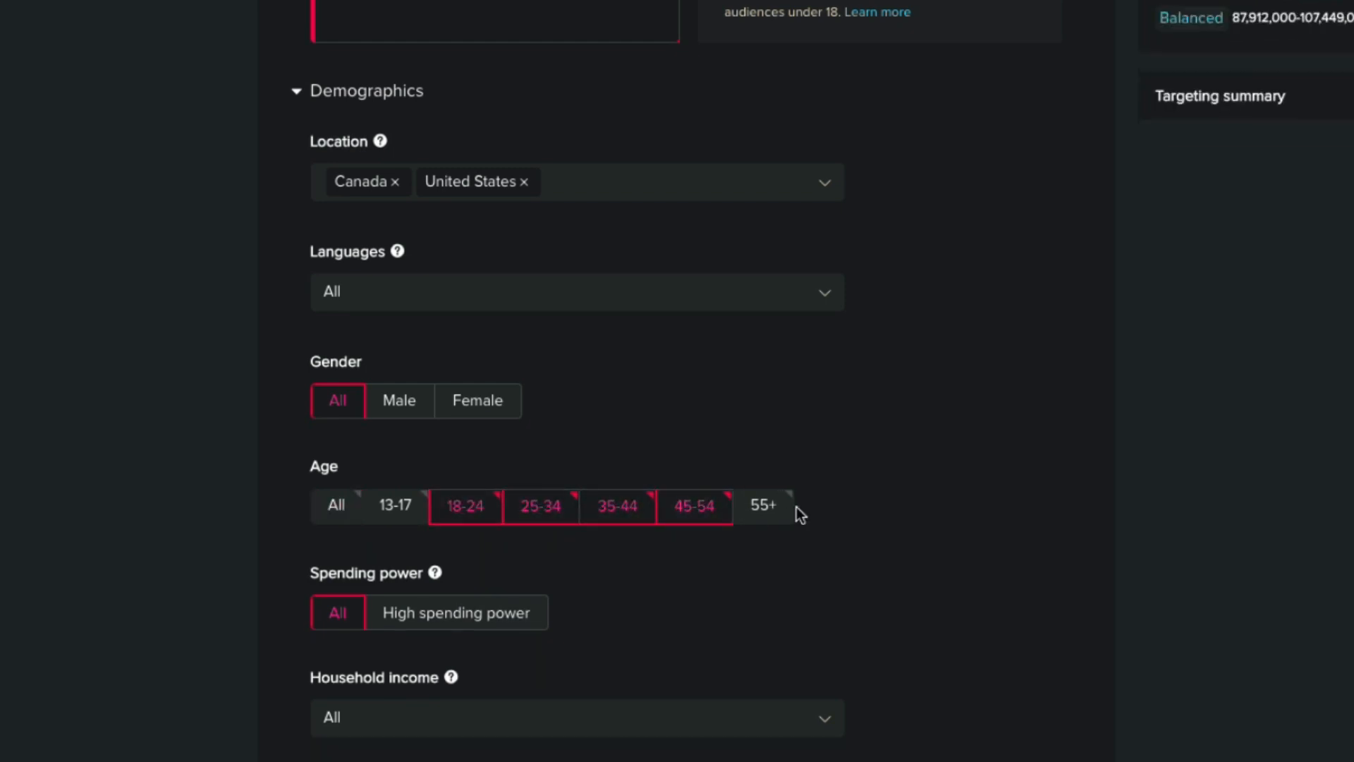
{"action": "left_click", "coordinate": [793, 509]}
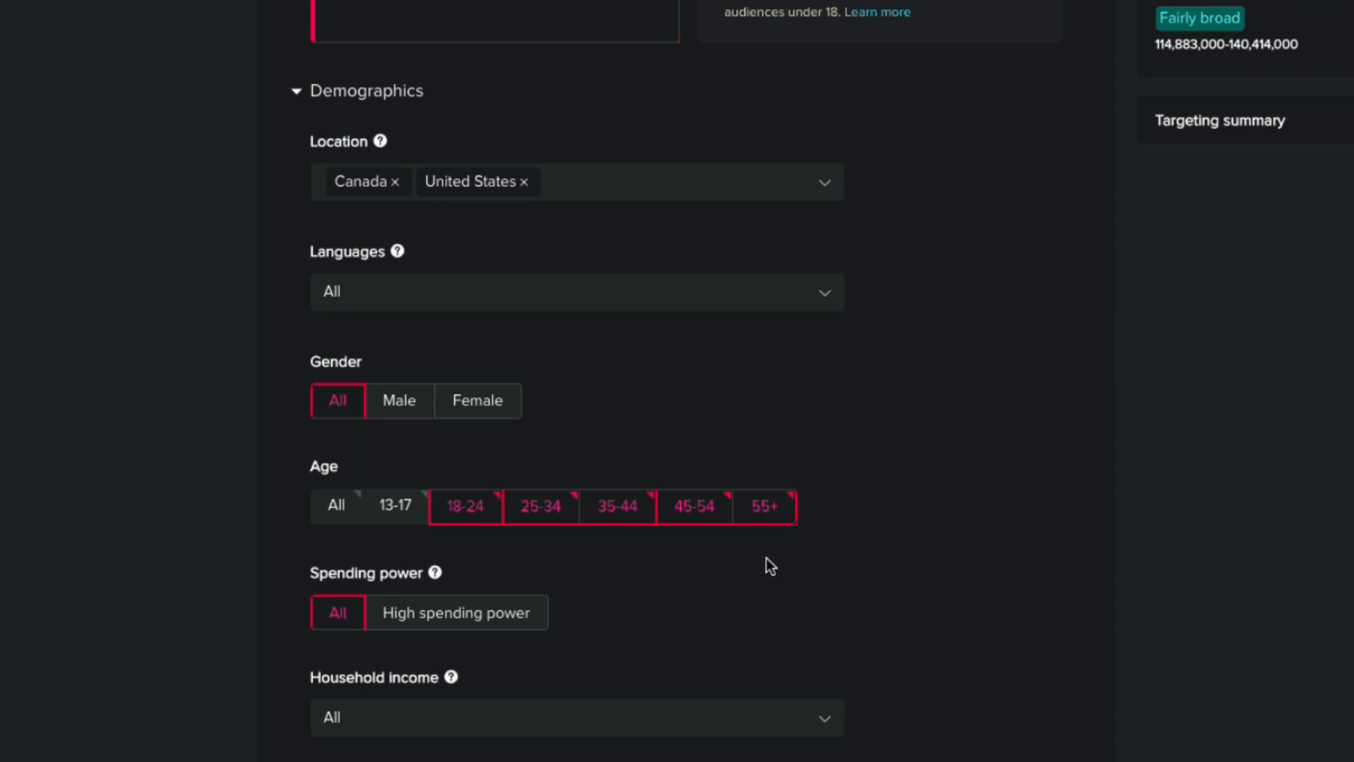
Examine the spending power, household income, included audience, interests and targeting expansion options without changing them
{"action": "scroll", "coordinate": [517, 440], "scroll_direction": "down", "scroll_amount": 2}
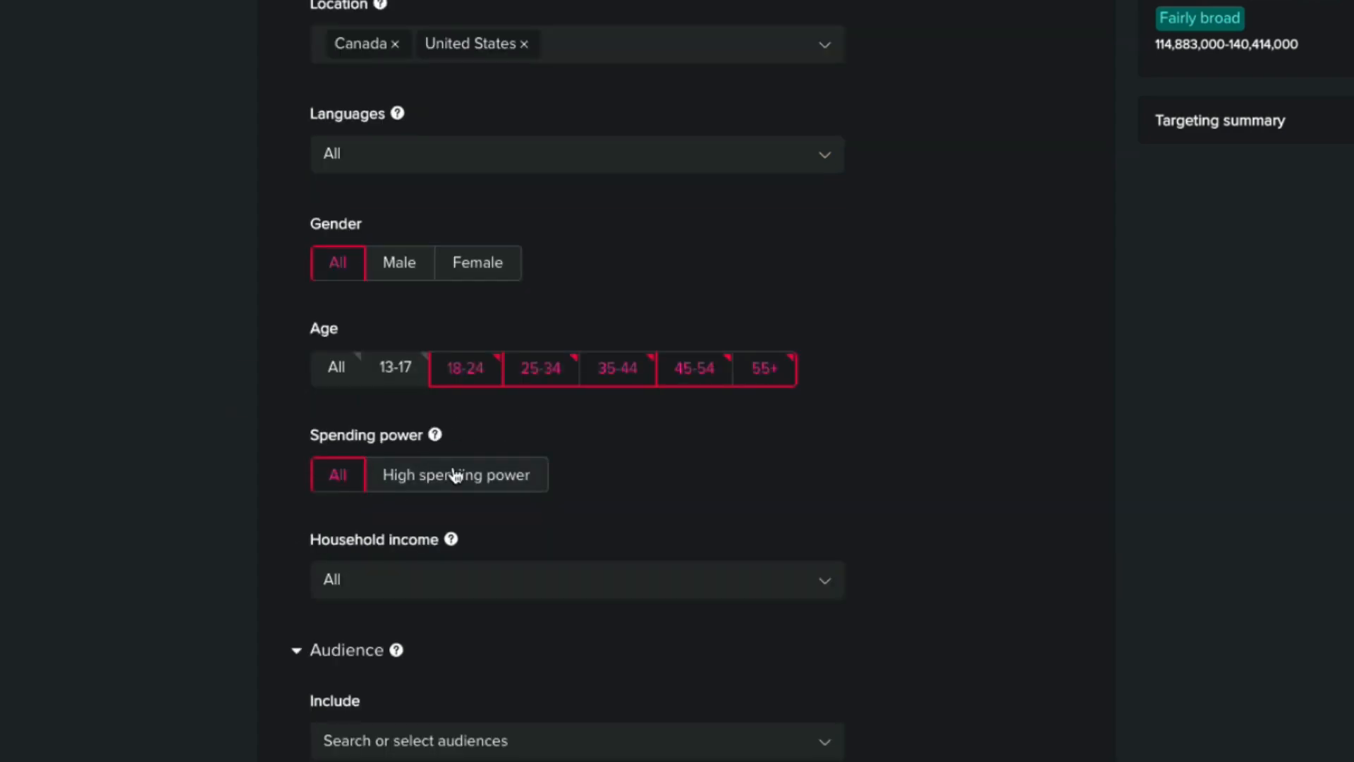
{"action": "mouse_move", "coordinate": [433, 435]}
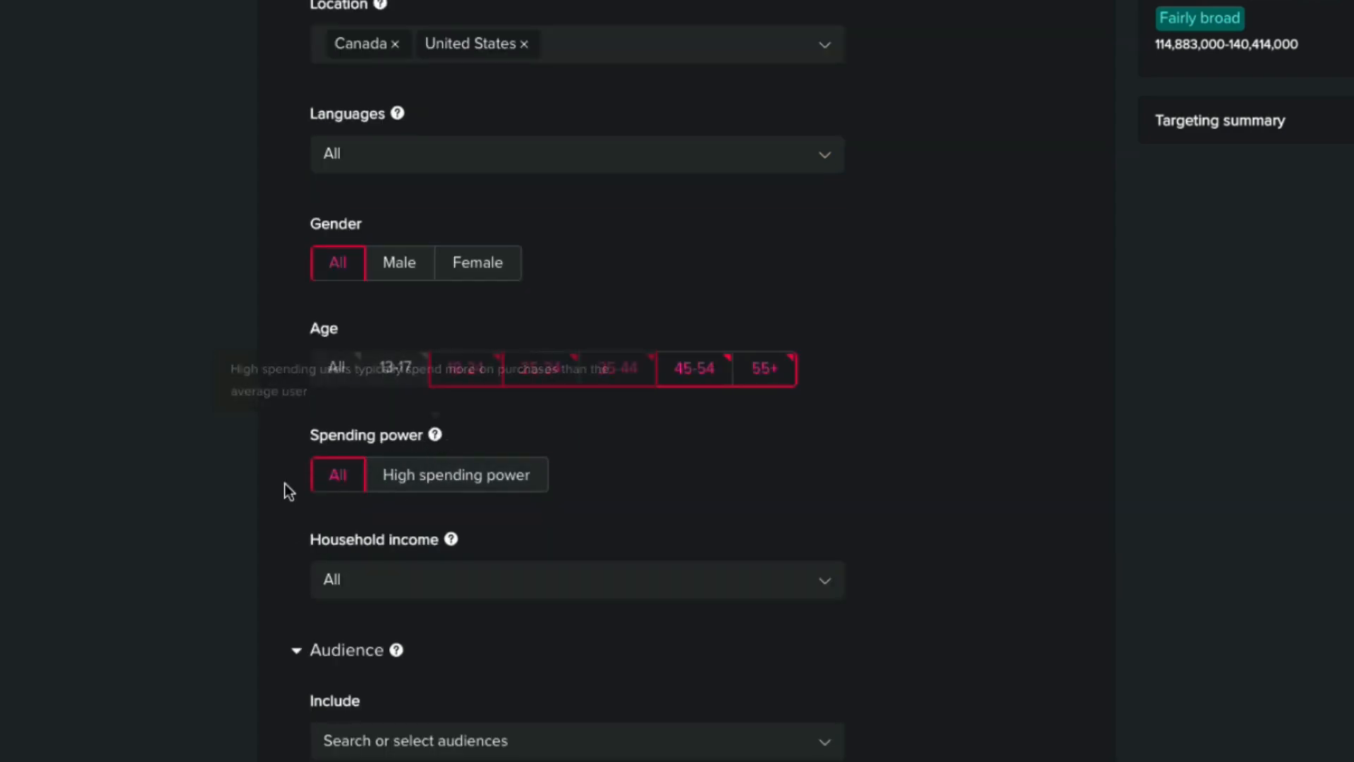
{"action": "scroll", "coordinate": [668, 598], "scroll_direction": "down", "scroll_amount": 2}
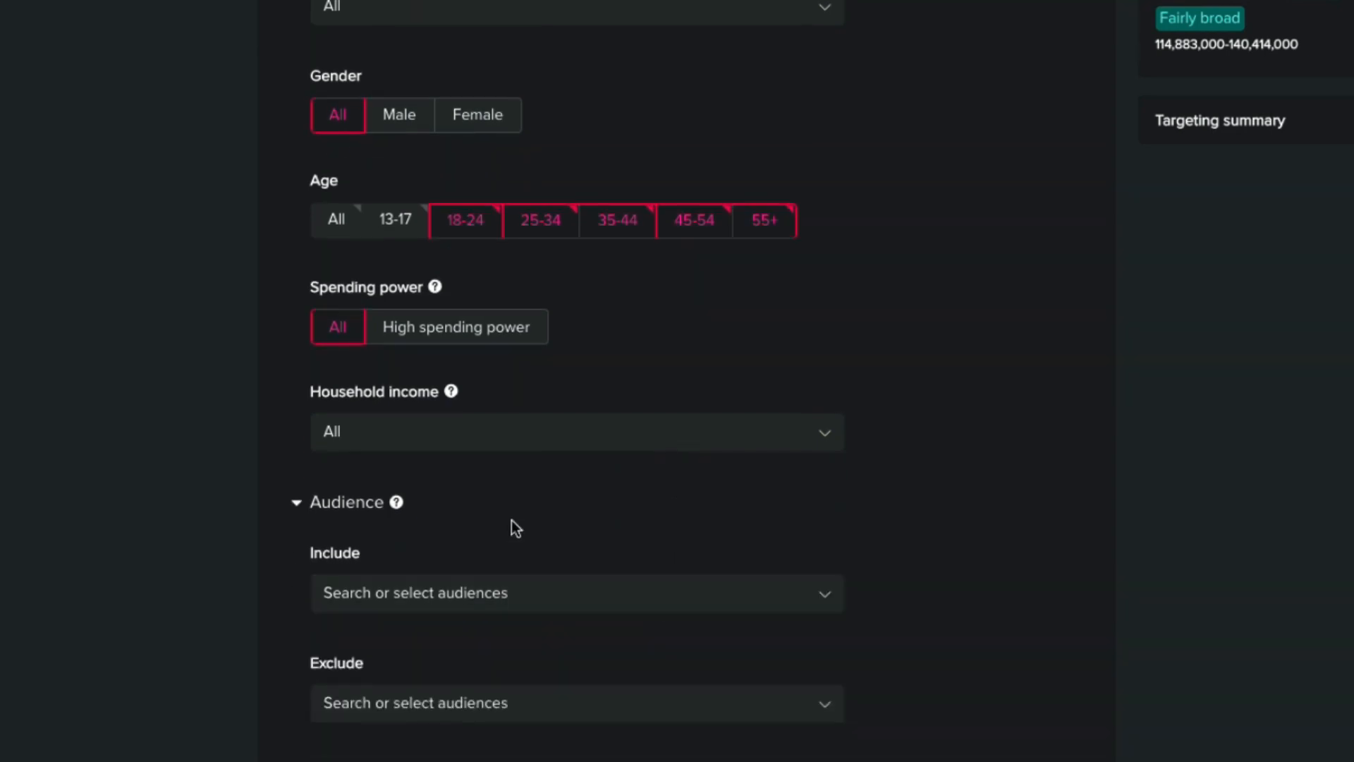
{"action": "left_click", "coordinate": [497, 428]}
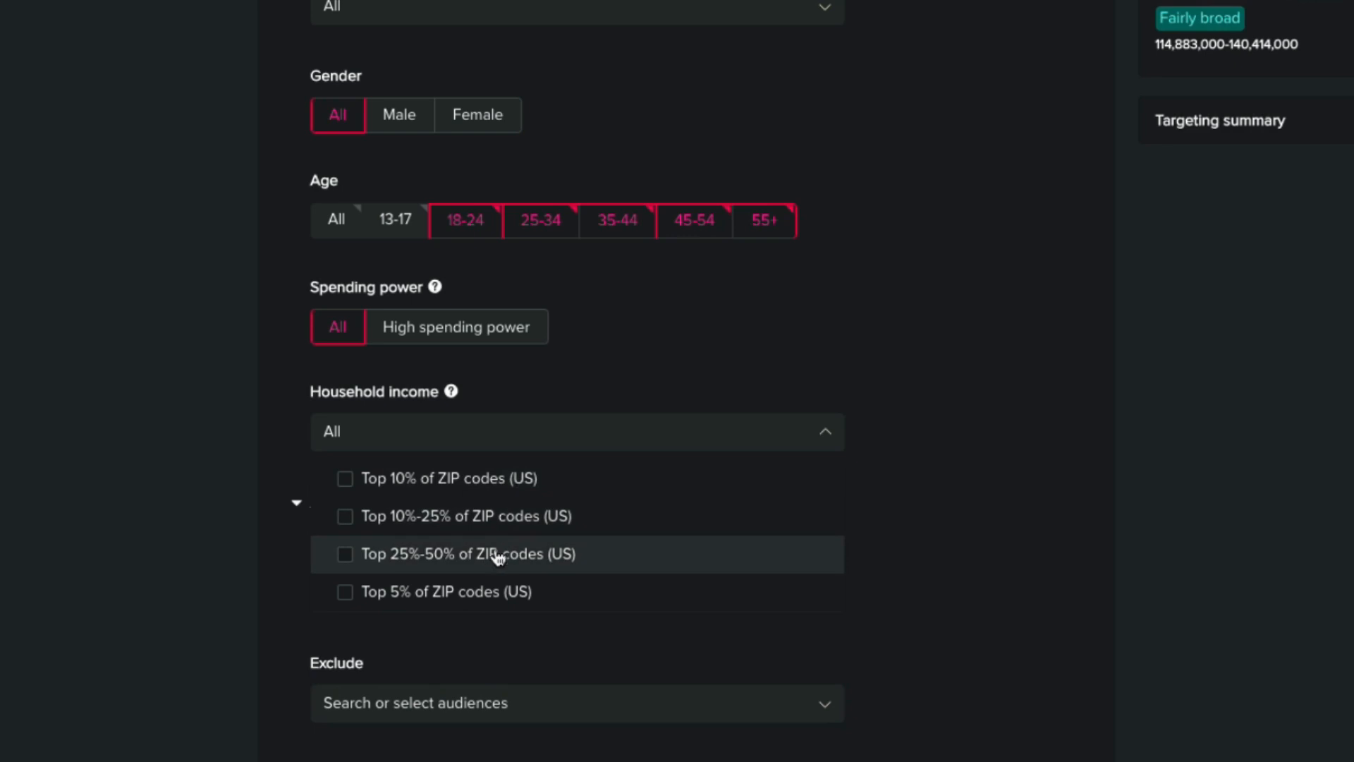
{"action": "left_click", "coordinate": [563, 446]}
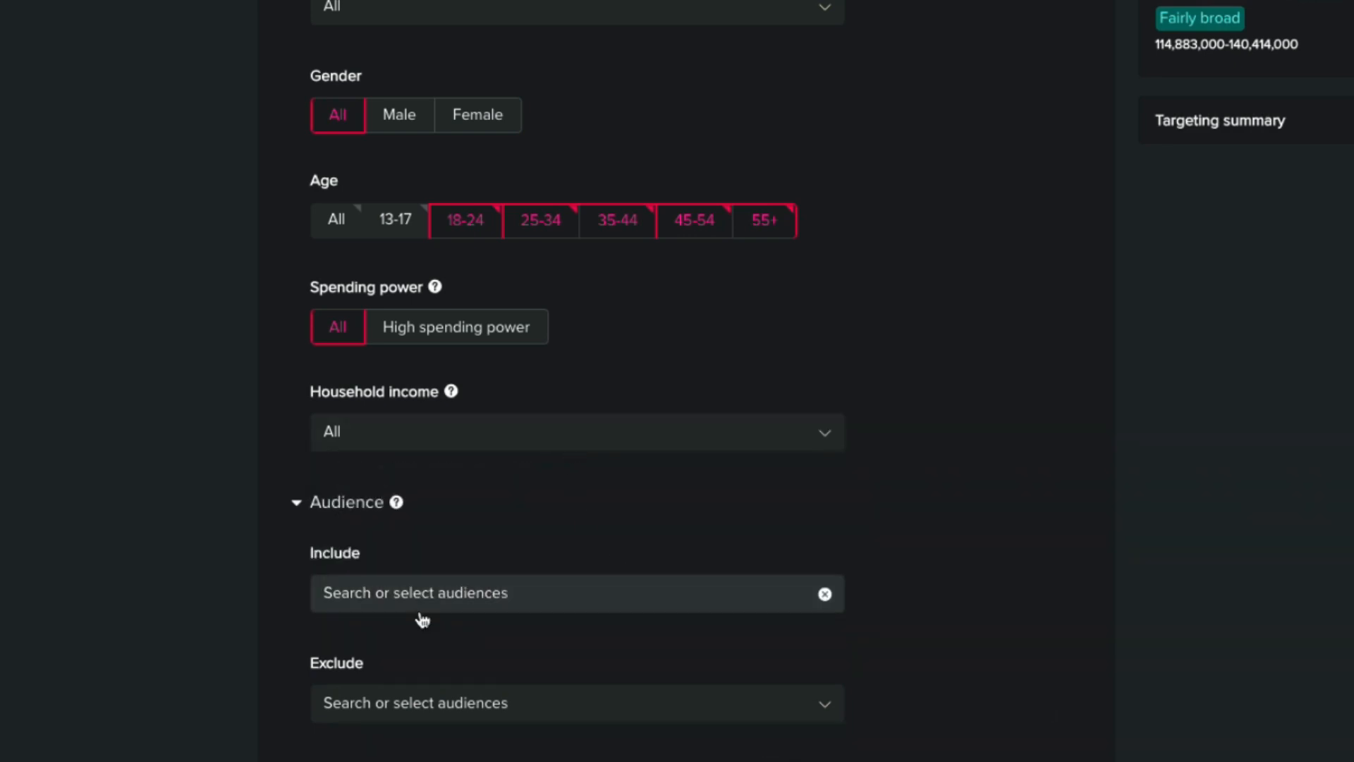
{"action": "left_click", "coordinate": [479, 597]}
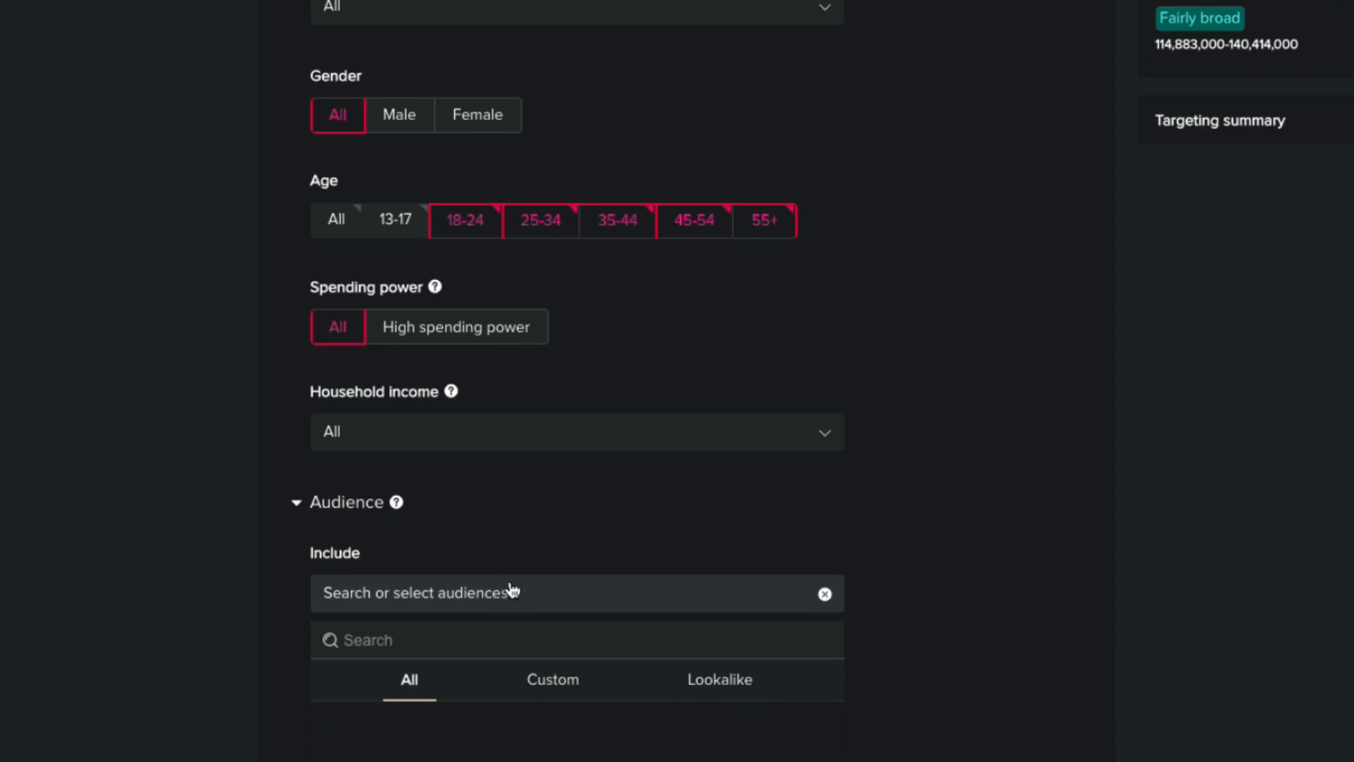
{"action": "left_click", "coordinate": [512, 591]}
{"action": "scroll", "coordinate": [536, 652], "scroll_direction": "down", "scroll_amount": 5}
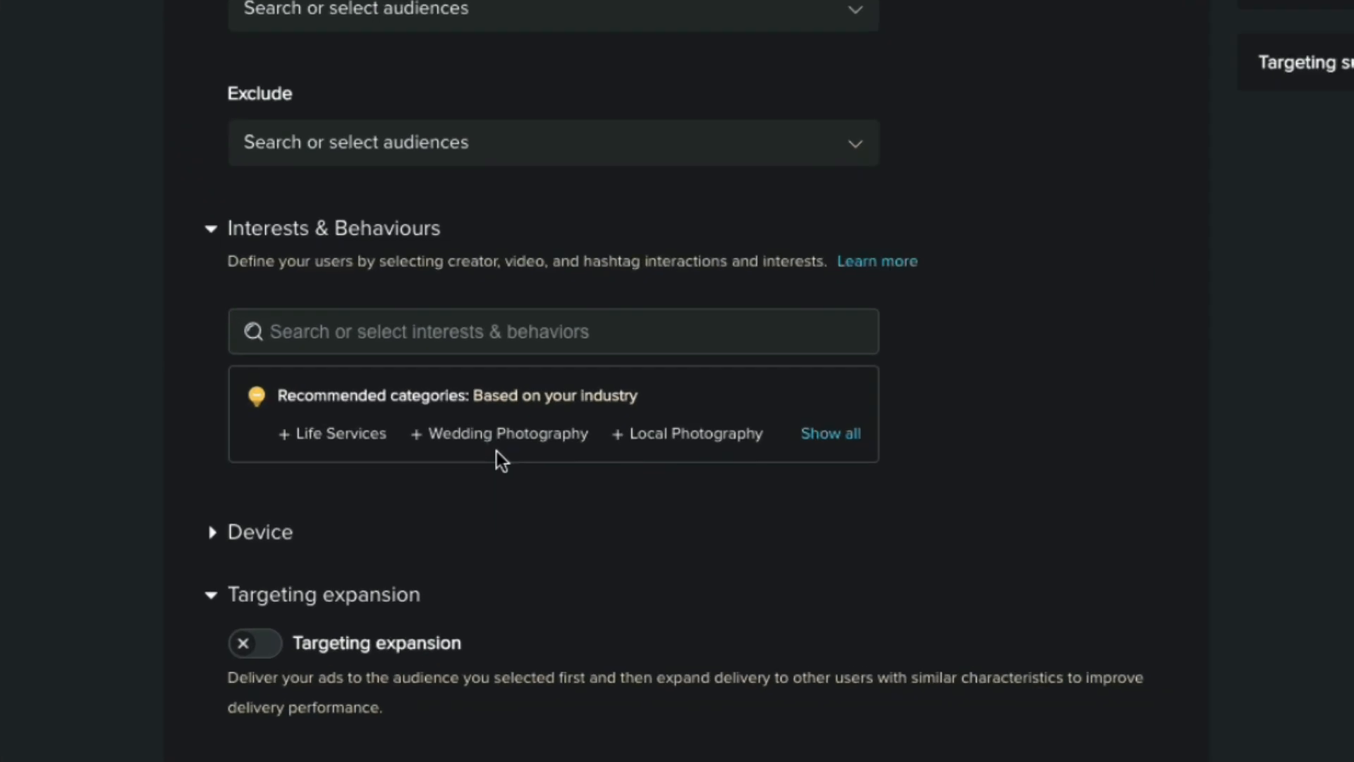
{"action": "mouse_move", "coordinate": [449, 446]}
{"action": "scroll", "coordinate": [734, 730], "scroll_direction": "down", "scroll_amount": 2}
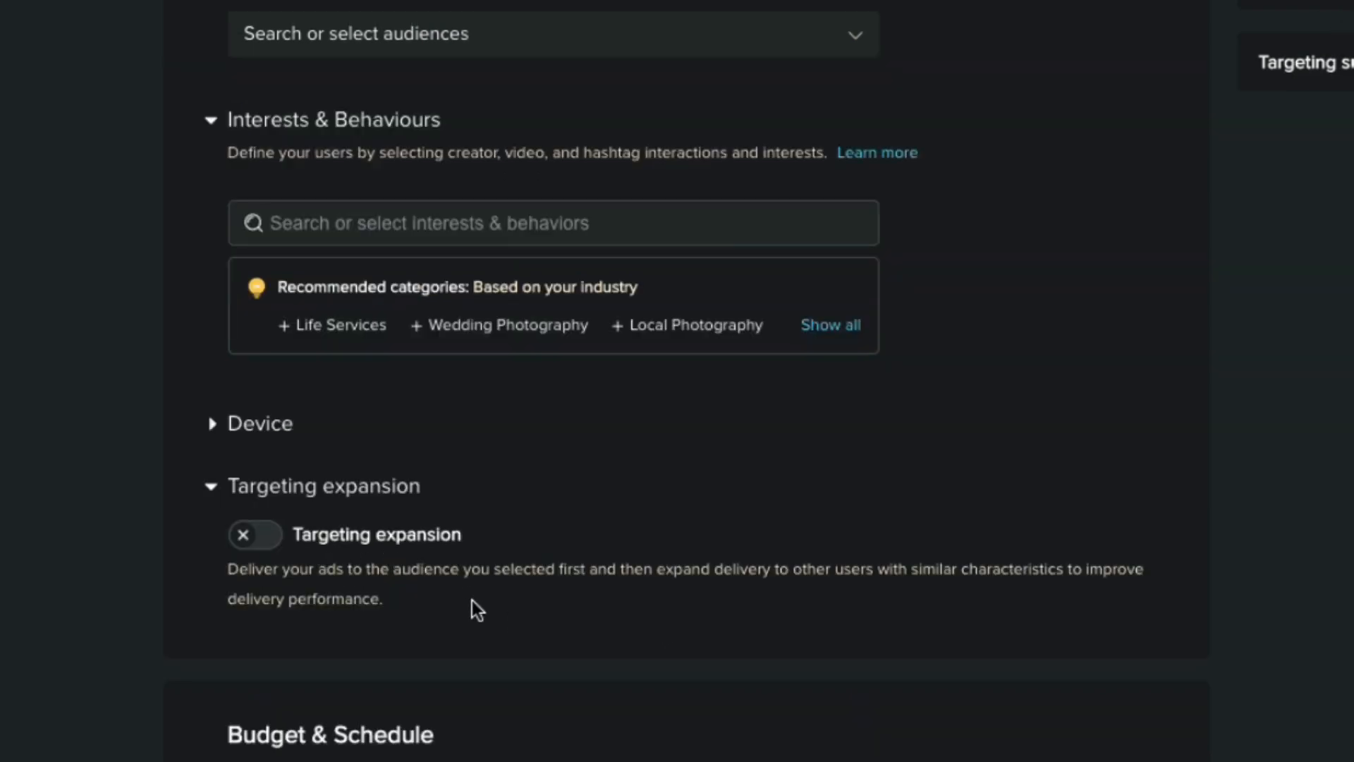
{"action": "scroll", "coordinate": [728, 578], "scroll_direction": "down", "scroll_amount": 4}
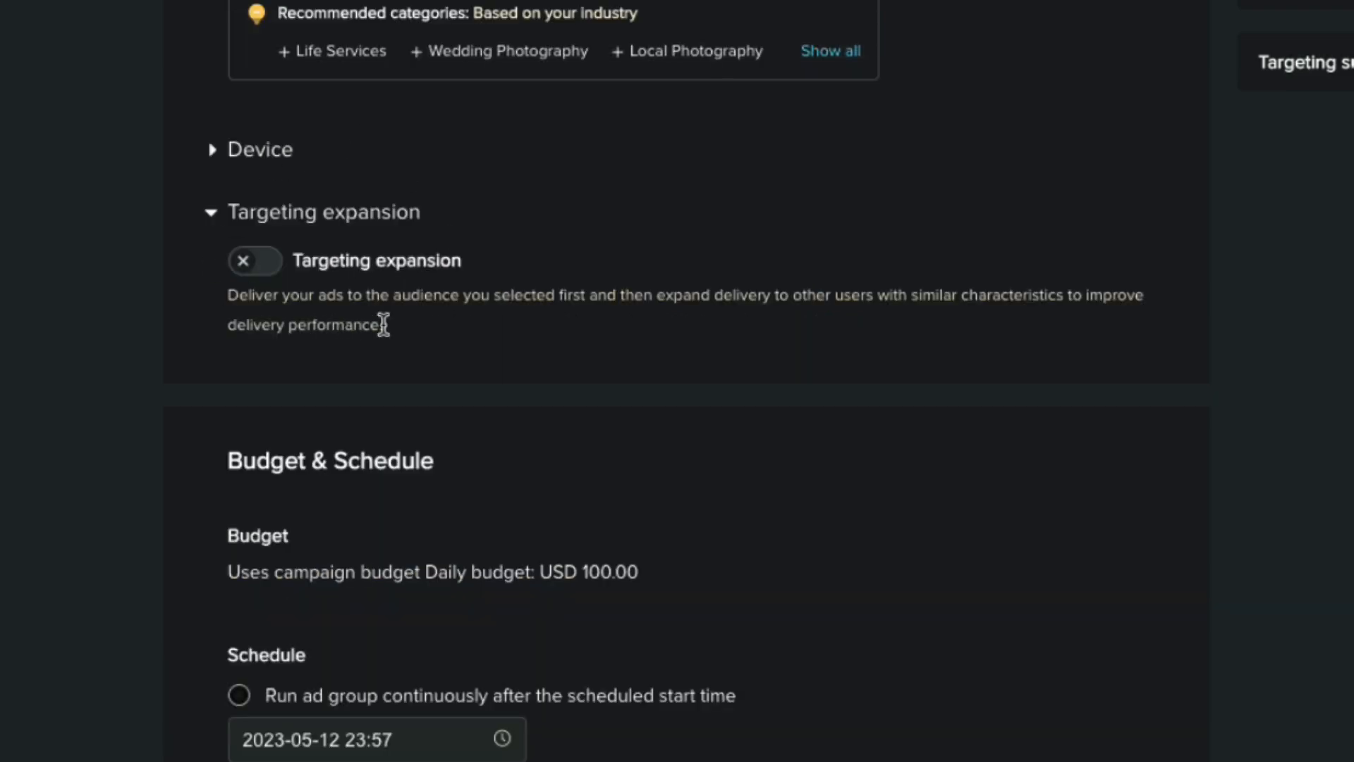
Schedule the ad group to start on 2023-05-13 at 00:02 and run continuously
{"action": "scroll", "coordinate": [404, 342], "scroll_direction": "down", "scroll_amount": 1}
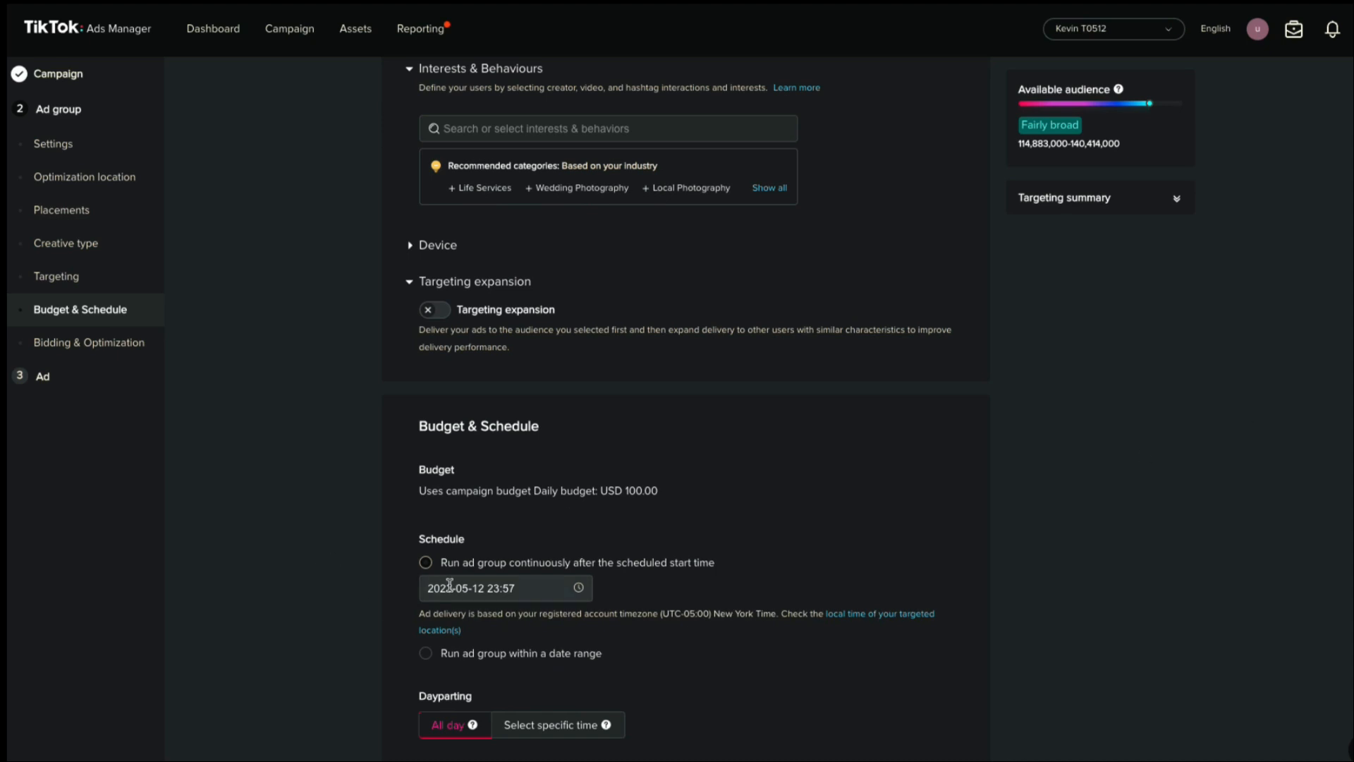
{"action": "left_click", "coordinate": [528, 591]}
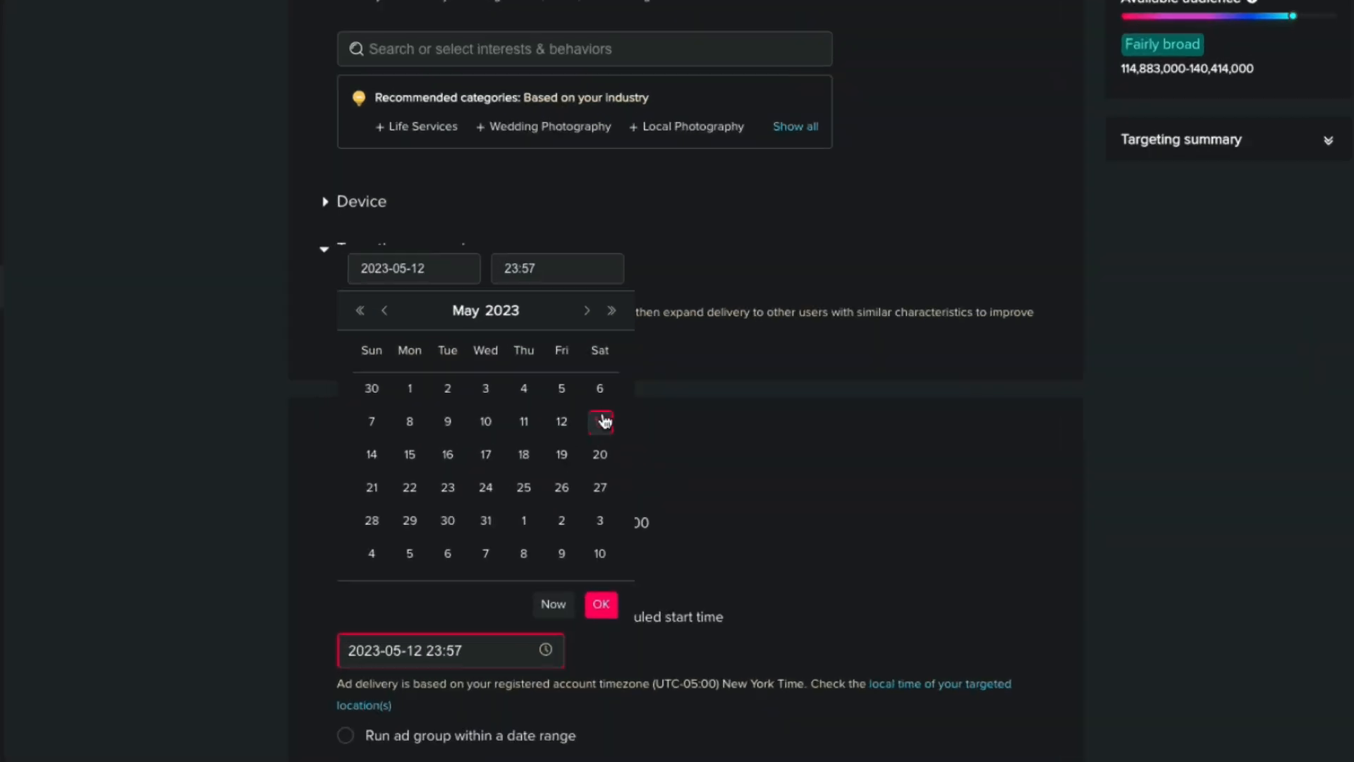
{"action": "left_click", "coordinate": [600, 421]}
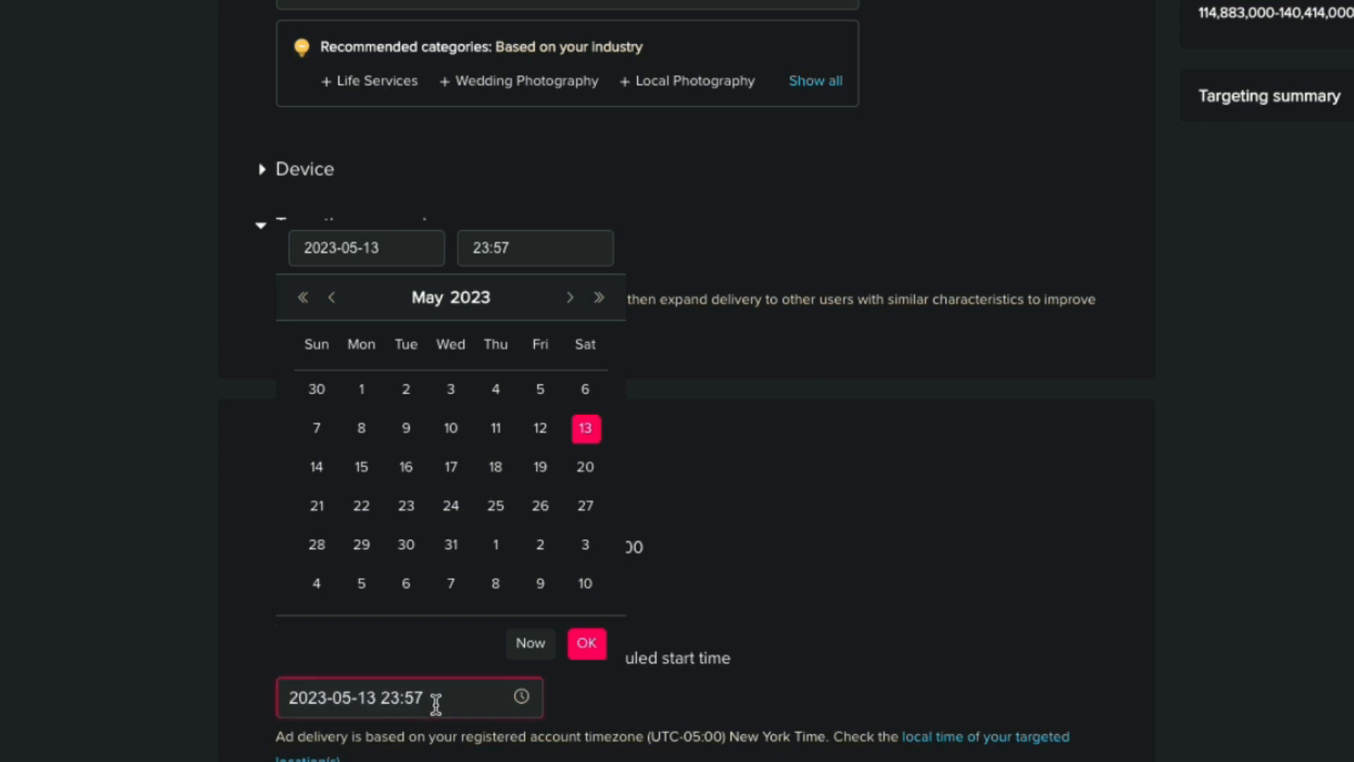
{"action": "left_click", "coordinate": [521, 696]}
{"action": "left_click", "coordinate": [485, 705]}
{"action": "left_click", "coordinate": [510, 245]}
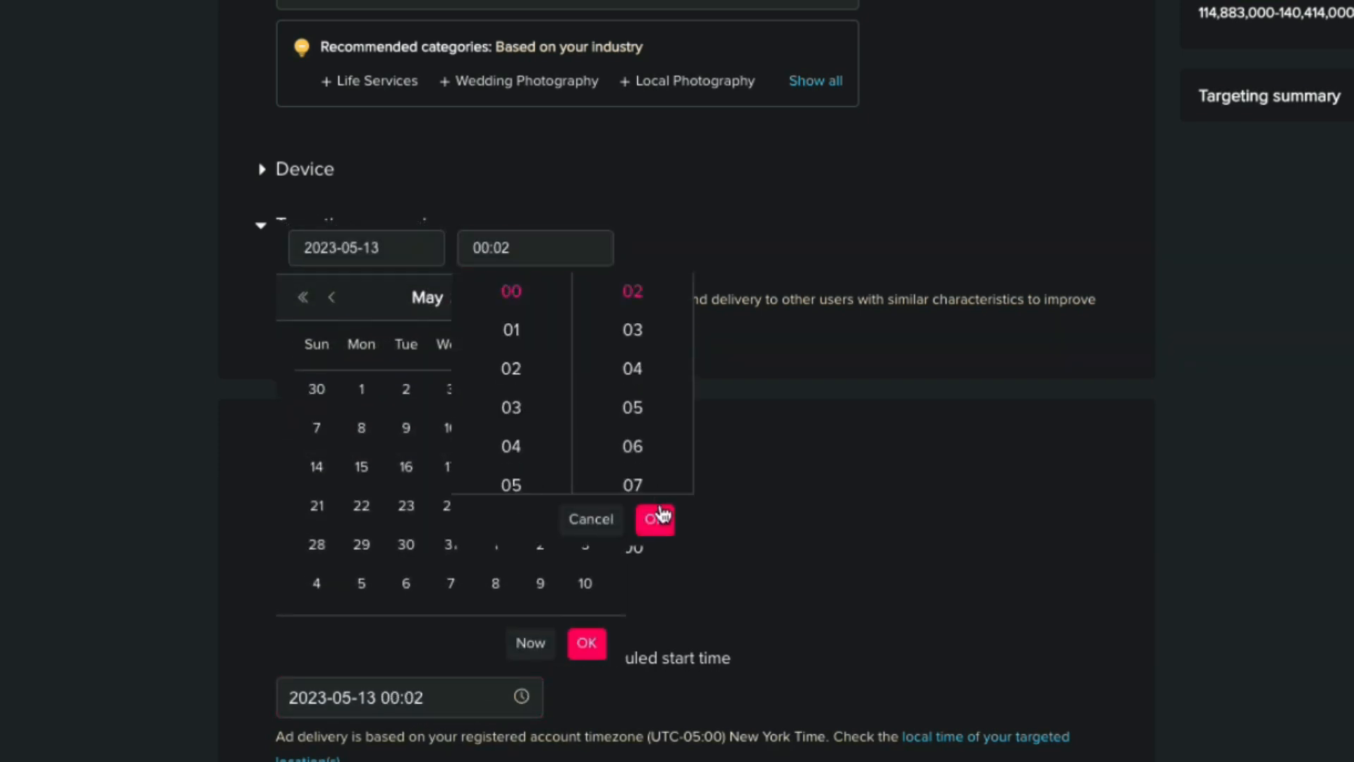
{"action": "left_click", "coordinate": [658, 521]}
{"action": "left_click", "coordinate": [587, 643]}
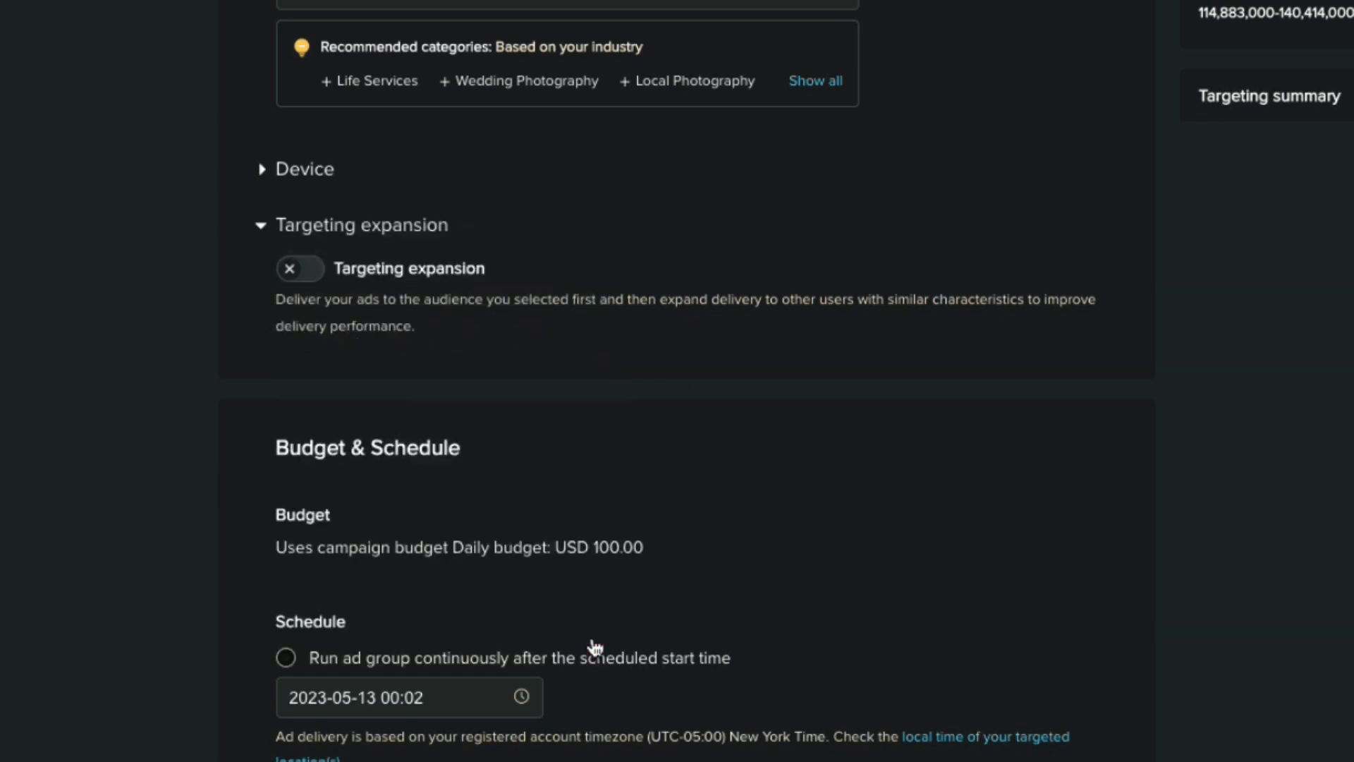
Check the available optimization goals for the ad group's bidding, keeping Conversion
{"action": "scroll", "coordinate": [510, 722], "scroll_direction": "down", "scroll_amount": 6}
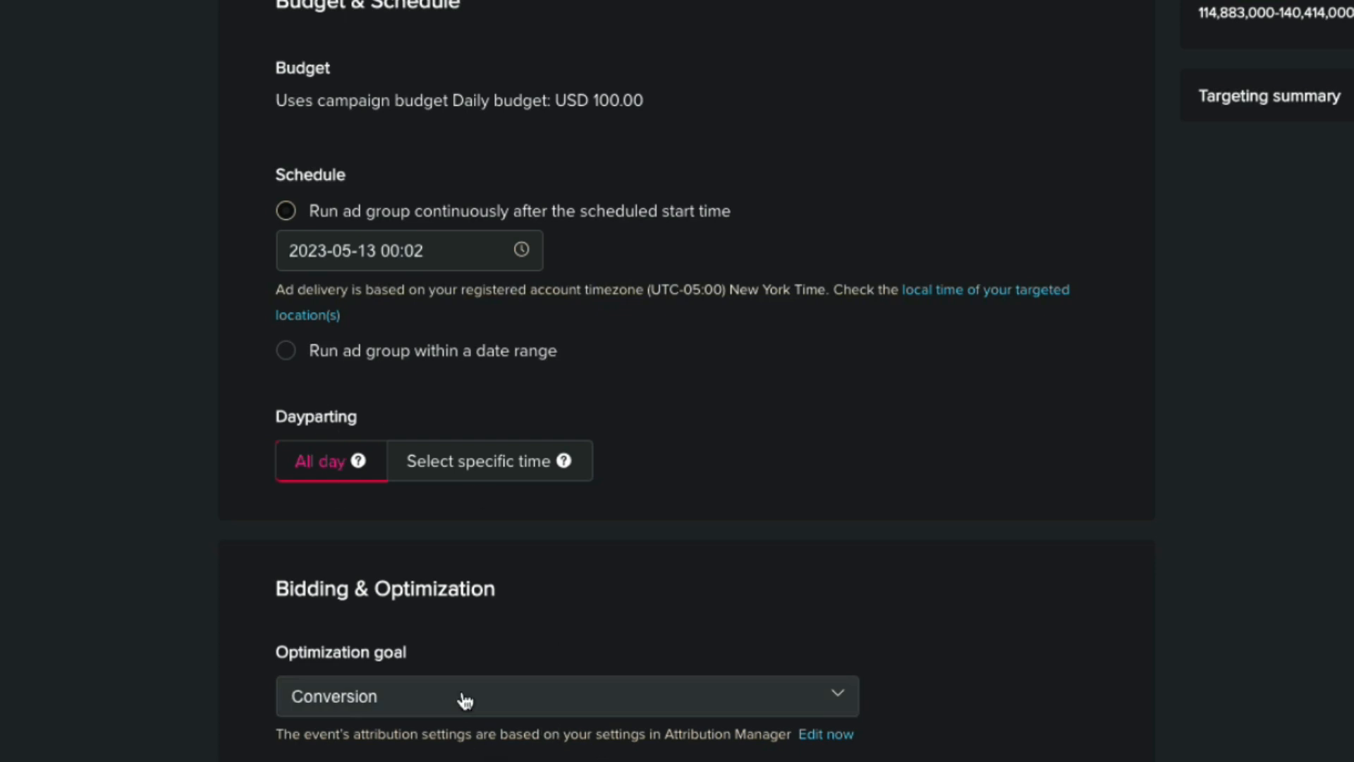
{"action": "left_click", "coordinate": [448, 716]}
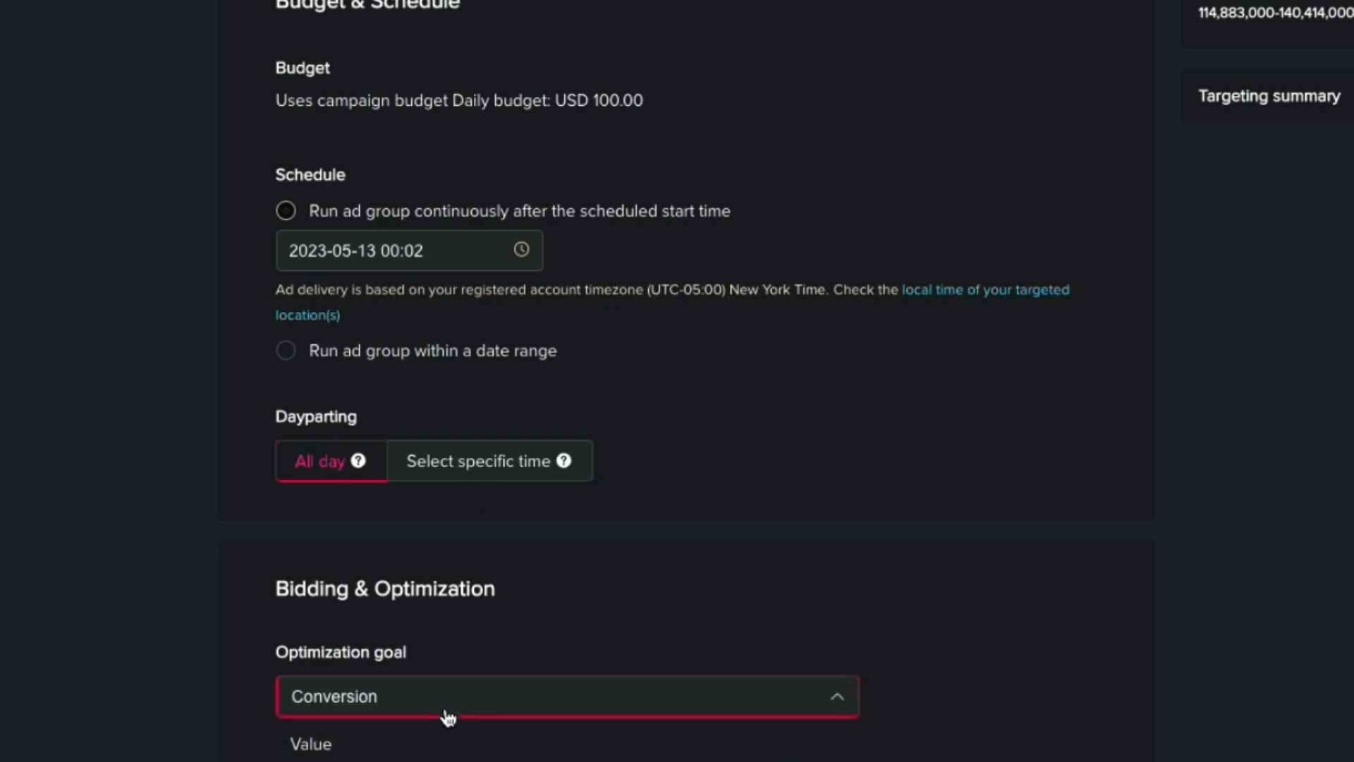
{"action": "left_click", "coordinate": [447, 716]}
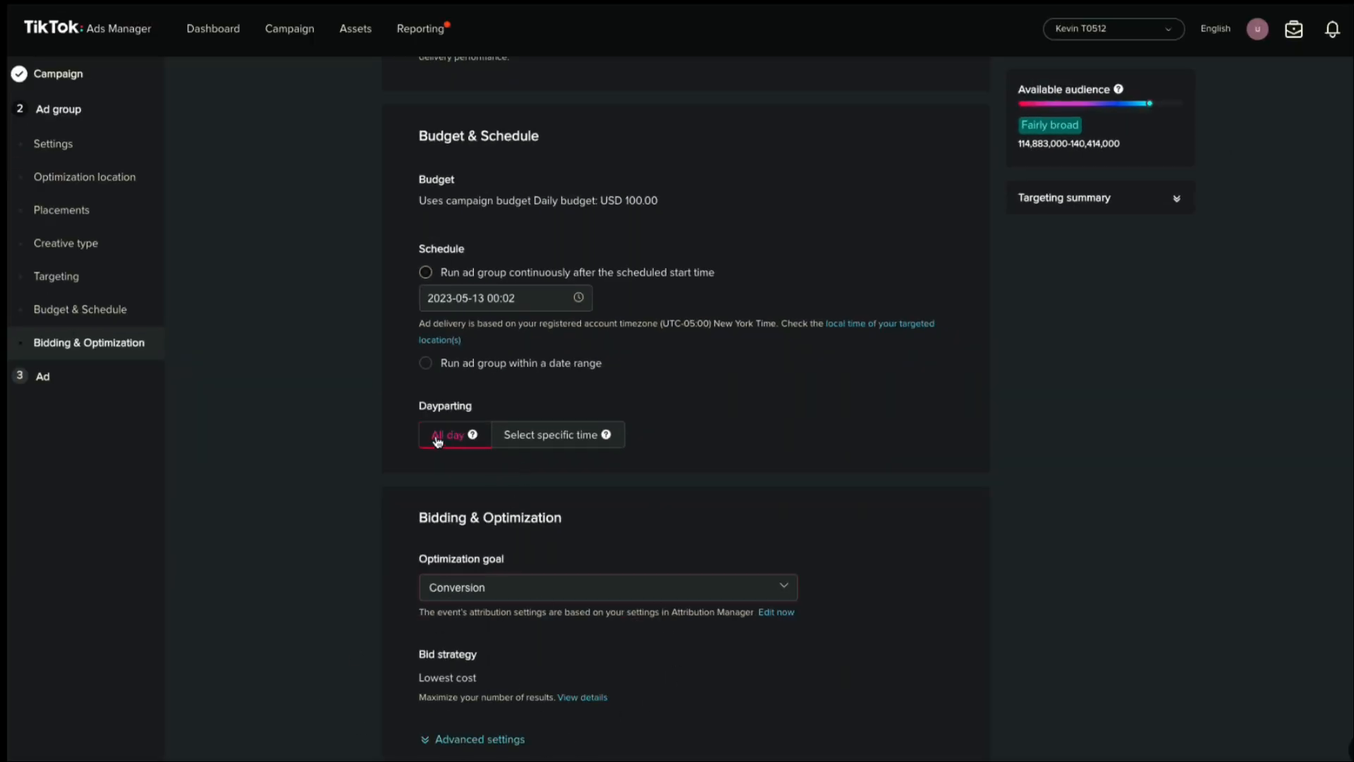
Check the specific-time dayparting grid for the ad group's schedule, keeping All day
{"action": "left_click", "coordinate": [576, 442]}
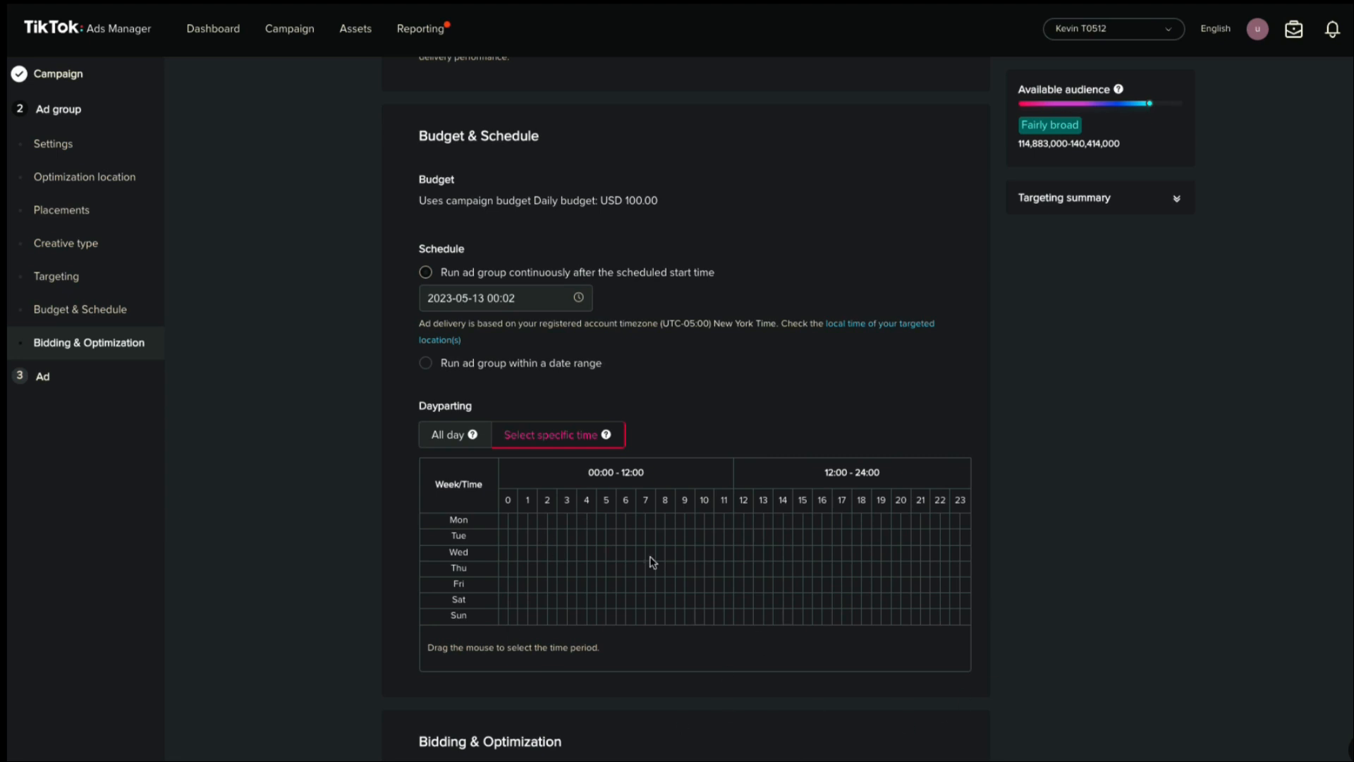
{"action": "left_click", "coordinate": [469, 435]}
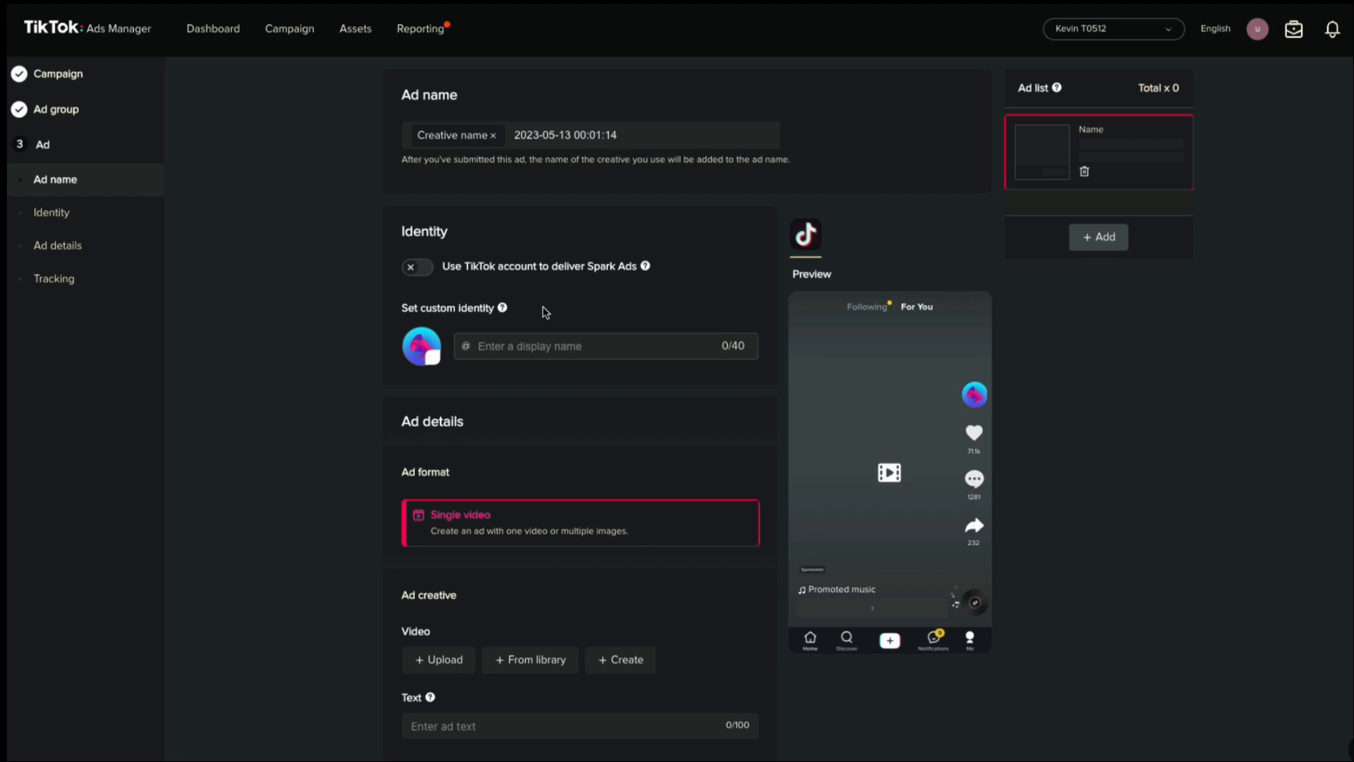
Set the first ad's custom identity display name to mindurspine
{"action": "left_click", "coordinate": [592, 352]}
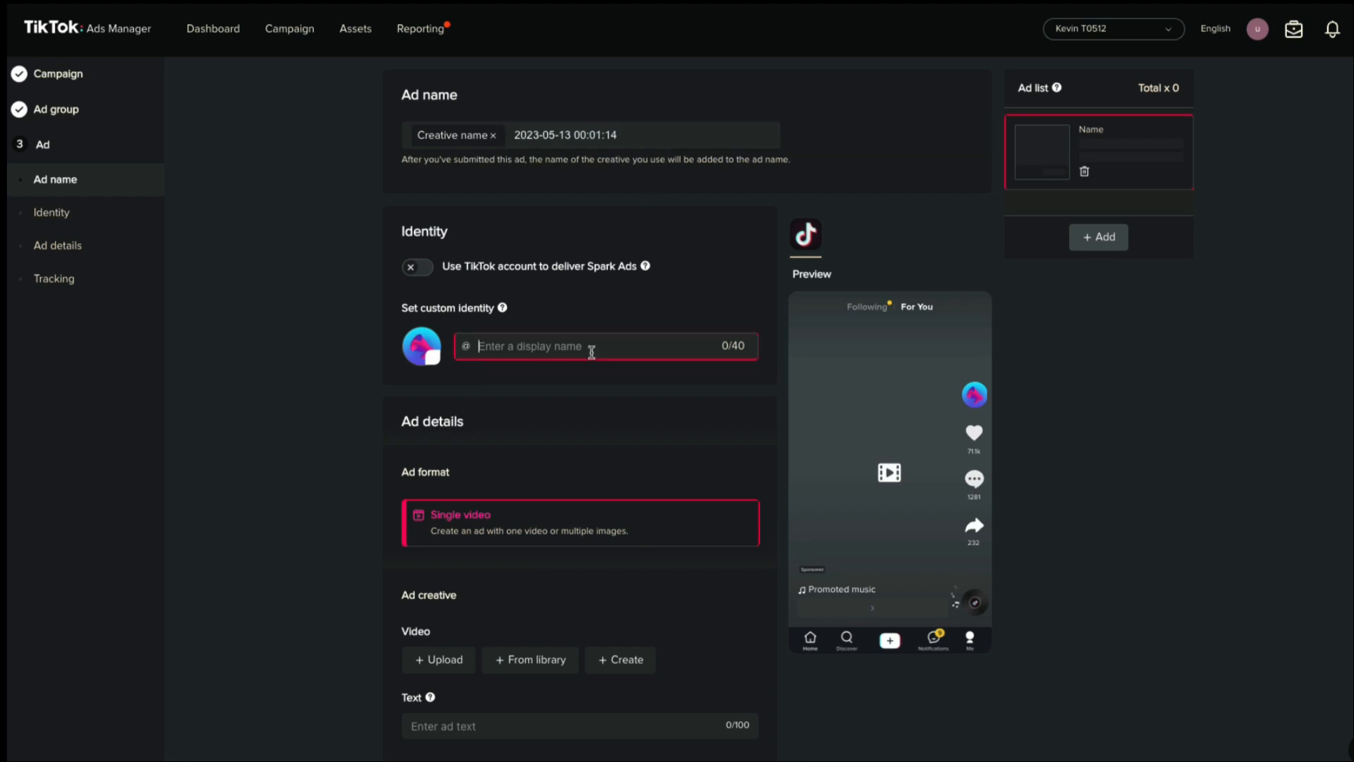
{"action": "type", "text": "mind"}
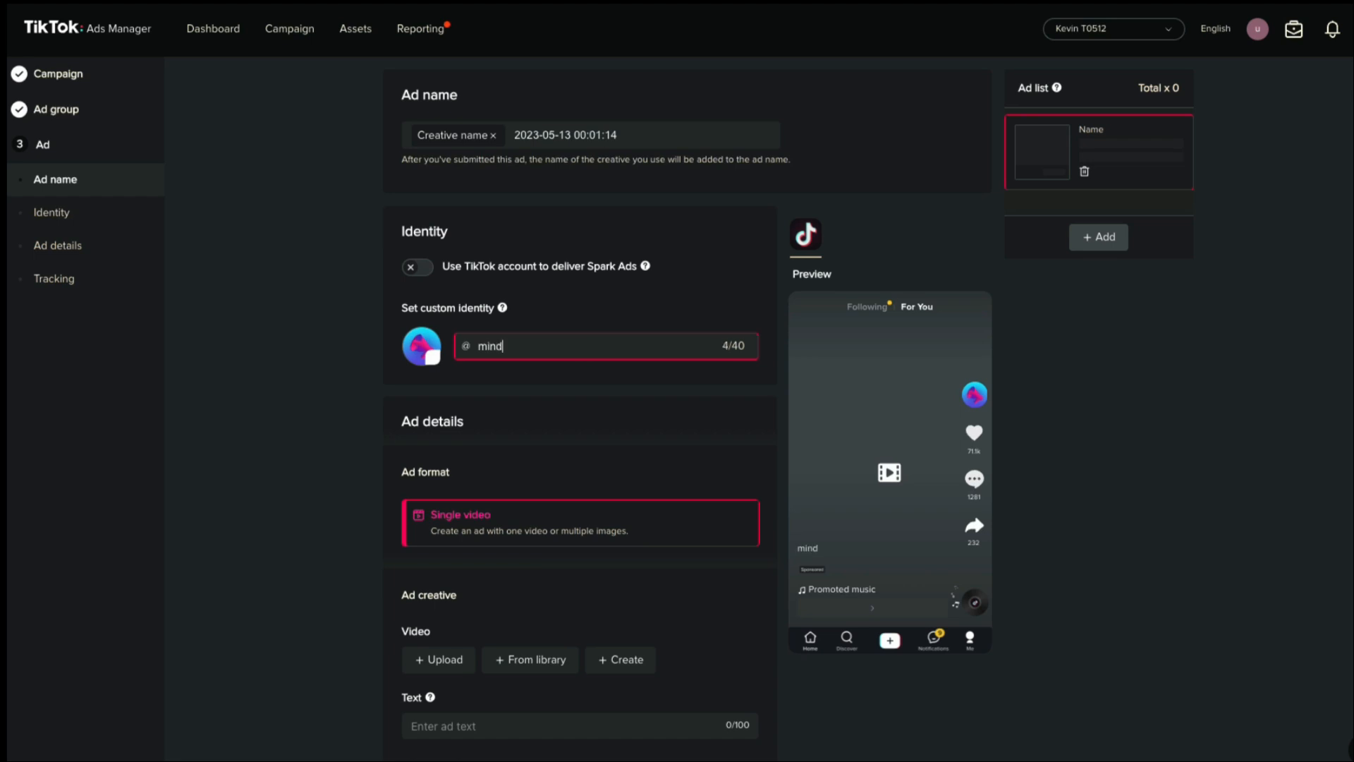
{"action": "type", "text": "urs"}
{"action": "type", "text": "pine"}
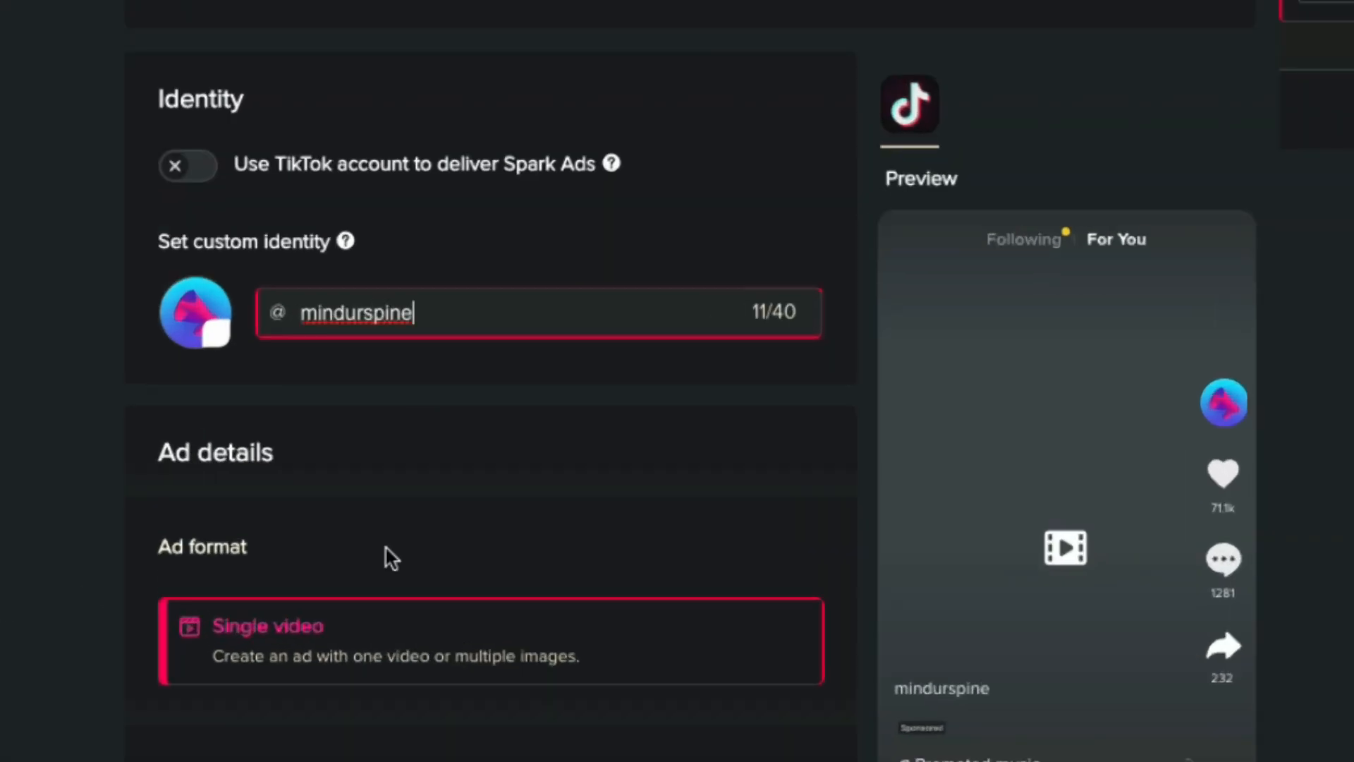
{"action": "key", "text": "Tab"}
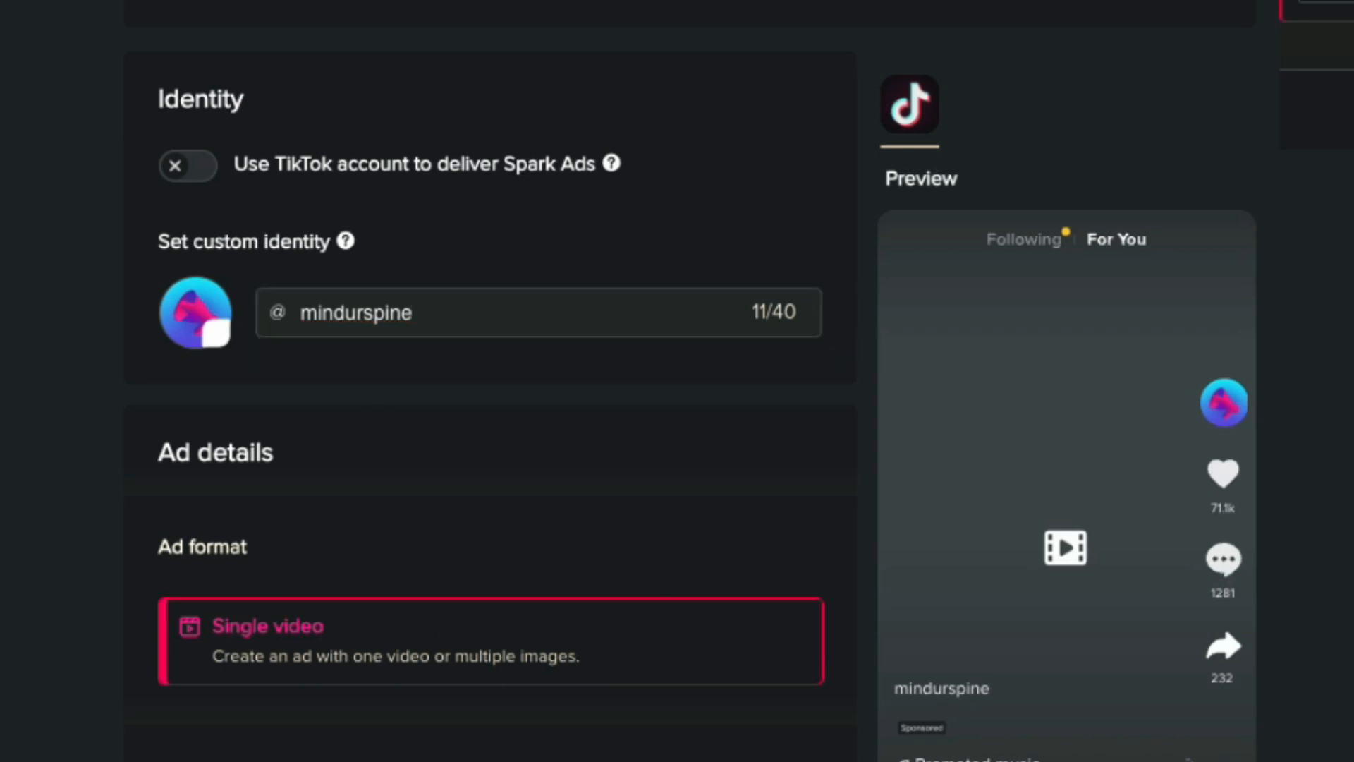
Upload a video as the first ad's creative
{"action": "scroll", "coordinate": [560, 544], "scroll_direction": "down", "scroll_amount": 10}
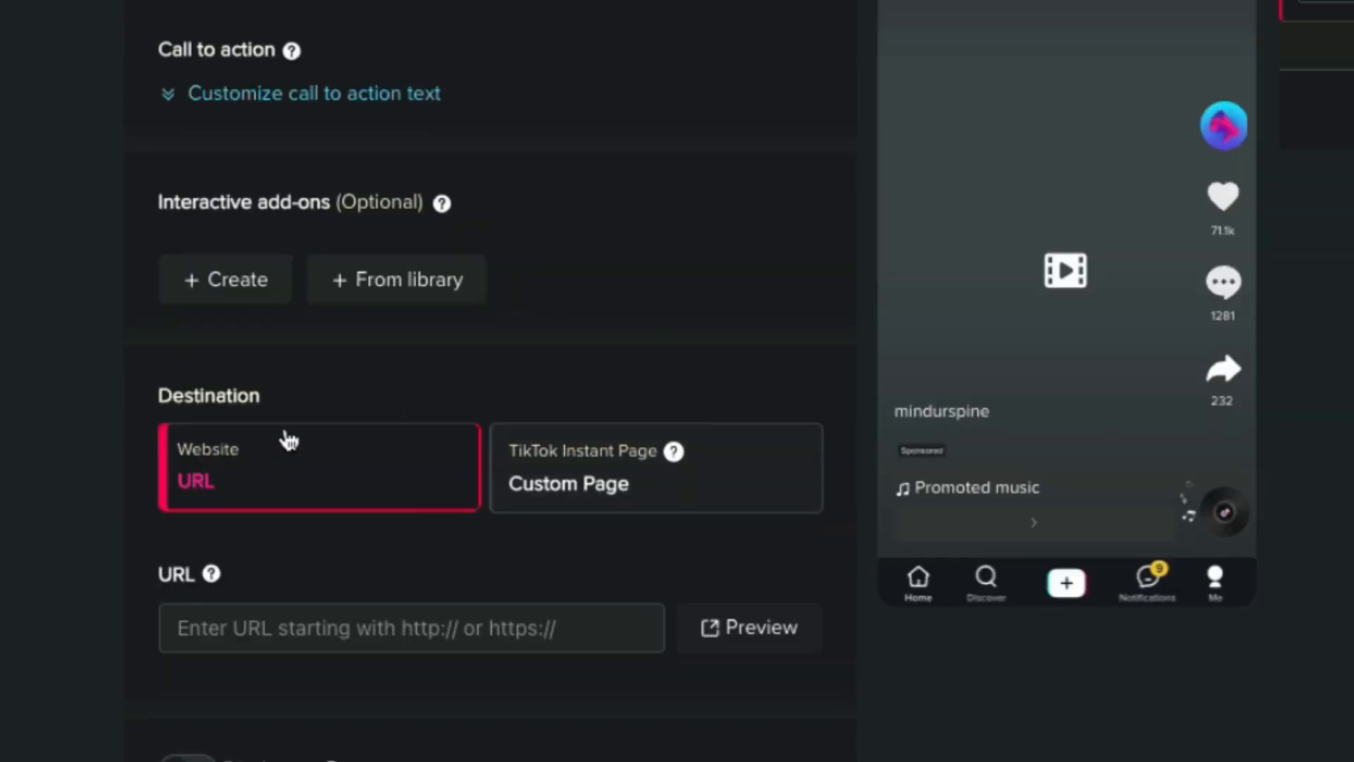
{"action": "scroll", "coordinate": [287, 438], "scroll_direction": "up", "scroll_amount": 3}
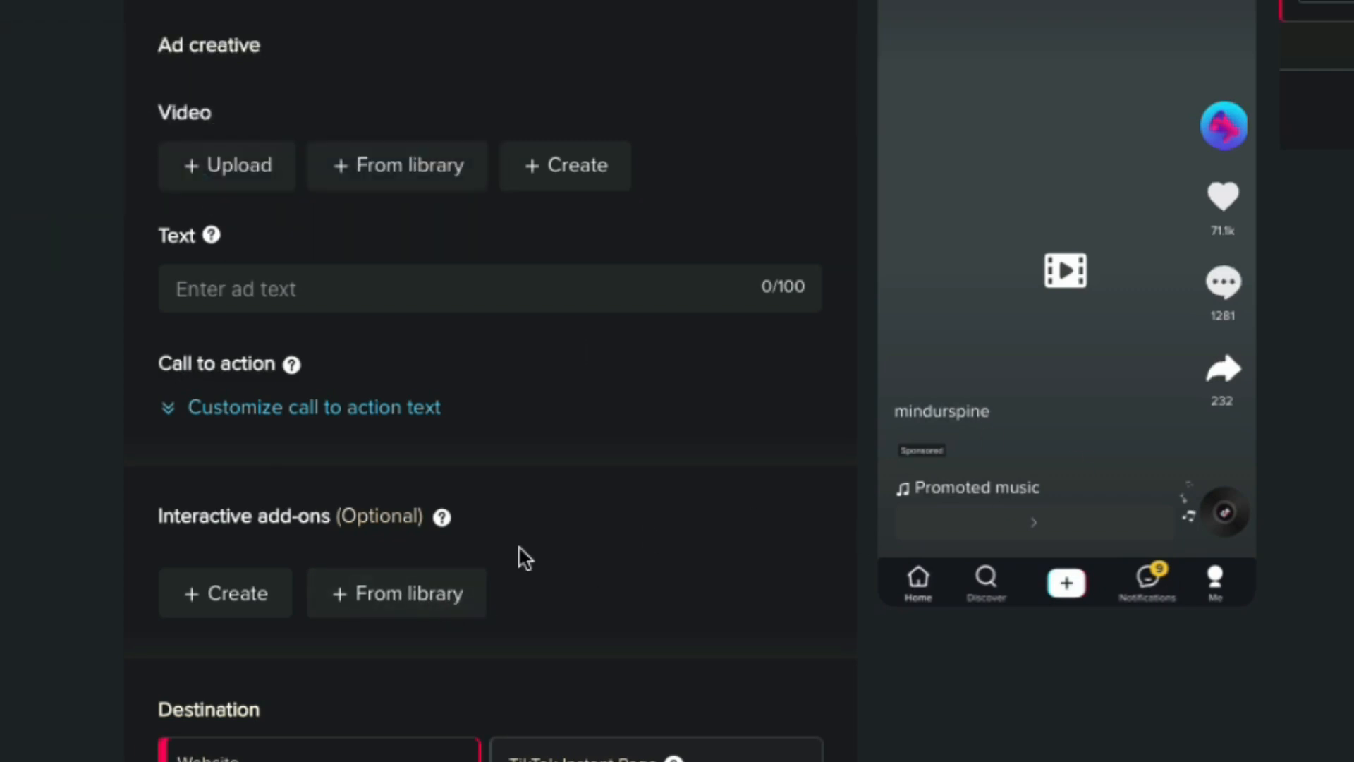
{"action": "left_click", "coordinate": [248, 166]}
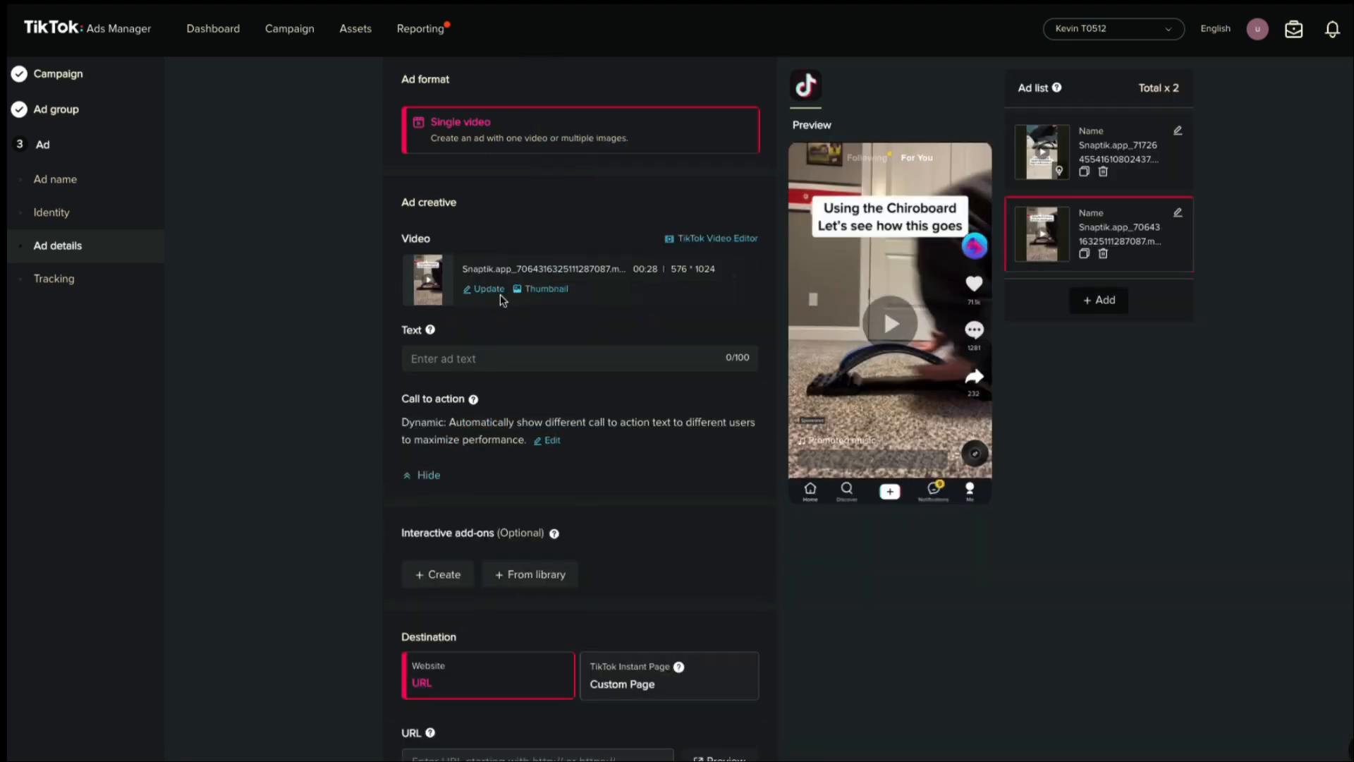
Add a third single-video ad to the ad list and upload its video creative
{"action": "left_click", "coordinate": [1099, 300]}
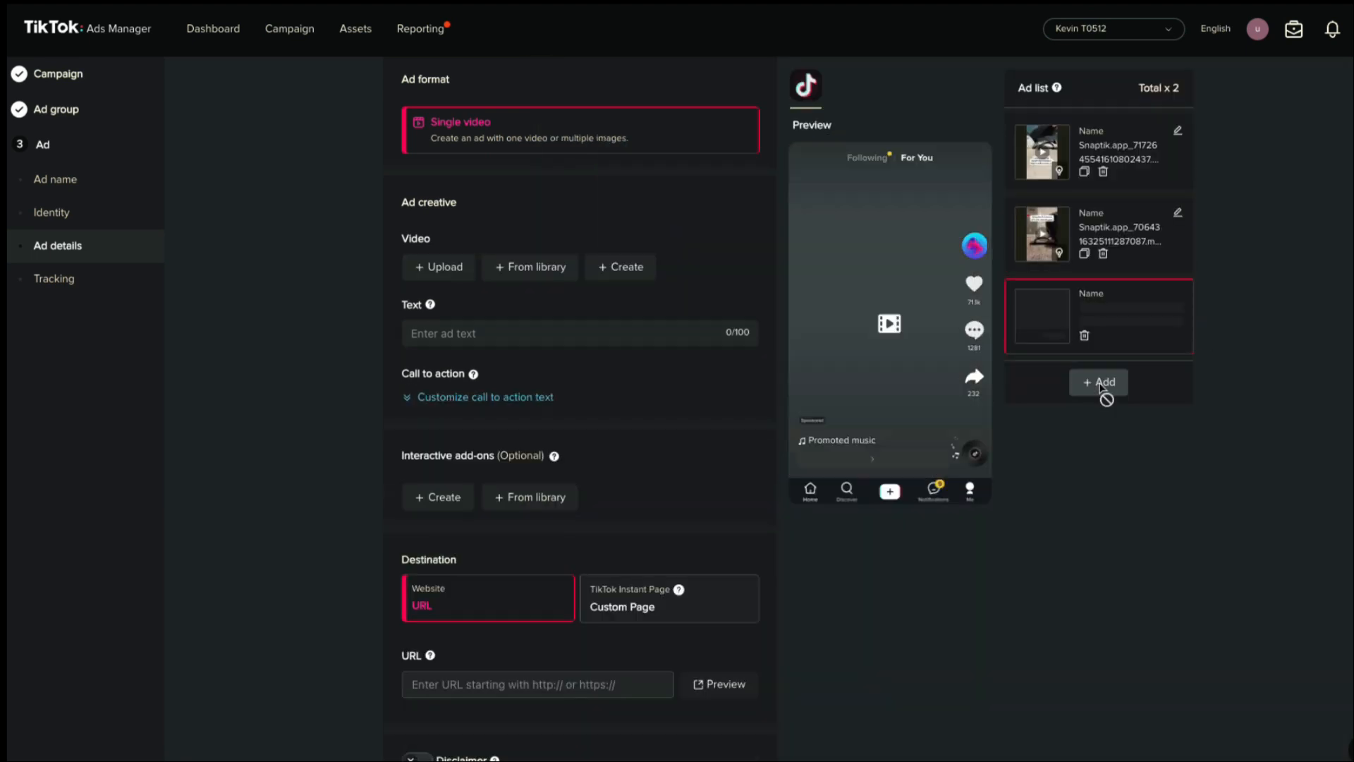
{"action": "left_click", "coordinate": [438, 267]}
{"action": "left_click", "coordinate": [605, 453]}
{"action": "left_click", "coordinate": [944, 543]}
{"action": "scroll", "coordinate": [607, 530], "scroll_direction": "down", "scroll_amount": 3}
{"action": "scroll", "coordinate": [529, 420], "scroll_direction": "up", "scroll_amount": 9}
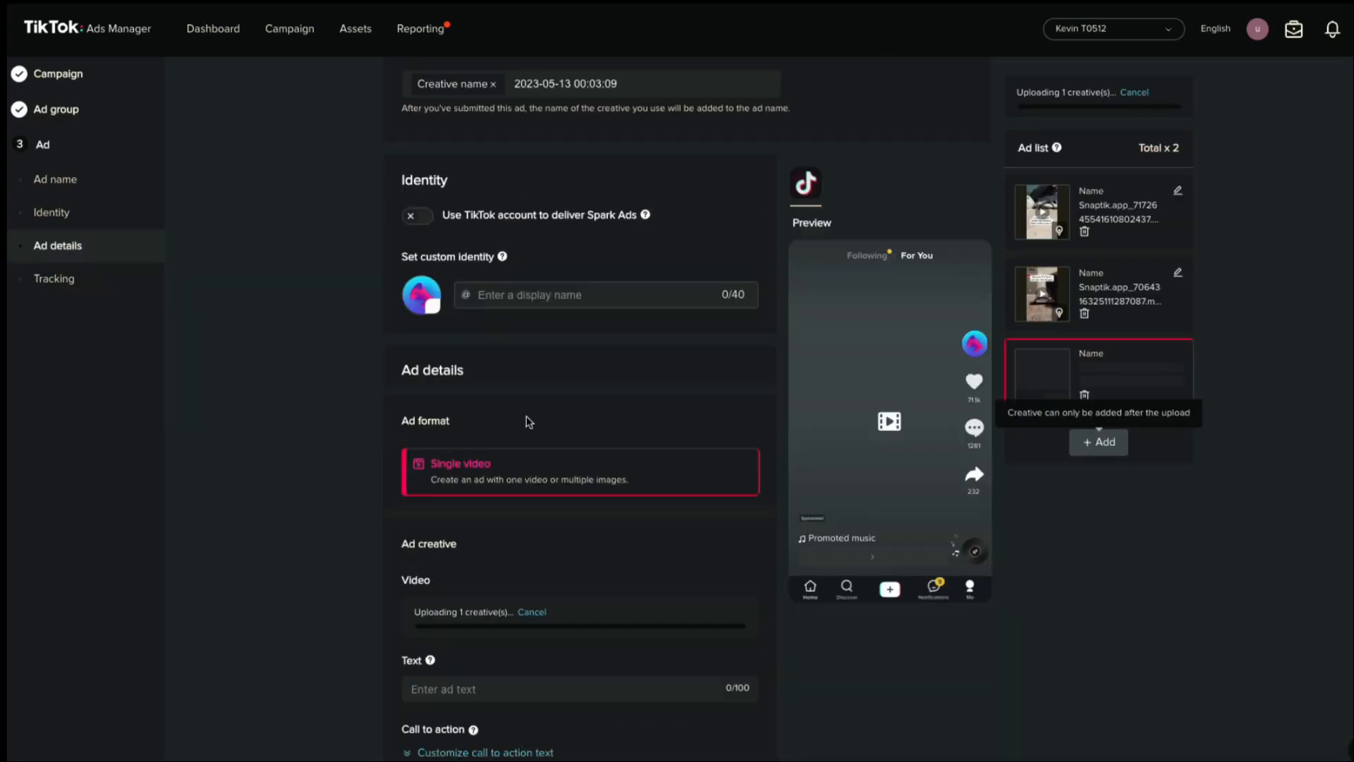
{"action": "left_click", "coordinate": [547, 678]}
{"action": "scroll", "coordinate": [614, 377], "scroll_direction": "down", "scroll_amount": 1}
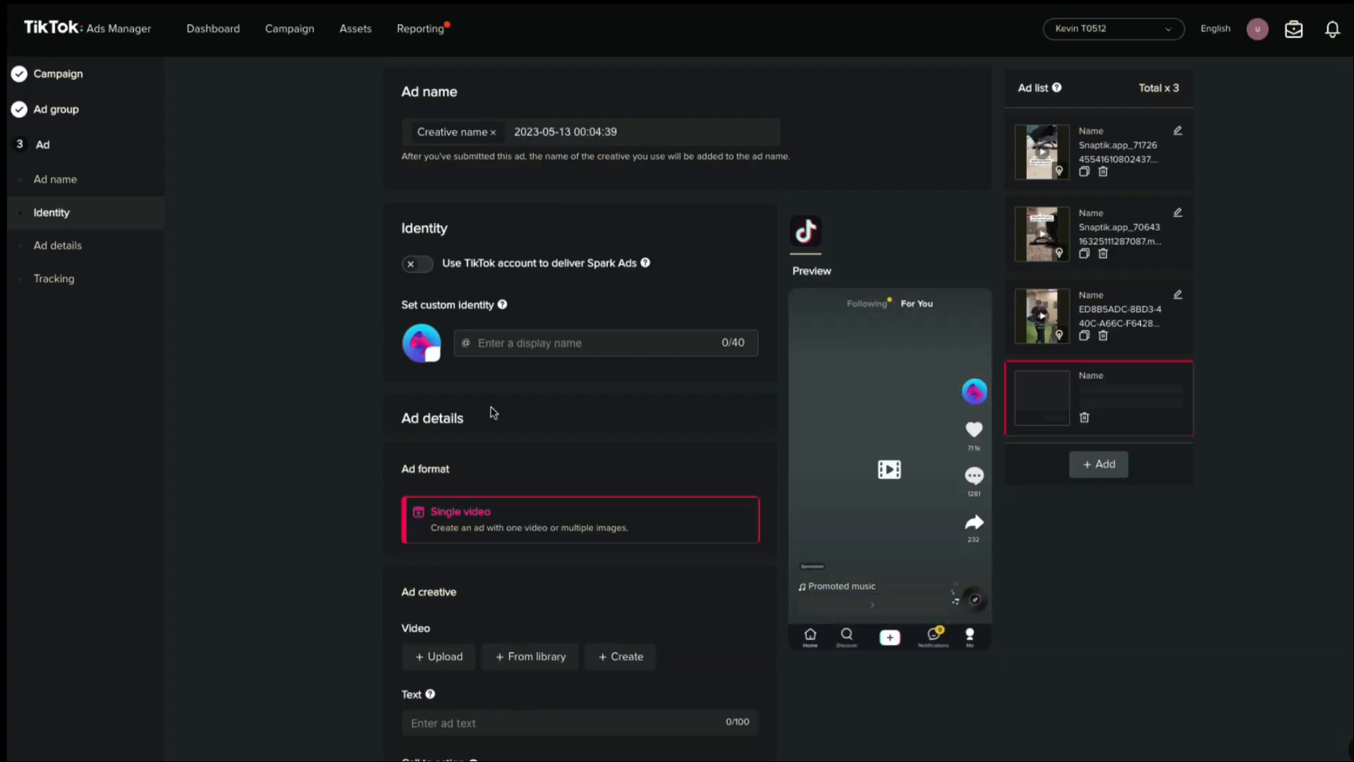
{"action": "scroll", "coordinate": [518, 418], "scroll_direction": "down", "scroll_amount": 8}
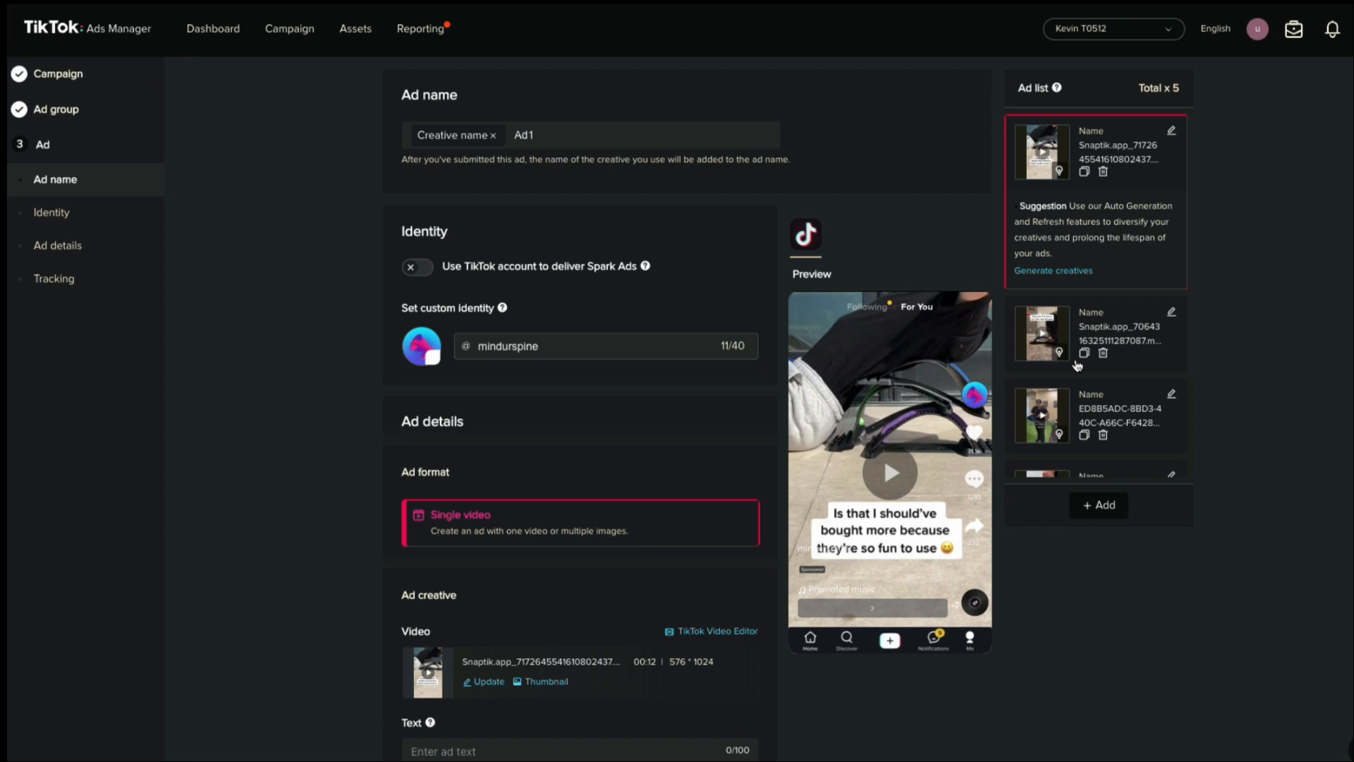
Copy the display name mindurspine from the first ad into the second ad's custom identity
{"action": "scroll", "coordinate": [554, 592], "scroll_direction": "down", "scroll_amount": 7}
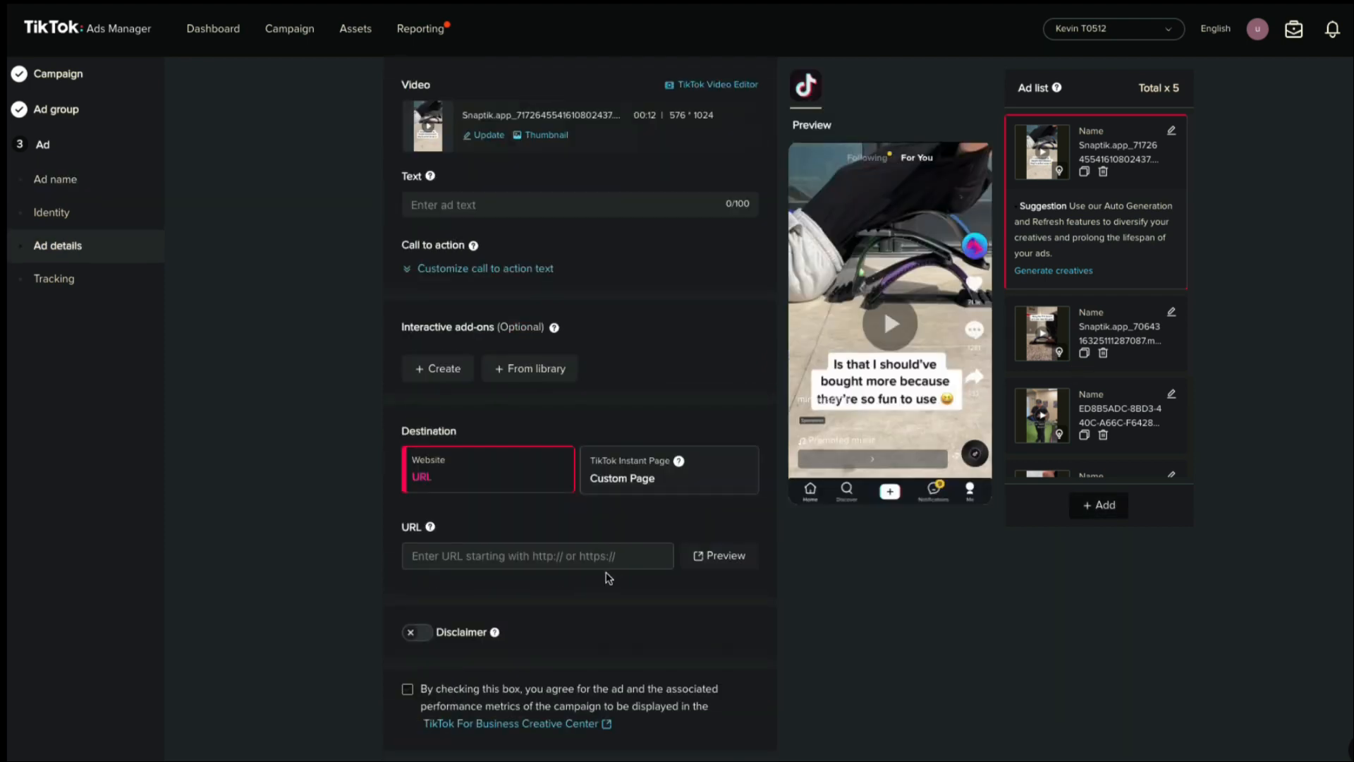
{"action": "scroll", "coordinate": [608, 577], "scroll_direction": "up", "scroll_amount": 7}
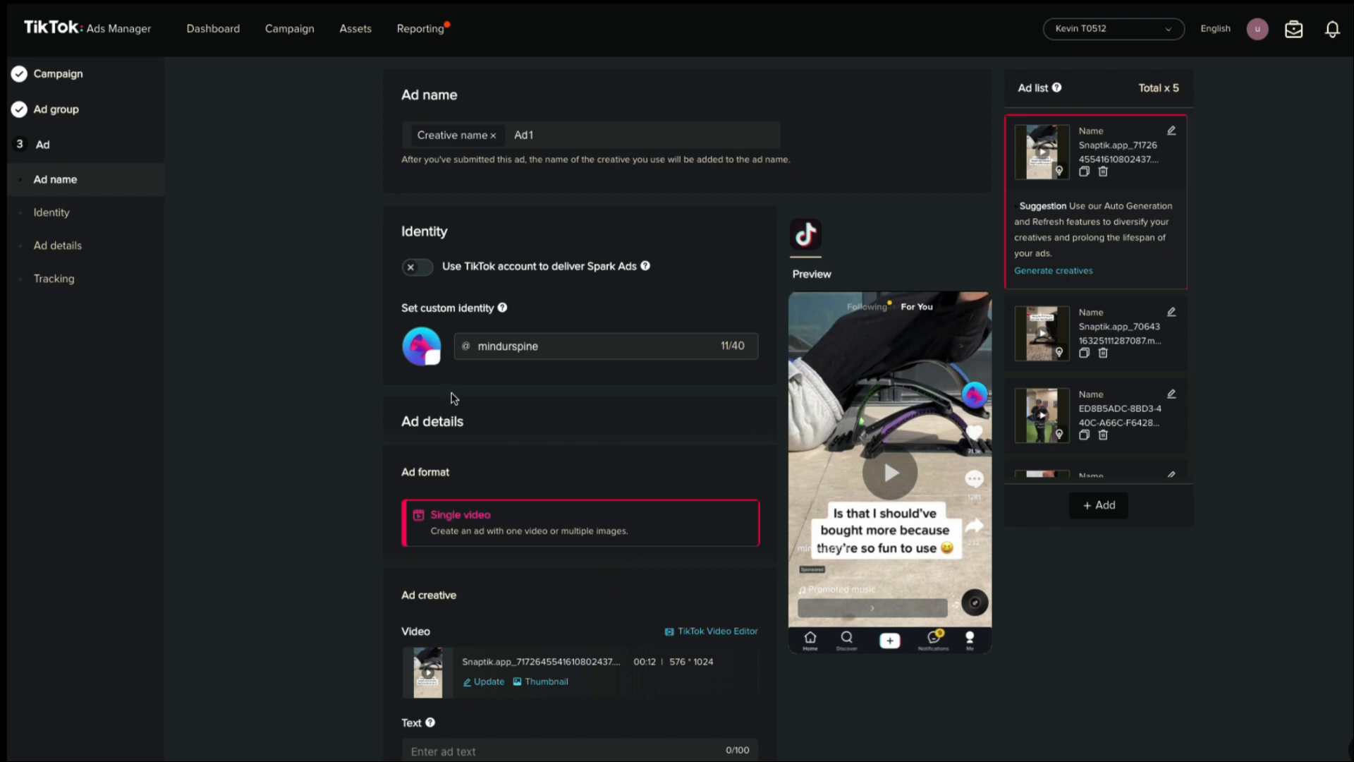
{"action": "double_click", "coordinate": [542, 346]}
{"action": "key", "text": "ctrl+c"}
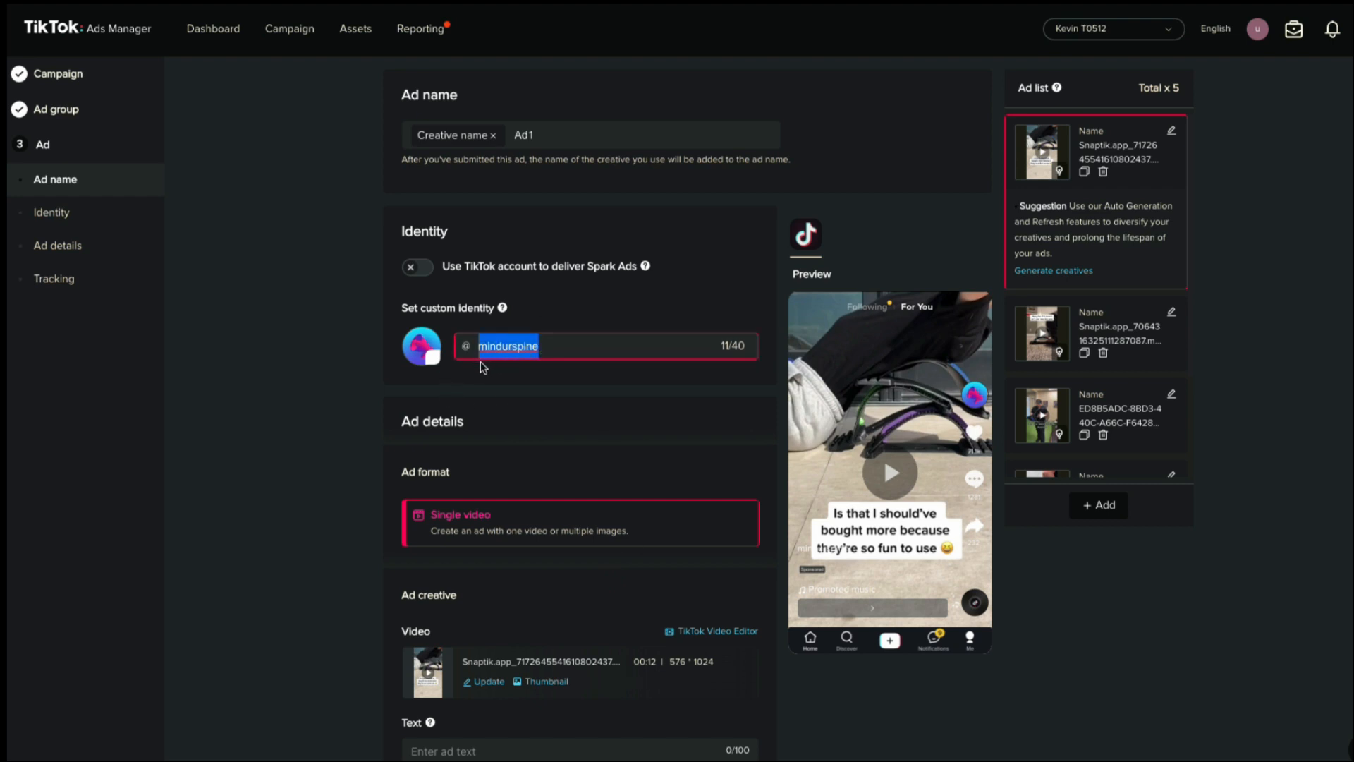
{"action": "left_click", "coordinate": [1120, 340]}
{"action": "left_click", "coordinate": [603, 351]}
{"action": "key", "text": "ctrl+v"}
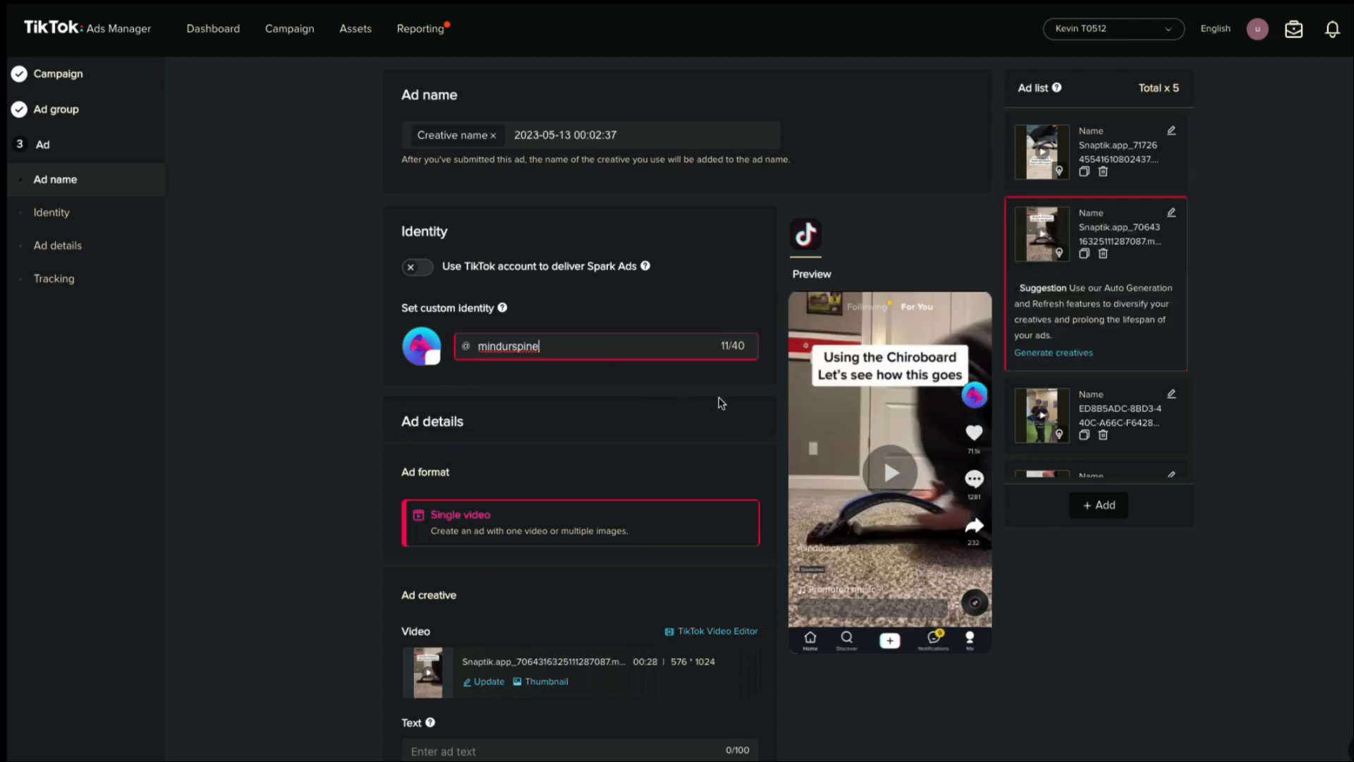
Give the third and fourth ads in the list the copied display name mindurspine
{"action": "scroll", "coordinate": [1153, 394], "scroll_direction": "down", "scroll_amount": 1}
{"action": "left_click", "coordinate": [1096, 383]}
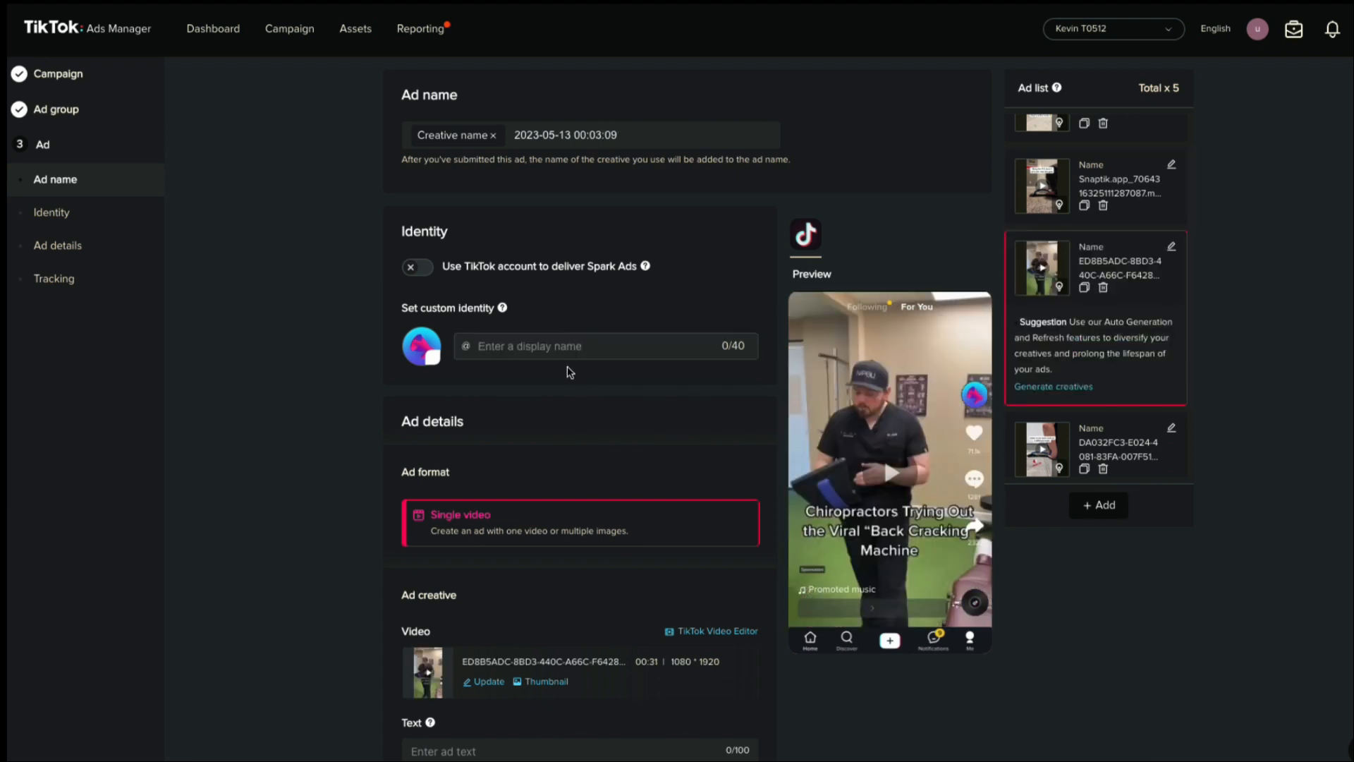
{"action": "left_click", "coordinate": [567, 353]}
{"action": "key", "text": "ctrl+v"}
{"action": "scroll", "coordinate": [1157, 361], "scroll_direction": "down", "scroll_amount": 2}
{"action": "left_click", "coordinate": [1122, 361]}
{"action": "left_click", "coordinate": [583, 347]}
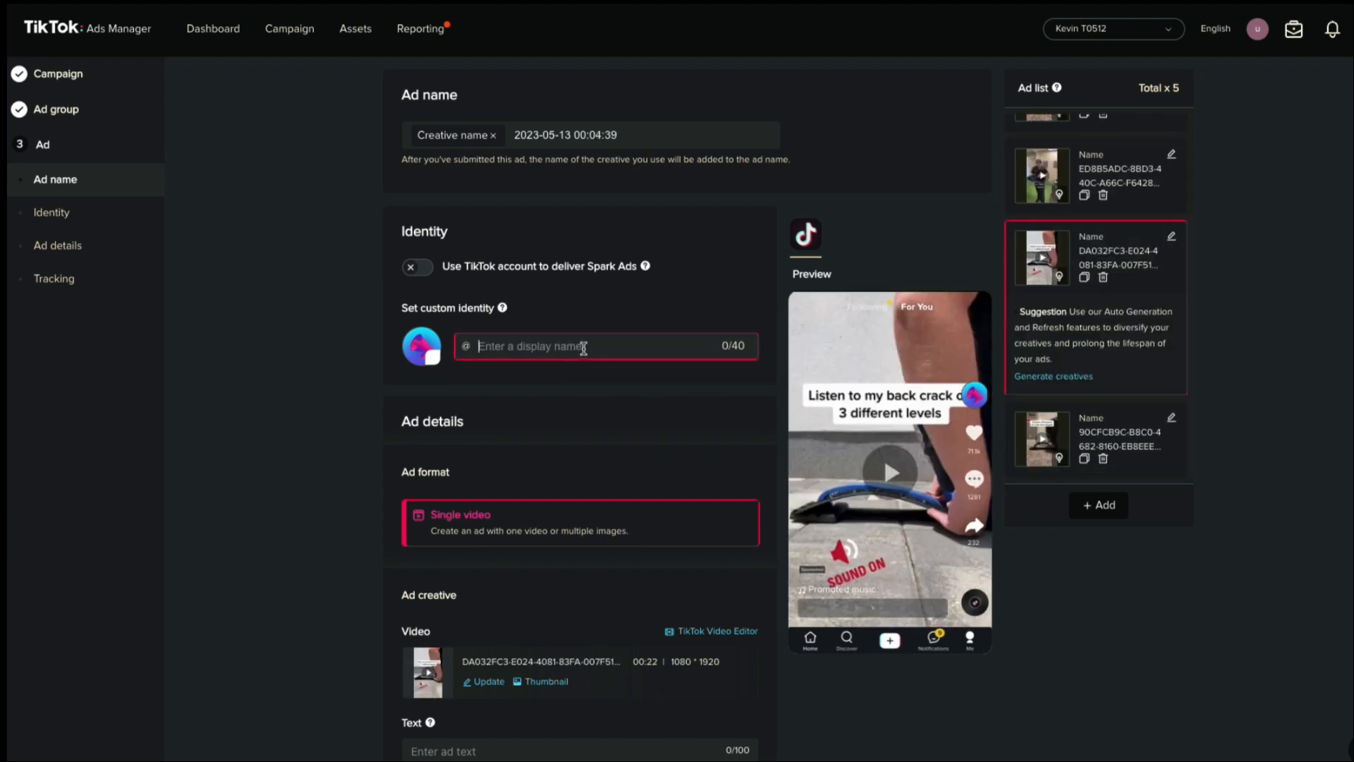
{"action": "key", "text": "ctrl+v"}
Give the fifth ad the same display name, mindurspine
{"action": "scroll", "coordinate": [1111, 394], "scroll_direction": "down", "scroll_amount": 3}
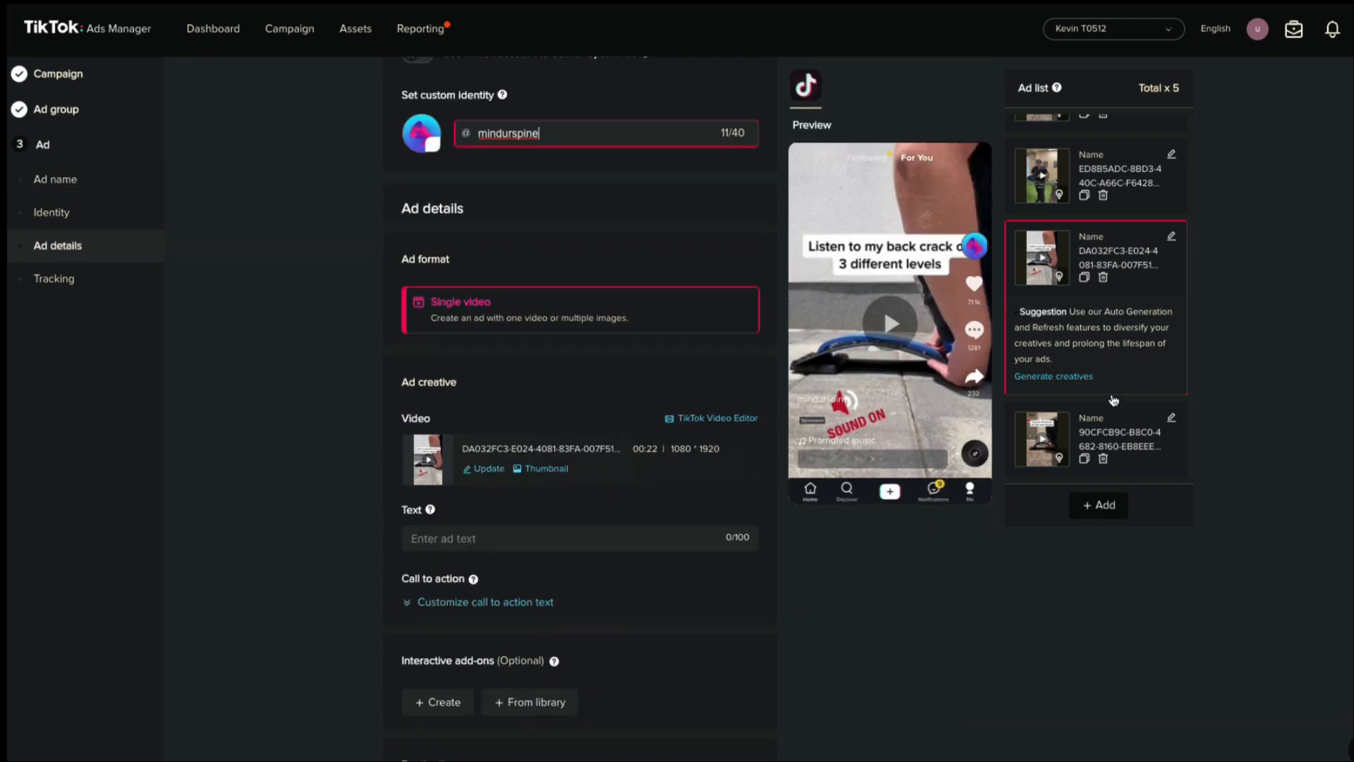
{"action": "left_click", "coordinate": [1121, 432]}
{"action": "scroll", "coordinate": [497, 550], "scroll_direction": "down", "scroll_amount": 3}
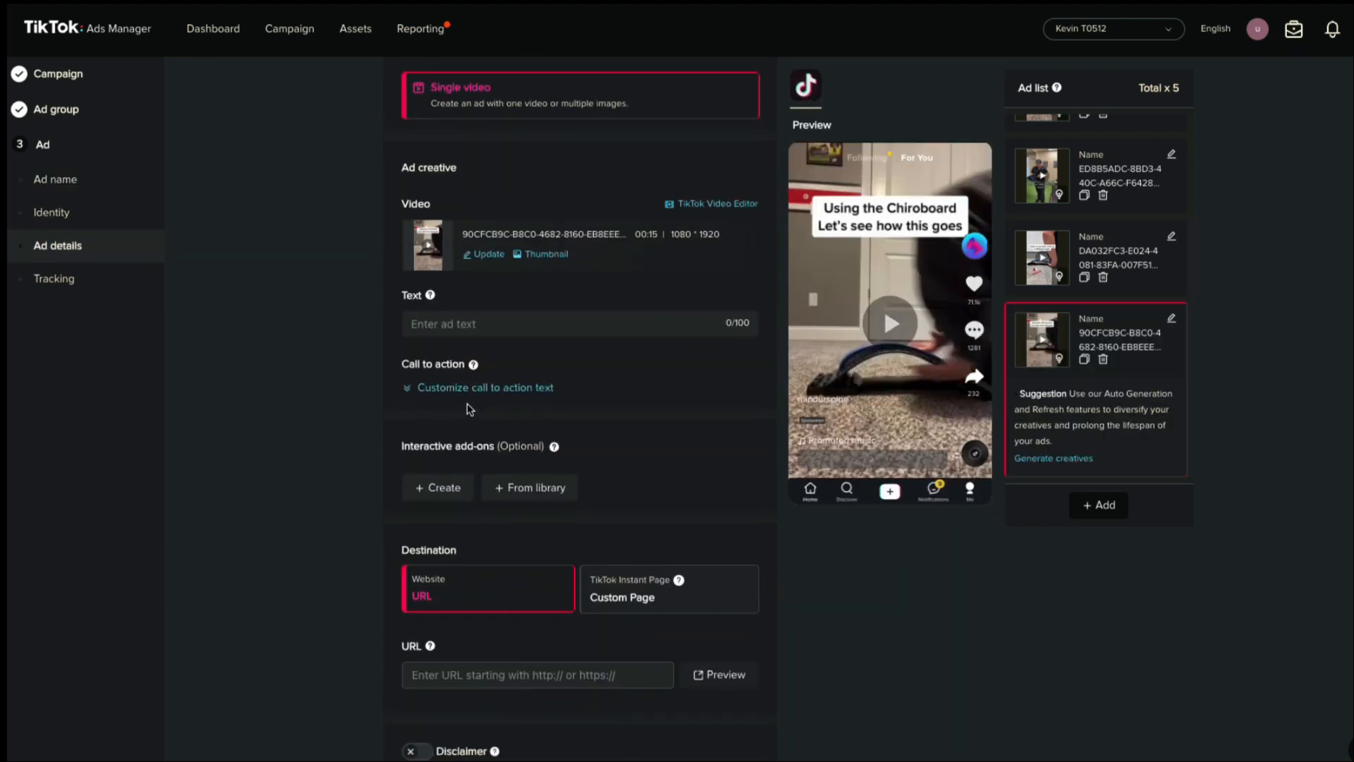
Enter the ad text "Get yours now for 50% OFF" for the first ad
{"action": "scroll", "coordinate": [1097, 364], "scroll_direction": "up", "scroll_amount": 10}
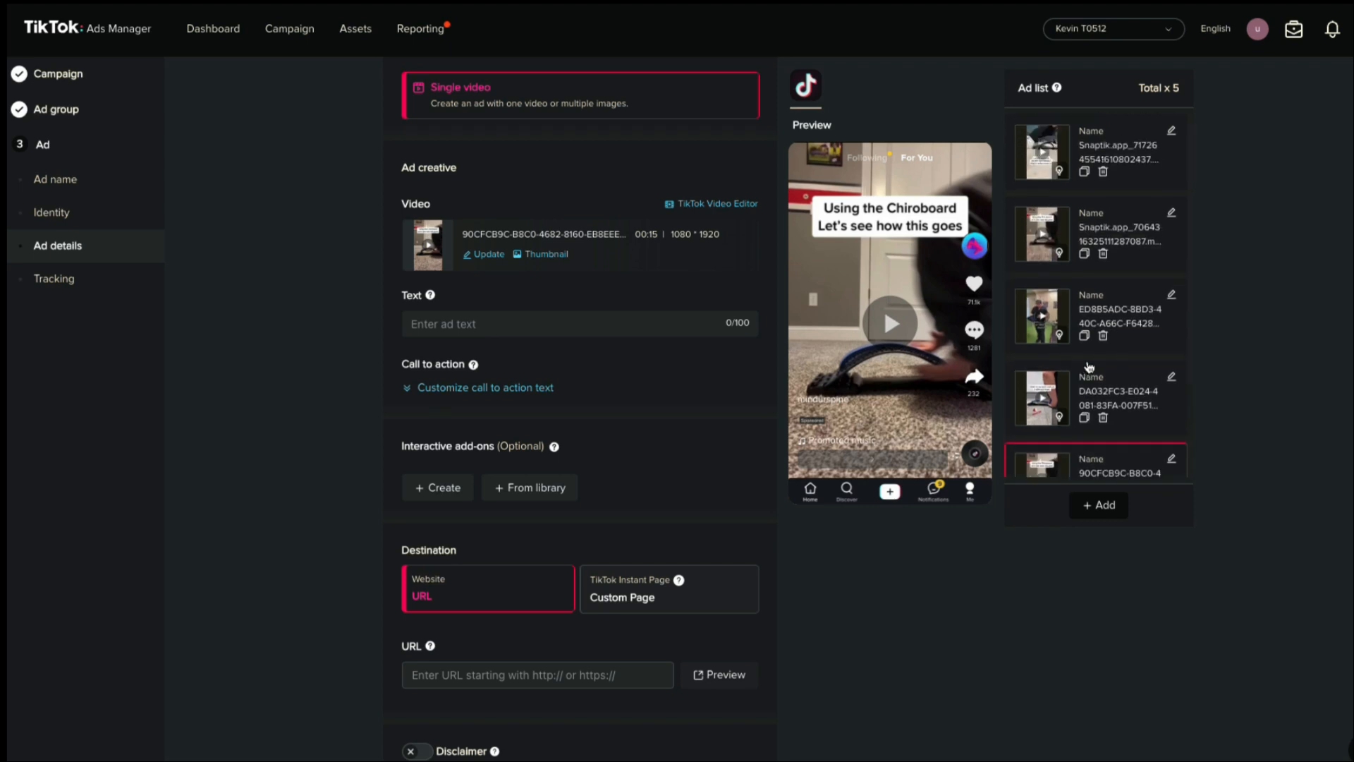
{"action": "left_click", "coordinate": [1093, 151]}
{"action": "scroll", "coordinate": [471, 363], "scroll_direction": "down", "scroll_amount": 5}
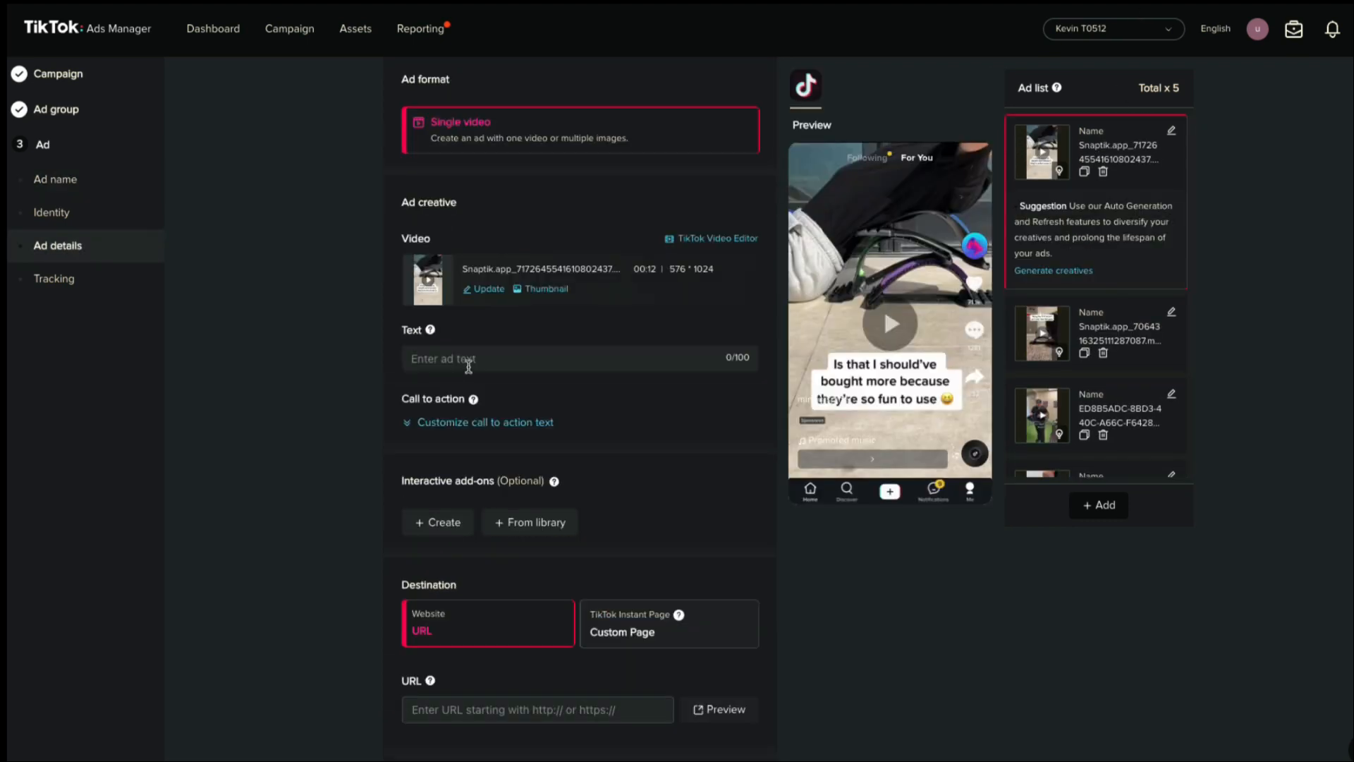
{"action": "left_click", "coordinate": [472, 365]}
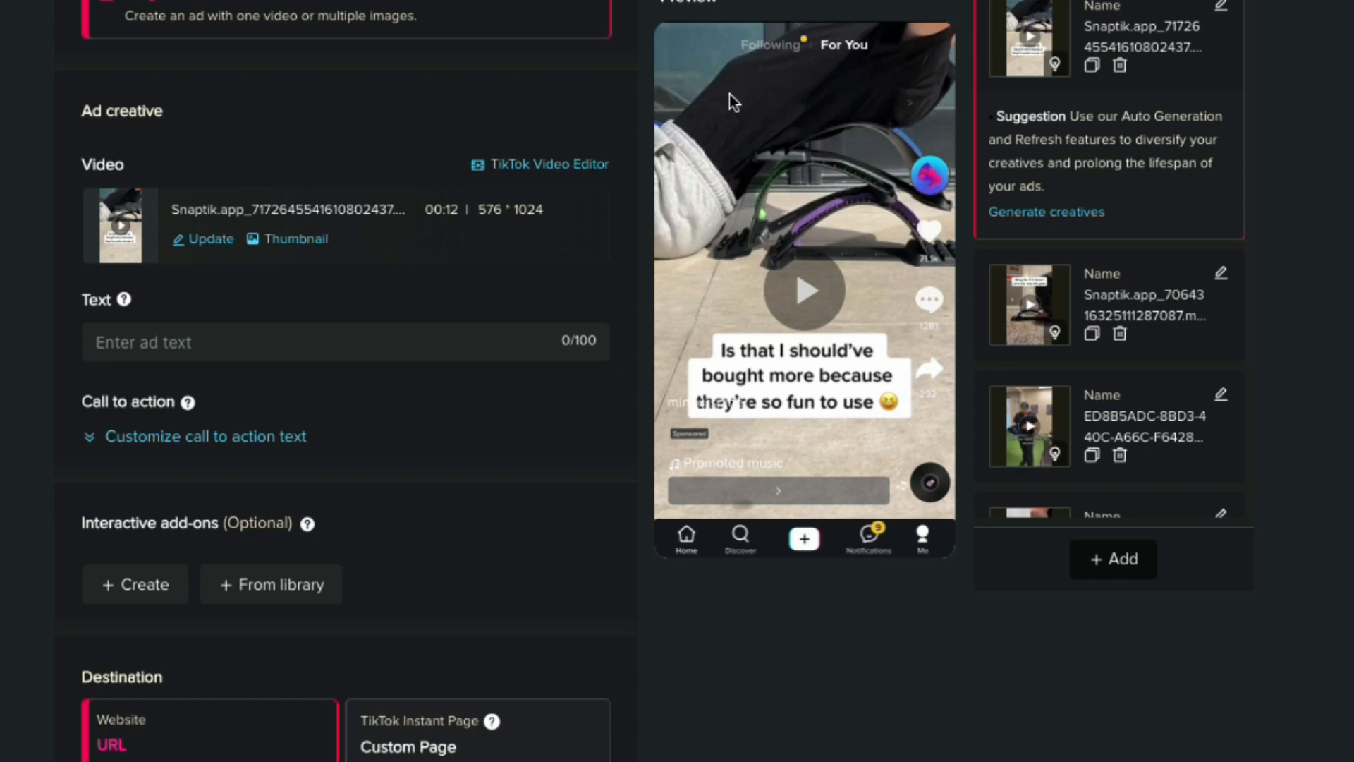
{"action": "type", "text": "Get you"}
{"action": "key", "text": "BackSpace"}
{"action": "type", "text": "your"}
{"action": "type", "text": "s "}
{"action": "type", "text": "n"}
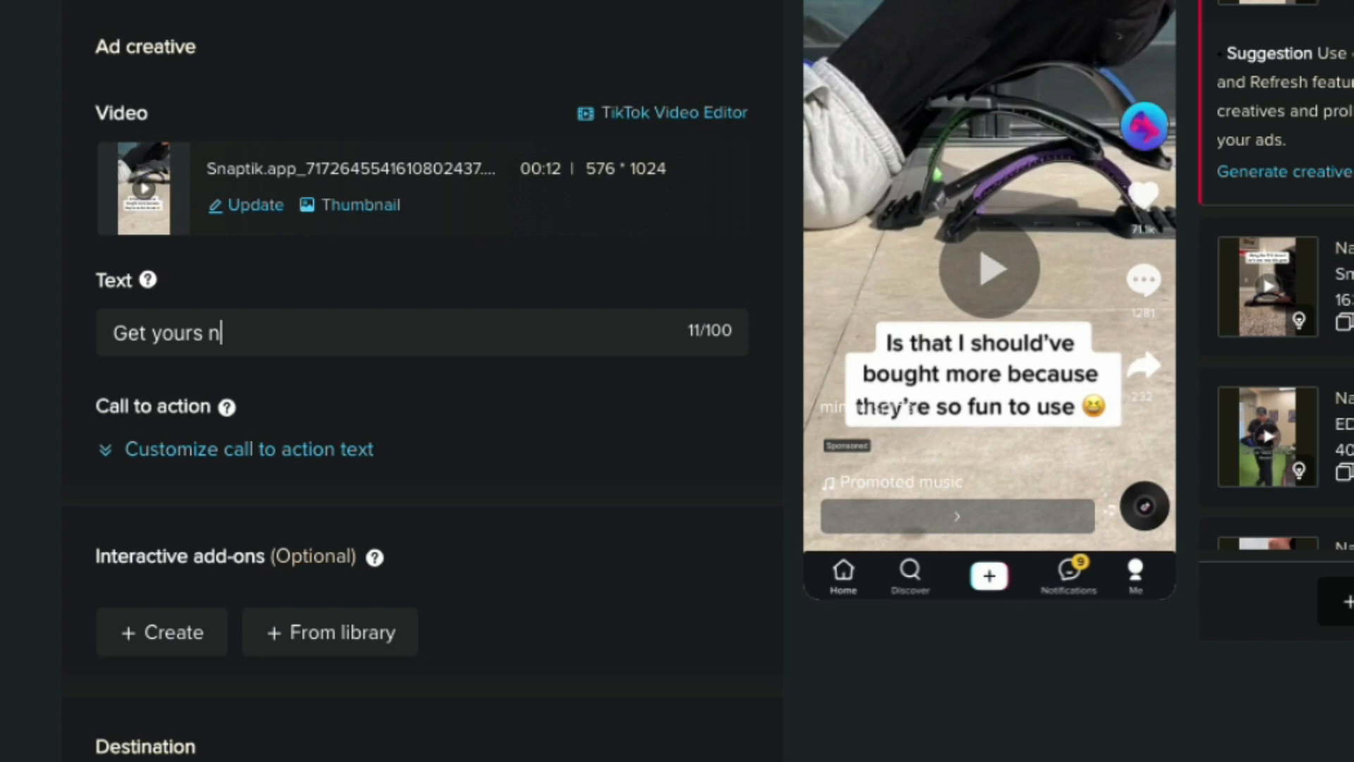
{"action": "type", "text": "ow for 50% OFF"}
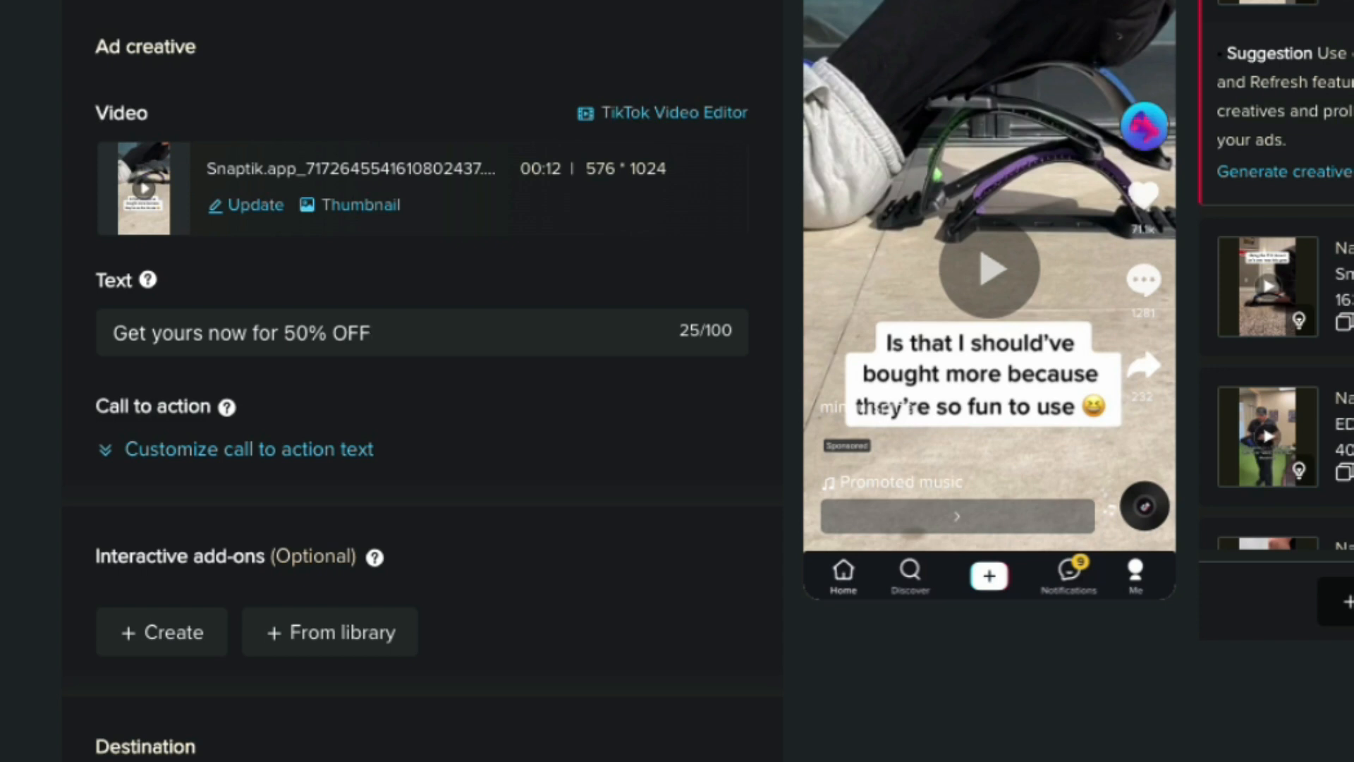
Copy the first ad's text "Get yours now for 50% OFF" into the second and third ads
{"action": "triple_click", "coordinate": [310, 335]}
{"action": "key", "text": "ctrl+c"}
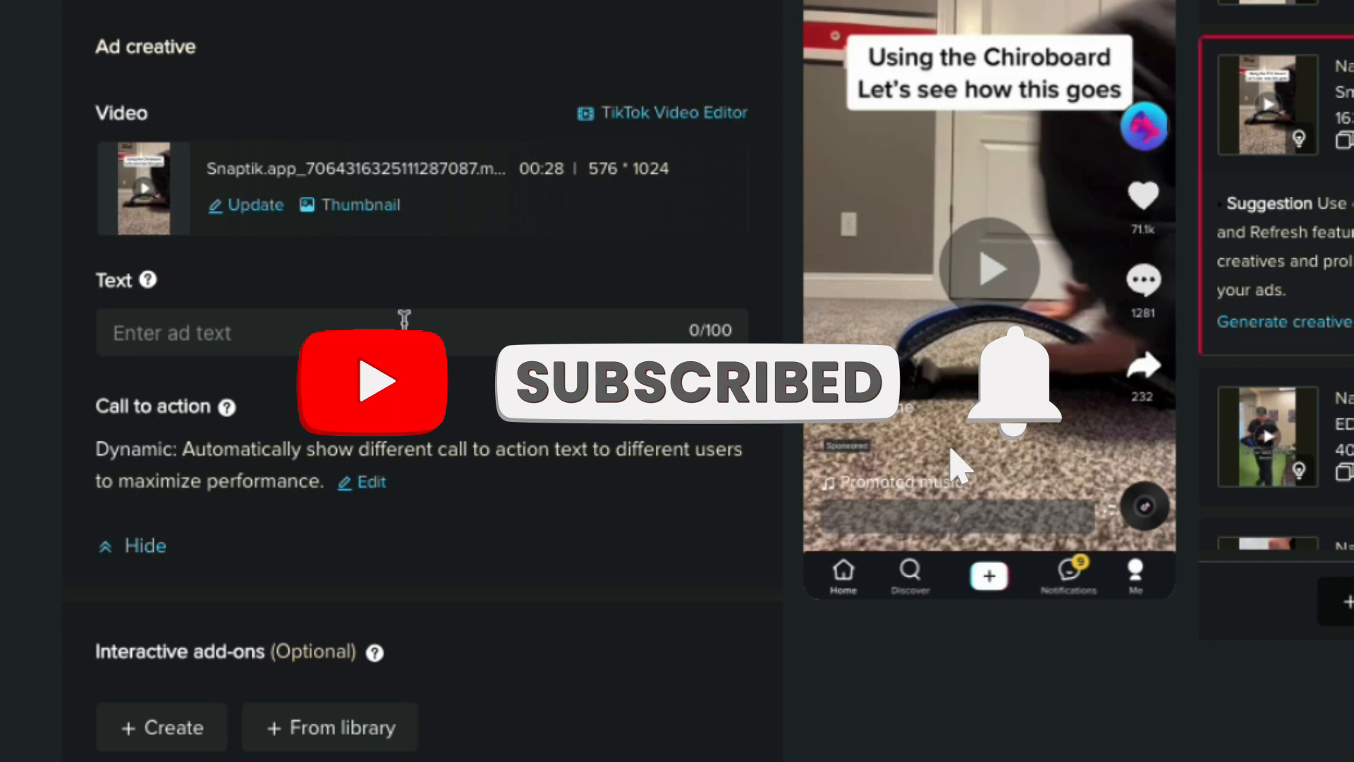
{"action": "left_click", "coordinate": [404, 319]}
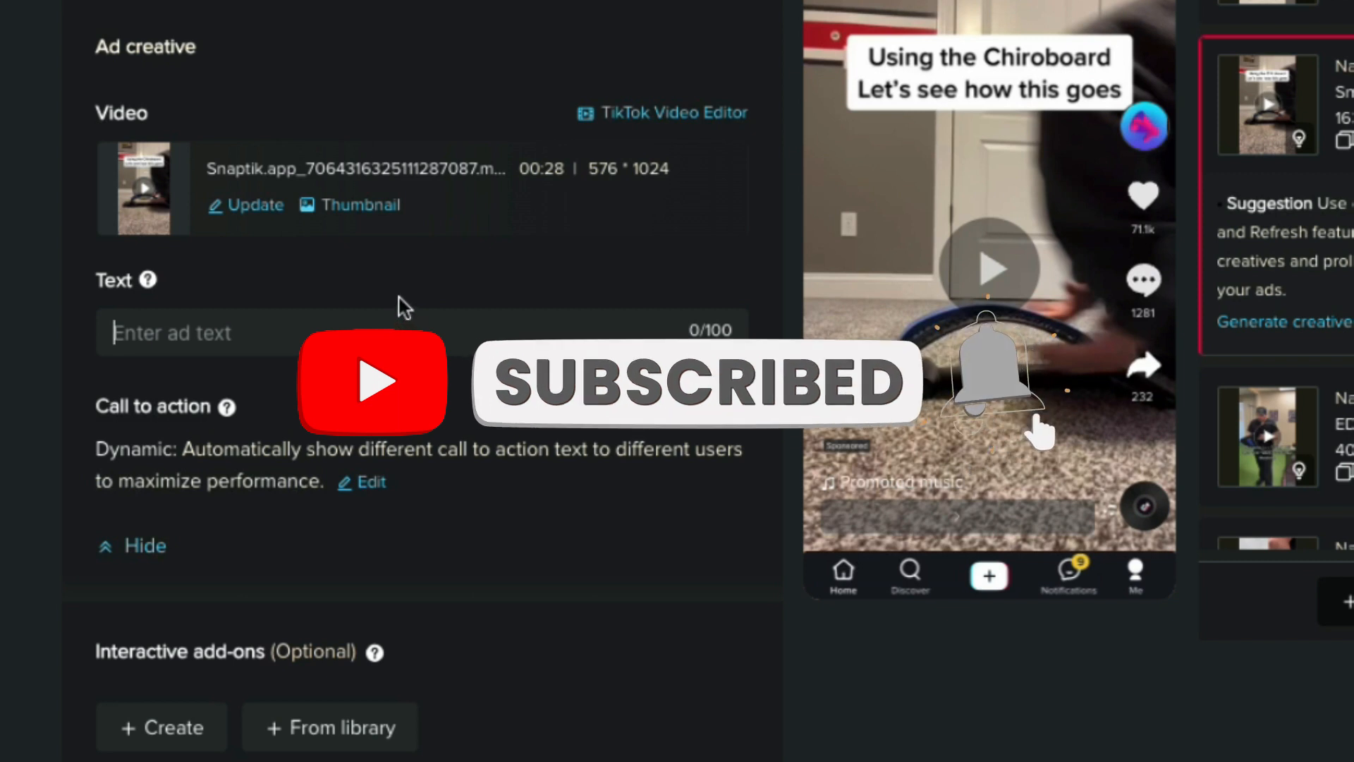
{"action": "key", "text": "ctrl+v"}
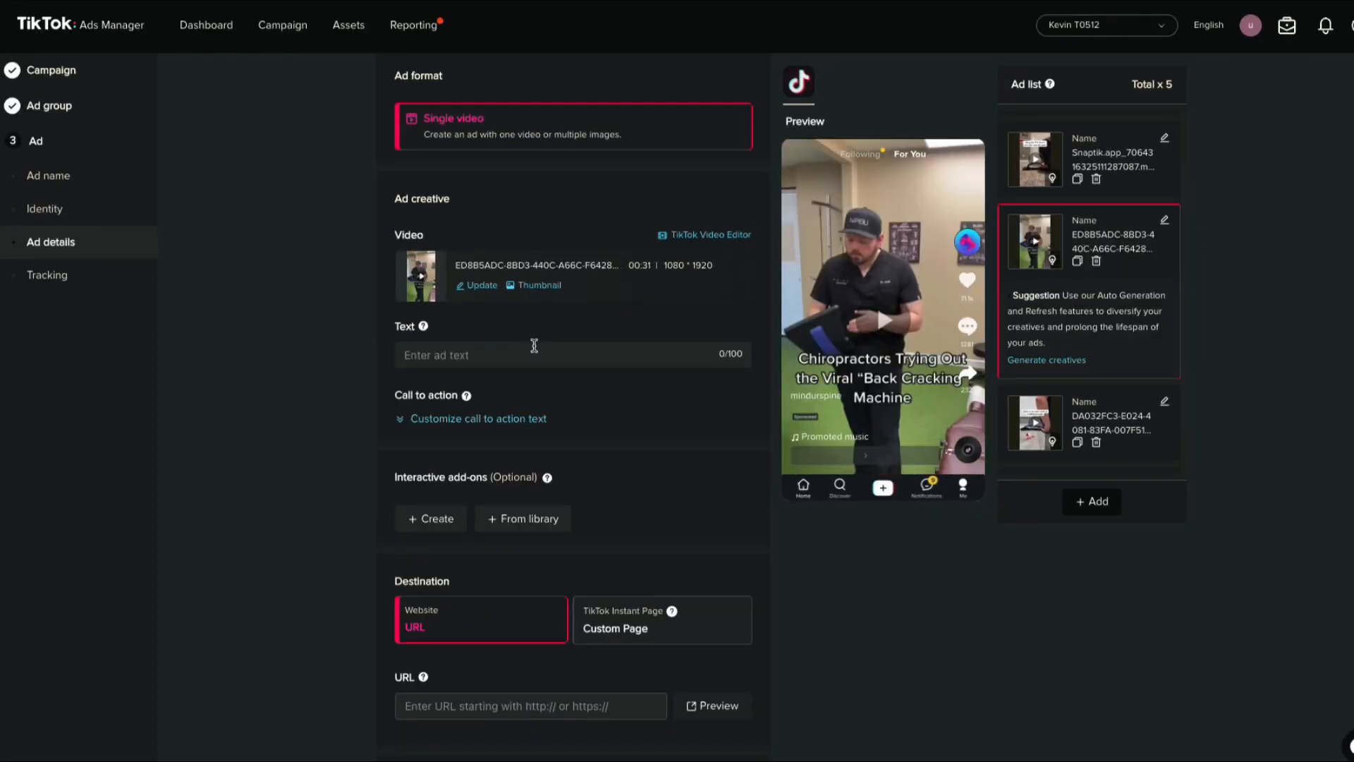
{"action": "key", "text": "ctrl+v"}
{"action": "scroll", "coordinate": [1036, 332], "scroll_direction": "down", "scroll_amount": 1}
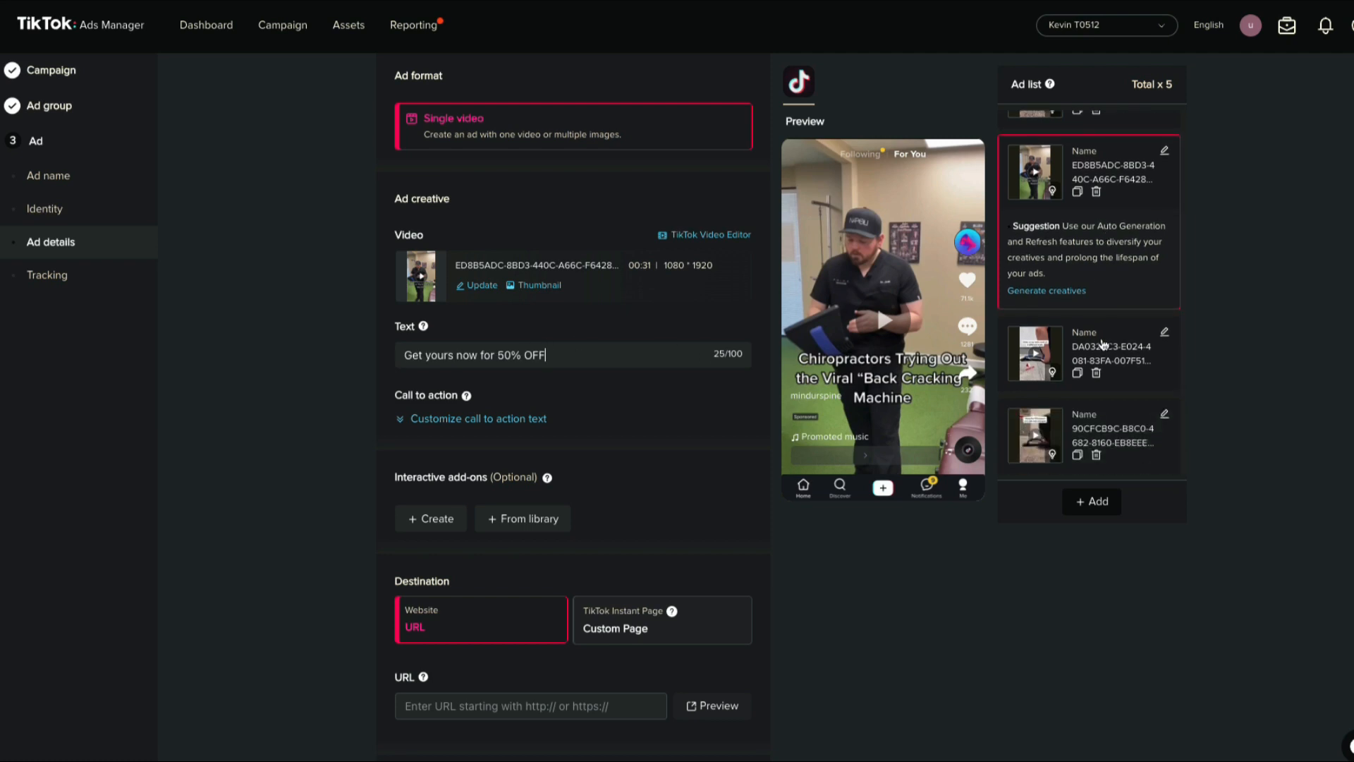
Fill in the copied text "Get yours now for 50% OFF" for the fourth and fifth ads
{"action": "left_click", "coordinate": [1038, 351]}
{"action": "left_click", "coordinate": [605, 362]}
{"action": "key", "text": "ctrl+v"}
{"action": "scroll", "coordinate": [605, 362], "scroll_direction": "down", "scroll_amount": 1}
{"action": "left_click", "coordinate": [1095, 423]}
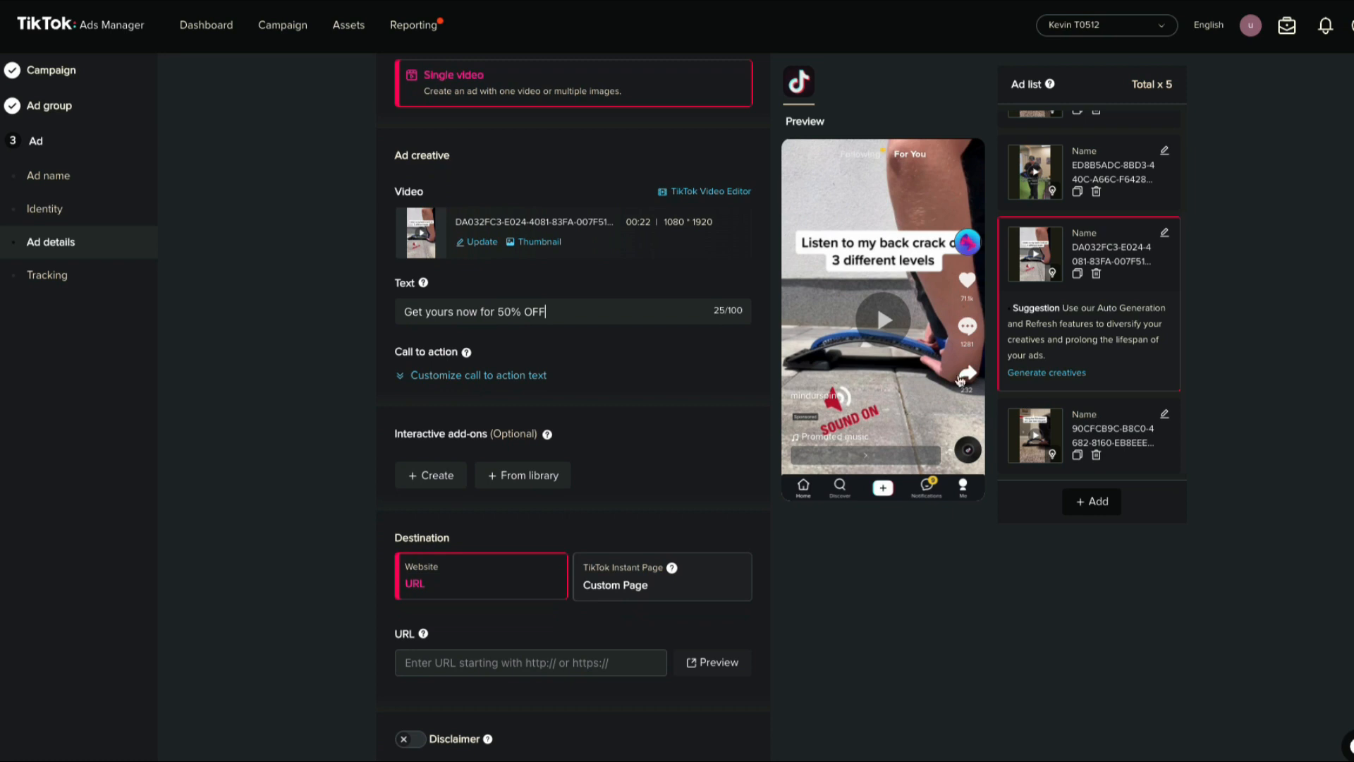
{"action": "left_click", "coordinate": [457, 318]}
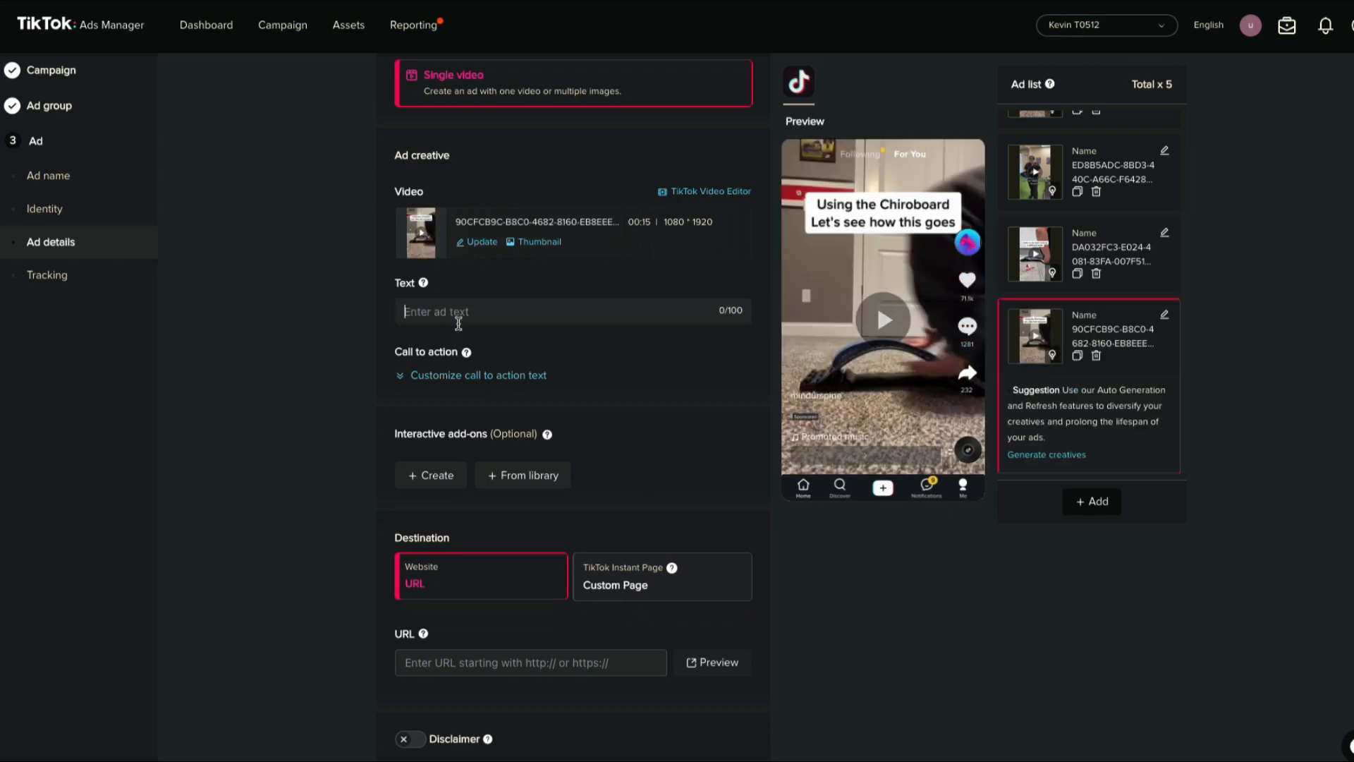
{"action": "key", "text": "ctrl+v"}
Set the first ad's call to action to Standard with the text "Shop now"
{"action": "left_click", "coordinate": [525, 376]}
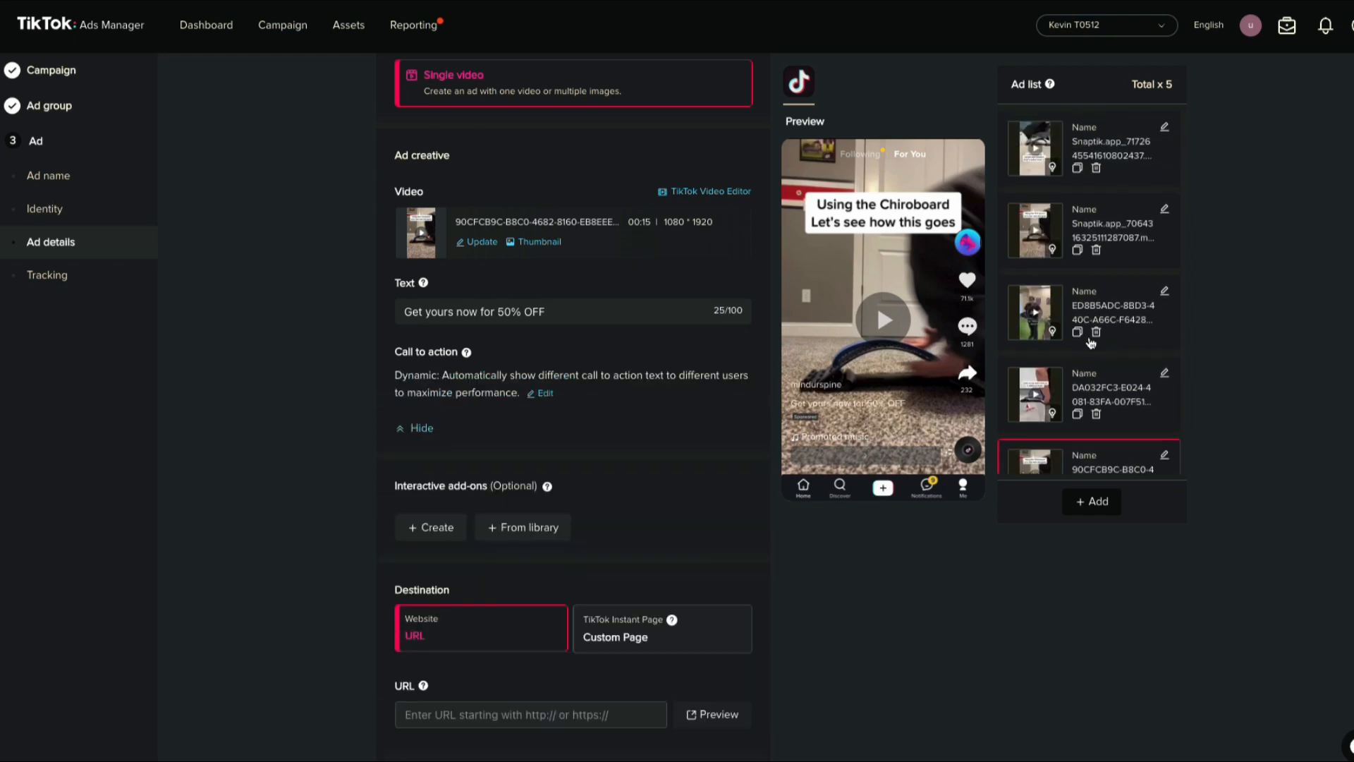
{"action": "left_click", "coordinate": [1071, 134]}
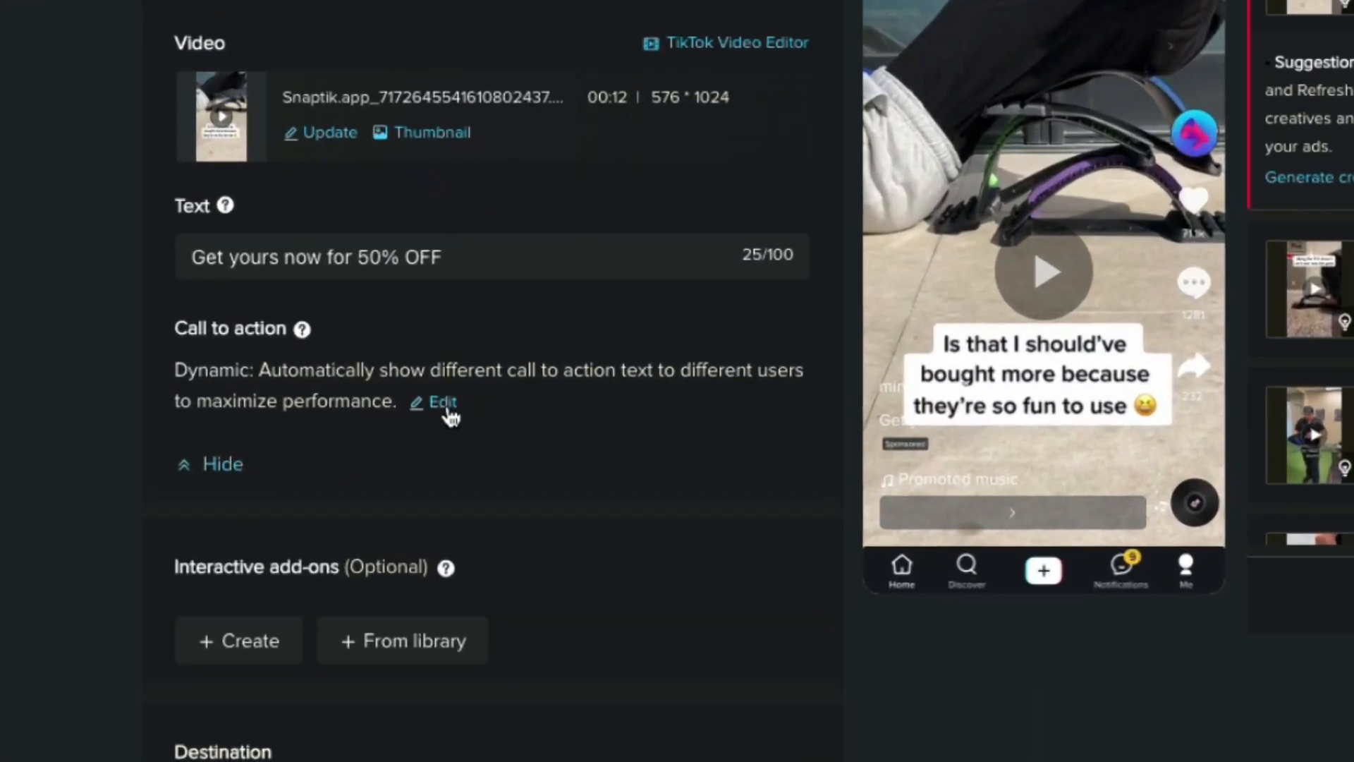
{"action": "left_click", "coordinate": [444, 403]}
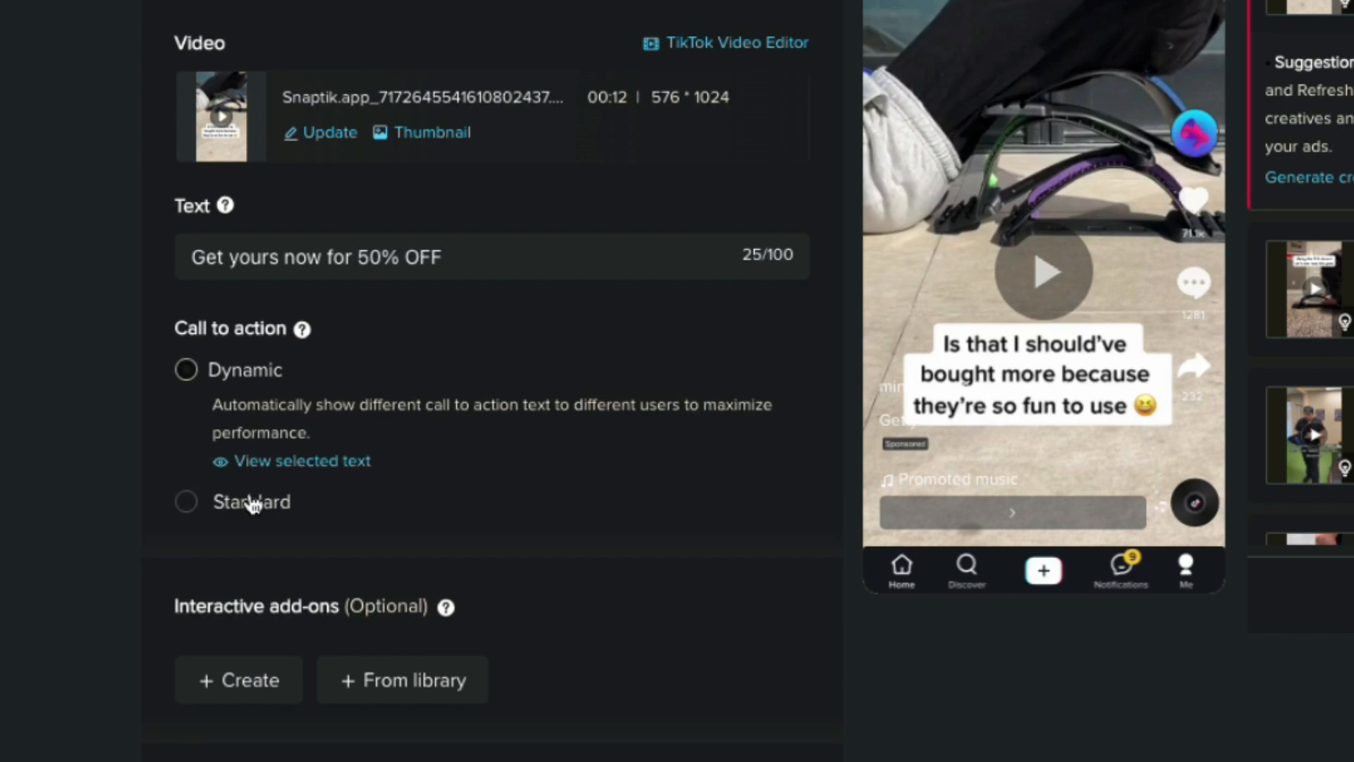
{"action": "left_click", "coordinate": [189, 504]}
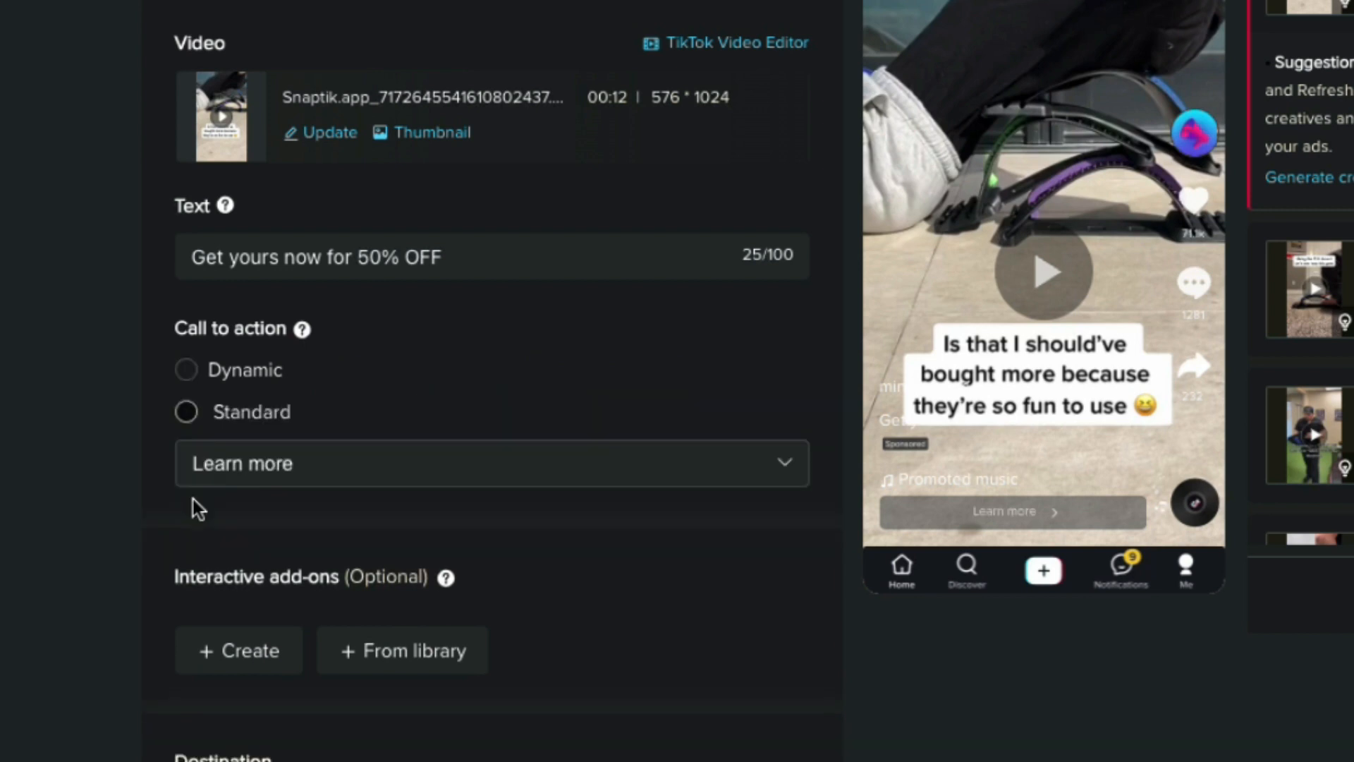
{"action": "left_click", "coordinate": [282, 462]}
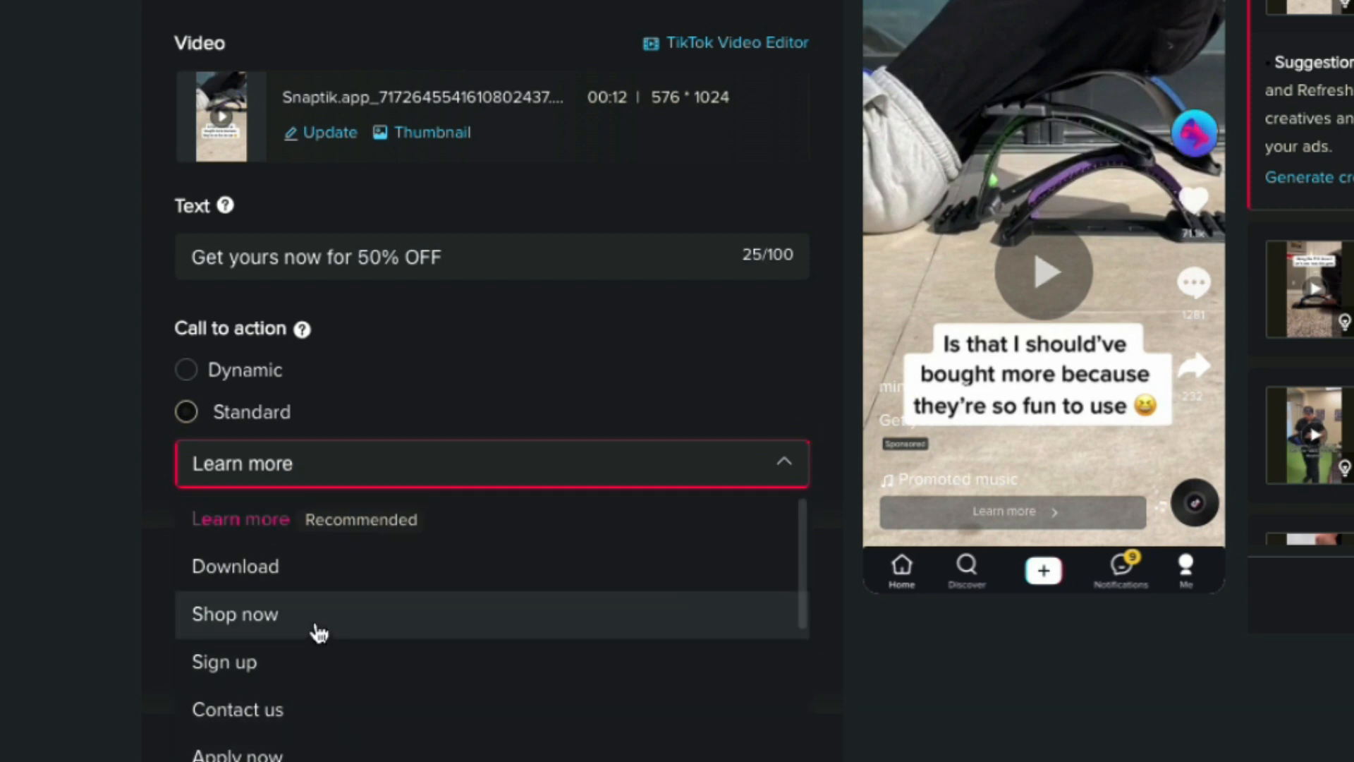
{"action": "left_click", "coordinate": [319, 630]}
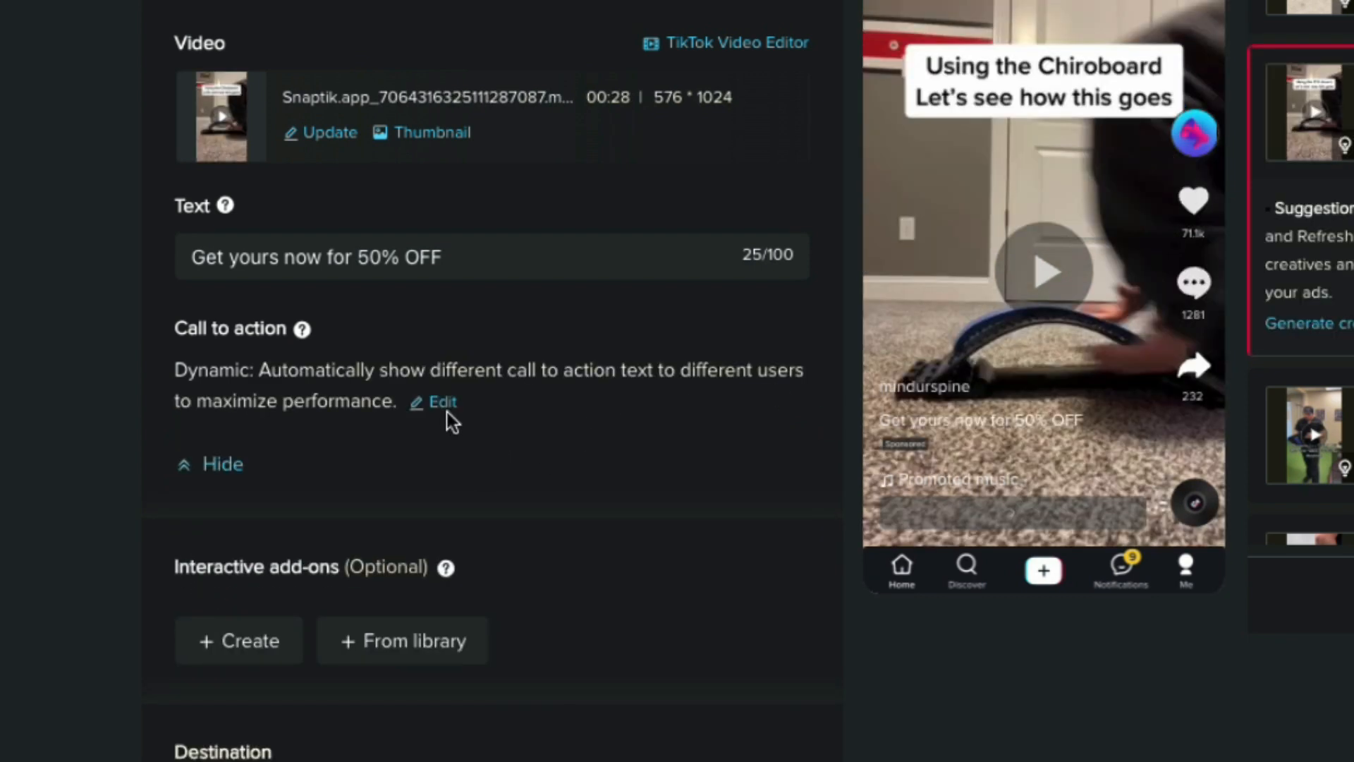
Change the second ad's call to action from Dynamic to Standard with the text "Shop now"
{"action": "left_click", "coordinate": [443, 404]}
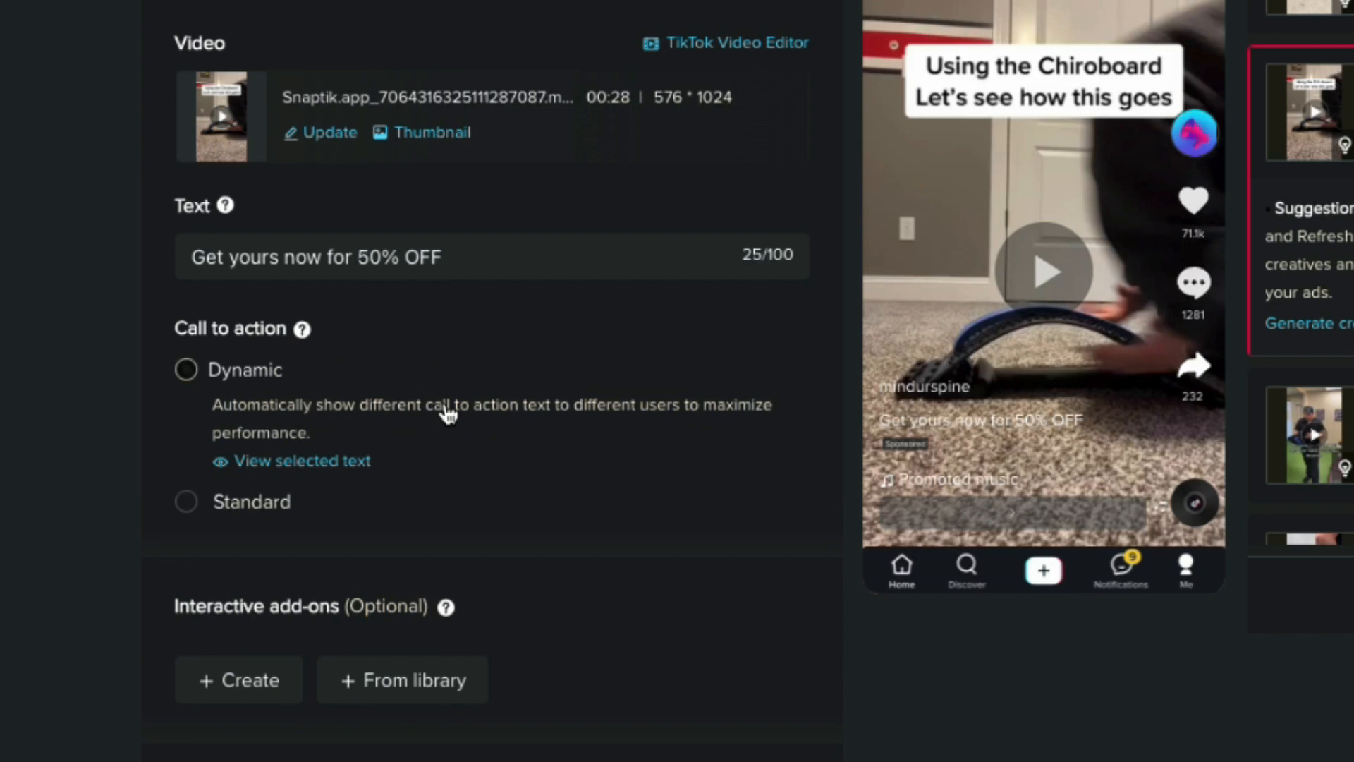
{"action": "left_click", "coordinate": [255, 513]}
{"action": "left_click", "coordinate": [302, 469]}
{"action": "left_click", "coordinate": [238, 613]}
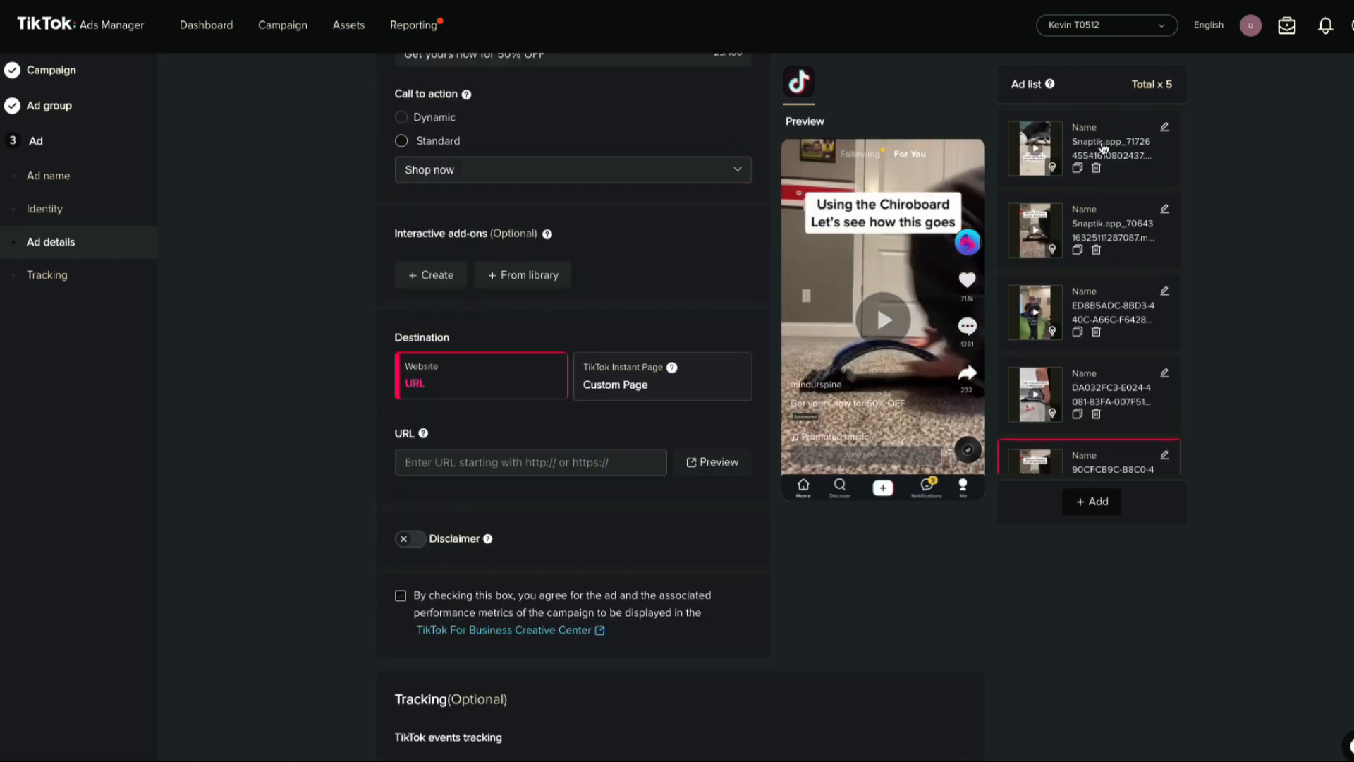
{"action": "left_click", "coordinate": [1104, 146]}
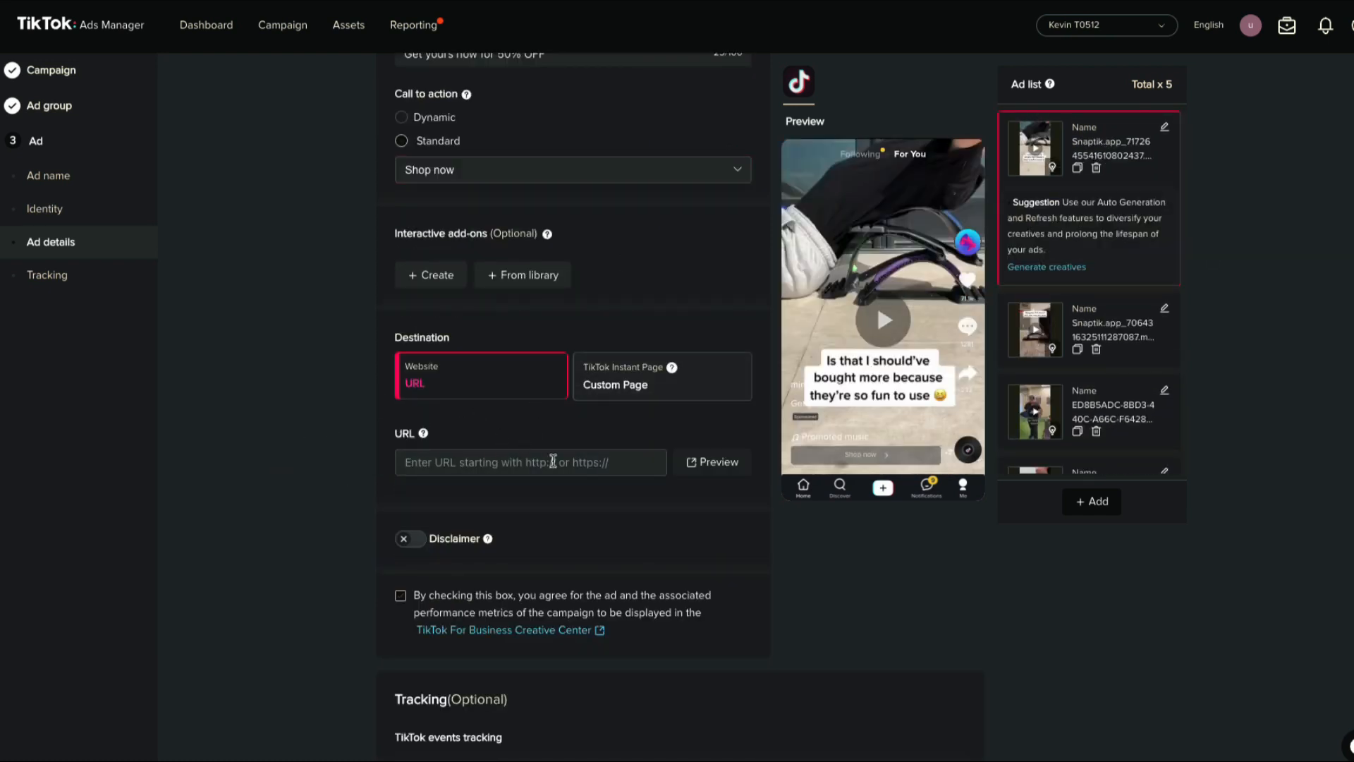
{"action": "left_click", "coordinate": [462, 469]}
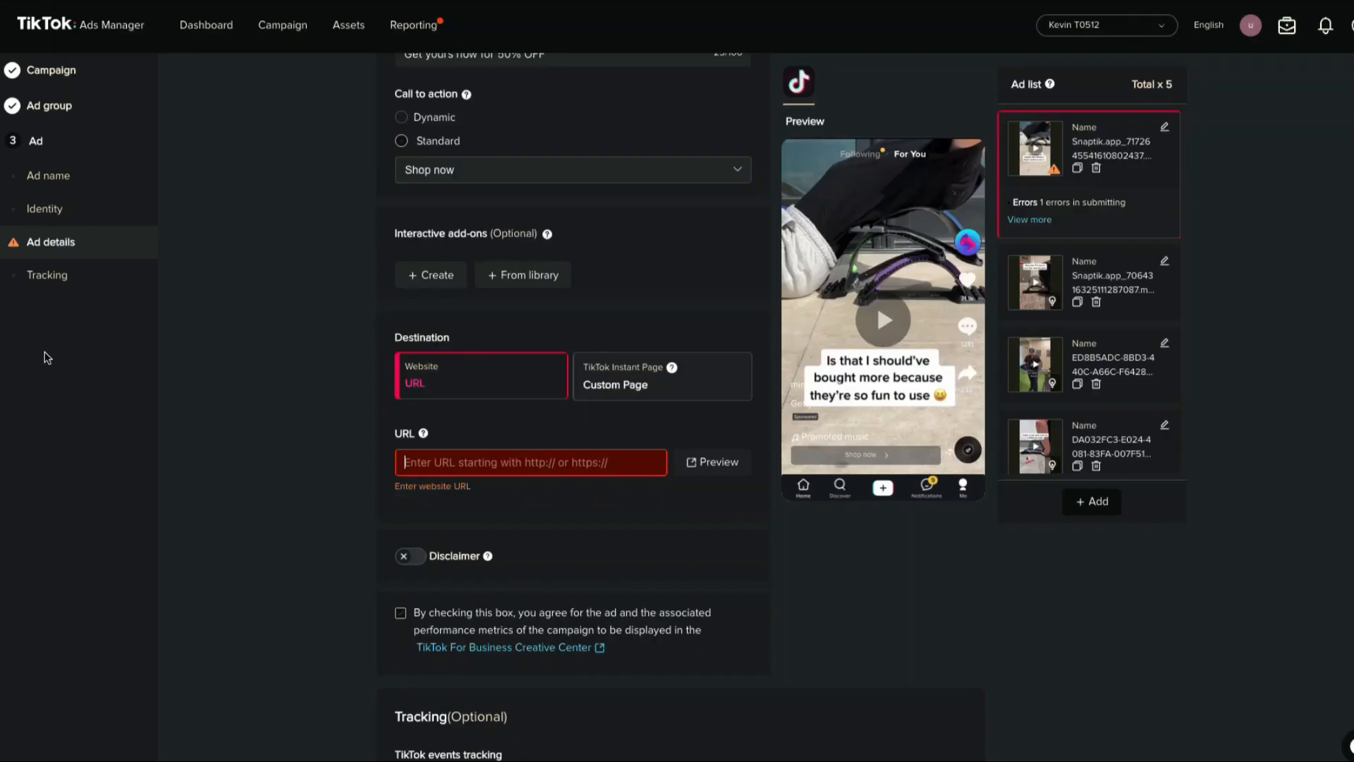
{"action": "left_click", "coordinate": [502, 461]}
{"action": "key", "text": "ctrl+v"}
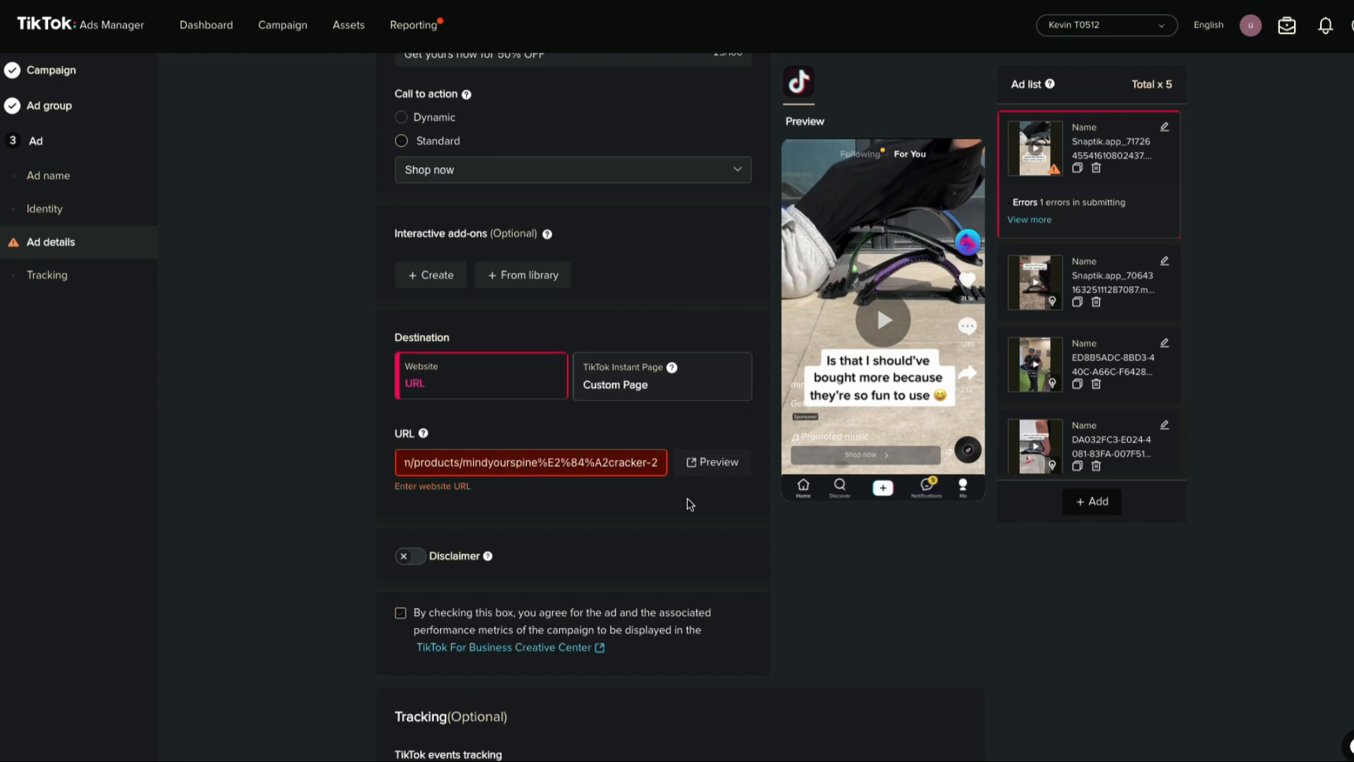
{"action": "left_click", "coordinate": [853, 548]}
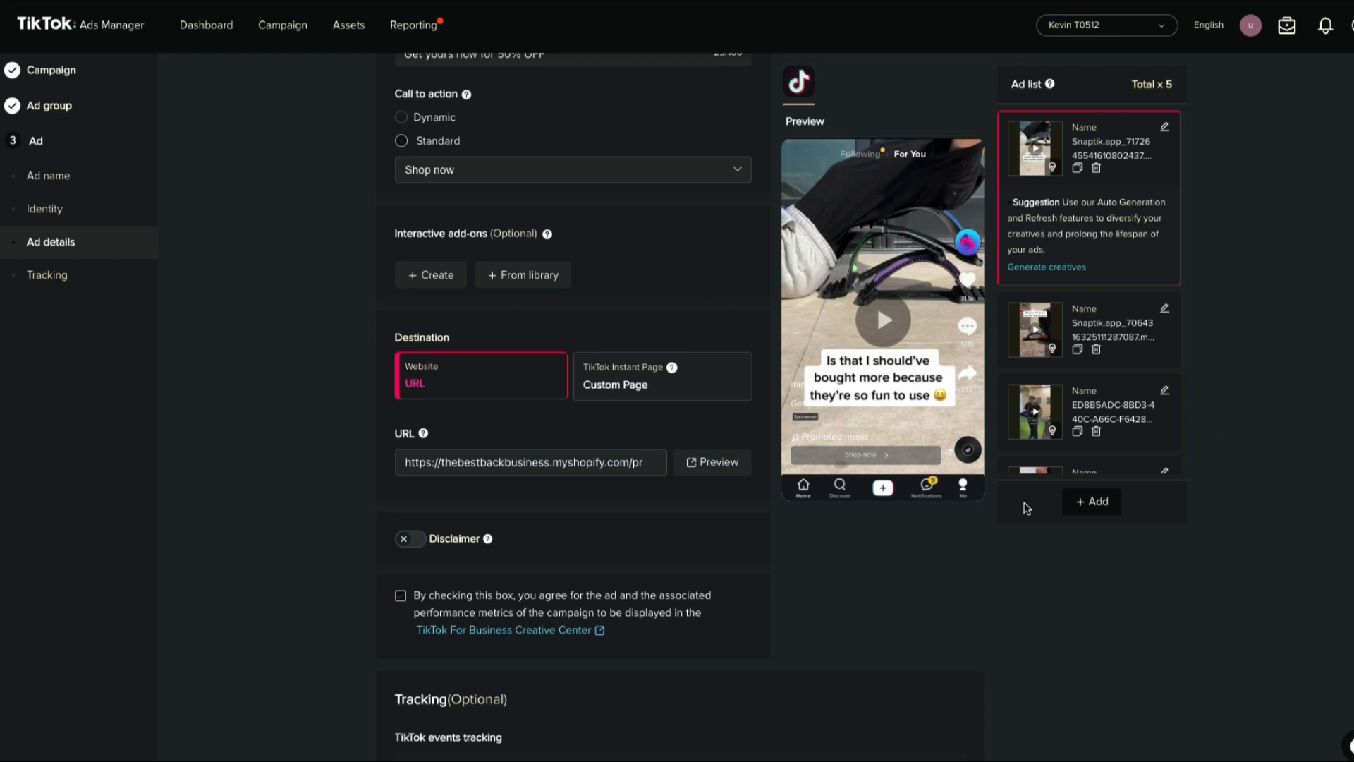
{"action": "scroll", "coordinate": [701, 698], "scroll_direction": "down", "scroll_amount": 5}
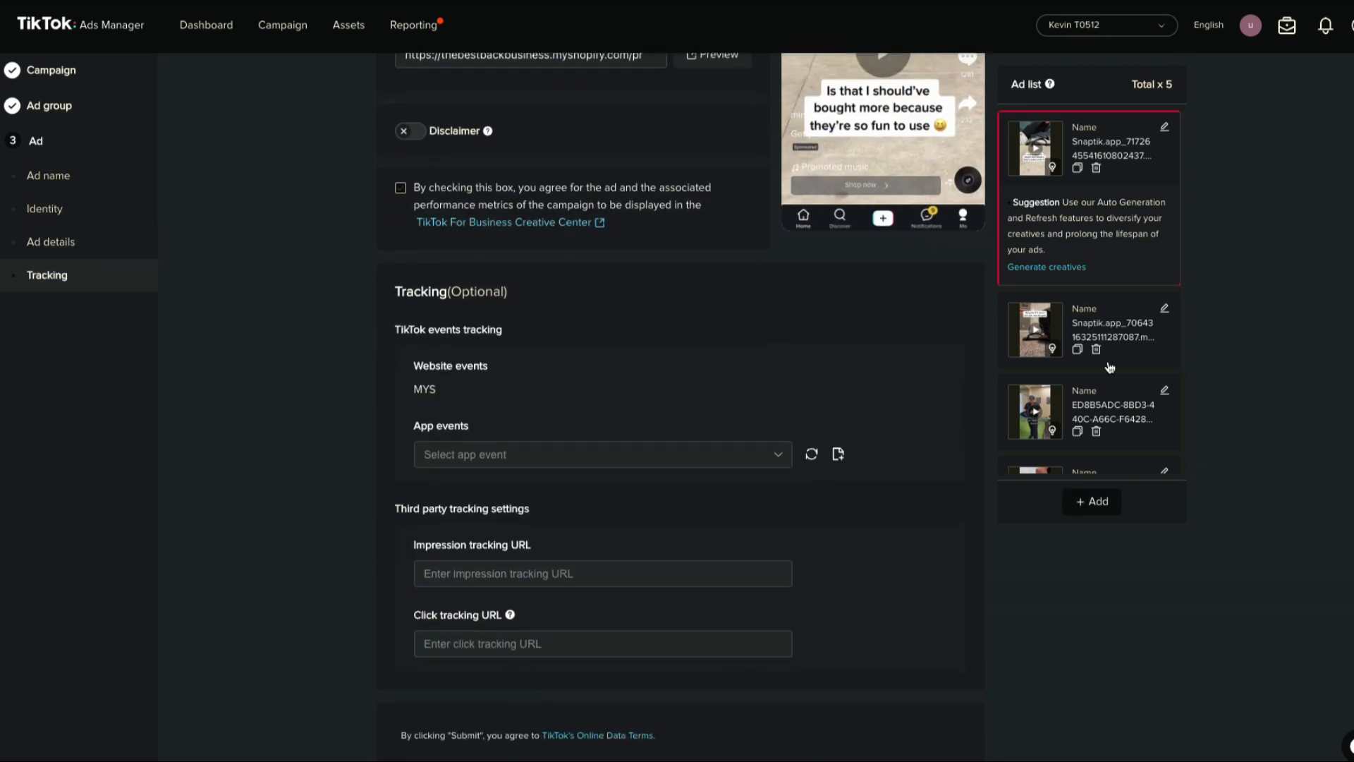
{"action": "scroll", "coordinate": [493, 638], "scroll_direction": "up", "scroll_amount": 6}
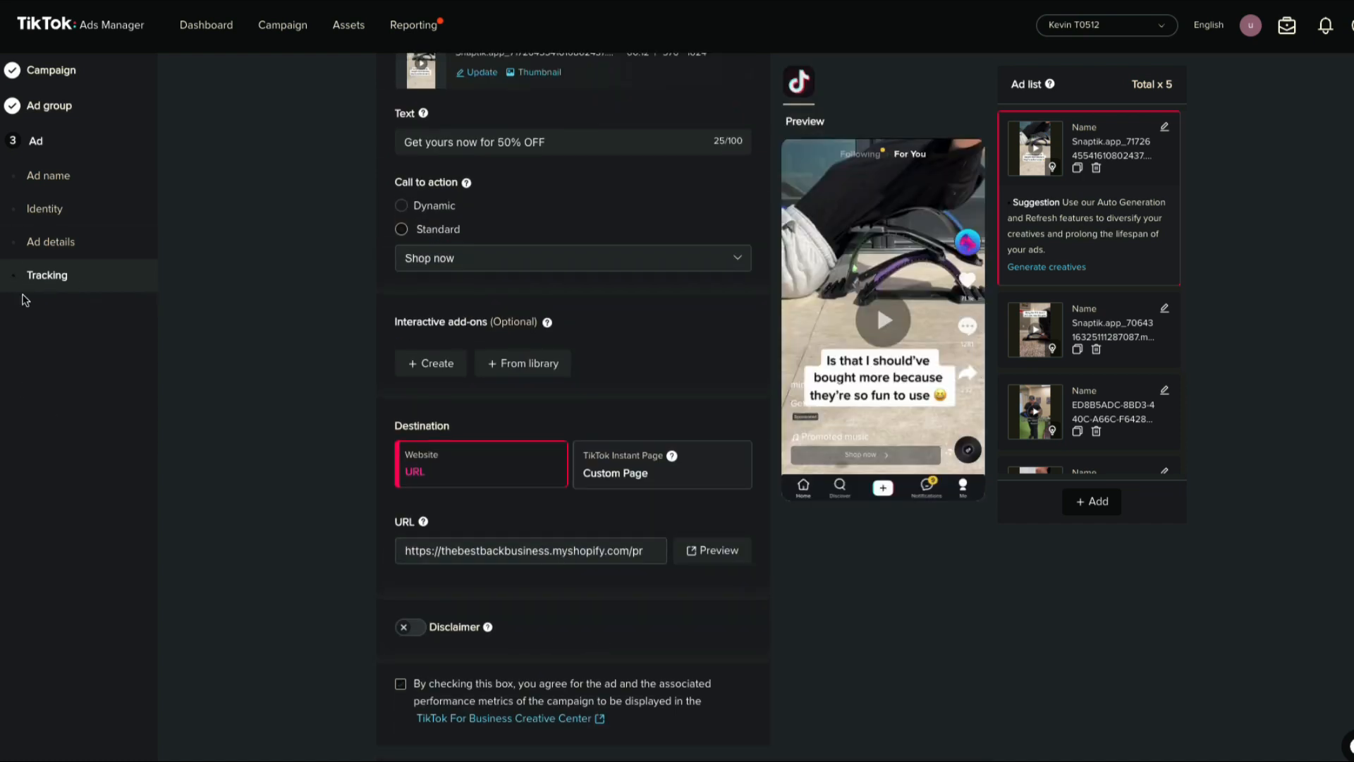
Paste the same product page URL as the website destination of the second, third and fourth ads
{"action": "left_click", "coordinate": [1091, 310]}
{"action": "left_click", "coordinate": [529, 553]}
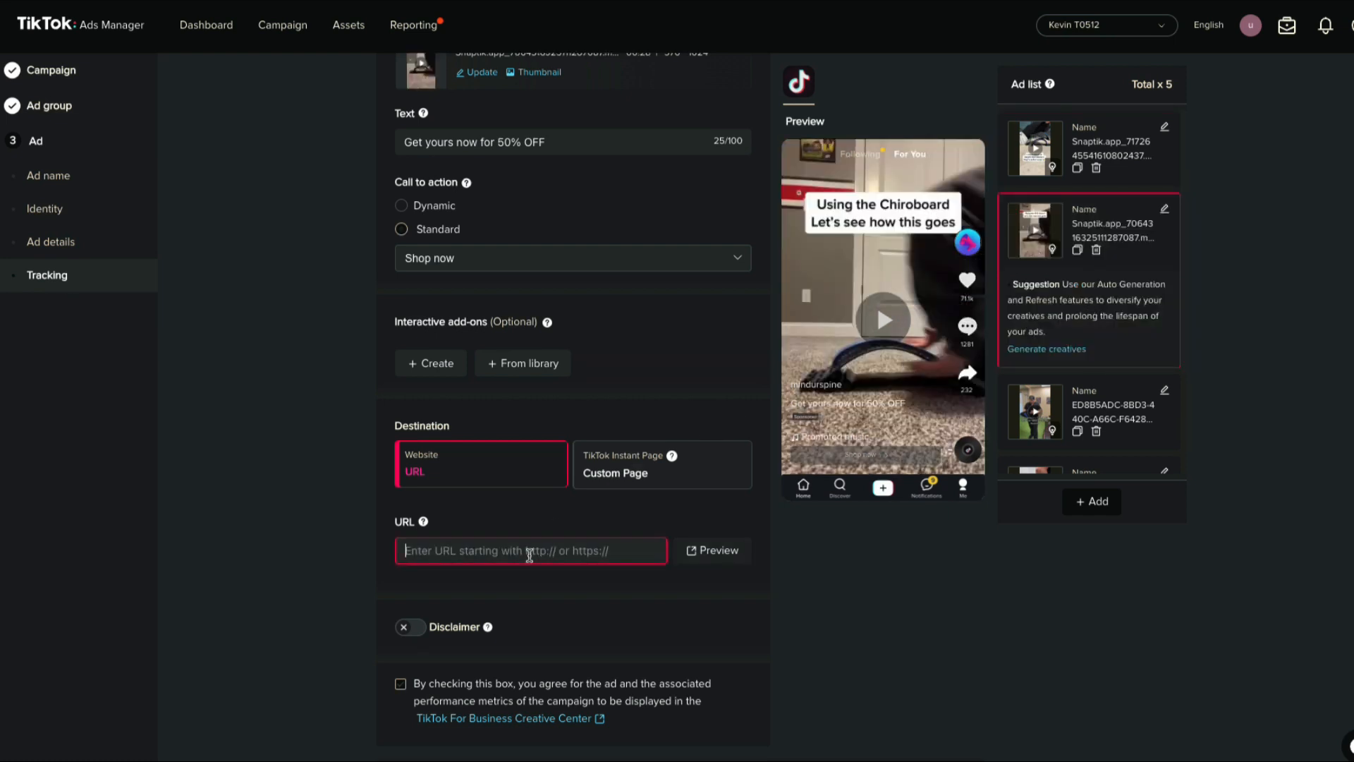
{"action": "key", "text": "ctrl+v"}
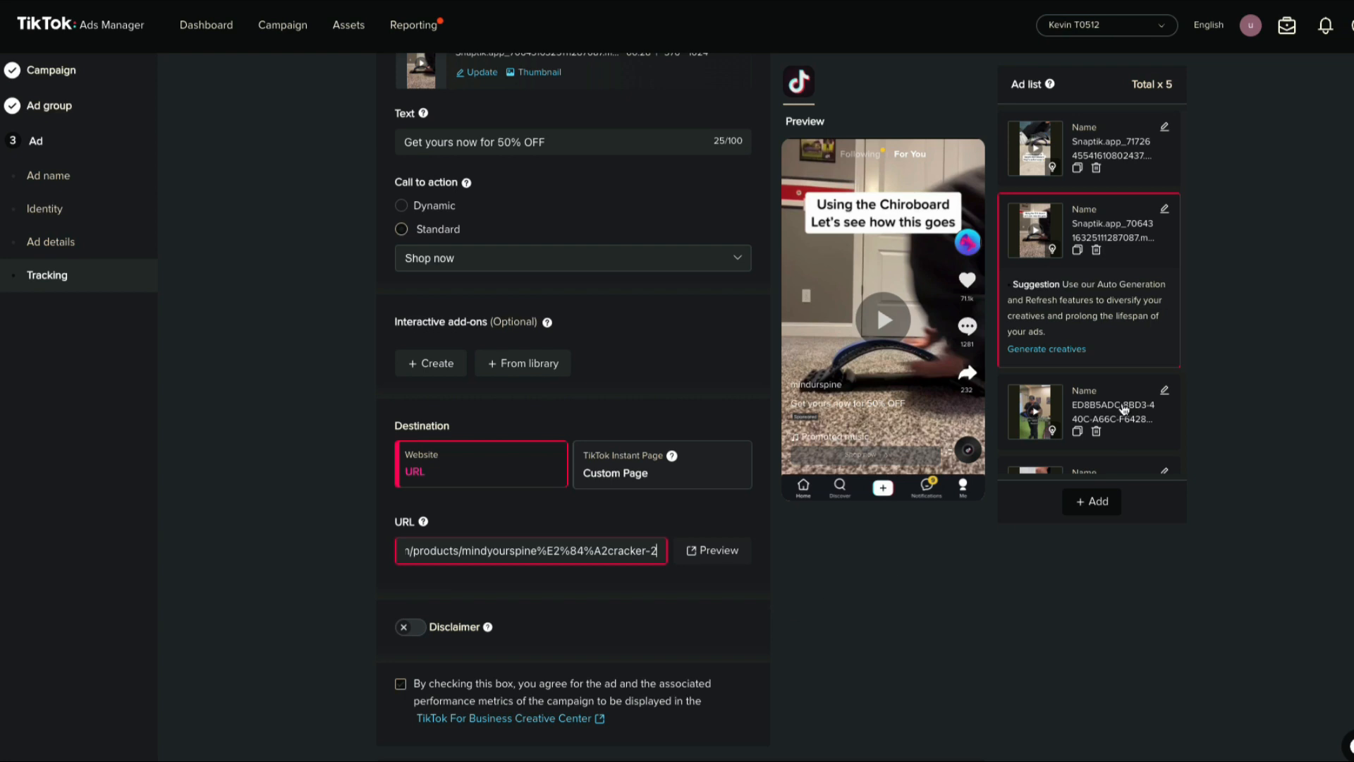
{"action": "left_click", "coordinate": [1100, 389]}
{"action": "left_click", "coordinate": [1002, 465]}
{"action": "left_click", "coordinate": [544, 525]}
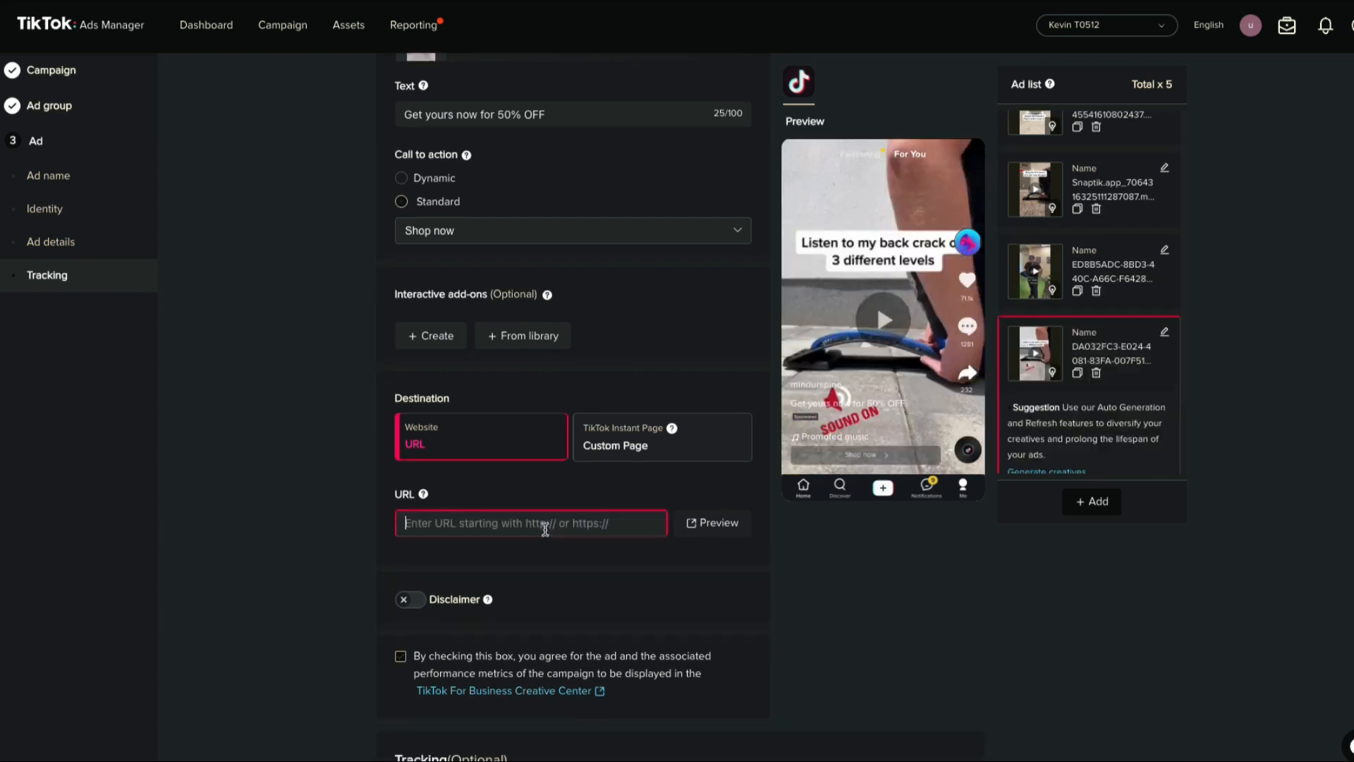
{"action": "key", "text": "ctrl+v"}
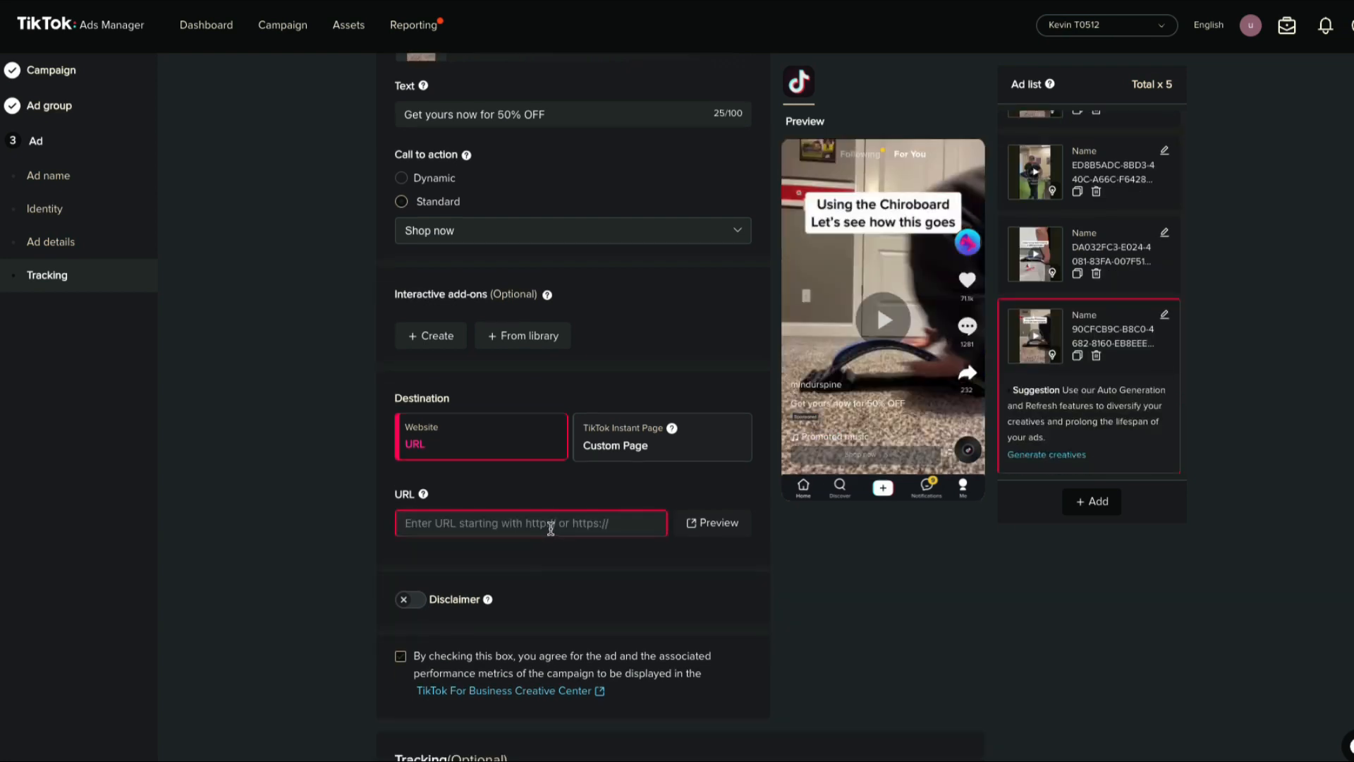
Give the fifth ad the same product page URL, submit the ads and return to the campaign list
{"action": "key", "text": "ctrl+v"}
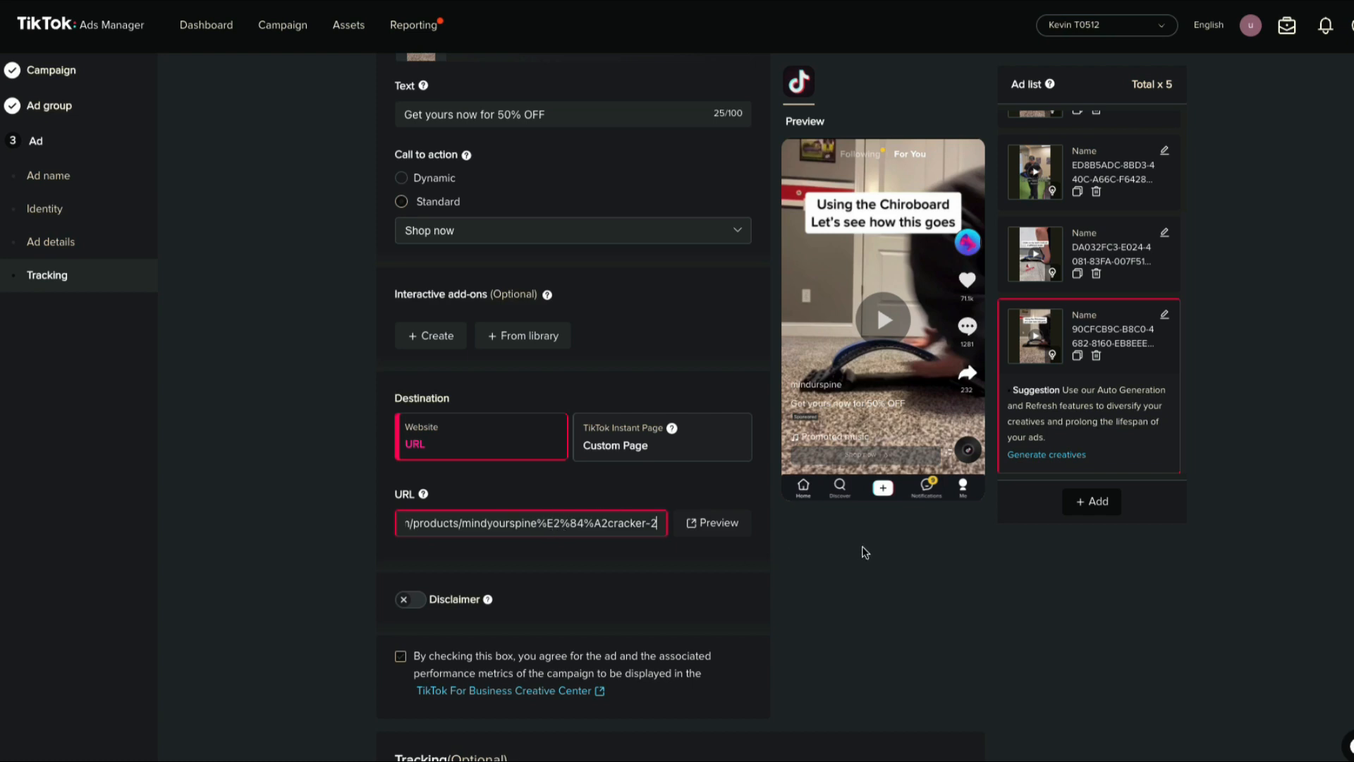
{"action": "left_click", "coordinate": [874, 603]}
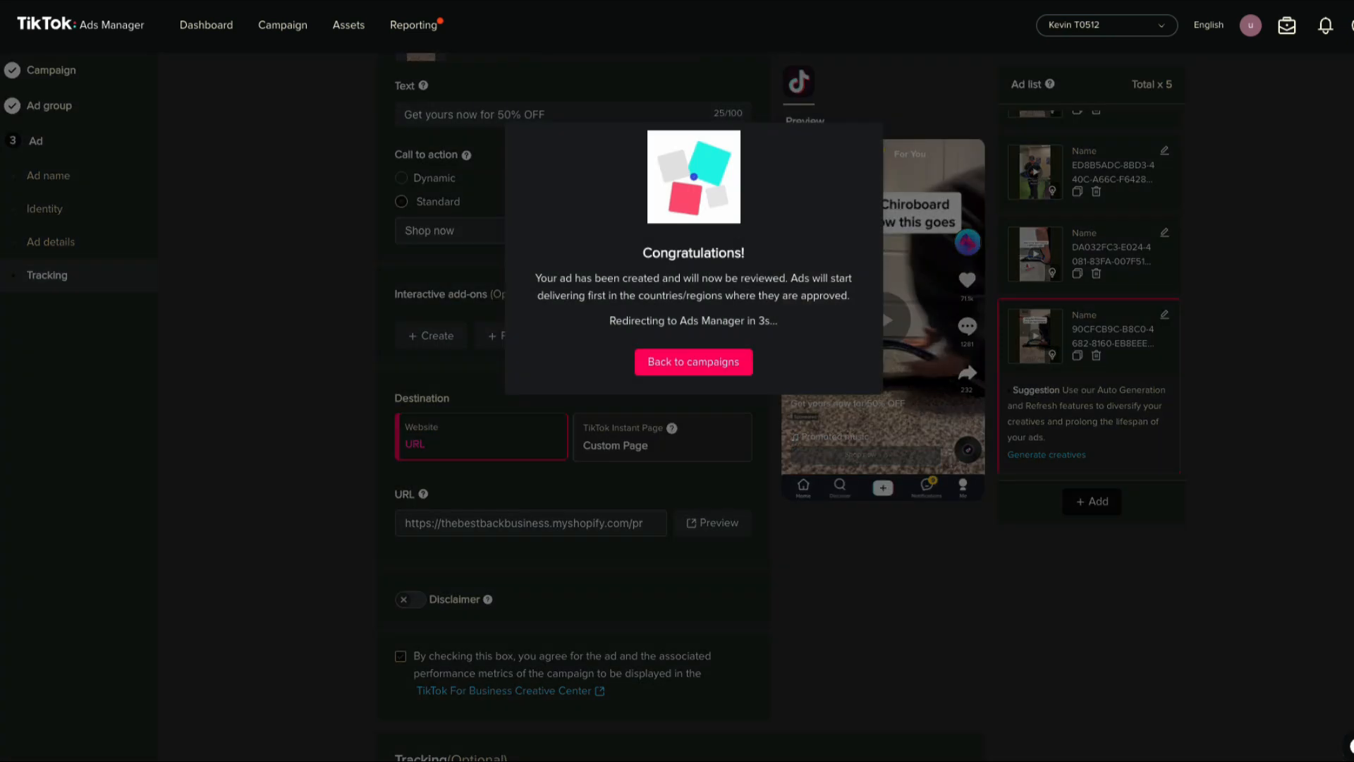
{"action": "left_click", "coordinate": [709, 360]}
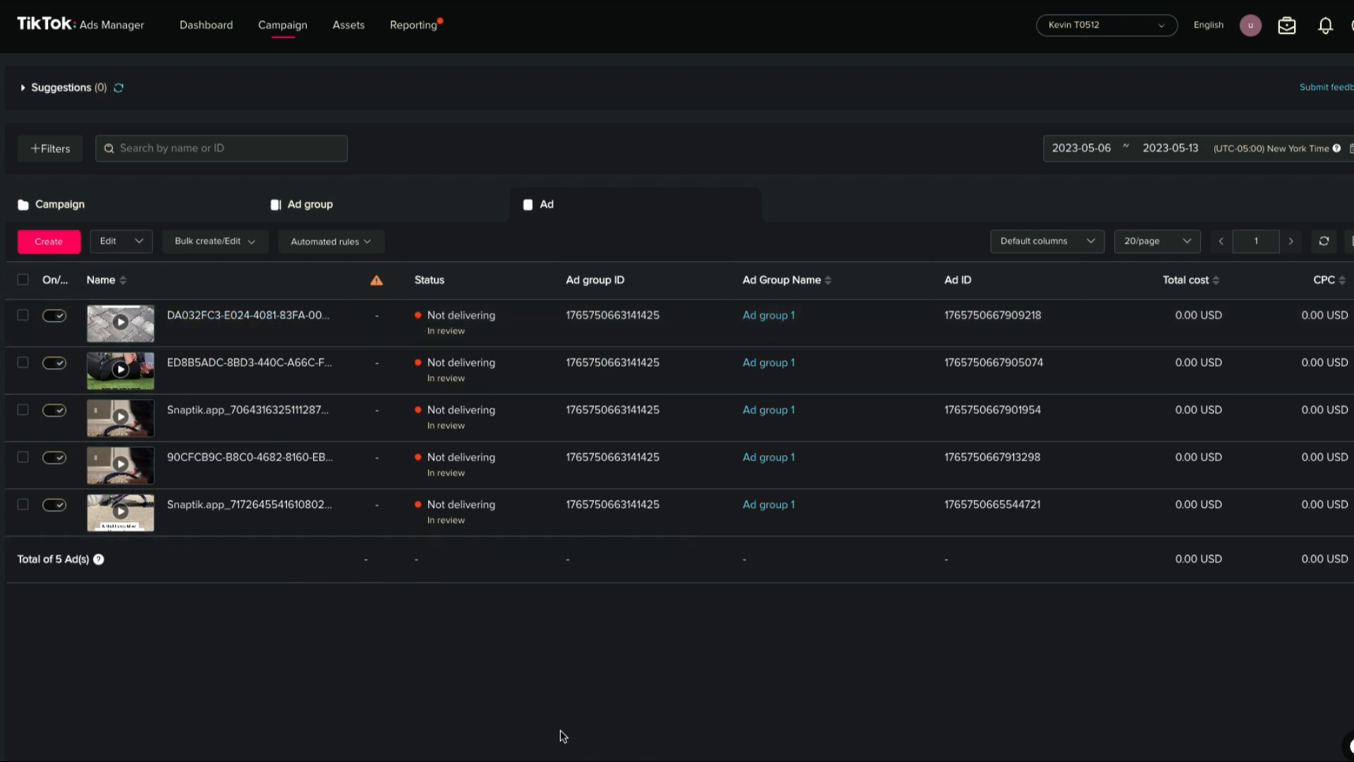
Duplicate Ad group 1 within the existing campaign MYS1, making 2 copies with the default names
{"action": "left_click", "coordinate": [366, 211]}
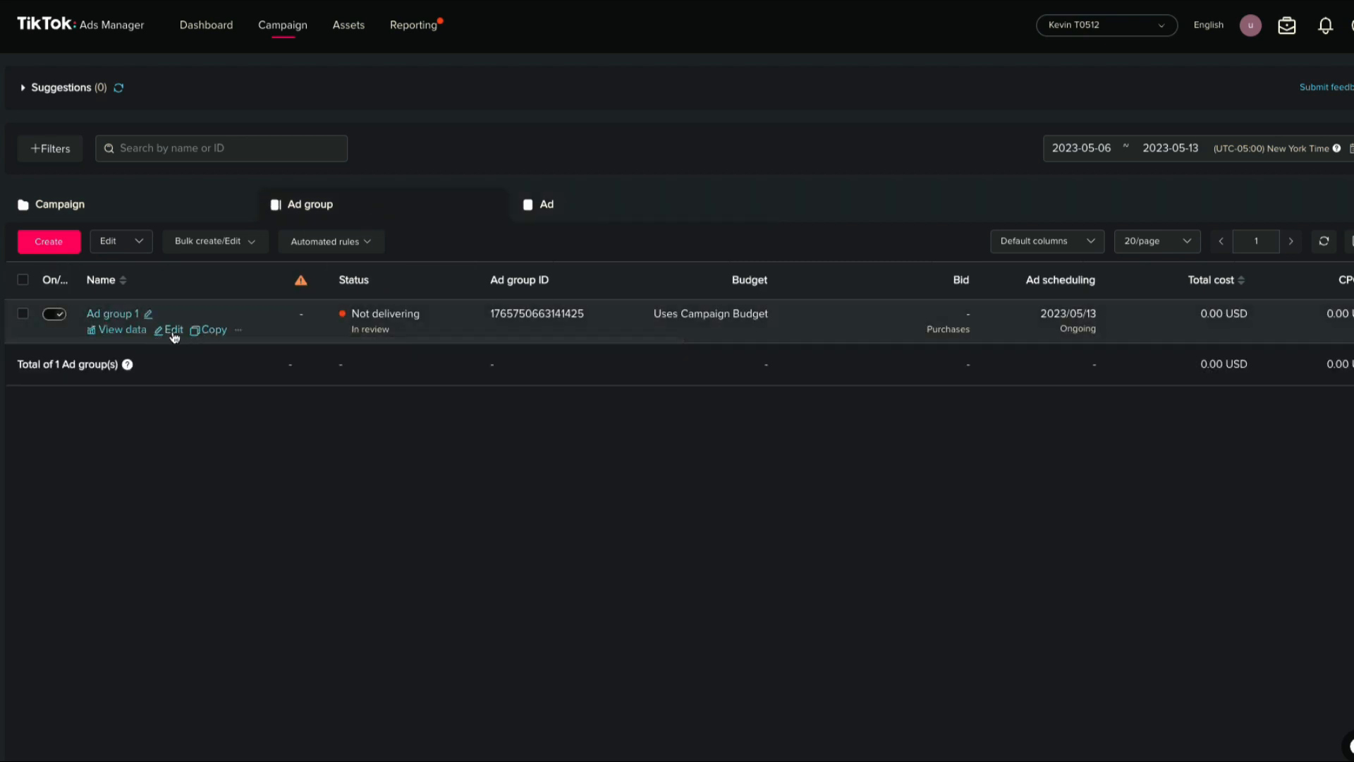
{"action": "left_click", "coordinate": [210, 329]}
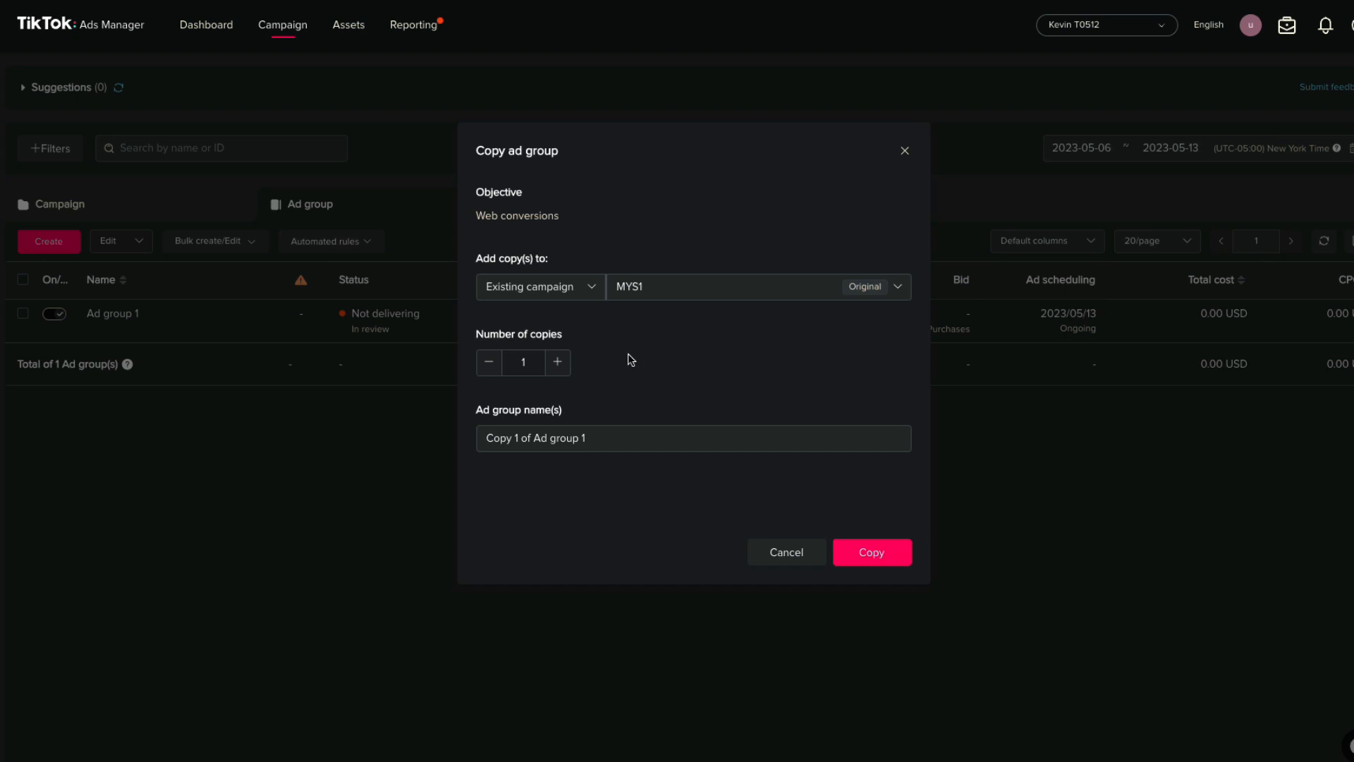
{"action": "left_click", "coordinate": [557, 367]}
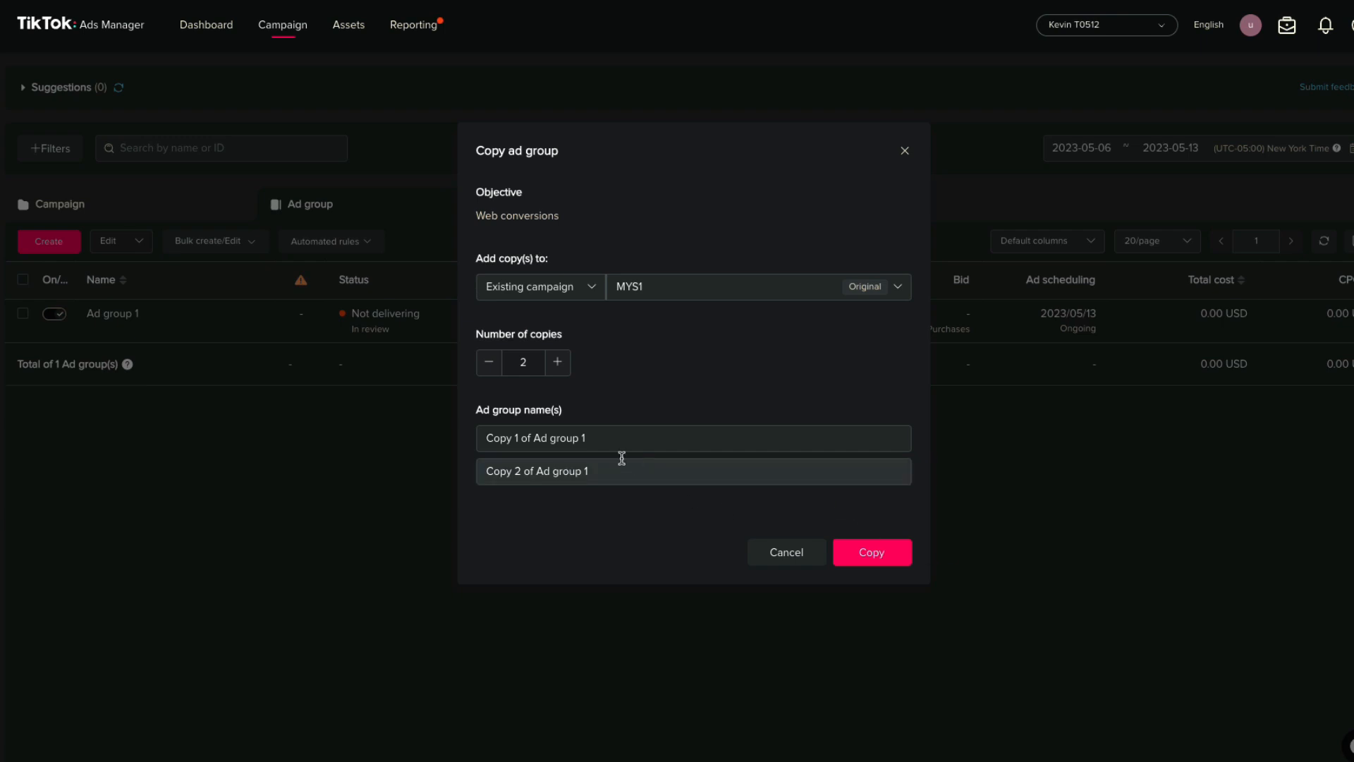
{"action": "left_click", "coordinate": [872, 552]}
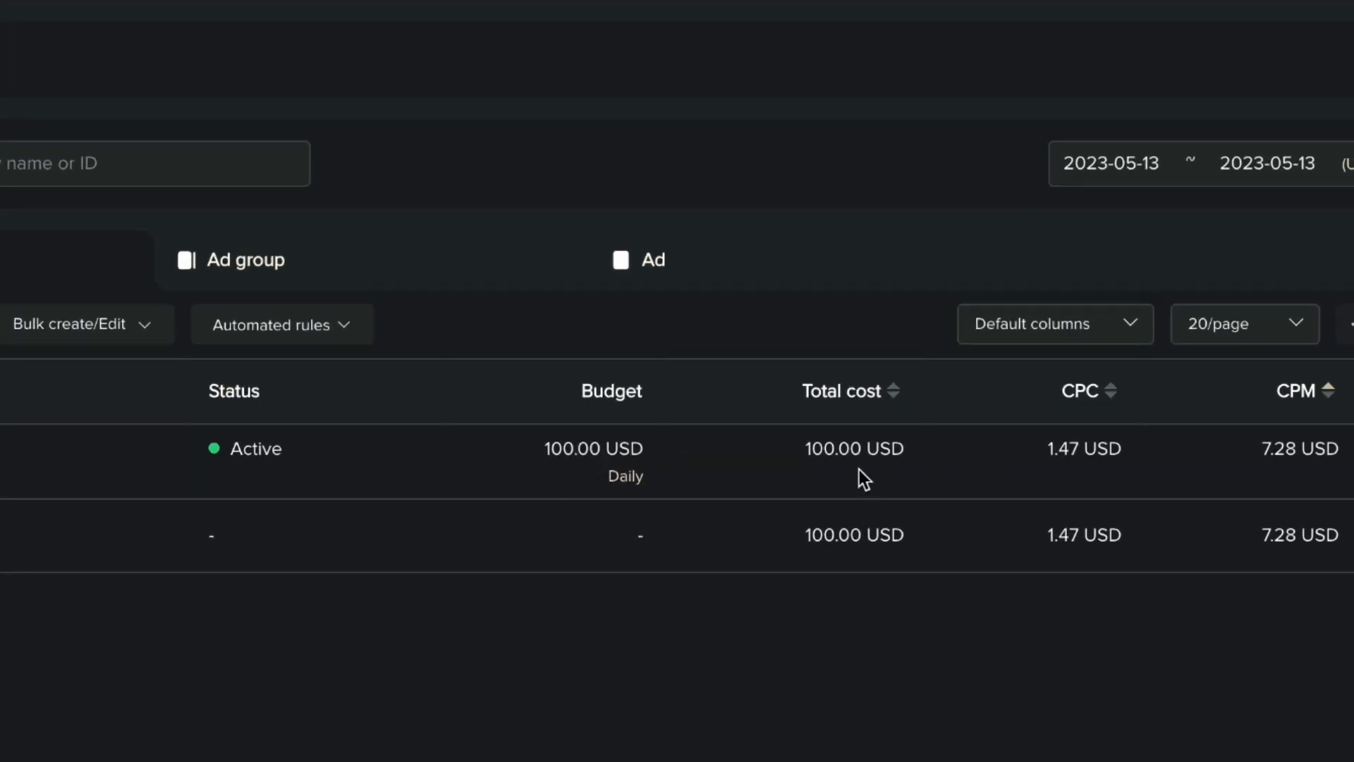
Examine campaign MYS1's performance metrics, from total cost, CPC and CPM through impressions, clicks, CTR, conversions, CPA and CVR
{"action": "scroll", "coordinate": [859, 468], "scroll_direction": "right", "scroll_amount": 5}
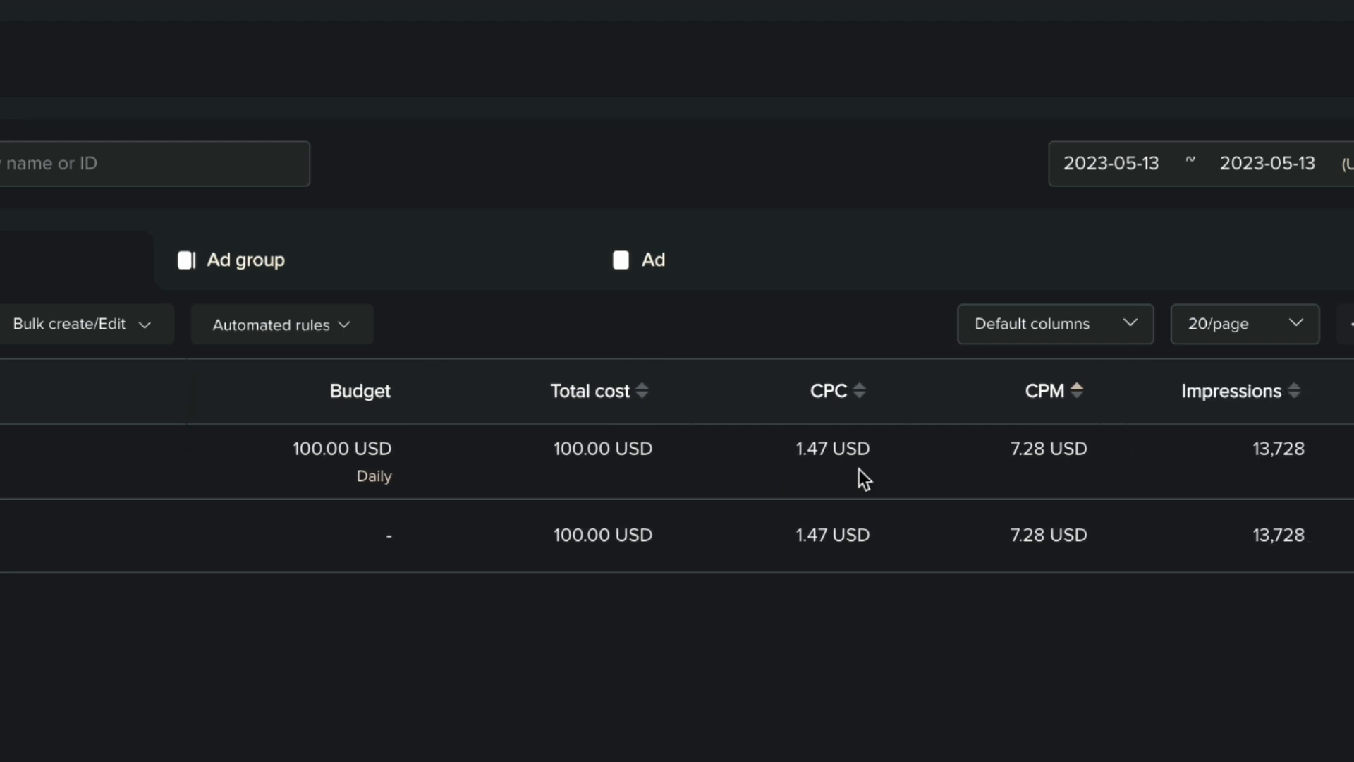
{"action": "scroll", "coordinate": [858, 468], "scroll_direction": "right", "scroll_amount": 3}
{"action": "scroll", "coordinate": [859, 468], "scroll_direction": "left", "scroll_amount": 8}
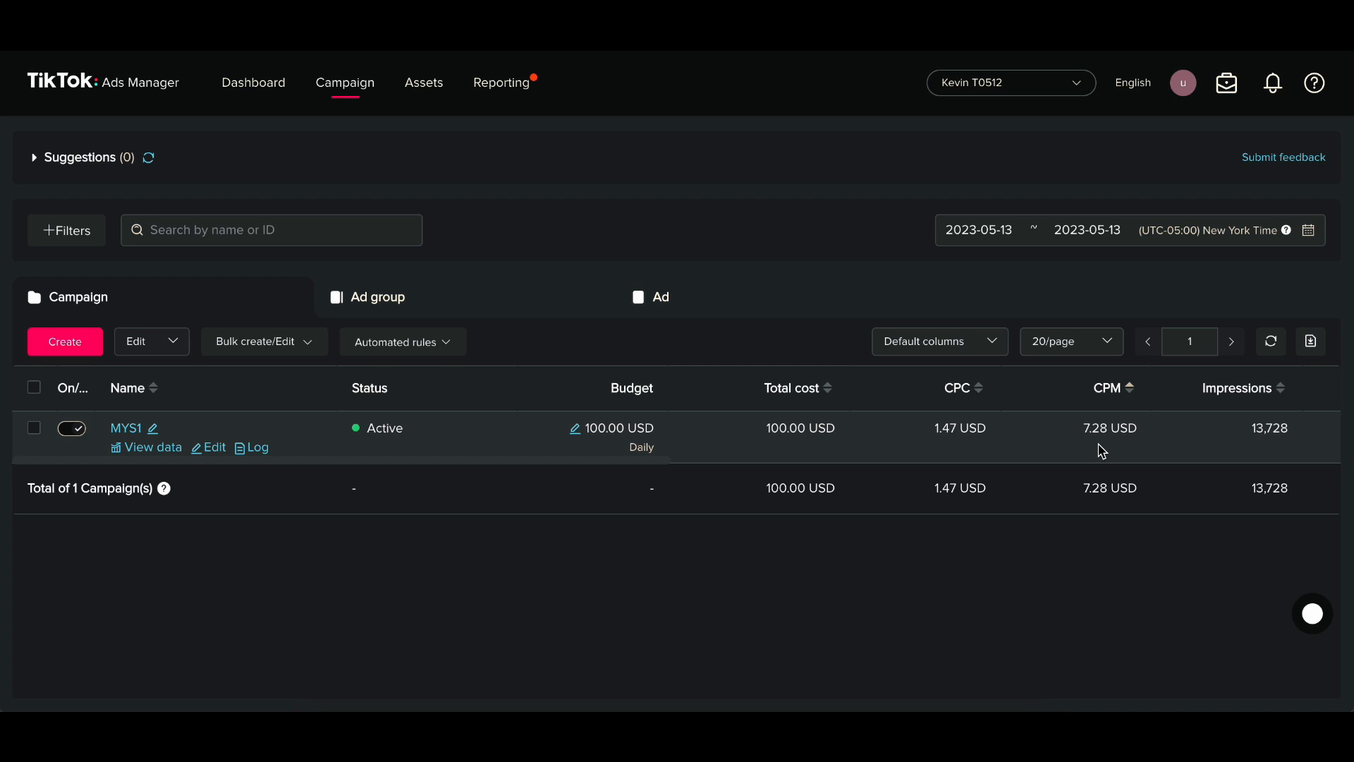
{"action": "scroll", "coordinate": [1102, 451], "scroll_direction": "right", "scroll_amount": 4}
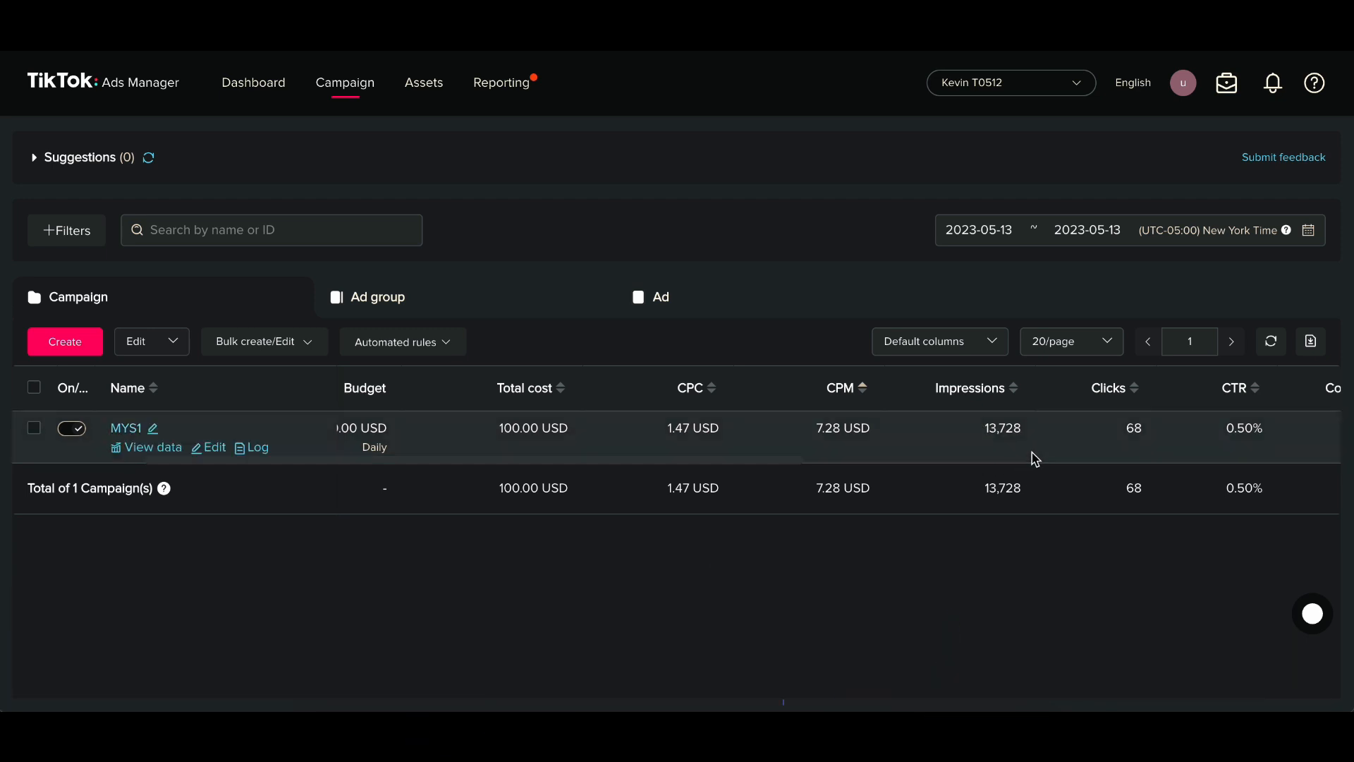
{"action": "scroll", "coordinate": [1033, 458], "scroll_direction": "right", "scroll_amount": 2}
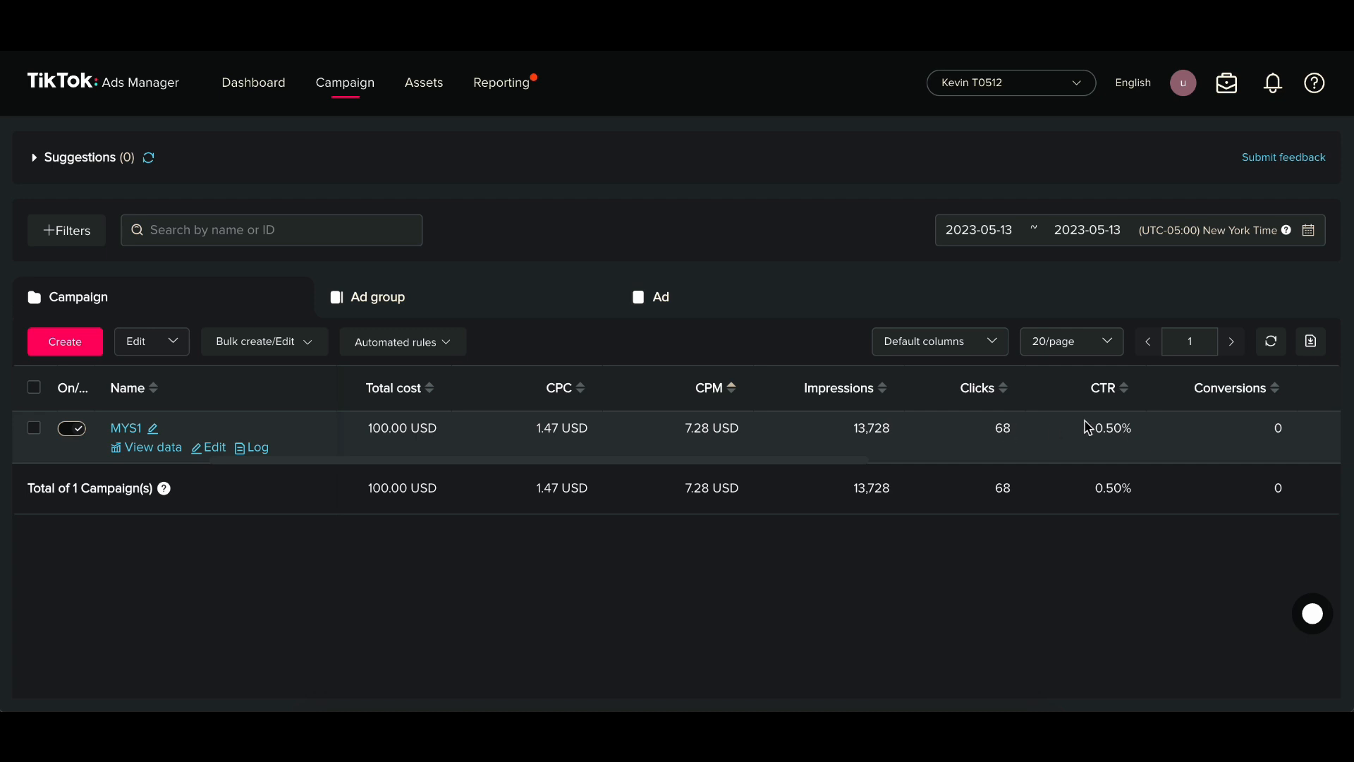
{"action": "mouse_move", "coordinate": [1114, 397]}
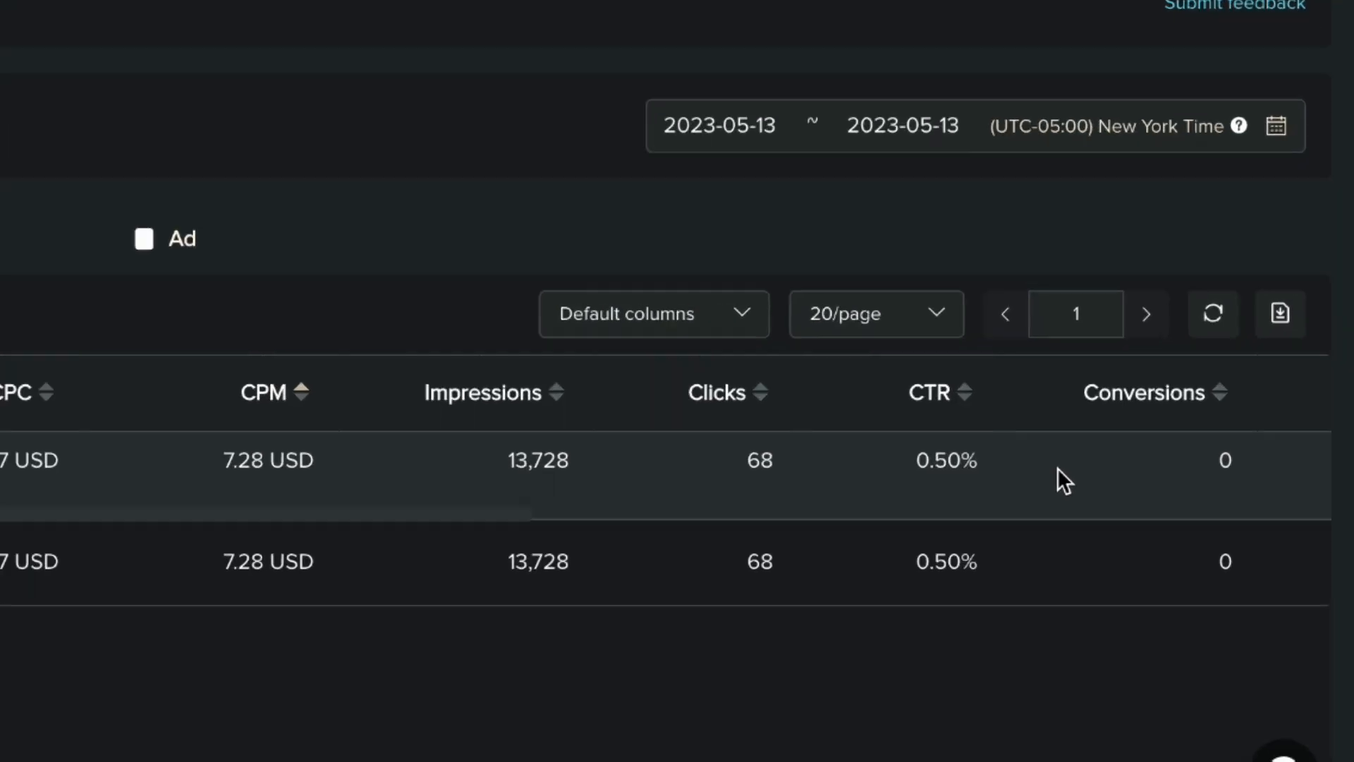
{"action": "scroll", "coordinate": [1056, 467], "scroll_direction": "right", "scroll_amount": 3}
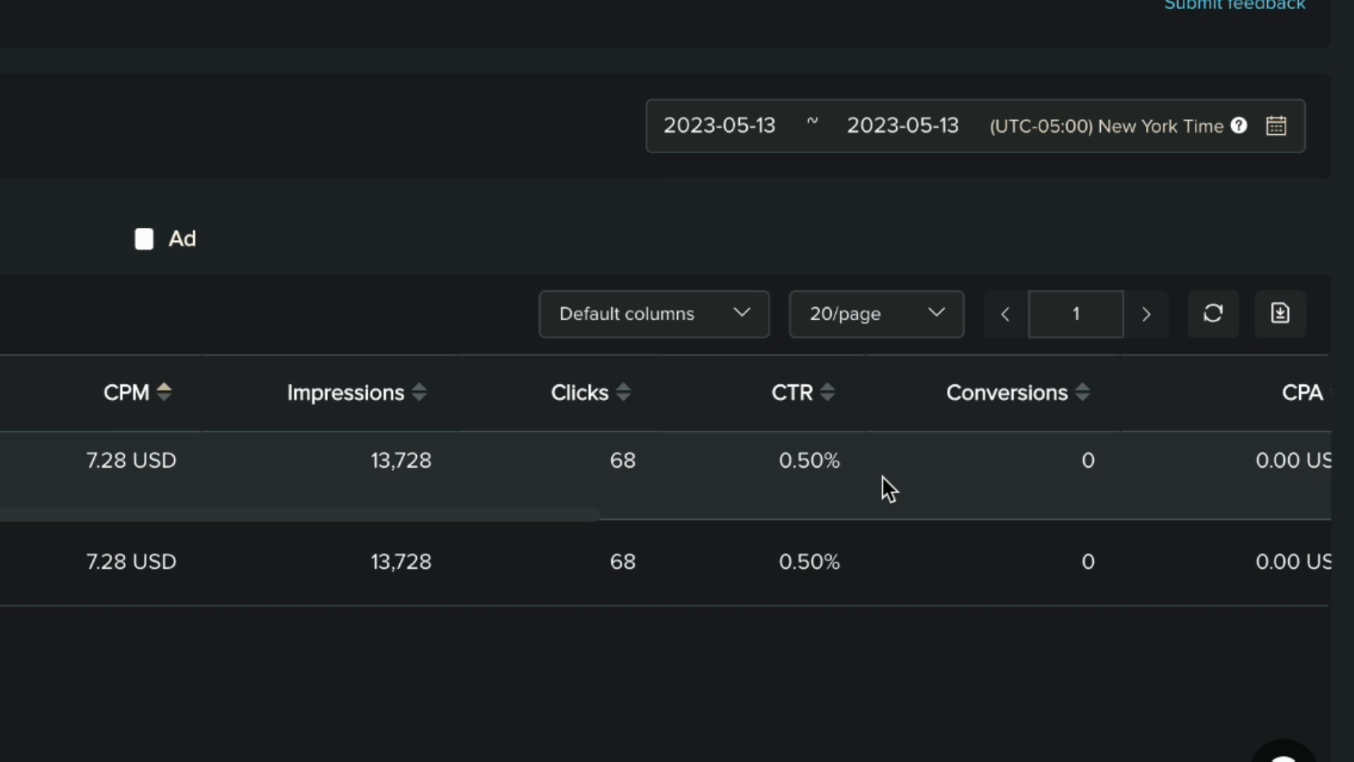
{"action": "scroll", "coordinate": [882, 476], "scroll_direction": "right", "scroll_amount": 5}
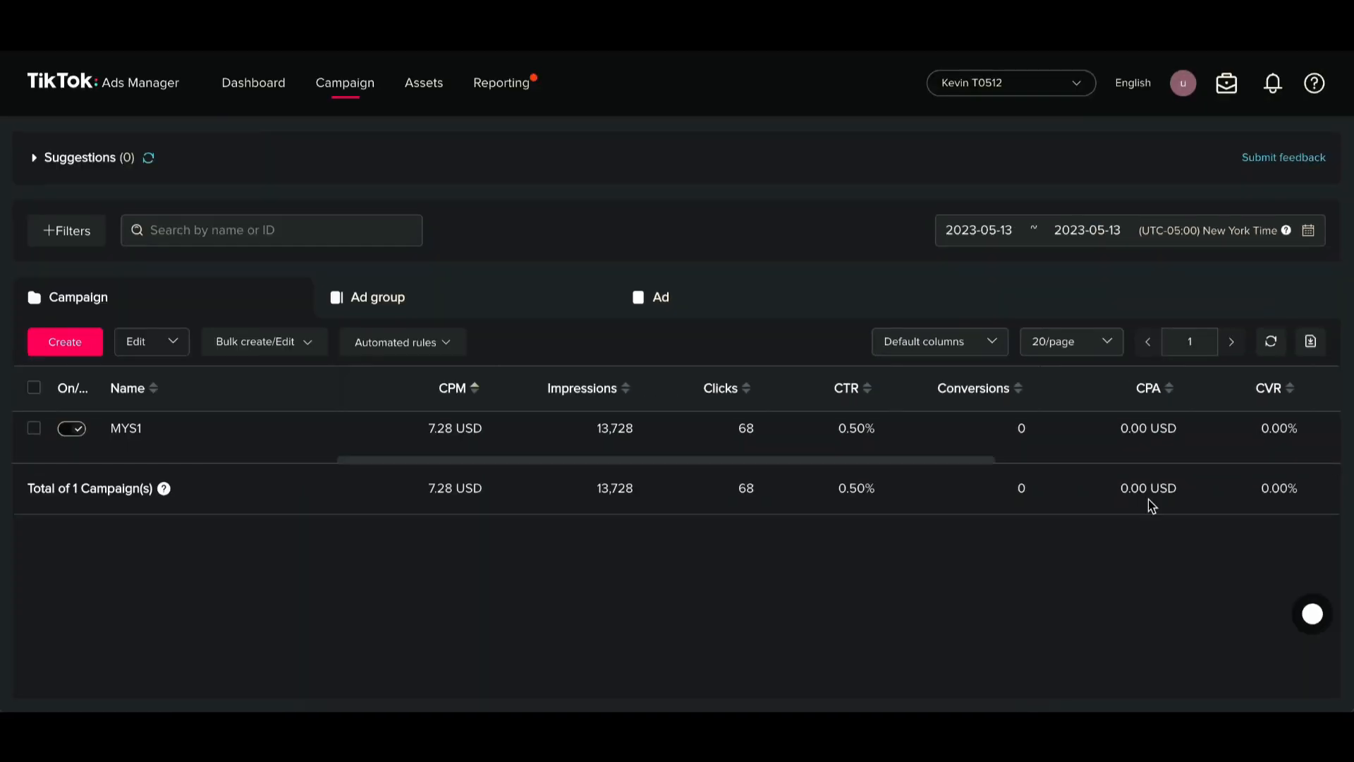
{"action": "scroll", "coordinate": [1183, 503], "scroll_direction": "right", "scroll_amount": 4}
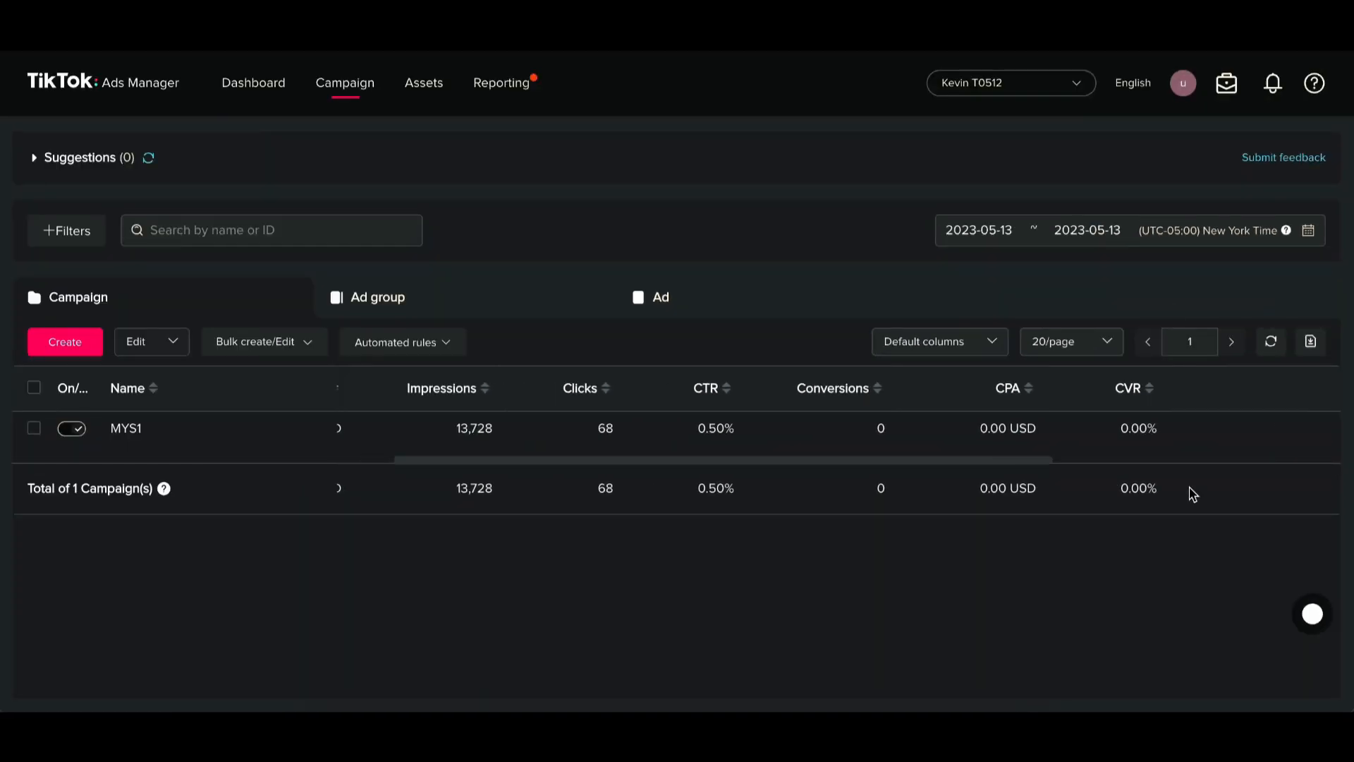
{"action": "scroll", "coordinate": [1192, 494], "scroll_direction": "left", "scroll_amount": 4}
{"action": "scroll", "coordinate": [1192, 493], "scroll_direction": "left", "scroll_amount": 4}
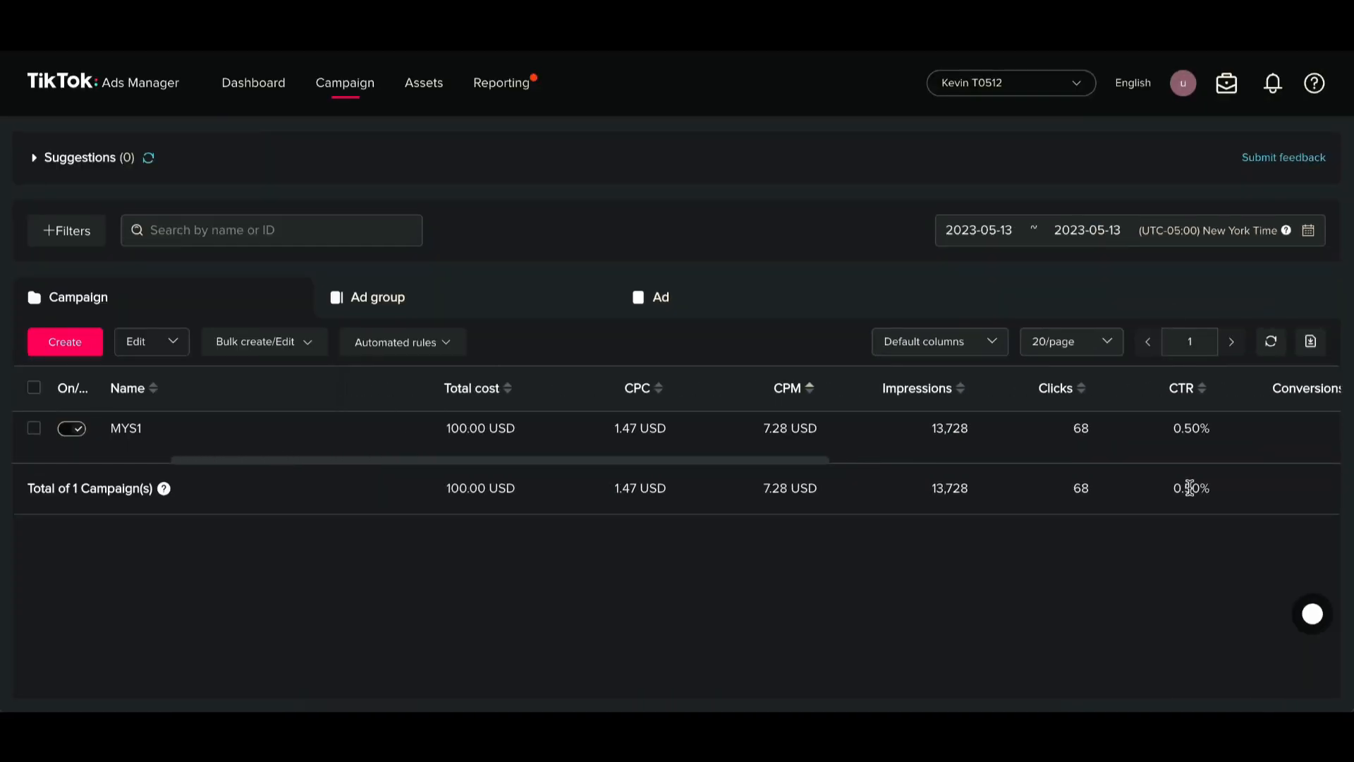
{"action": "scroll", "coordinate": [1189, 488], "scroll_direction": "left", "scroll_amount": 1}
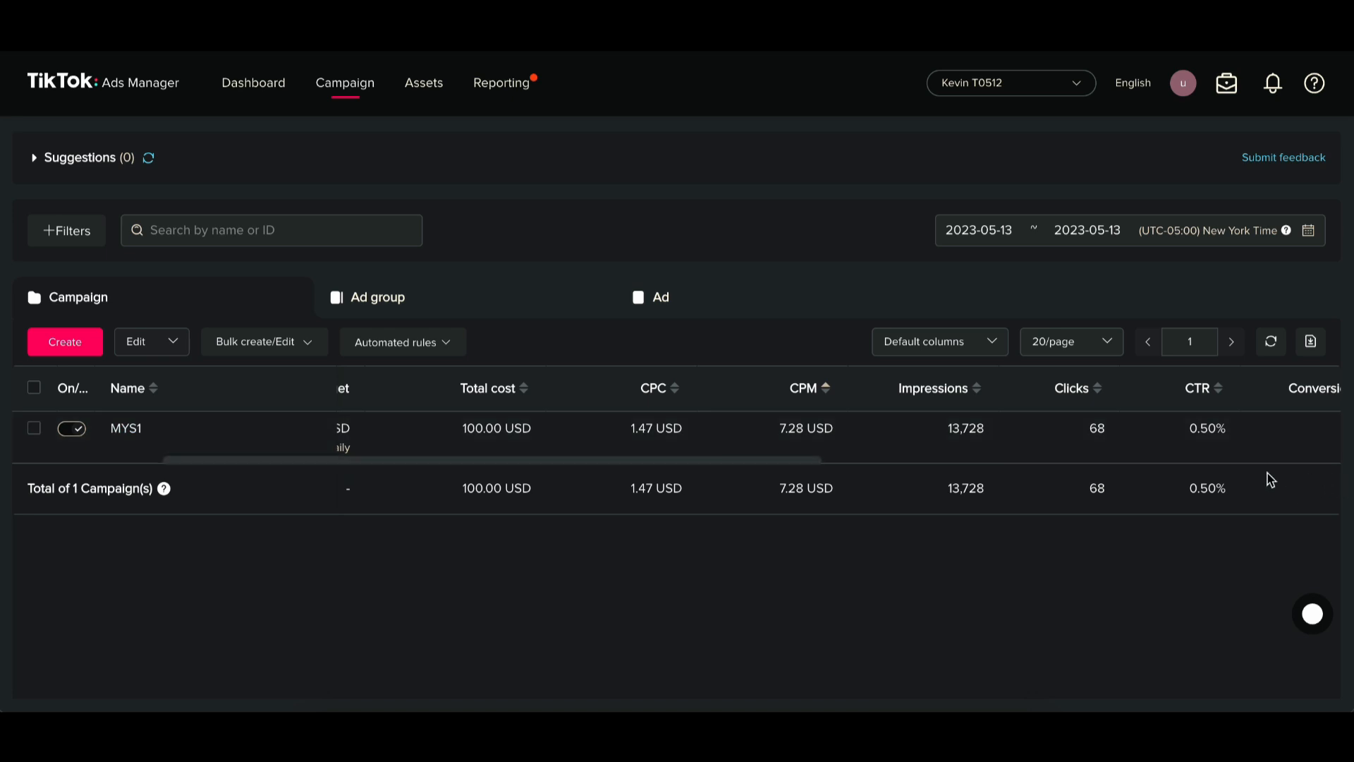
Check campaign MYS1's CTR, conversions and CPA again, and relate them to its total cost
{"action": "scroll", "coordinate": [1026, 437], "scroll_direction": "right", "scroll_amount": 3}
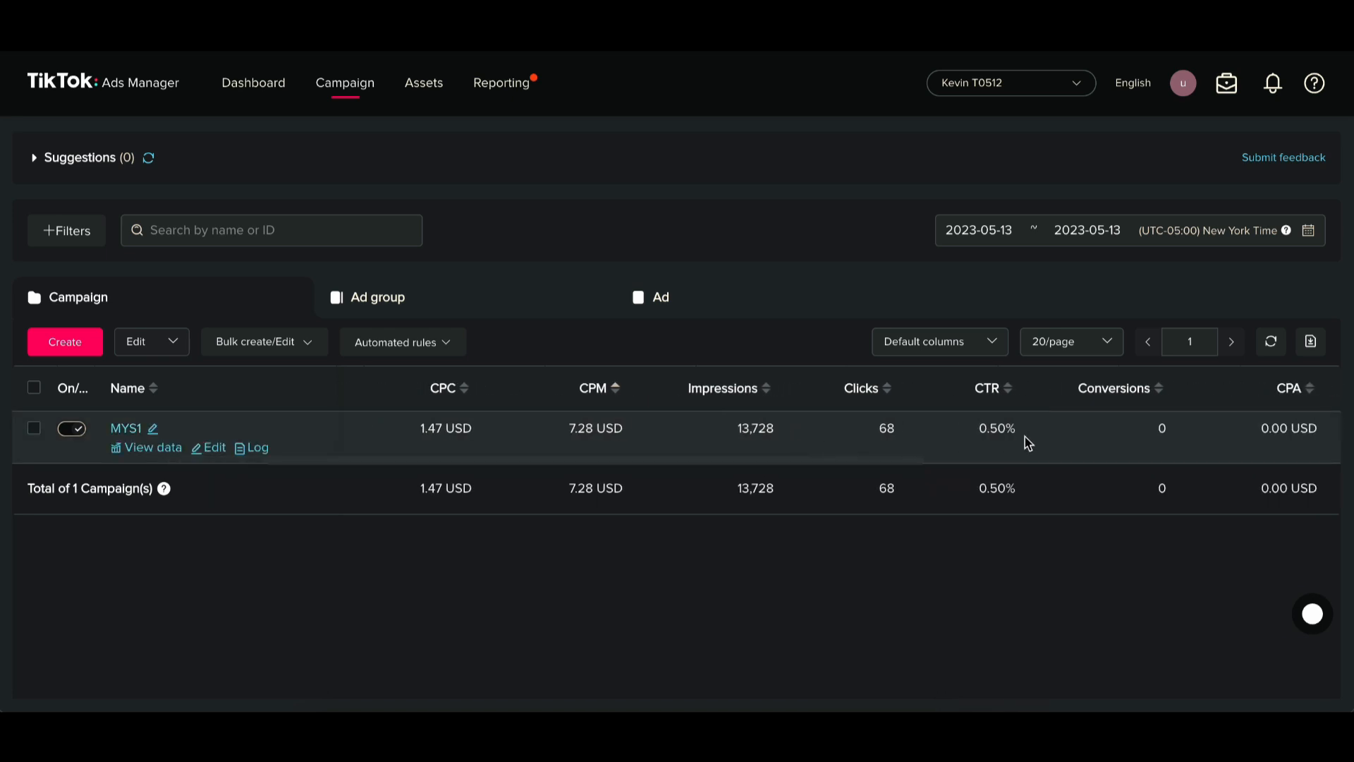
{"action": "scroll", "coordinate": [1025, 437], "scroll_direction": "right", "scroll_amount": 1}
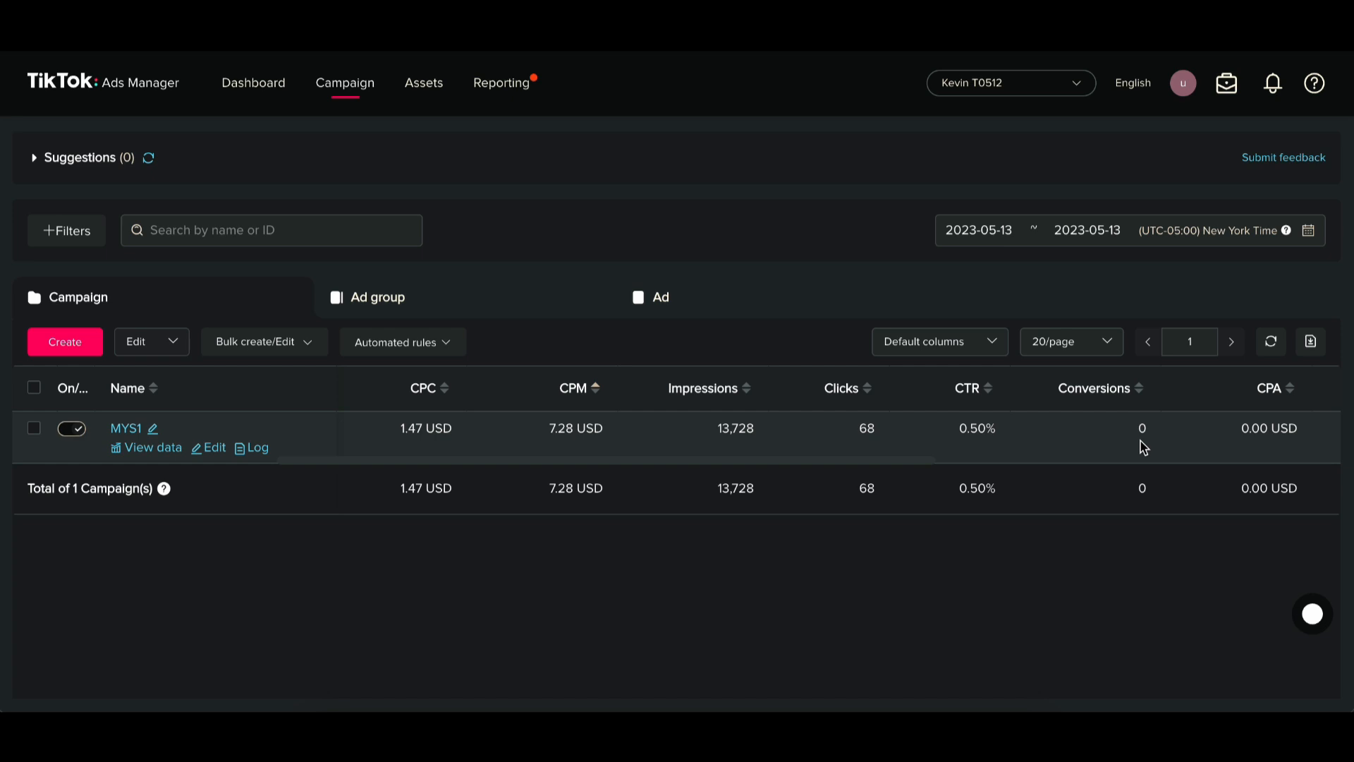
{"action": "scroll", "coordinate": [1036, 436], "scroll_direction": "left", "scroll_amount": 5}
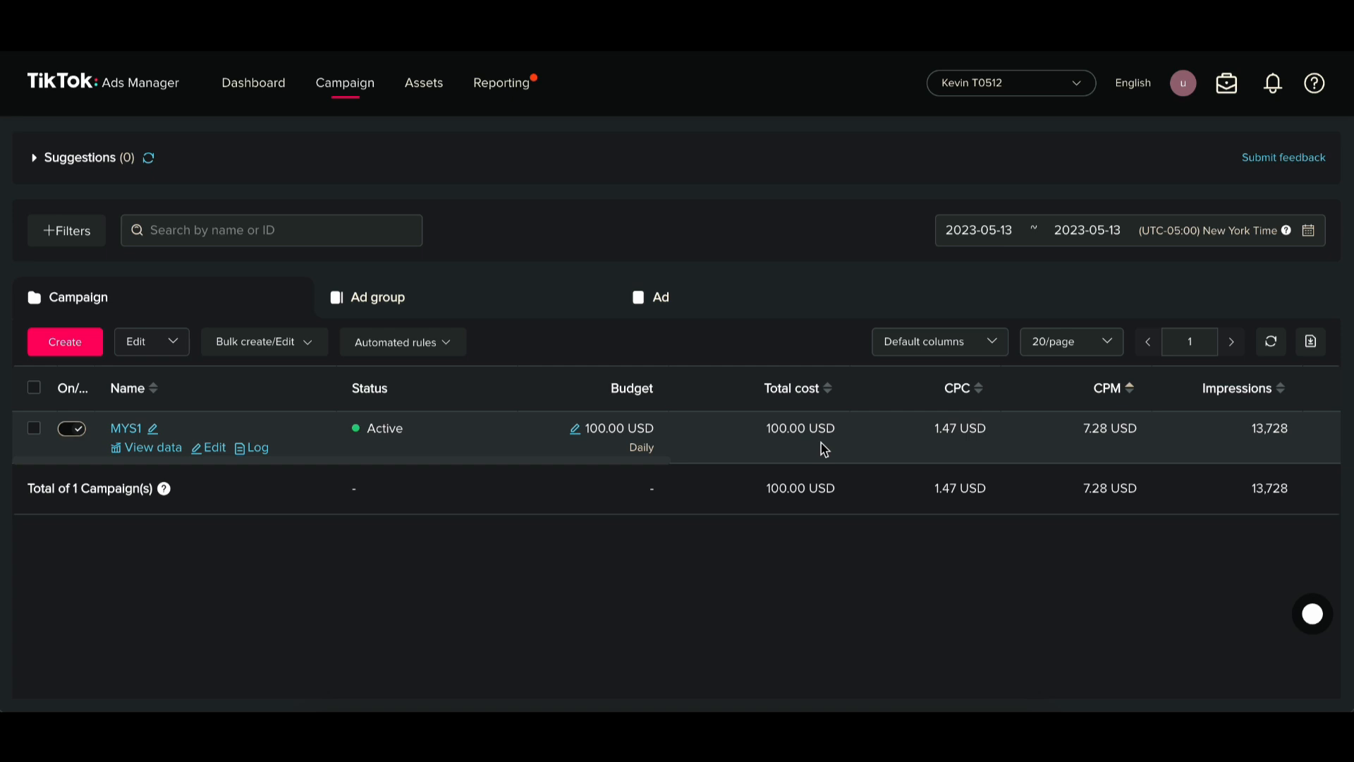
Compare Ad group 1 and its two copies at ad group level by total cost, CPC, CPM, impressions, clicks, CTR and conversions
{"action": "left_click", "coordinate": [408, 307]}
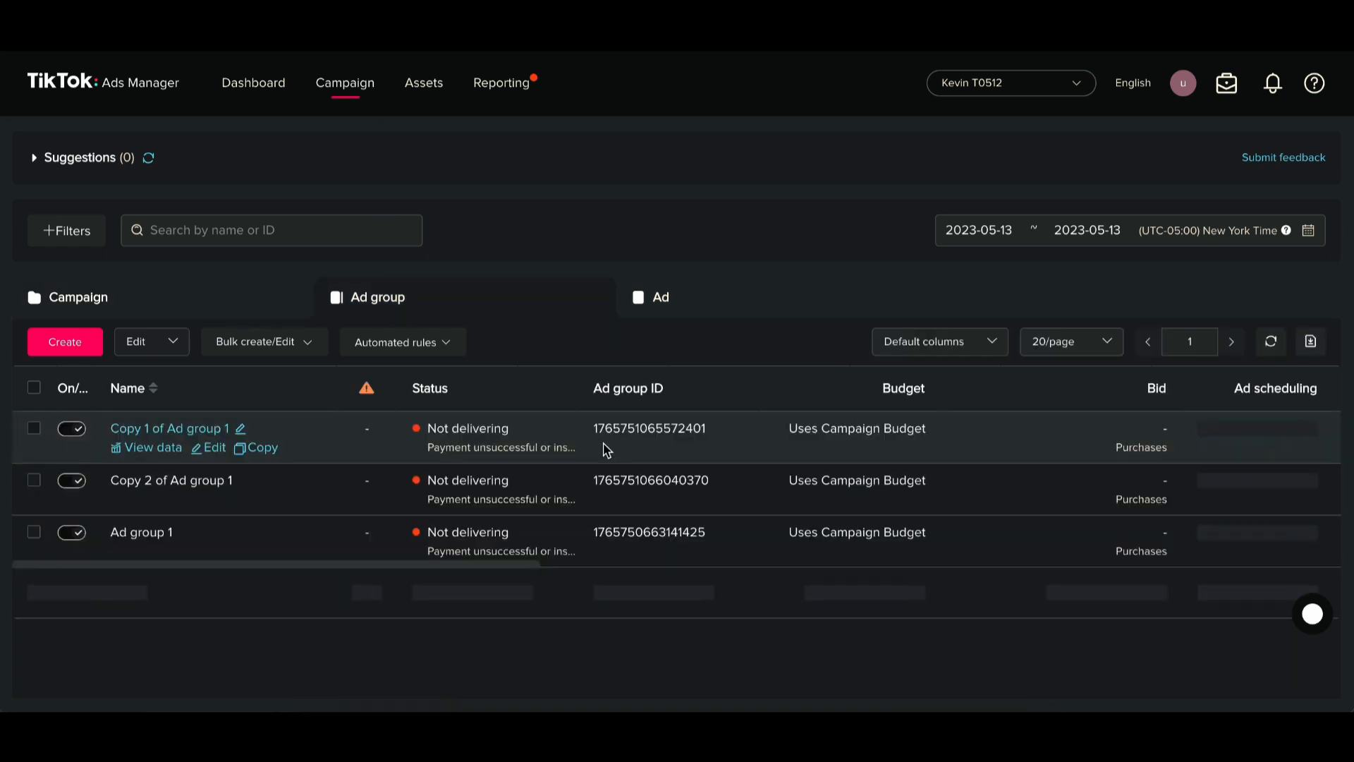
{"action": "scroll", "coordinate": [611, 451], "scroll_direction": "right", "scroll_amount": 3}
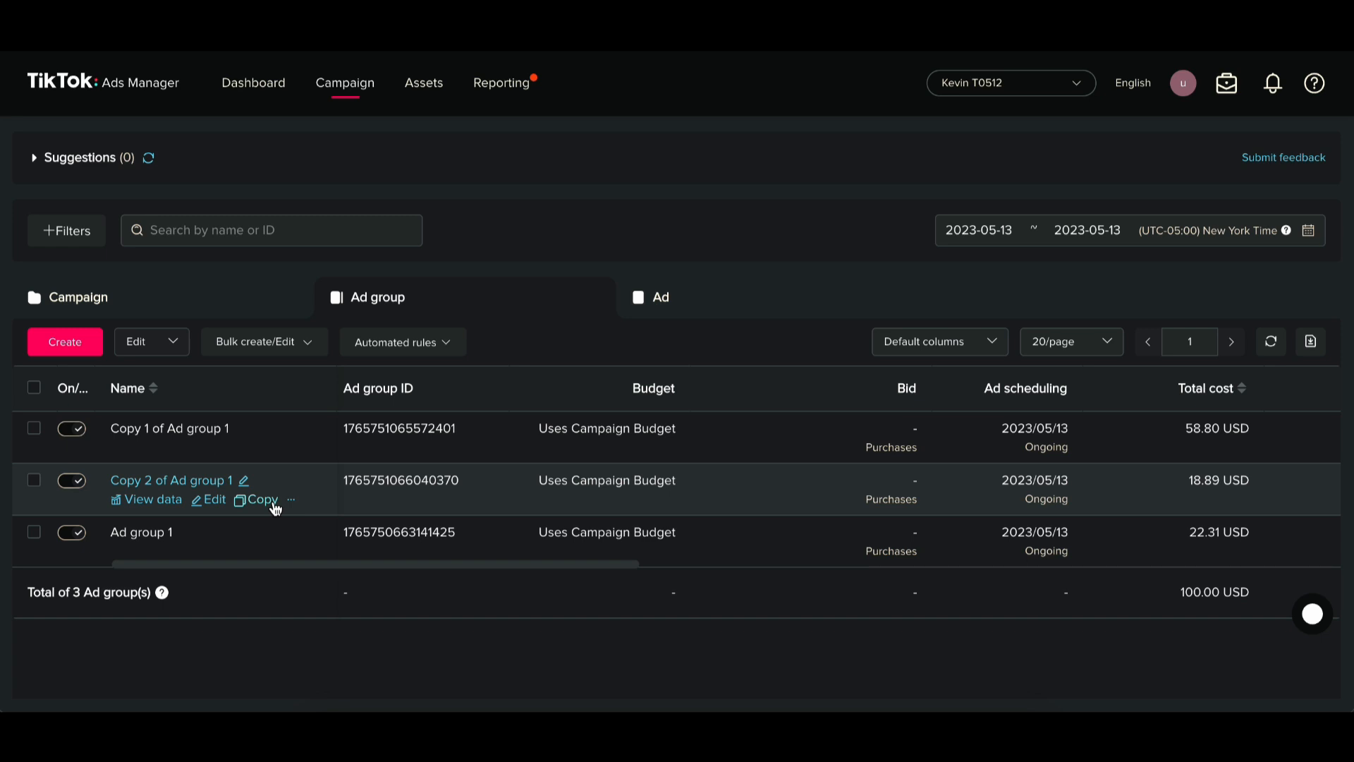
{"action": "scroll", "coordinate": [275, 508], "scroll_direction": "right", "scroll_amount": 4}
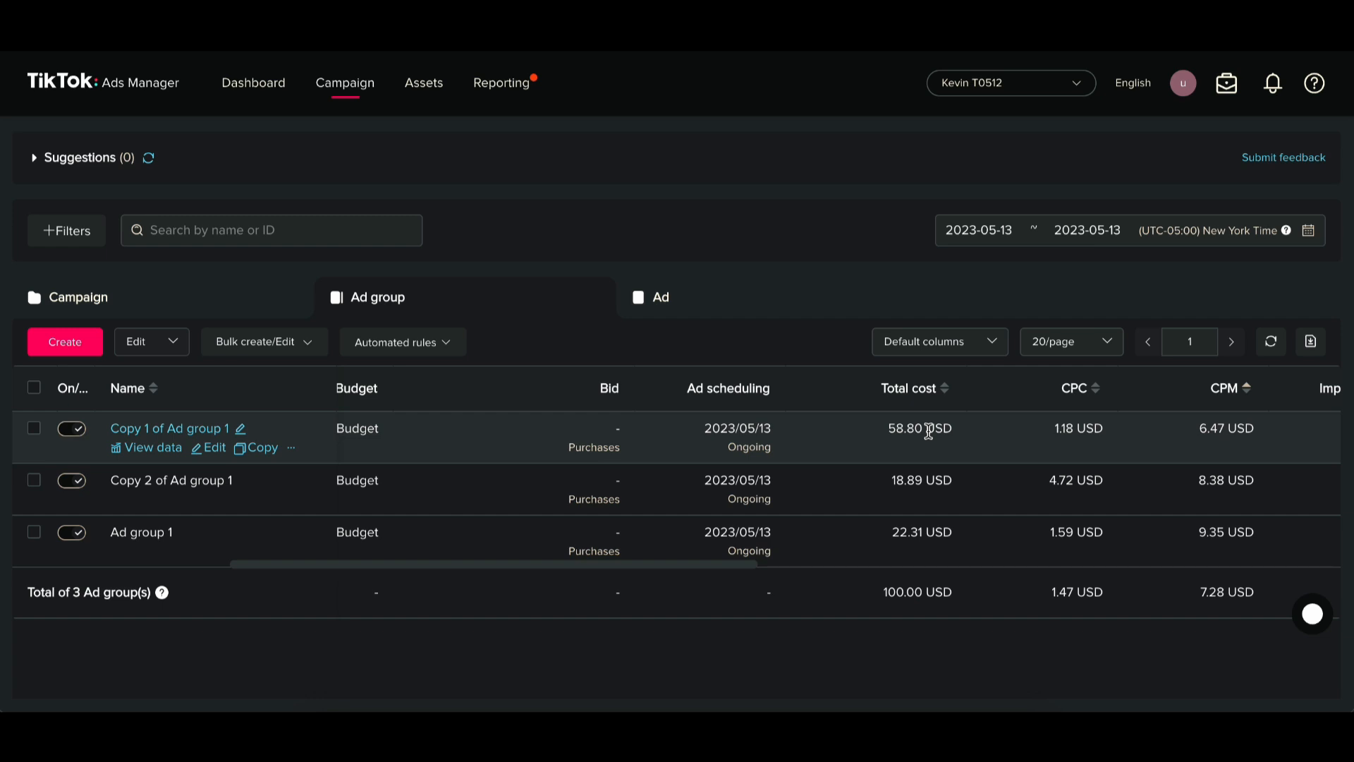
{"action": "scroll", "coordinate": [928, 431], "scroll_direction": "right", "scroll_amount": 3}
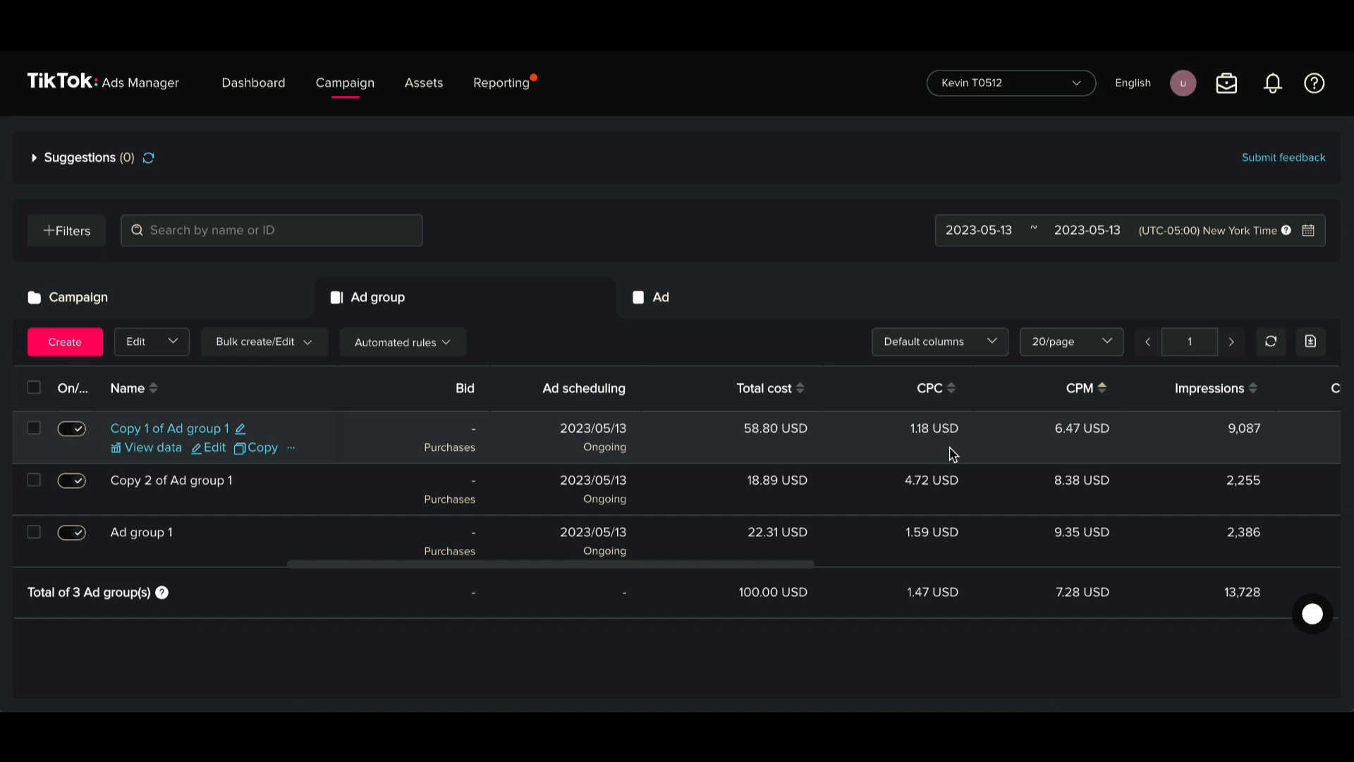
{"action": "scroll", "coordinate": [953, 454], "scroll_direction": "right", "scroll_amount": 2}
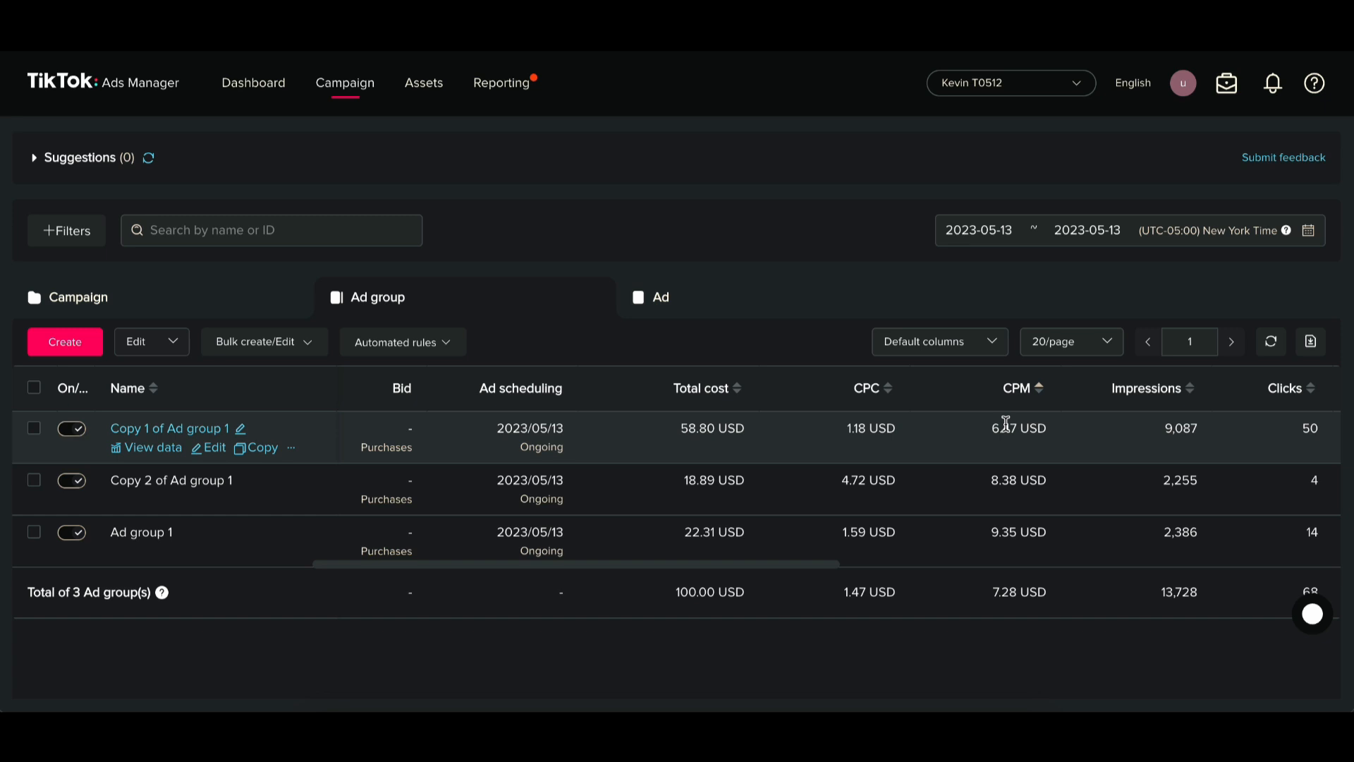
{"action": "scroll", "coordinate": [1006, 424], "scroll_direction": "right", "scroll_amount": 5}
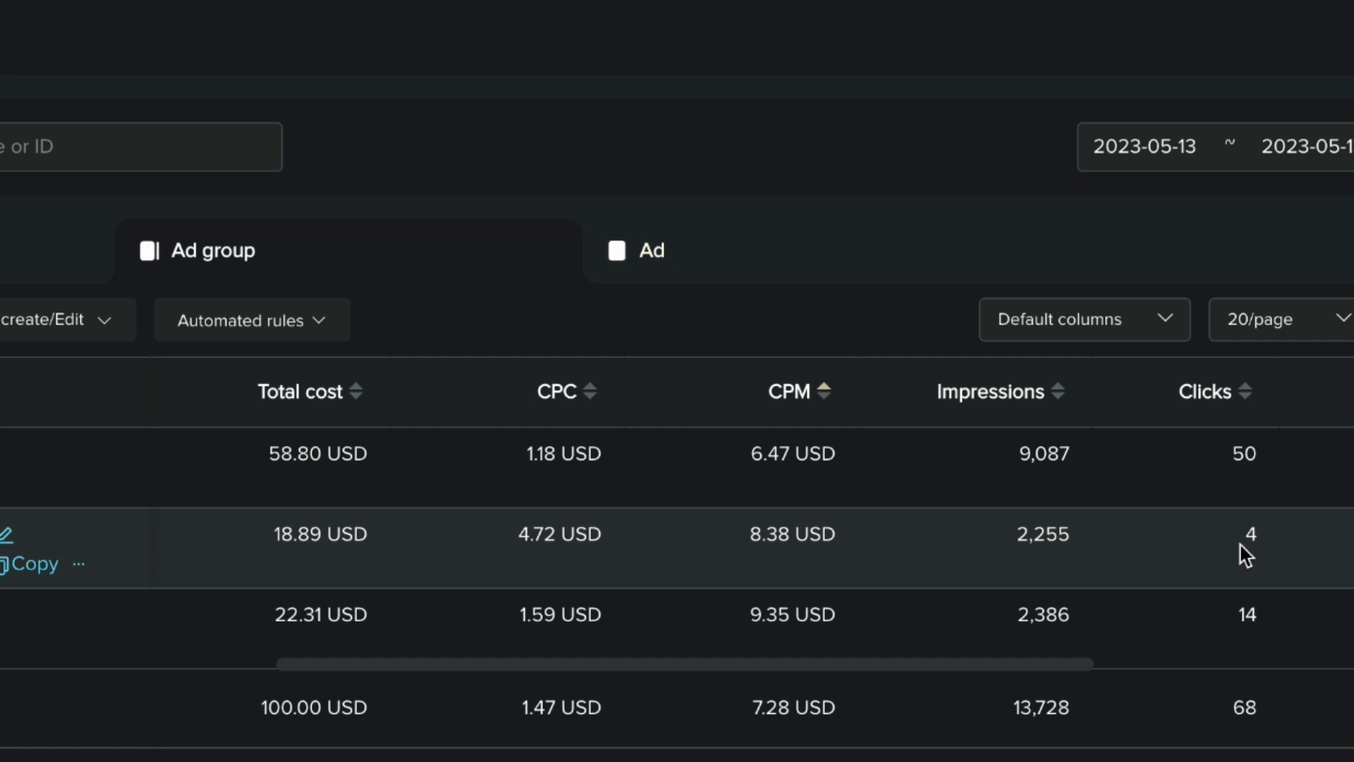
{"action": "scroll", "coordinate": [1241, 543], "scroll_direction": "right", "scroll_amount": 2}
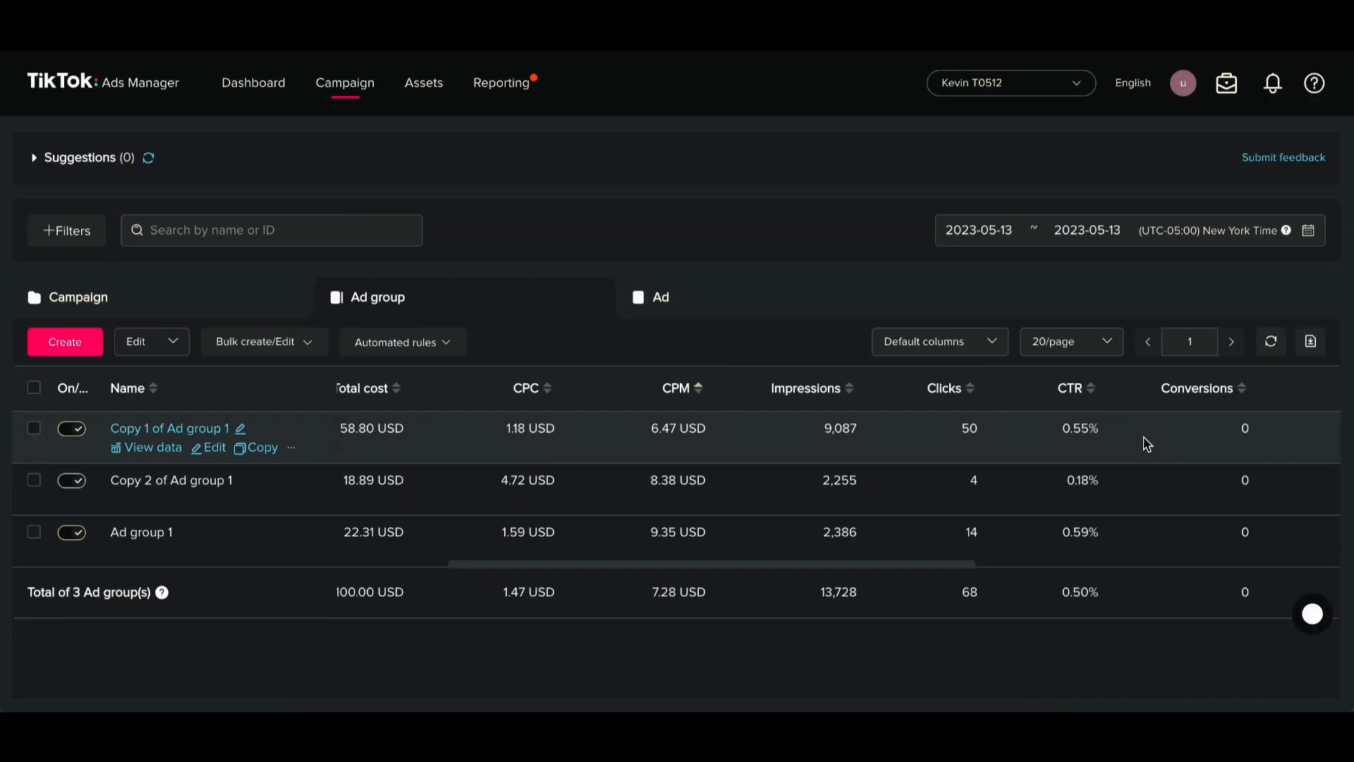
{"action": "scroll", "coordinate": [1353, 472], "scroll_direction": "left", "scroll_amount": 5}
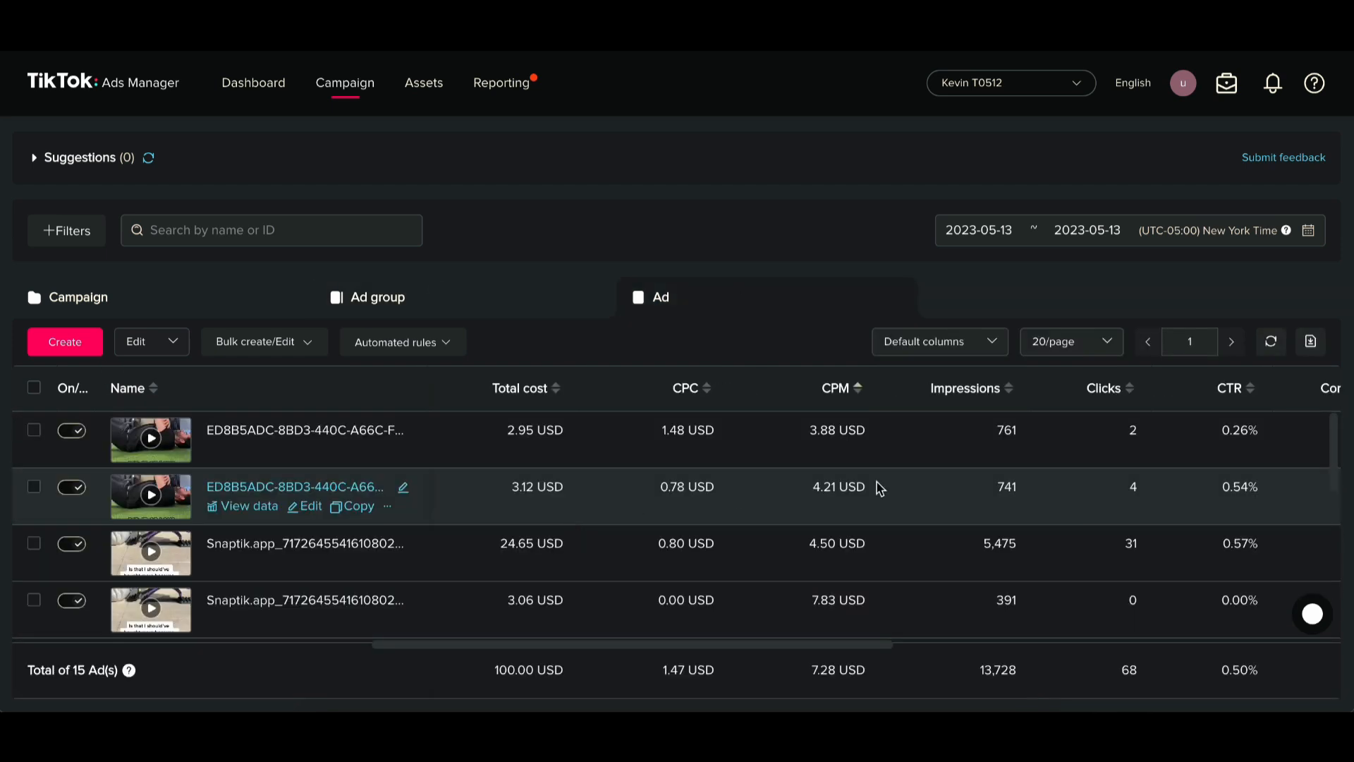
Compare the individual video ads across all ad groups by total cost, CPC, CPM, impressions, clicks and CTR, through the end of the list
{"action": "scroll", "coordinate": [923, 481], "scroll_direction": "down", "scroll_amount": 1}
{"action": "scroll", "coordinate": [923, 482], "scroll_direction": "up", "scroll_amount": 1}
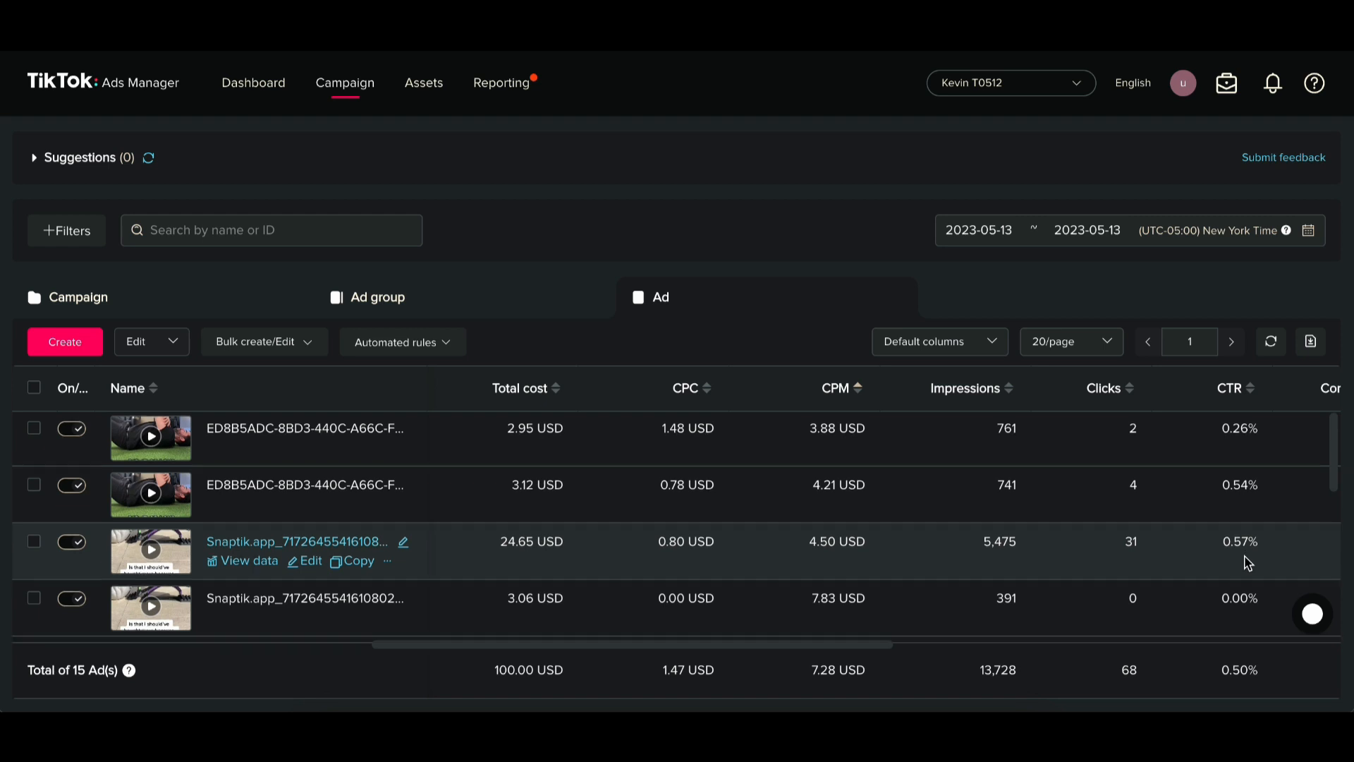
{"action": "scroll", "coordinate": [1001, 578], "scroll_direction": "down", "scroll_amount": 1}
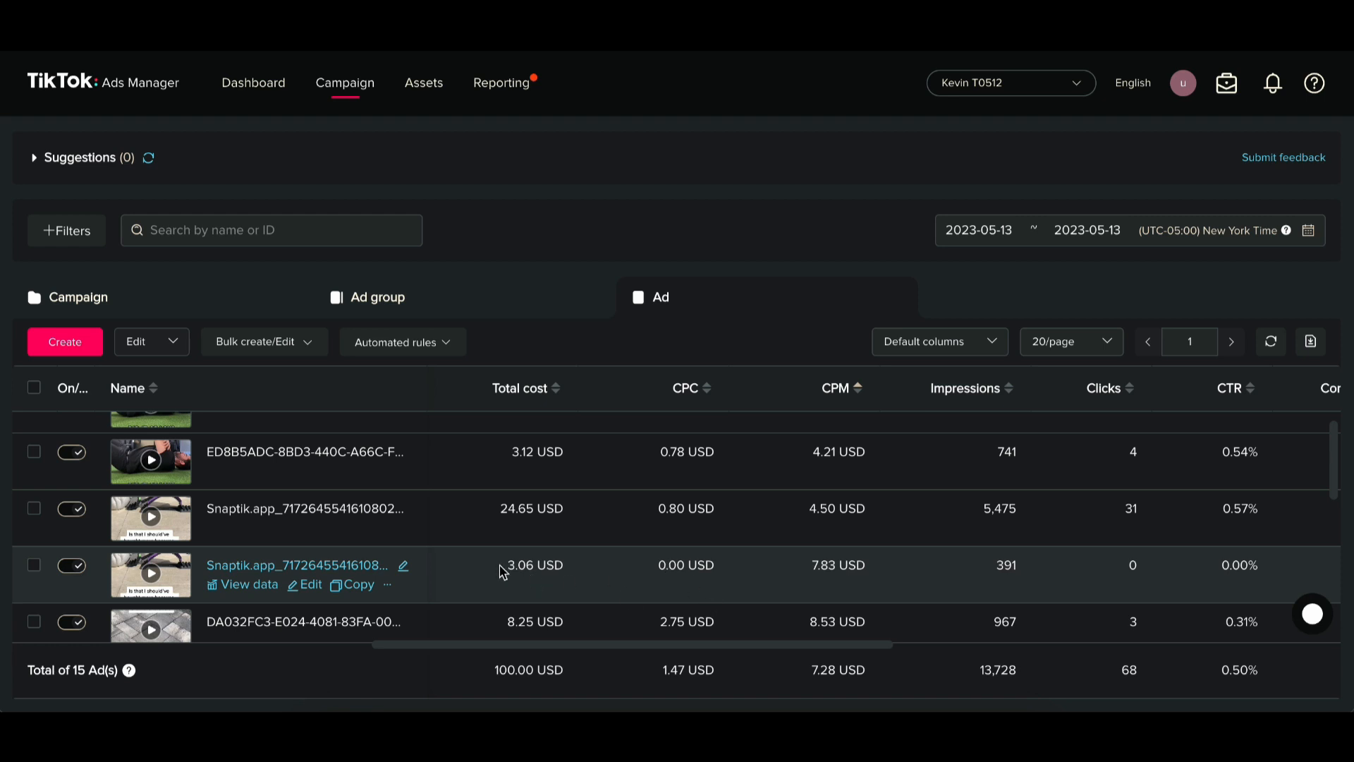
{"action": "scroll", "coordinate": [580, 574], "scroll_direction": "down", "scroll_amount": 1}
{"action": "scroll", "coordinate": [580, 575], "scroll_direction": "down", "scroll_amount": 1}
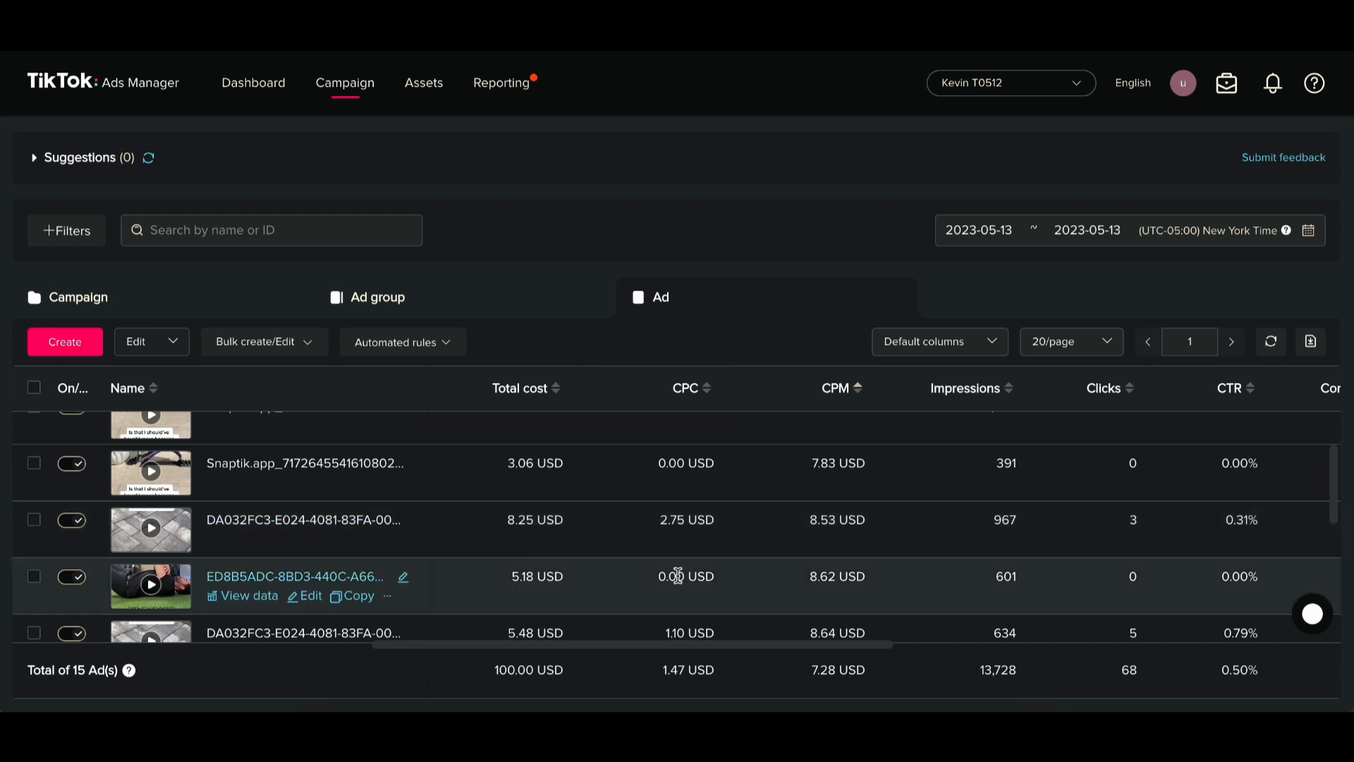
{"action": "scroll", "coordinate": [871, 589], "scroll_direction": "down", "scroll_amount": 2}
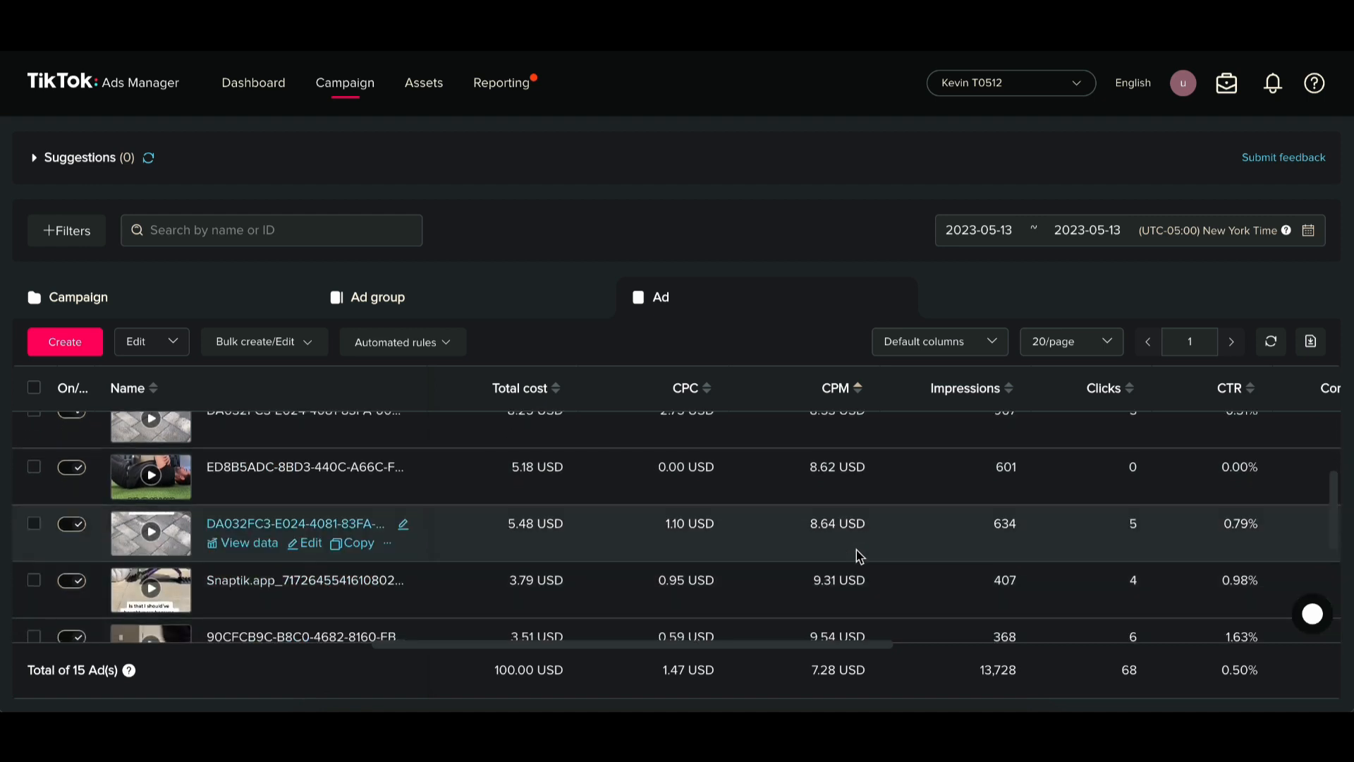
{"action": "scroll", "coordinate": [858, 557], "scroll_direction": "down", "scroll_amount": 1}
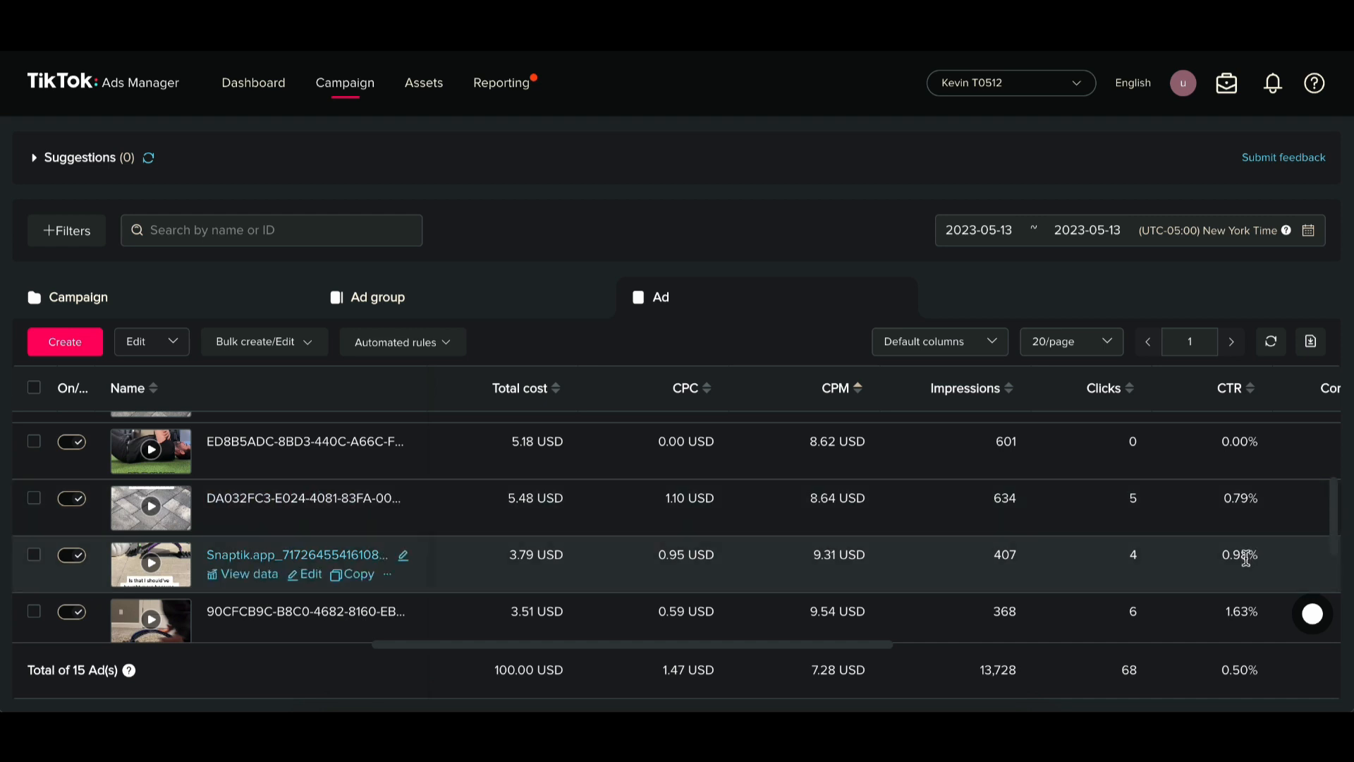
{"action": "scroll", "coordinate": [1247, 534], "scroll_direction": "down", "scroll_amount": 1}
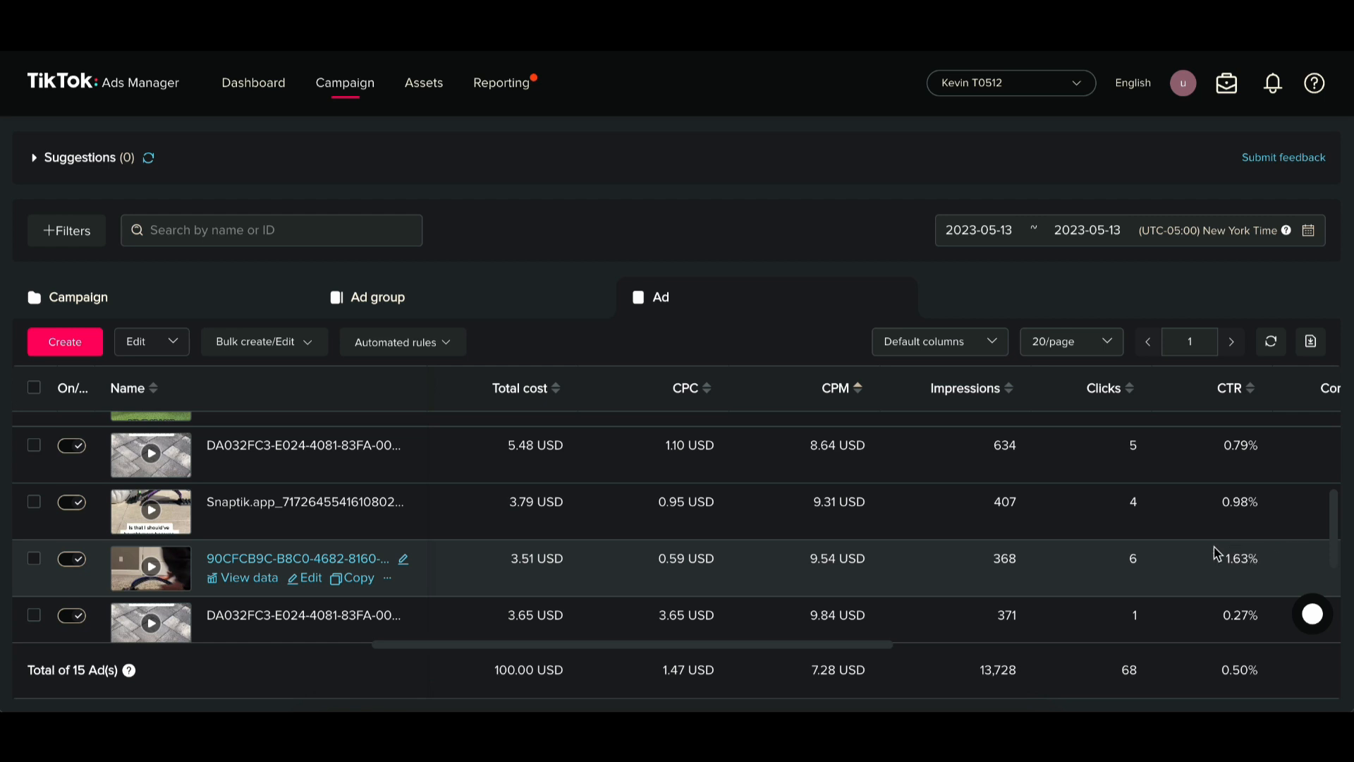
{"action": "scroll", "coordinate": [1218, 553], "scroll_direction": "down", "scroll_amount": 3}
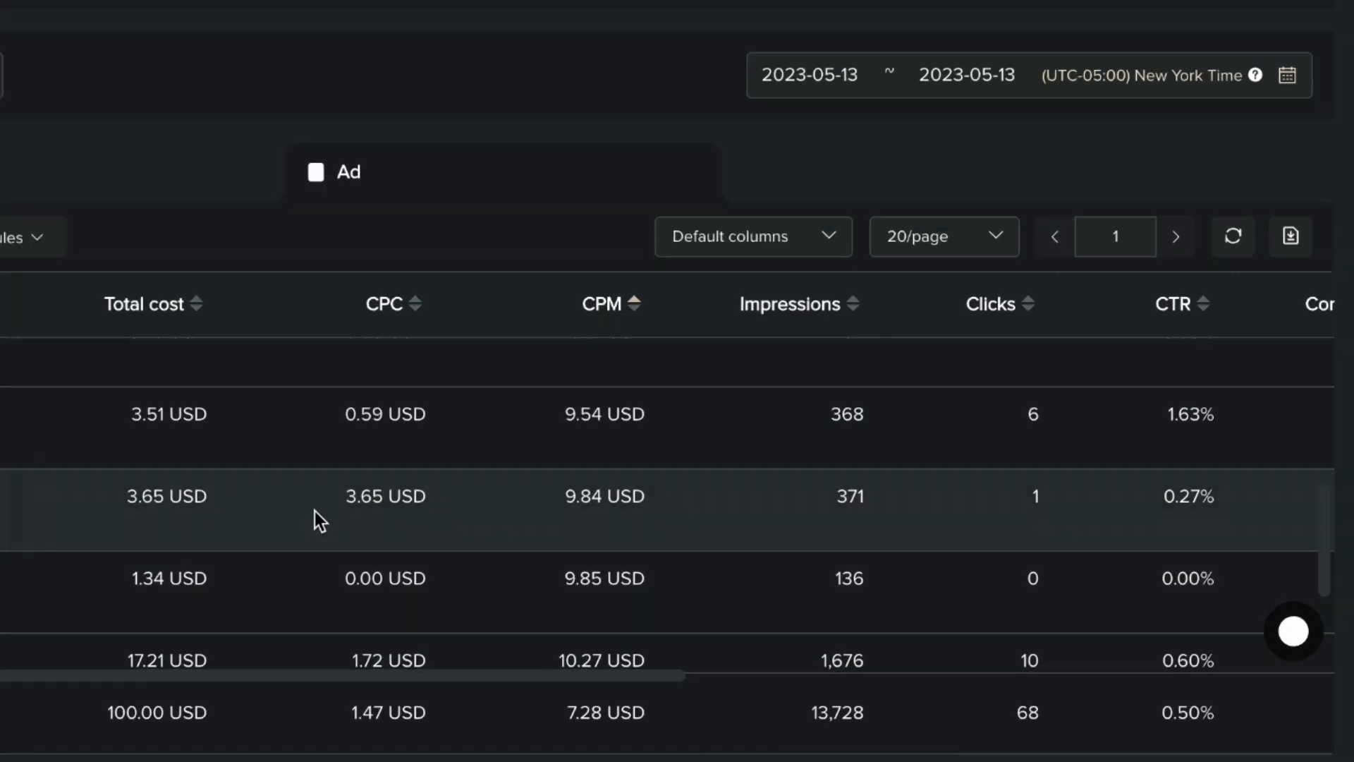
{"action": "scroll", "coordinate": [1056, 485], "scroll_direction": "down", "scroll_amount": 1}
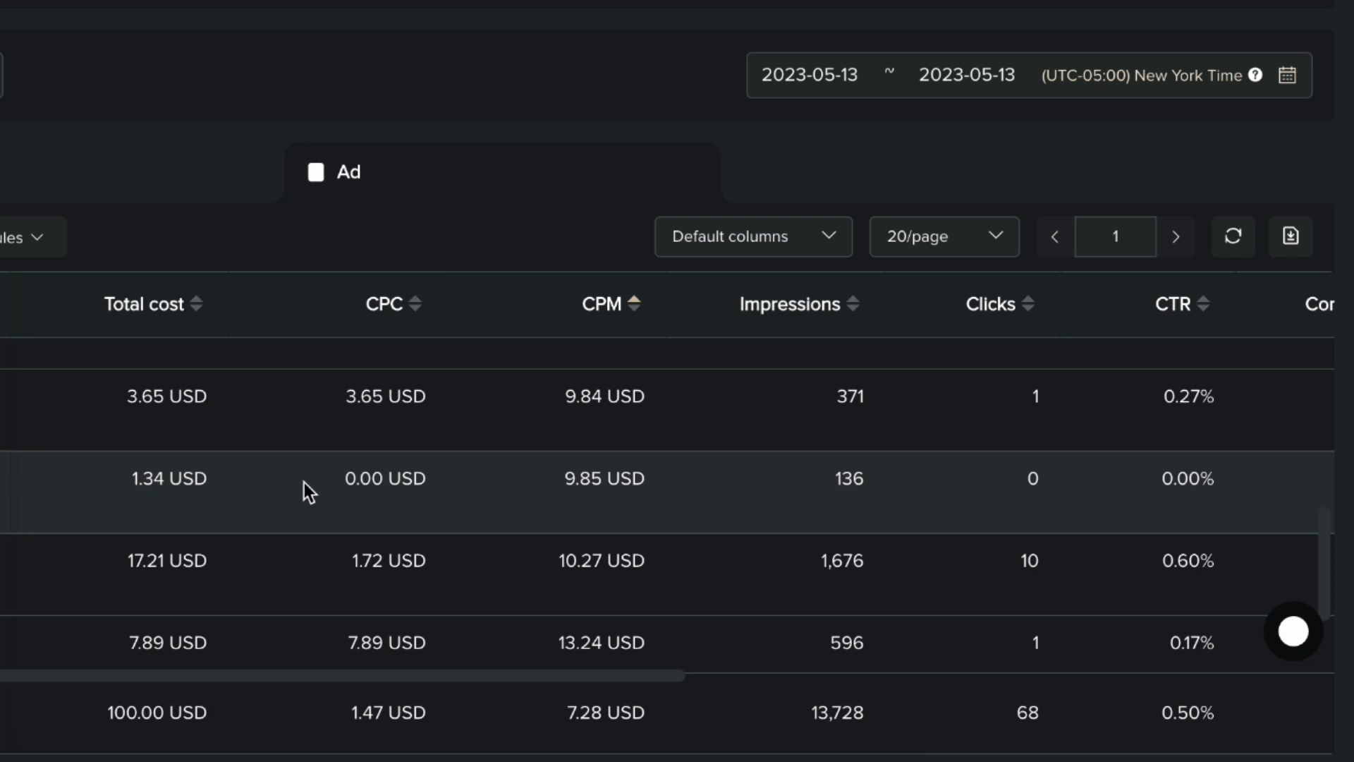
{"action": "scroll", "coordinate": [303, 482], "scroll_direction": "down", "scroll_amount": 1}
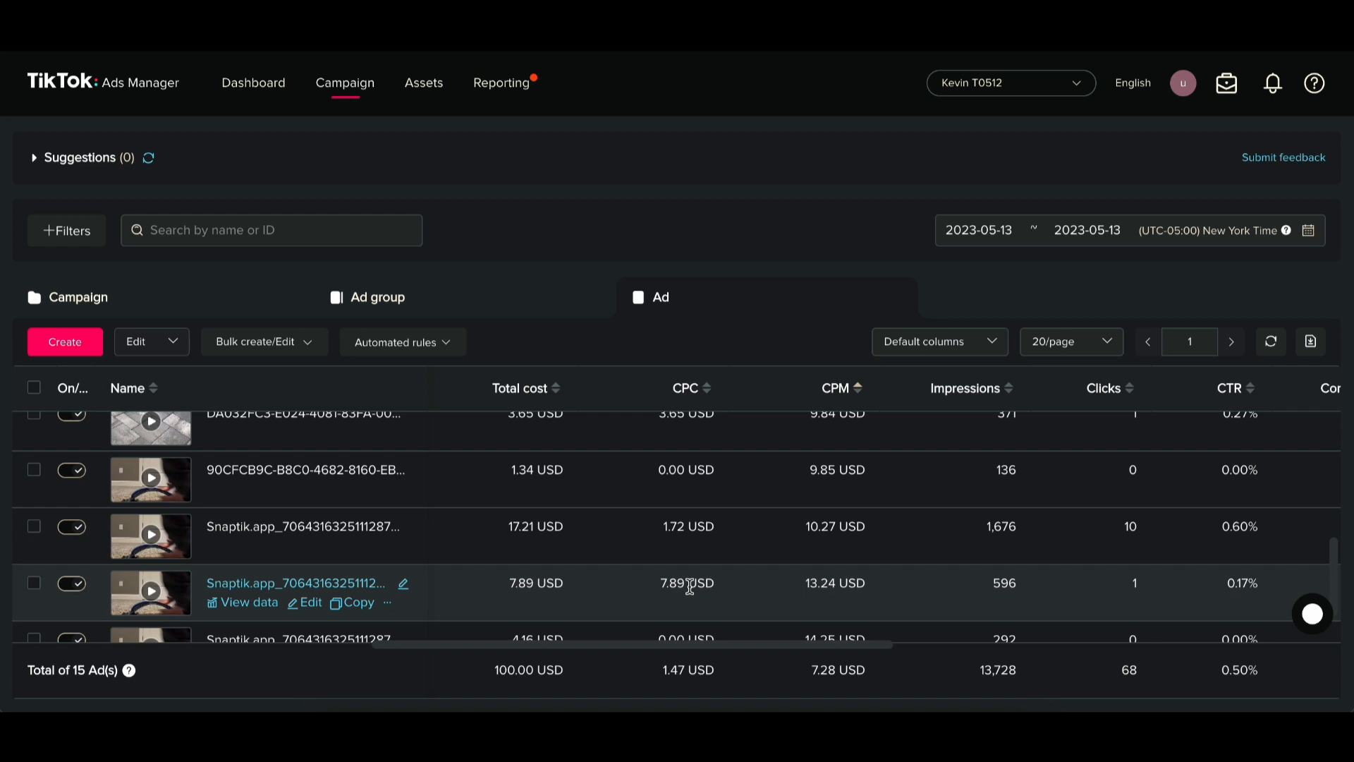
{"action": "scroll", "coordinate": [693, 592], "scroll_direction": "down", "scroll_amount": 2}
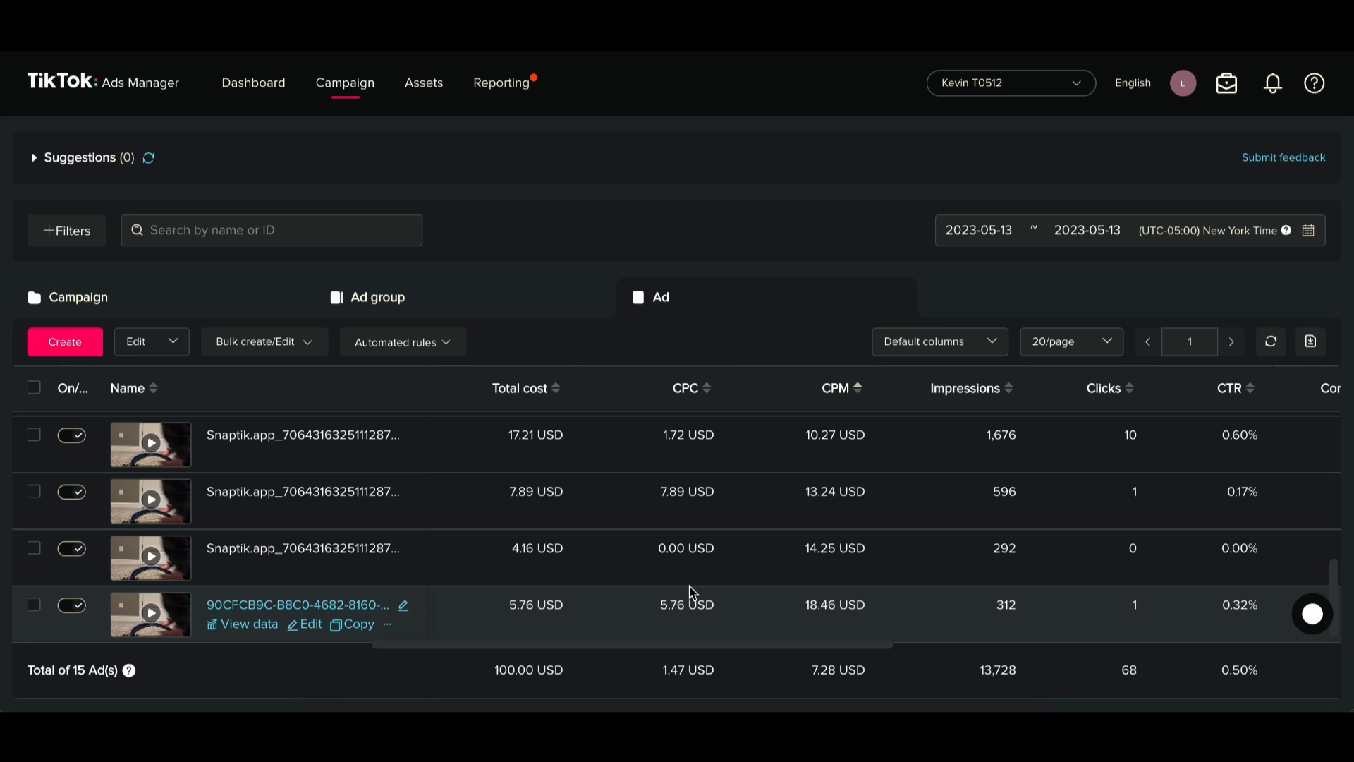
{"action": "scroll", "coordinate": [692, 593], "scroll_direction": "up", "scroll_amount": 4}
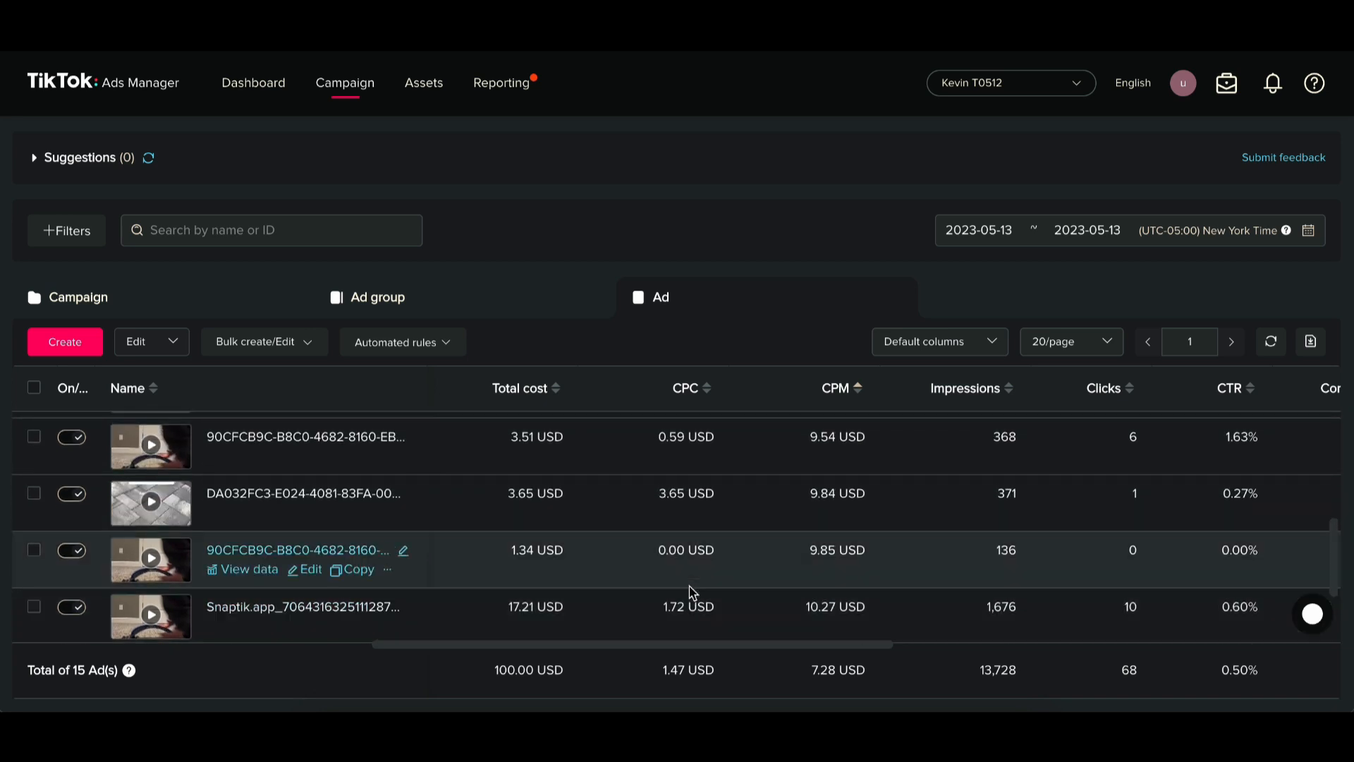